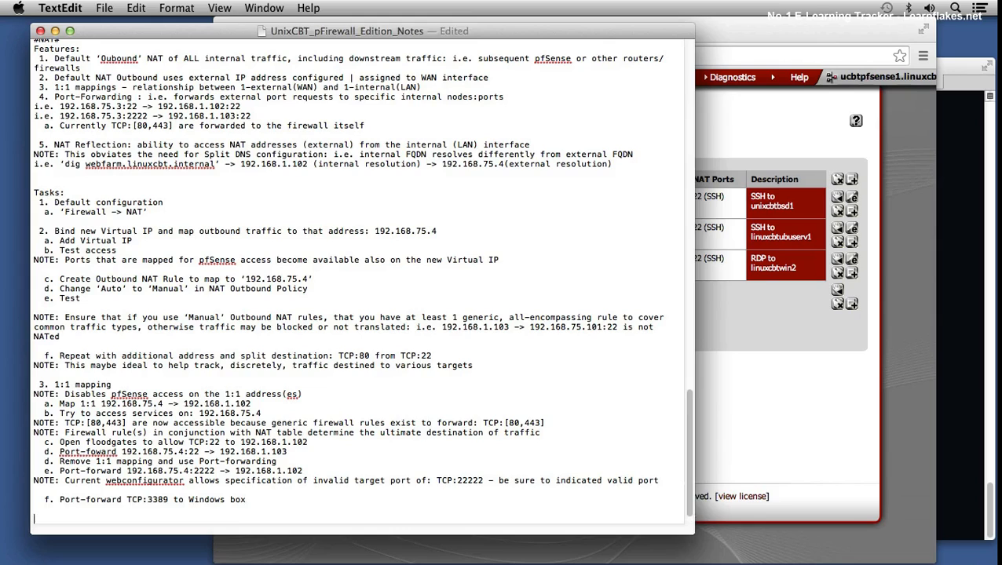
Step: Add the section heading "#Filtering - Rules#" with a "Features:" line at the end of the notes
{"action": "type", "text": "#Filtering - Rules#"}
{"action": "key", "text": "Return"}
{"action": "type", "text": "Features:"}
{"action": "key", "text": "Return"}
Step: Write feature item 1 in the notes as "L2-4 filtering"
{"action": "type", "text": "1. L2-4"}
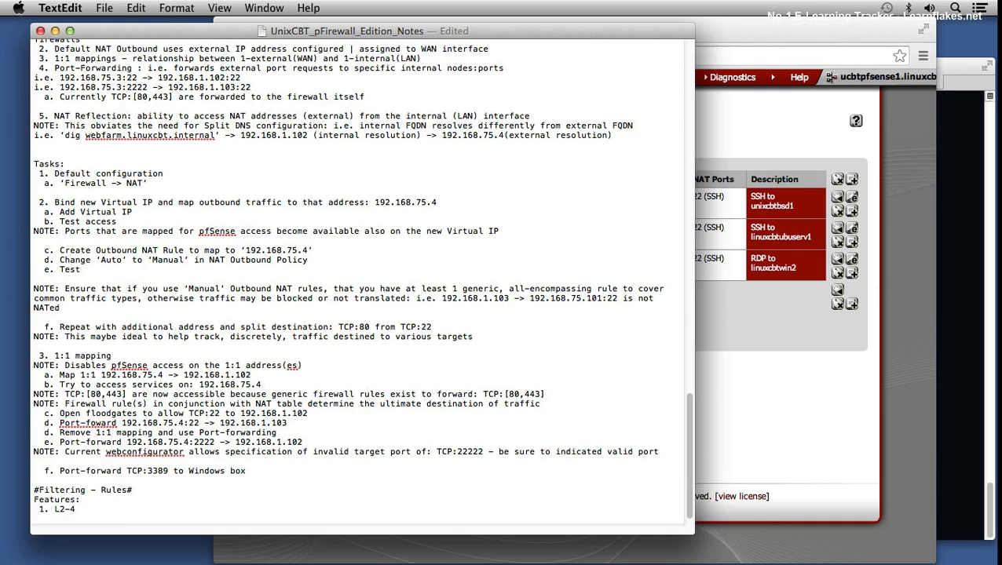
{"action": "type", "text": " filtering"}
{"action": "key", "text": "Return"}
Step: Write feature item 2 as "Interface-specific rules: i.e. WAN || LAN || OPT-1..N"
{"action": "type", "text": "2. INter"}
{"action": "key", "text": "BackSpace"}
{"action": "key", "text": "BackSpace"}
{"action": "key", "text": "BackSpace"}
{"action": "key", "text": "BackSpace"}
{"action": "type", "text": "nterface-spec"}
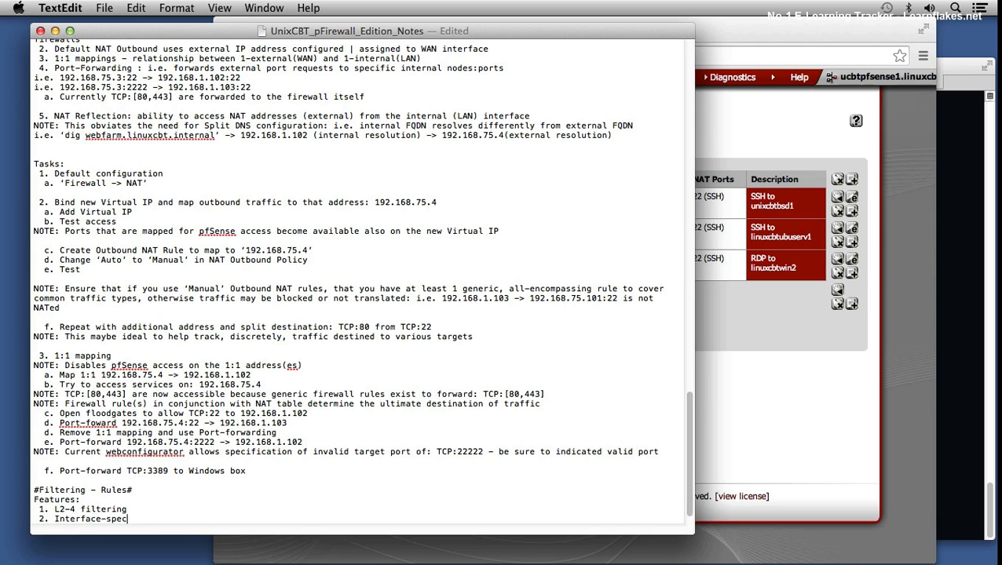
{"action": "type", "text": "ific rules: i.e. WAN || LAN"}
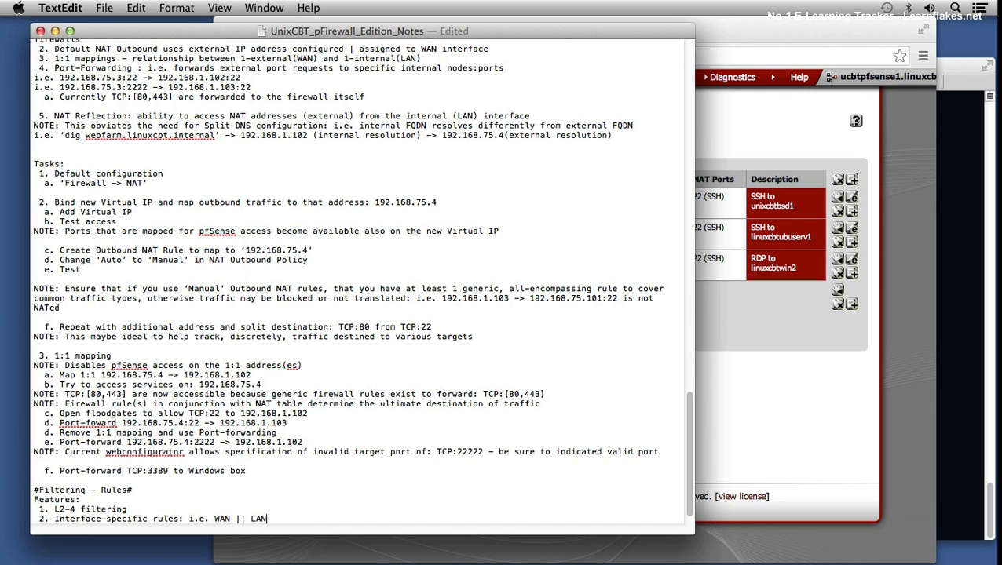
{"action": "type", "text": " || OPT-1..N"}
{"action": "key", "text": "Return"}
Step: Write feature item 3 as "'Floating' rules - apply to ALL interfaces - reduce redundancies"
{"action": "type", "text": "3."}
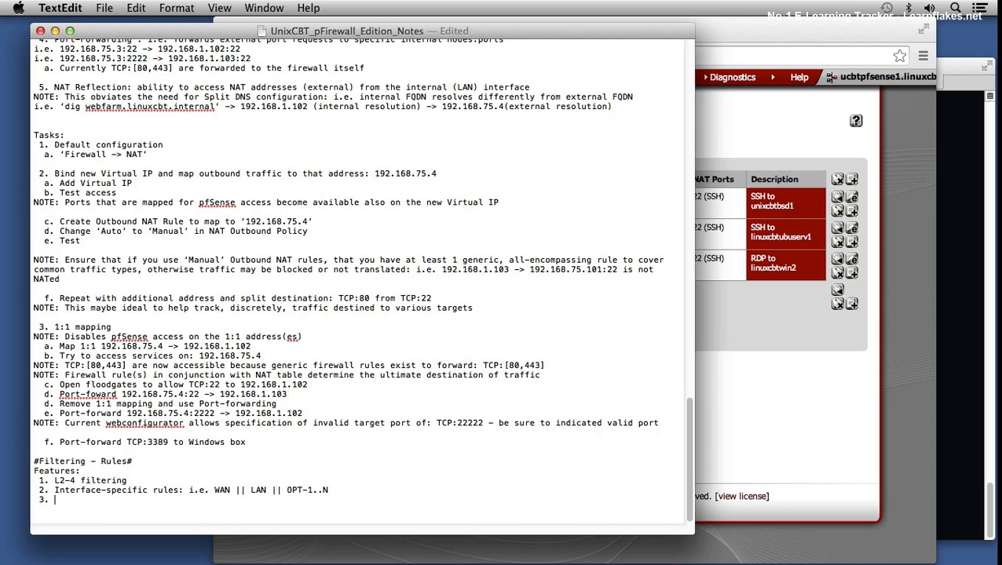
{"action": "type", "text": "‘Floating’ rules – appli"}
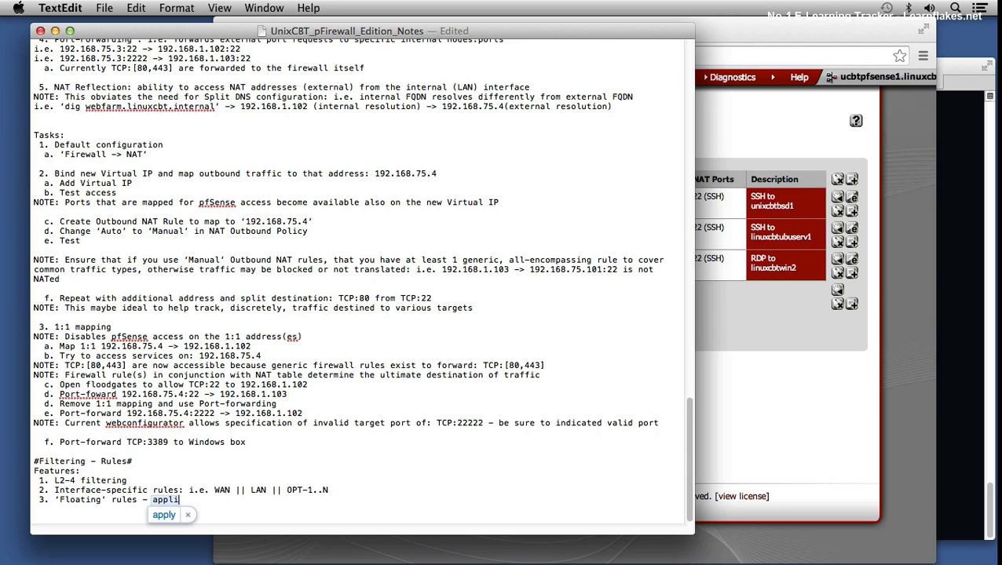
{"action": "type", "text": " to A"}
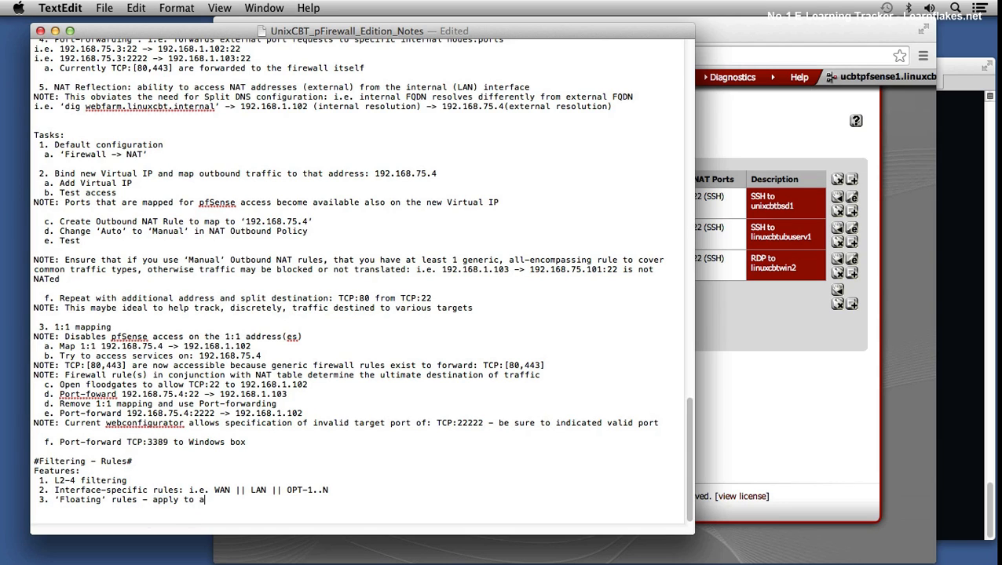
{"action": "type", "text": "LL interfaces - reduce redundancies"}
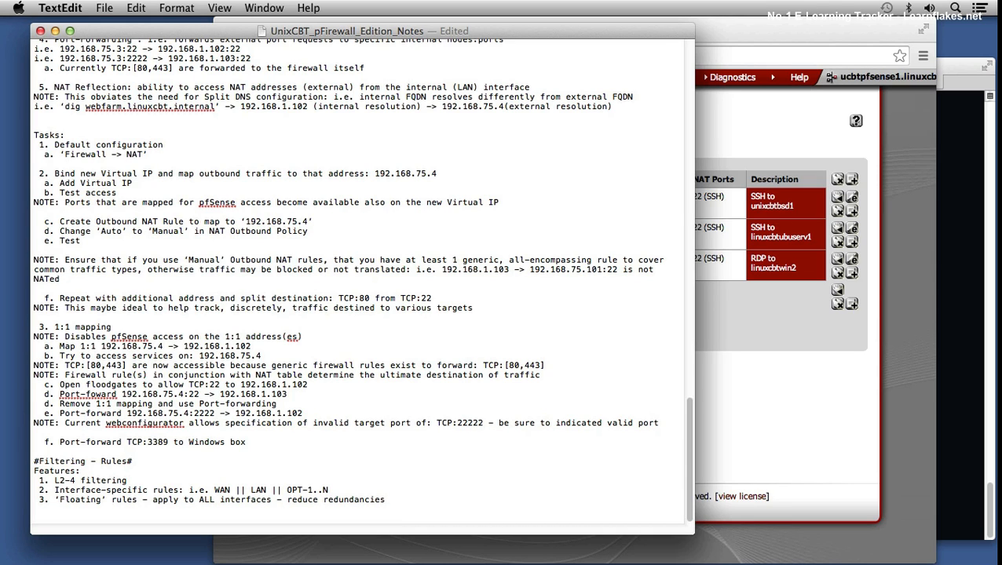
Step: Start item 4 and extend the floating-rules item with ": i.e. ICMP(echo-request|reply) in any direction"
{"action": "key", "text": "Return"}
{"action": "type", "text": "4"}
{"action": "key", "text": "Left"}
{"action": "key", "text": "Left"}
{"action": "type", "text": ": i.e"}
{"action": "key", "text": "BackSpace"}
{"action": "type", "text": ". ICMP(echo-request"}
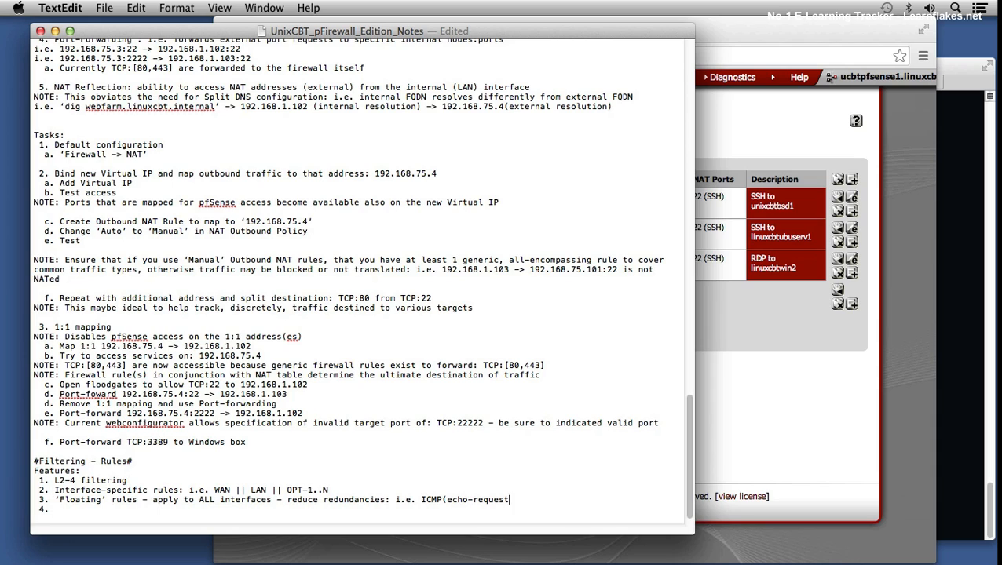
{"action": "type", "text": "|reply) in any direction"}
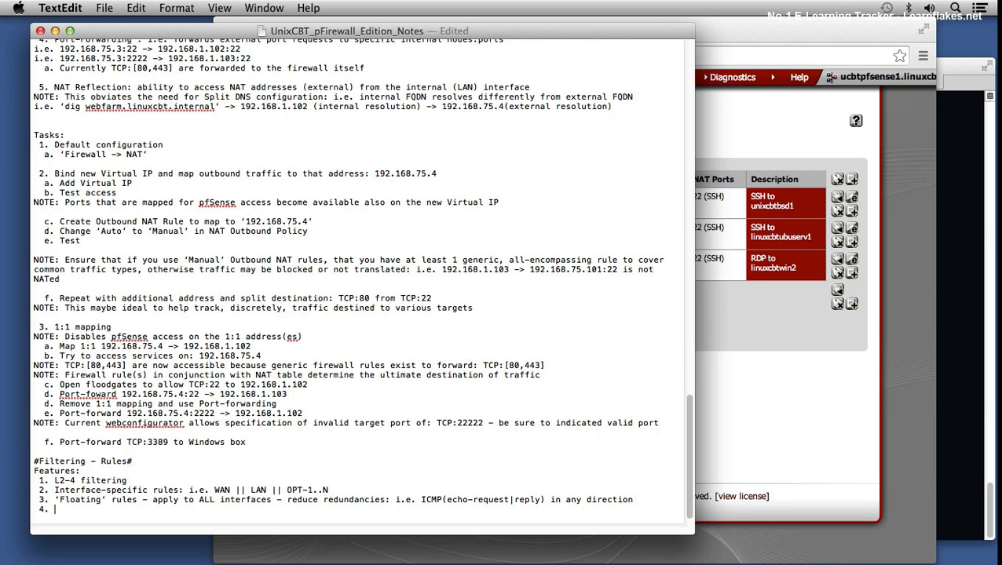
Step: Write item 4 as "'Default Deny' - implicit for ALL rules: i.e. if rule is NOT explicitly defined, the traffic is dropped"
{"action": "key", "text": "Return"}
{"action": "type", "text": "'Default"}
{"action": "type", "text": " Deny'"}
{"action": "type", "text": " - impli"}
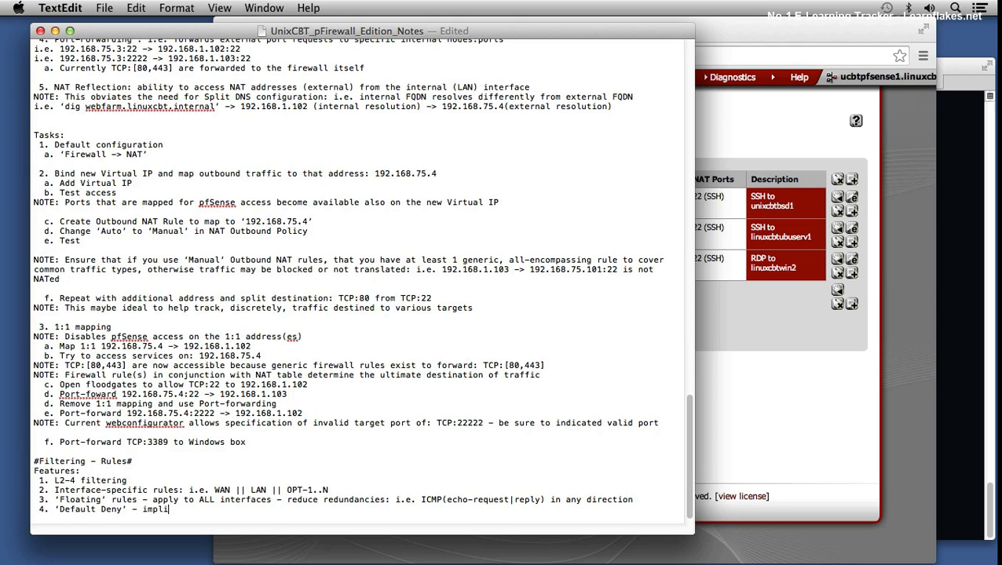
{"action": "type", "text": "cit for ALL rules: i.e. if rule is NOT explicitly defined, the traffic is dropped"}
{"action": "key", "text": "Return"}
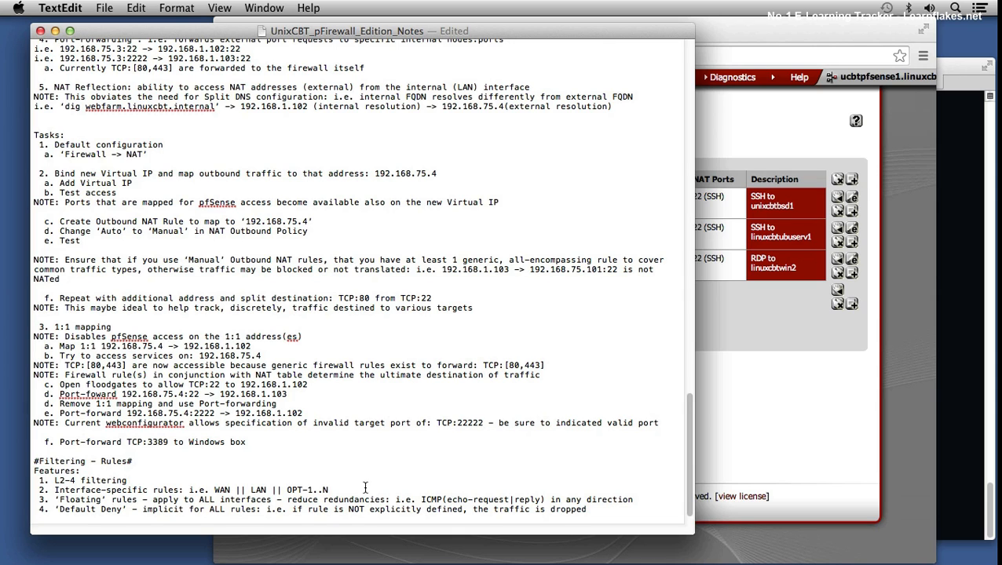
Step: Switch to Chrome and request the pfSense firewall rules page
{"action": "left_click", "coordinate": [752, 395]}
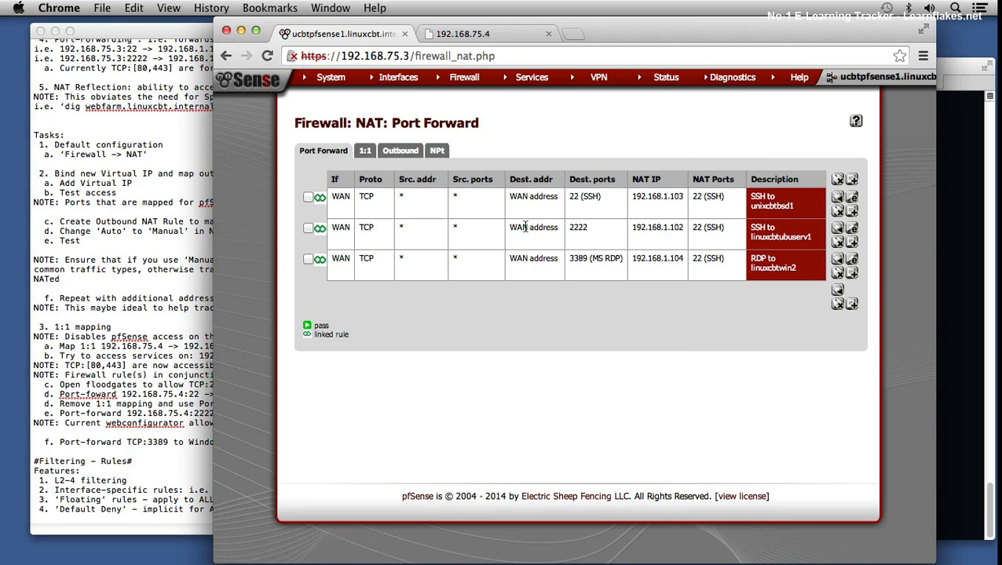
{"action": "mouse_move", "coordinate": [465, 82]}
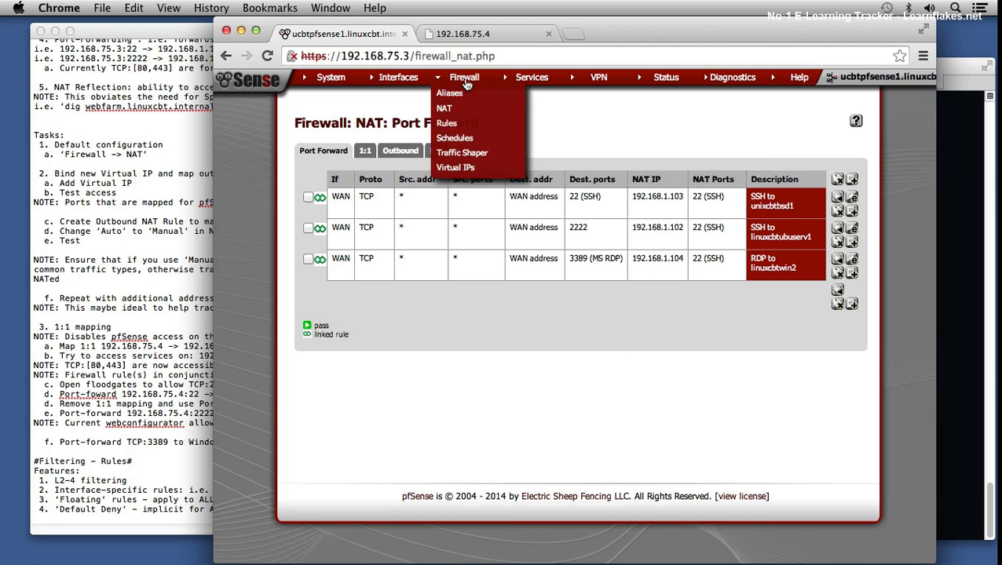
{"action": "left_click", "coordinate": [460, 127]}
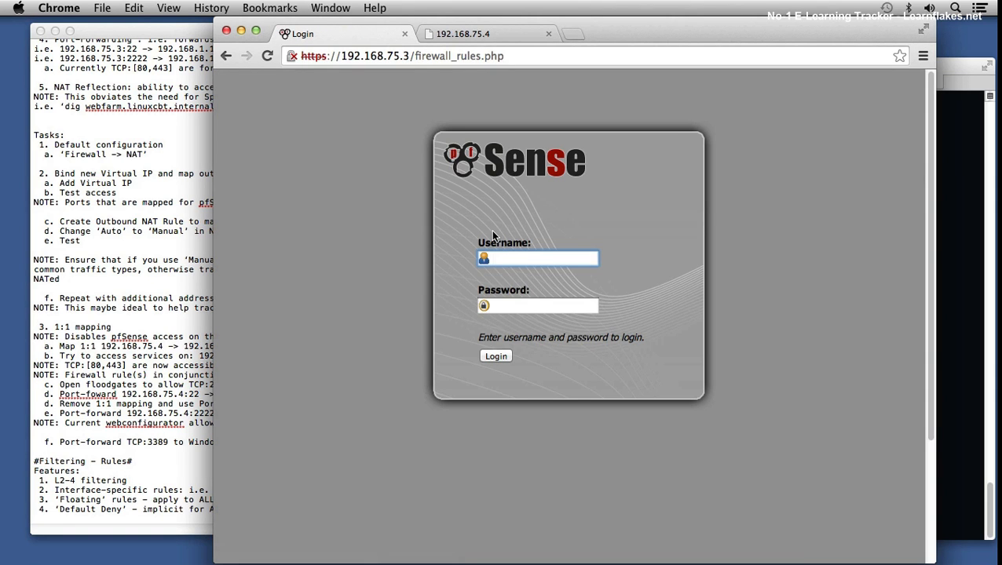
Step: Try to log in to pfSense as admin with the account password
{"action": "type", "text": "admin"}
{"action": "key", "text": "Tab"}
{"action": "type", "text": "pfs"}
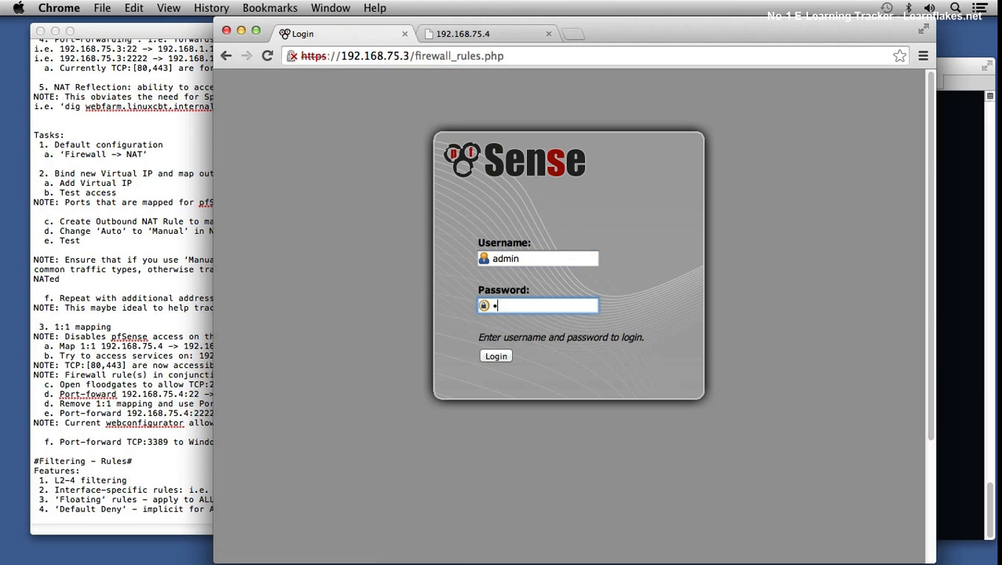
{"action": "type", "text": "ense"}
{"action": "key", "text": "Return"}
Step: Log in to pfSense again as admin, re-entering the account password
{"action": "type", "text": "ad"}
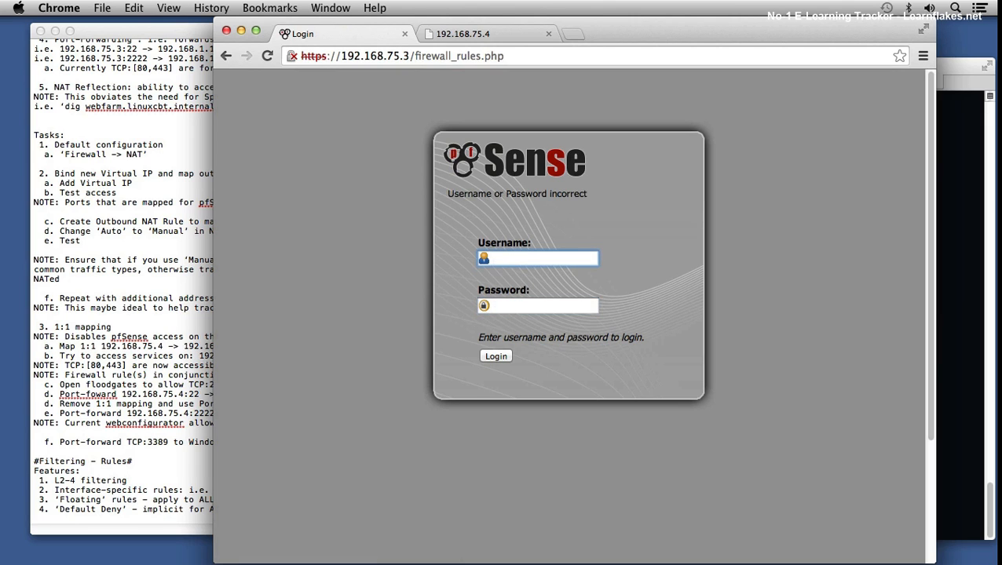
{"action": "type", "text": "min"}
{"action": "key", "text": "Tab"}
{"action": "type", "text": "pfsense"}
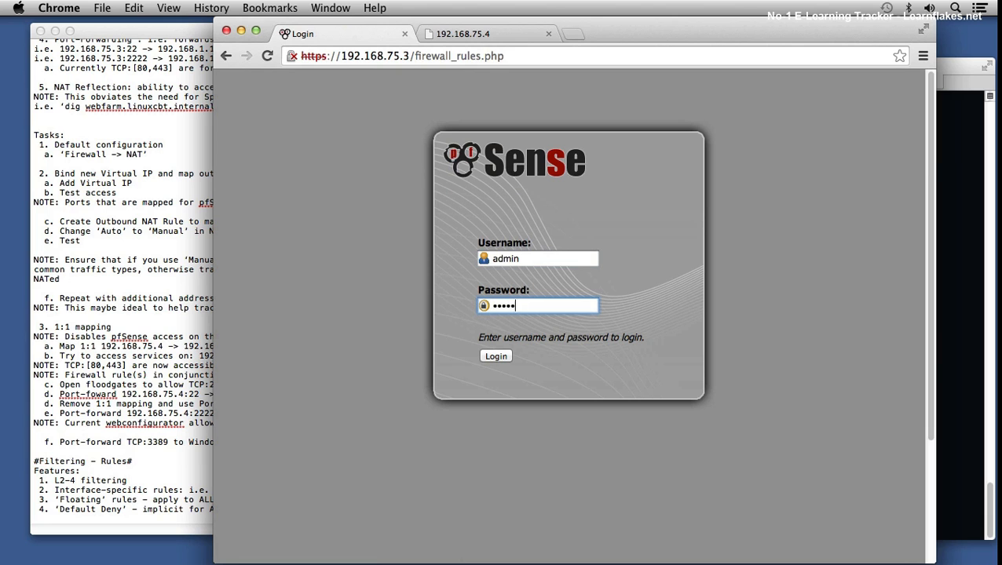
{"action": "type", "text": "•••"}
{"action": "key", "text": "Return"}
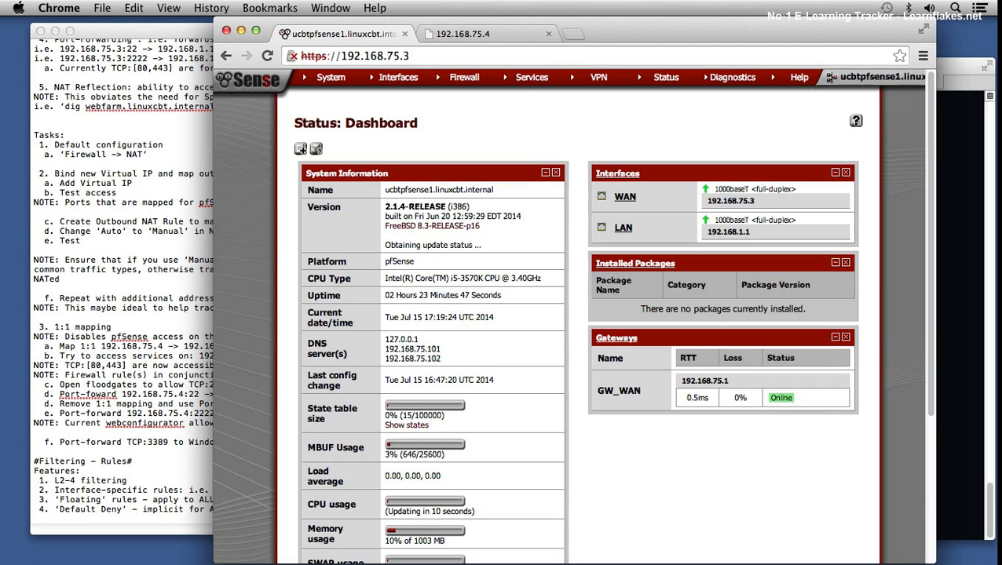
Step: In the WAN firewall rules, delete the SSH Access rule and the four NAT SSH and RDP rules, and apply the changes
{"action": "mouse_move", "coordinate": [464, 77]}
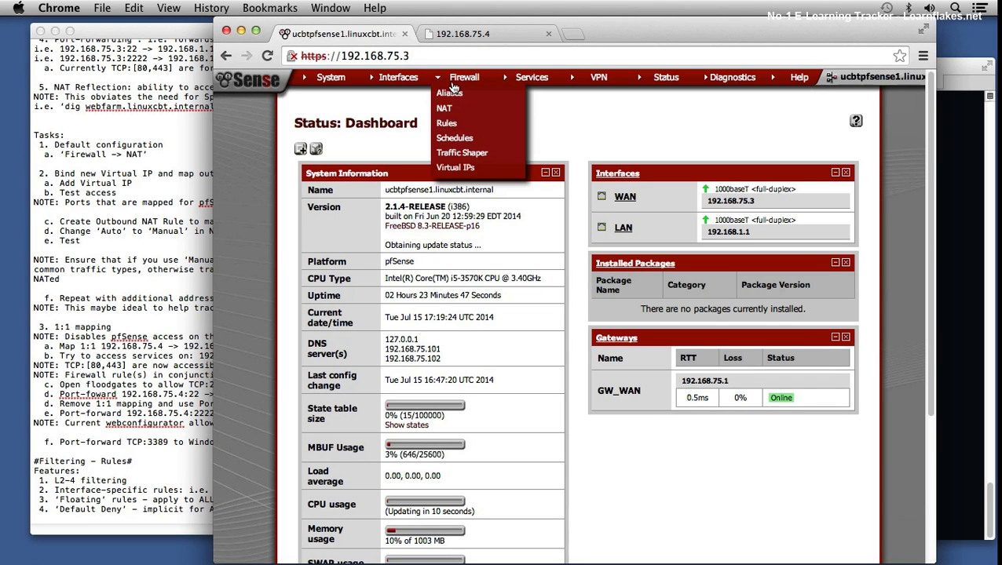
{"action": "left_click", "coordinate": [450, 125]}
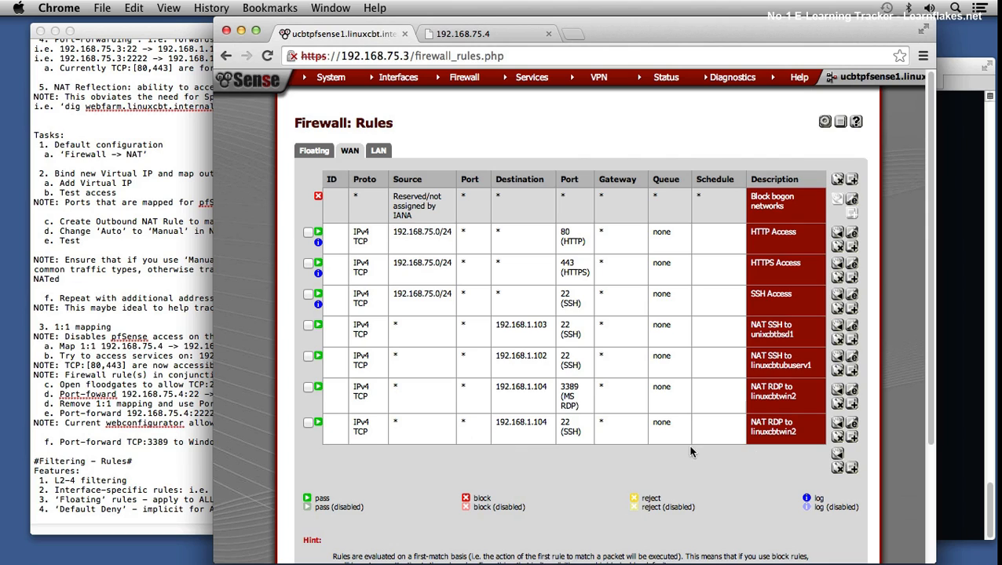
{"action": "left_click", "coordinate": [308, 421]}
{"action": "left_click", "coordinate": [308, 388]}
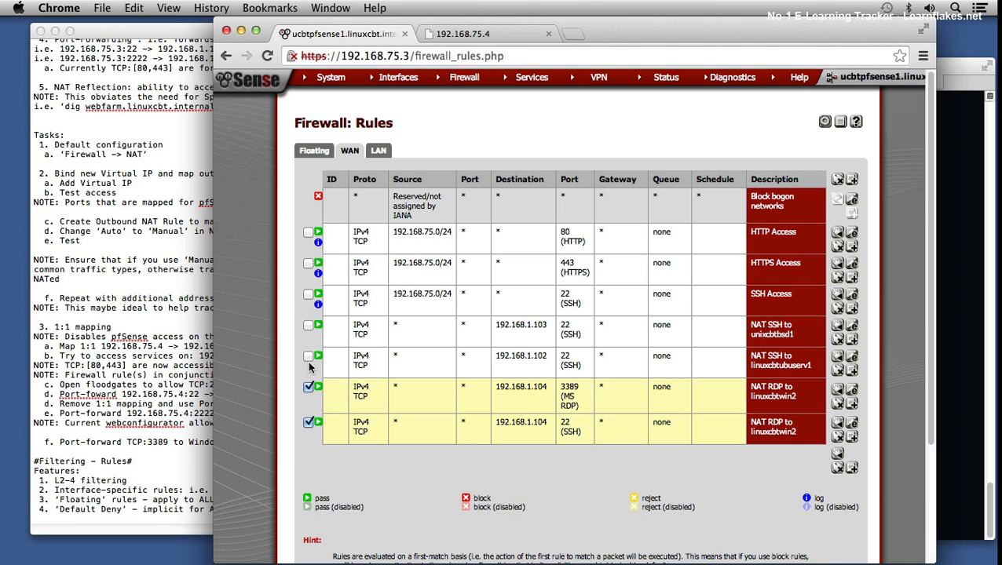
{"action": "left_click", "coordinate": [307, 357]}
{"action": "left_click", "coordinate": [308, 325]}
{"action": "left_click", "coordinate": [308, 294]}
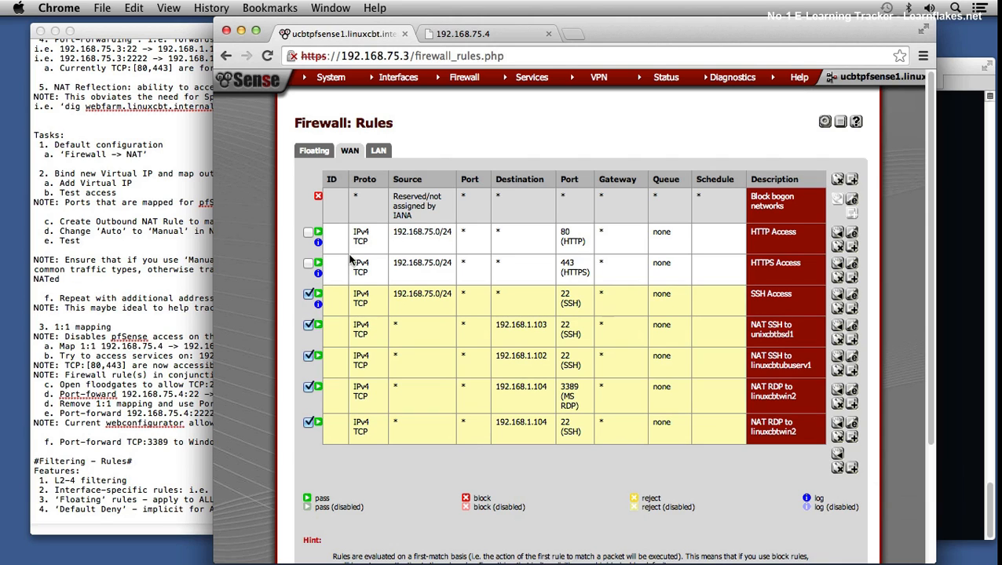
{"action": "left_click", "coordinate": [836, 469]}
{"action": "left_click", "coordinate": [603, 217]}
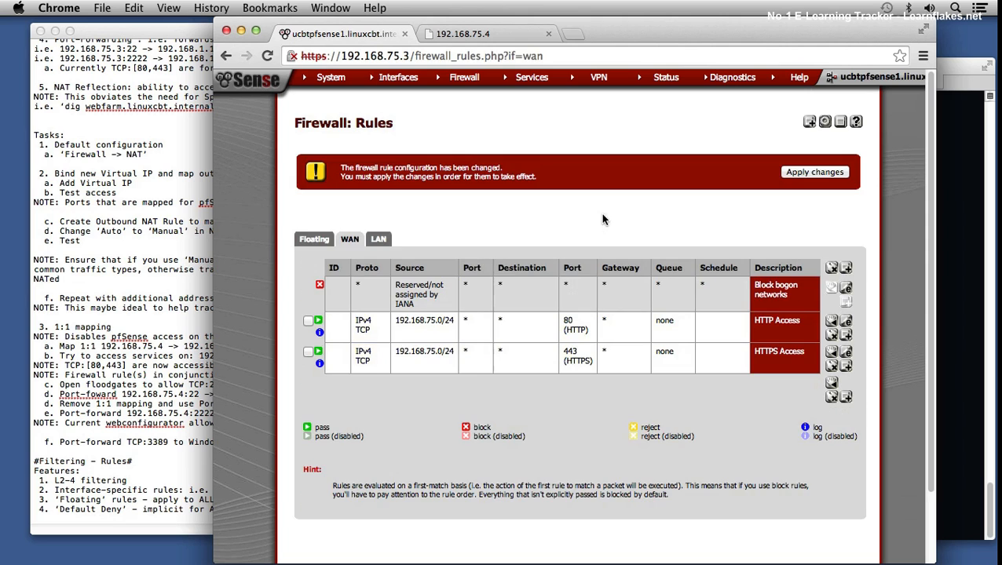
{"action": "left_click", "coordinate": [791, 171]}
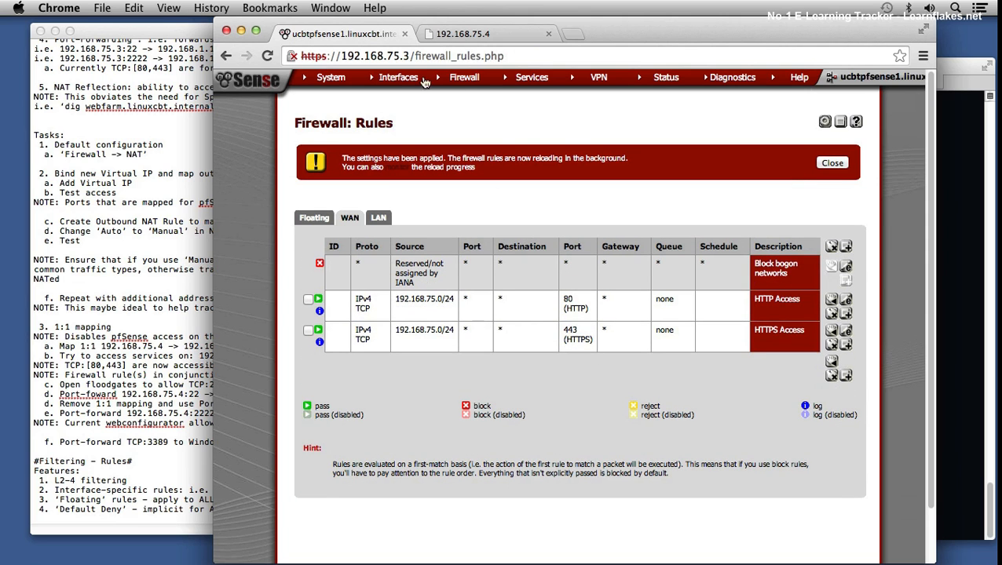
Step: View the NAT port forwards, and in Terminal test port 22 on 192.168.75.3 with telnet, aborting the attempt
{"action": "mouse_move", "coordinate": [457, 82]}
{"action": "left_click", "coordinate": [449, 111]}
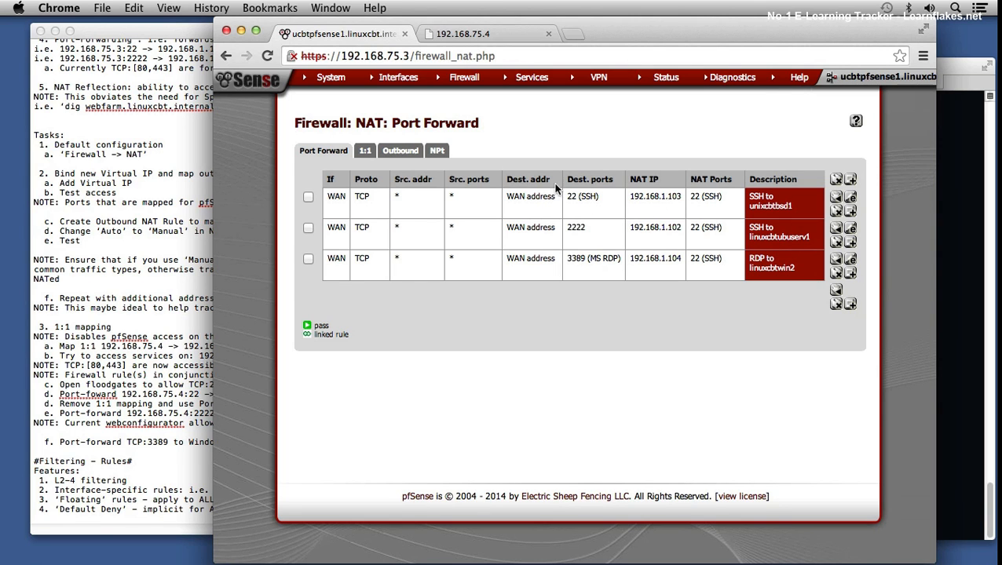
{"action": "left_click", "coordinate": [966, 196]}
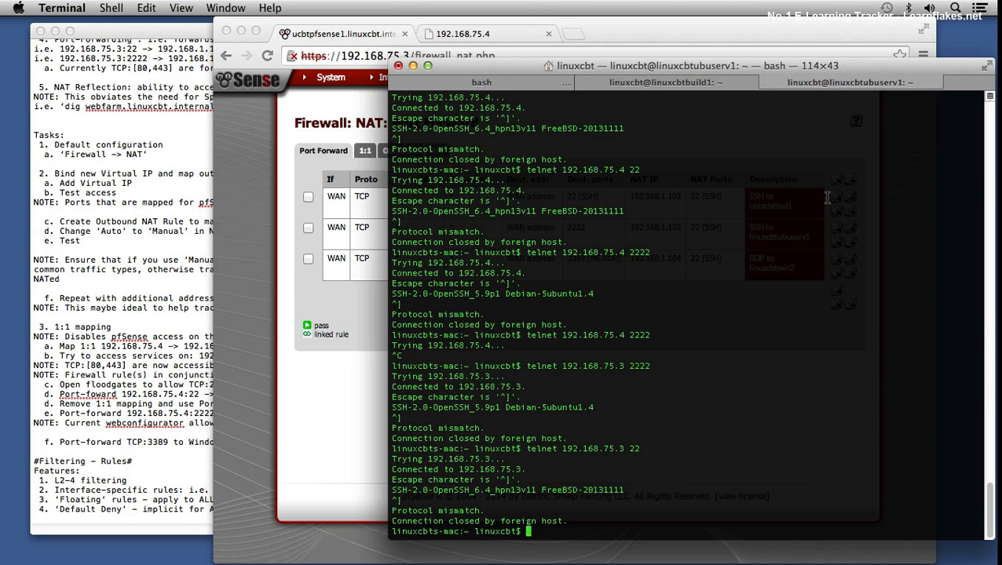
{"action": "key", "text": "Up"}
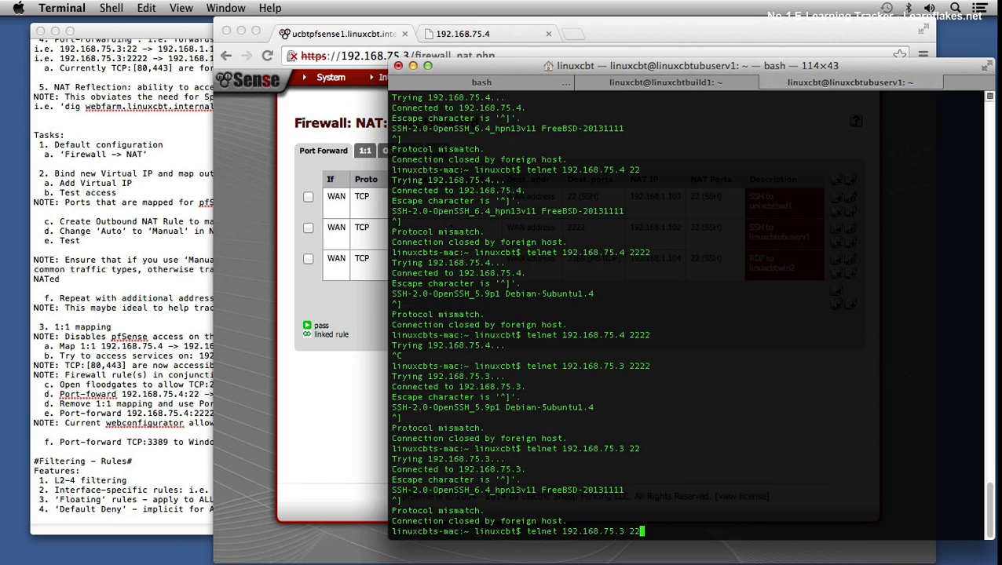
{"action": "key", "text": "Return"}
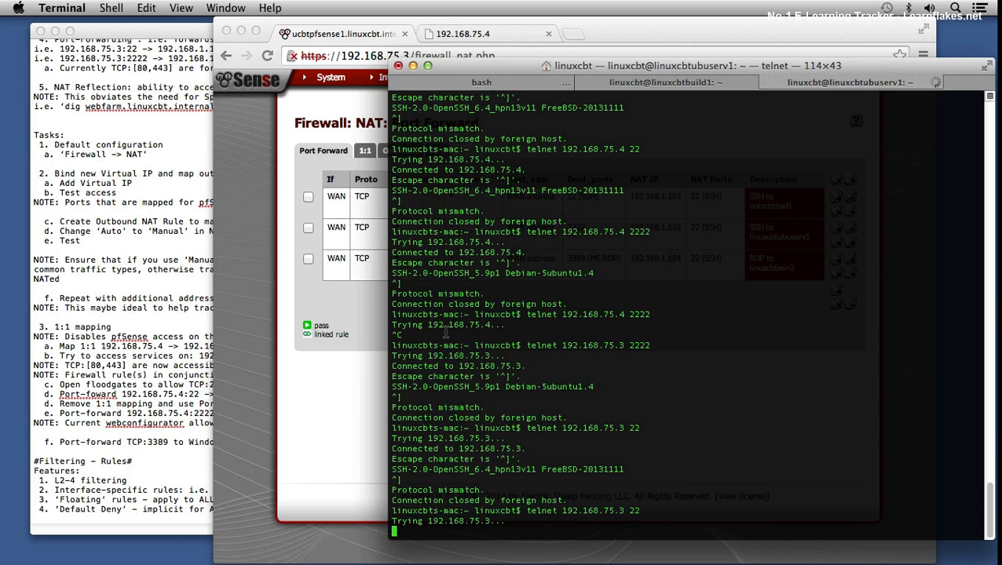
{"action": "key", "text": "ctrl+c"}
Step: Test port 2222 on 192.168.75.3 with telnet
{"action": "key", "text": "Up"}
{"action": "type", "text": "22"}
{"action": "key", "text": "Return"}
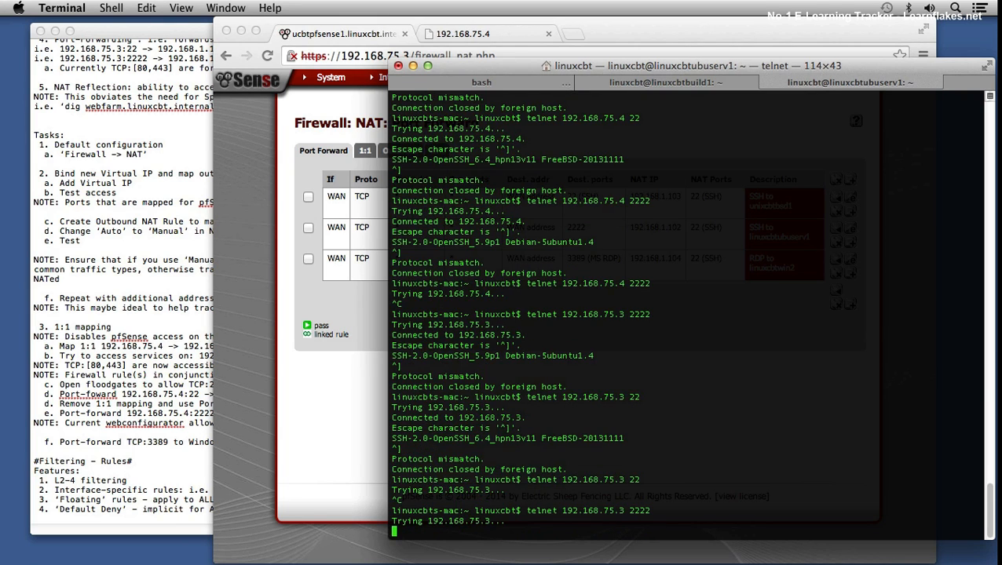
Step: Return to Chrome and review the firewall rules for the LAN and WAN interfaces
{"action": "left_click", "coordinate": [328, 366]}
{"action": "mouse_move", "coordinate": [461, 85]}
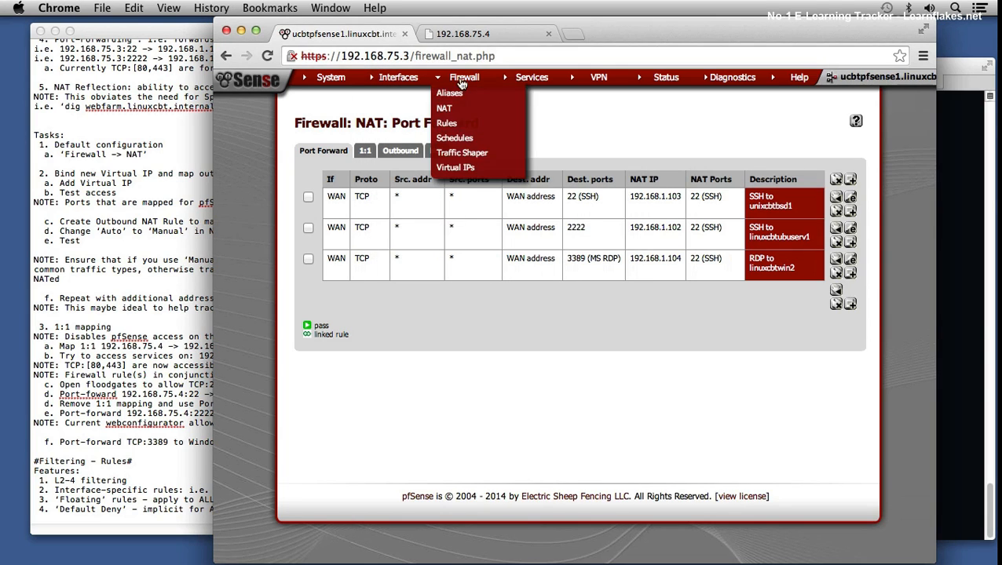
{"action": "left_click", "coordinate": [446, 123]}
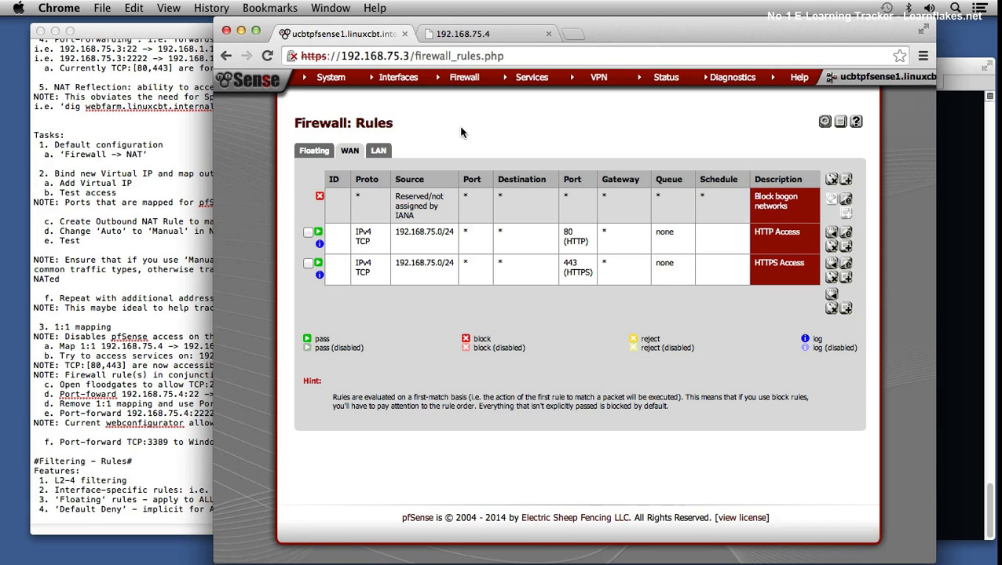
{"action": "left_click", "coordinate": [388, 154]}
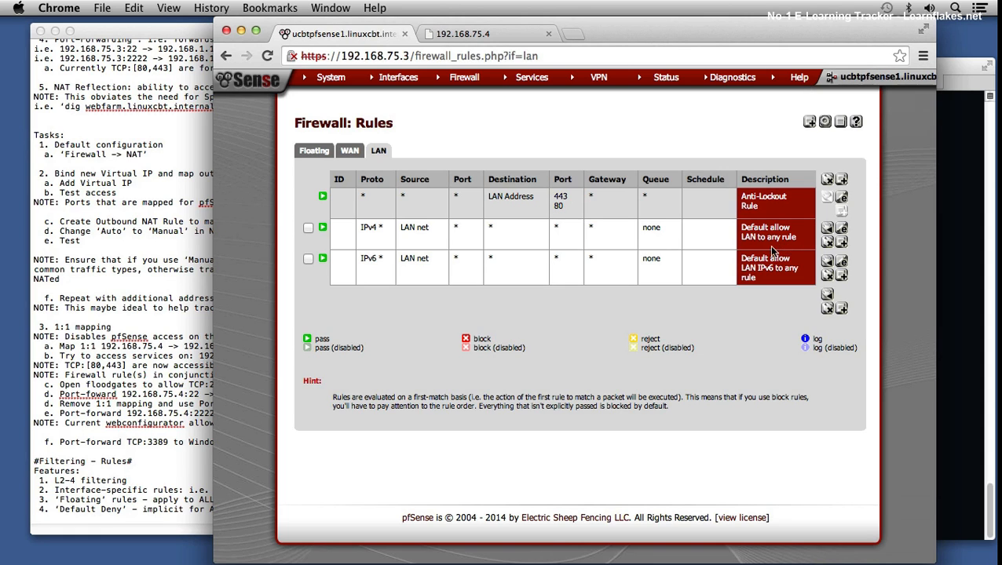
{"action": "left_click", "coordinate": [352, 151]}
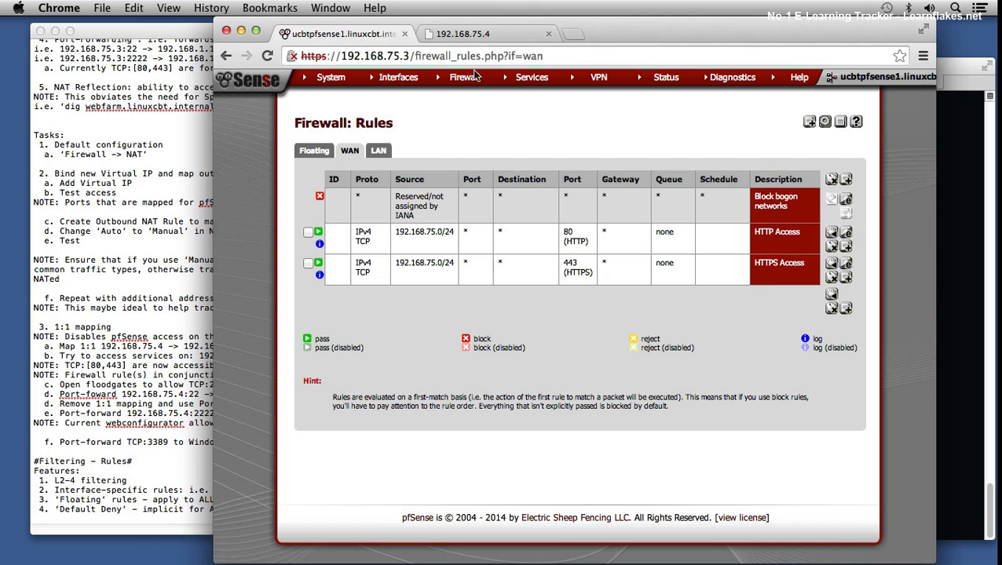
Step: View the NAT port forwards again and reload the web page at 192.168.75.4 to test access
{"action": "mouse_move", "coordinate": [469, 78]}
{"action": "left_click", "coordinate": [511, 103]}
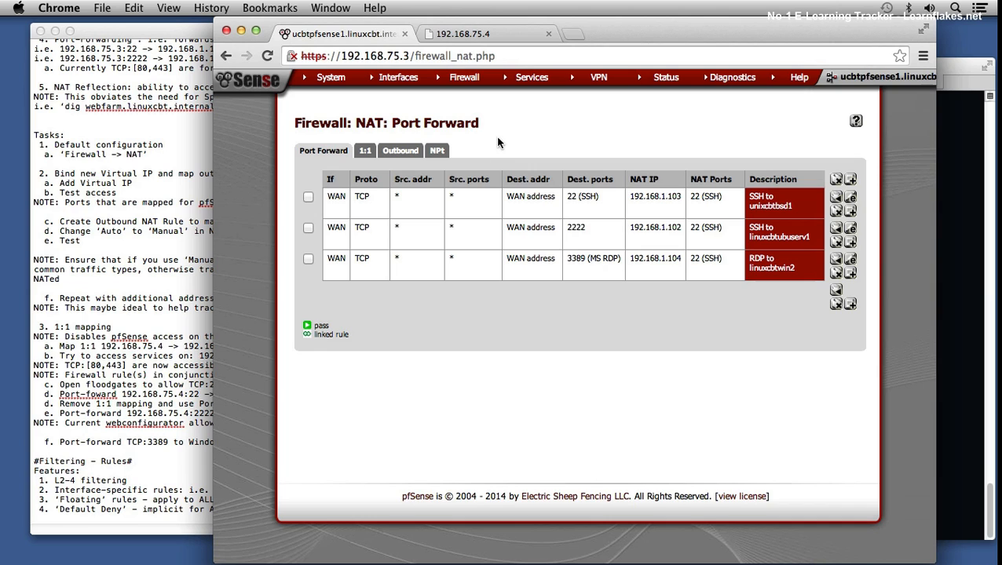
{"action": "left_click", "coordinate": [463, 34]}
{"action": "key", "text": "Return"}
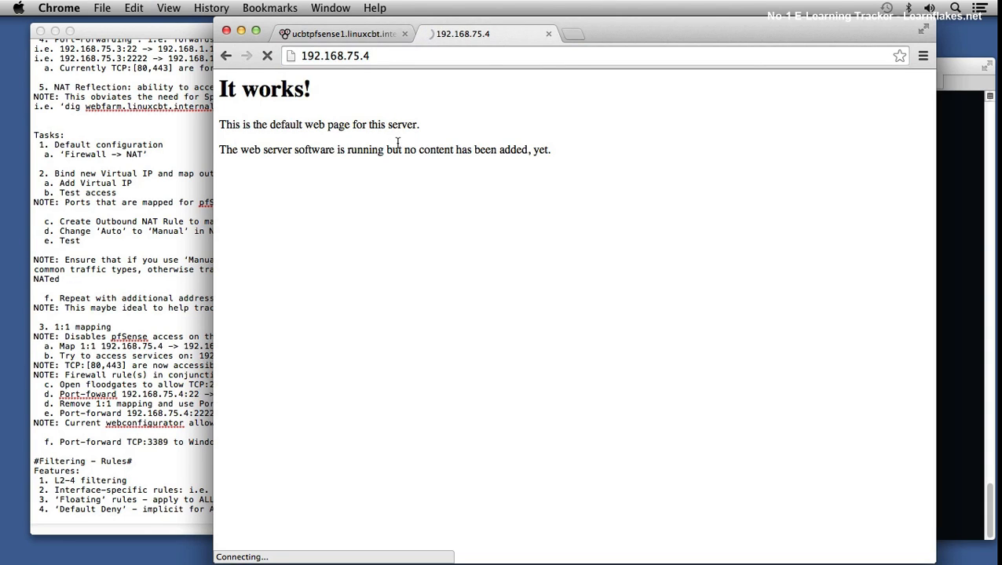
Step: Reload the web page at 192.168.75.4 to test access, and view the WAN firewall rules in pfSense
{"action": "left_click", "coordinate": [396, 55]}
{"action": "left_click", "coordinate": [409, 60]}
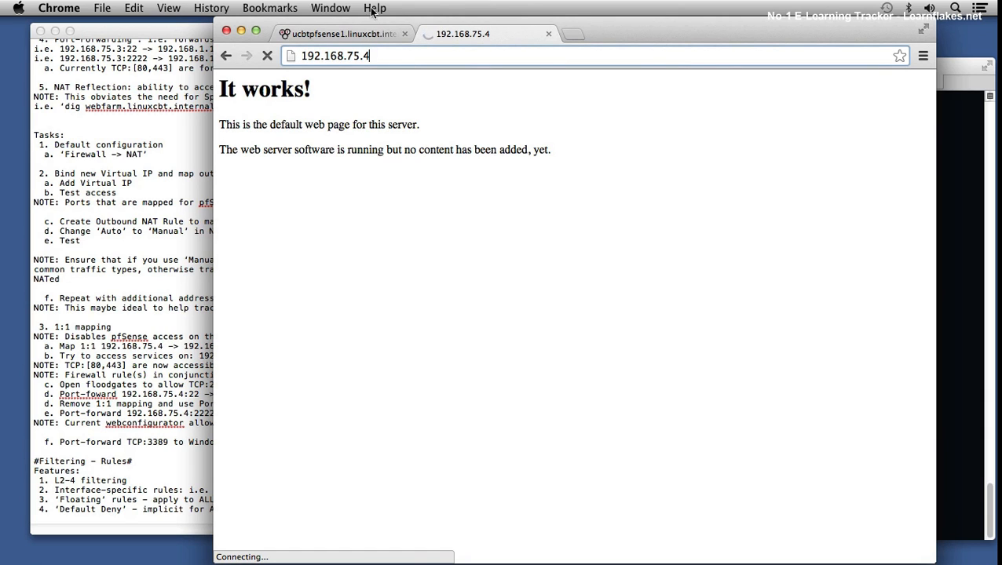
{"action": "key", "text": "super+r"}
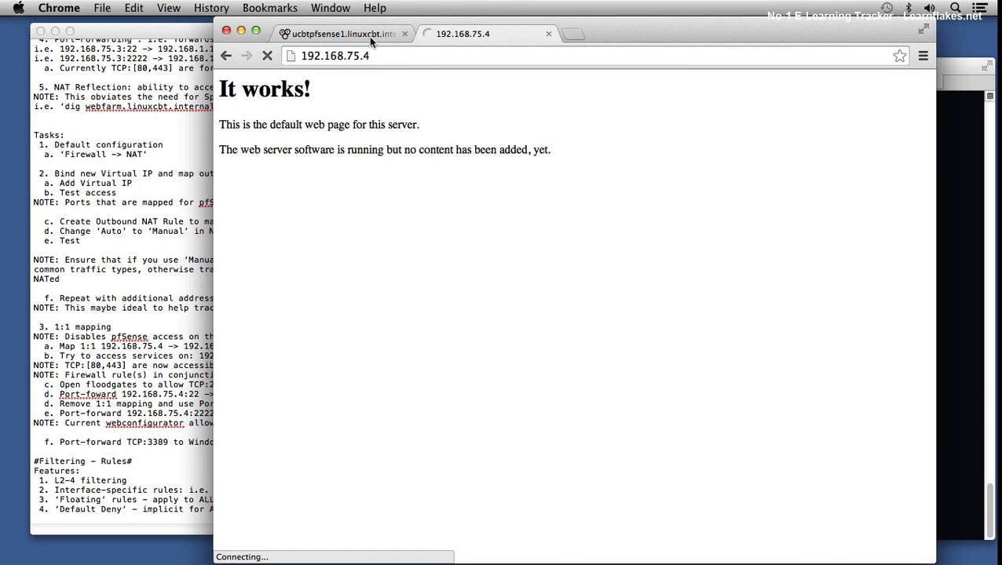
{"action": "left_click", "coordinate": [368, 35]}
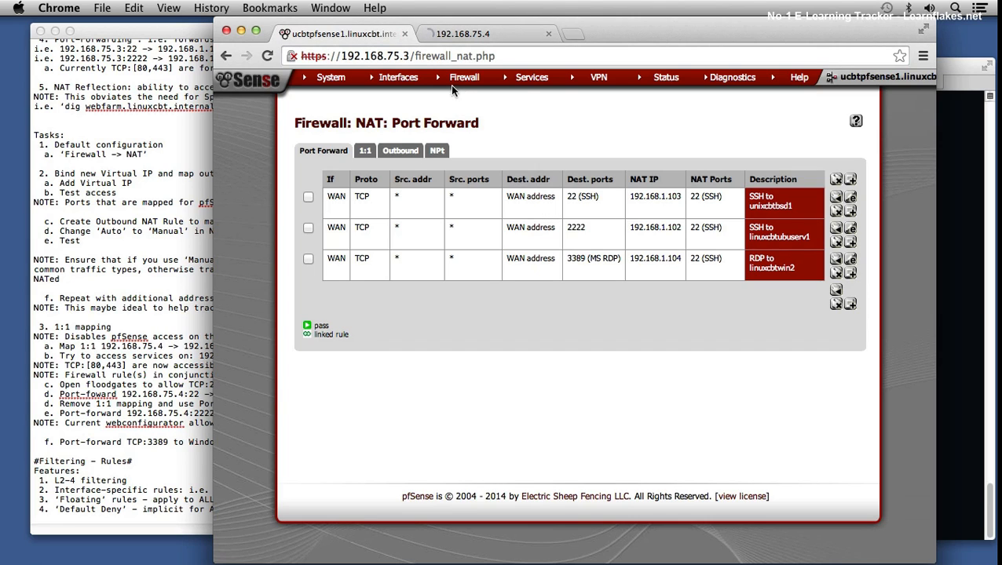
{"action": "mouse_move", "coordinate": [460, 85]}
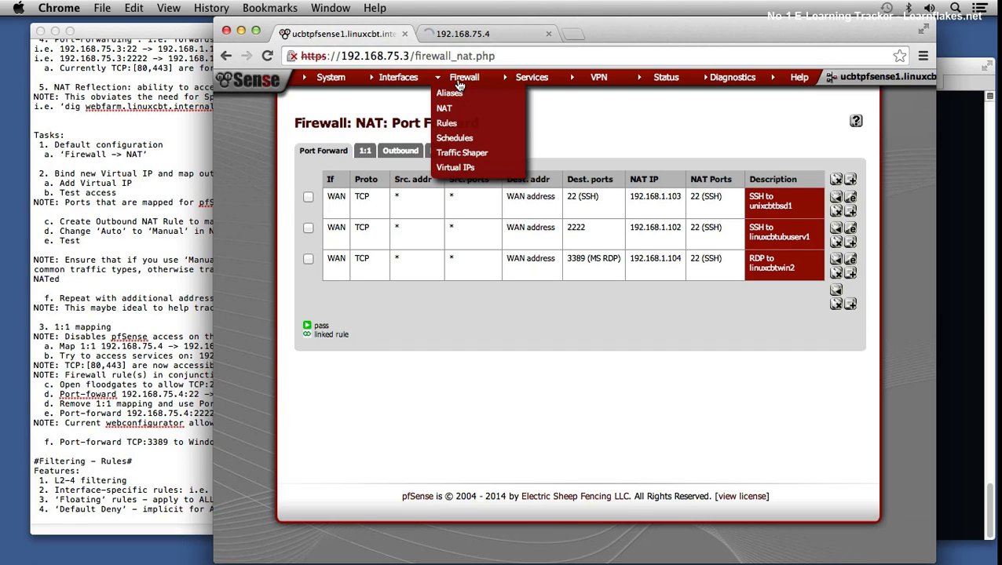
{"action": "left_click", "coordinate": [471, 123]}
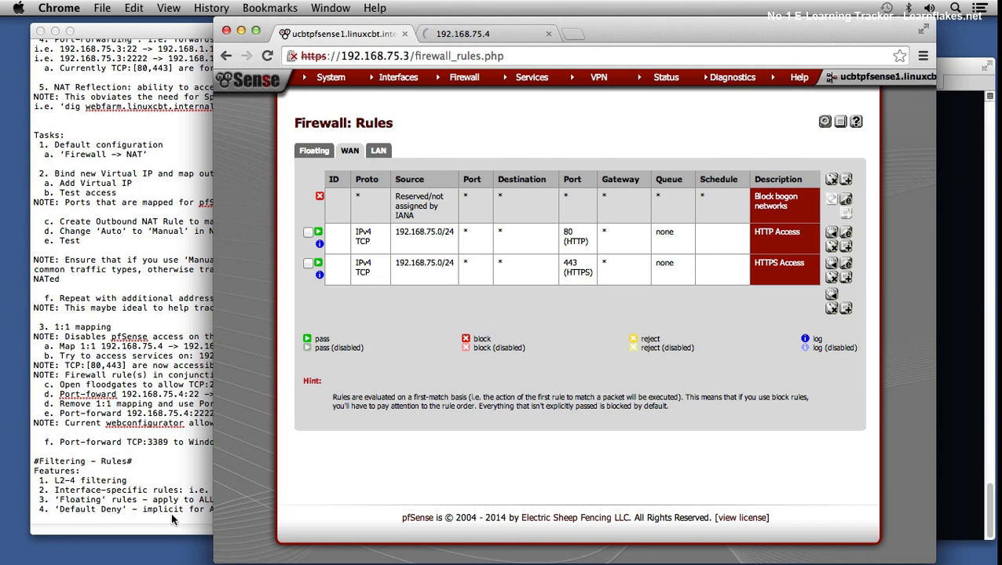
Step: Switch to the TextEdit notes and add a "Tasks:" heading after the last filtering feature, separated by a blank line
{"action": "left_click", "coordinate": [202, 508]}
{"action": "left_click", "coordinate": [610, 512]}
{"action": "key", "text": "Return"}
{"action": "key", "text": "Return"}
{"action": "type", "text": "Tasks:"}
{"action": "key", "text": "Return"}
Step: Write task "1. Create broad rule that permits ALL traffic from: 192.168.75.0/24 -> 192.168.1.0/24" and start sub-item "a." below it
{"action": "type", "text": "1. "}
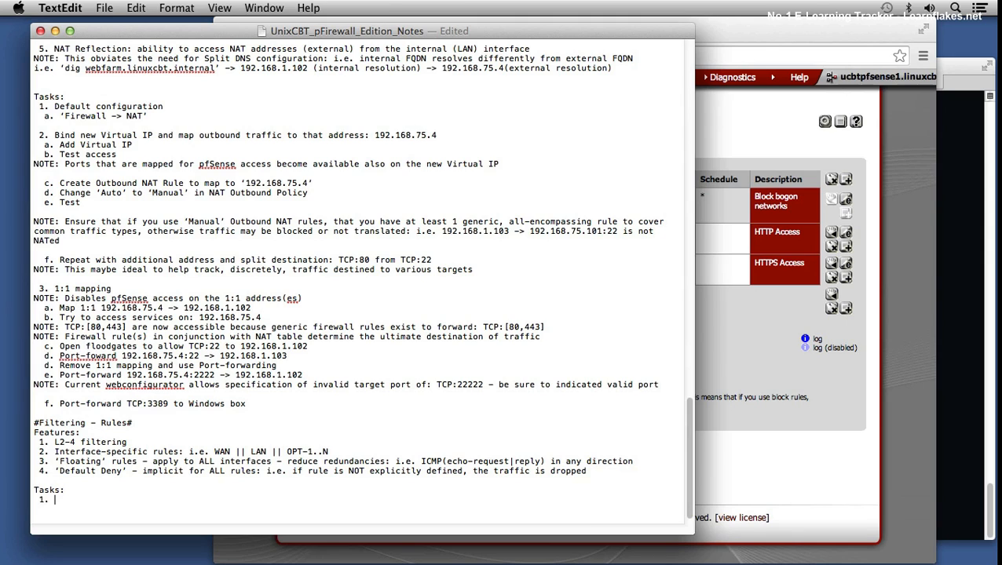
{"action": "type", "text": "Create broad rule that per"}
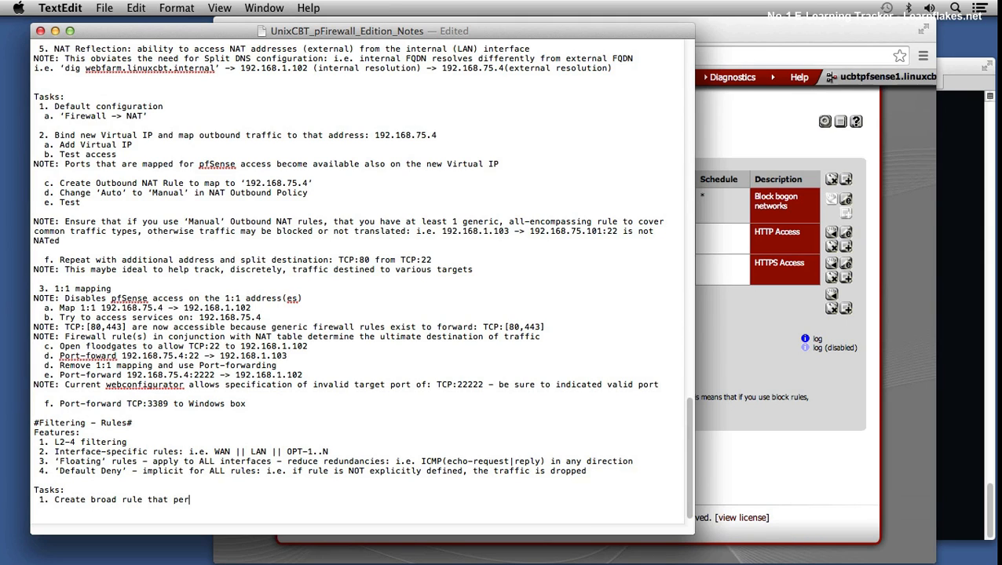
{"action": "type", "text": "mits ALL traffic from: 192.168.75.0/24 -> 192.168.1.0/24"}
{"action": "key", "text": "Return"}
{"action": "type", "text": "a."}
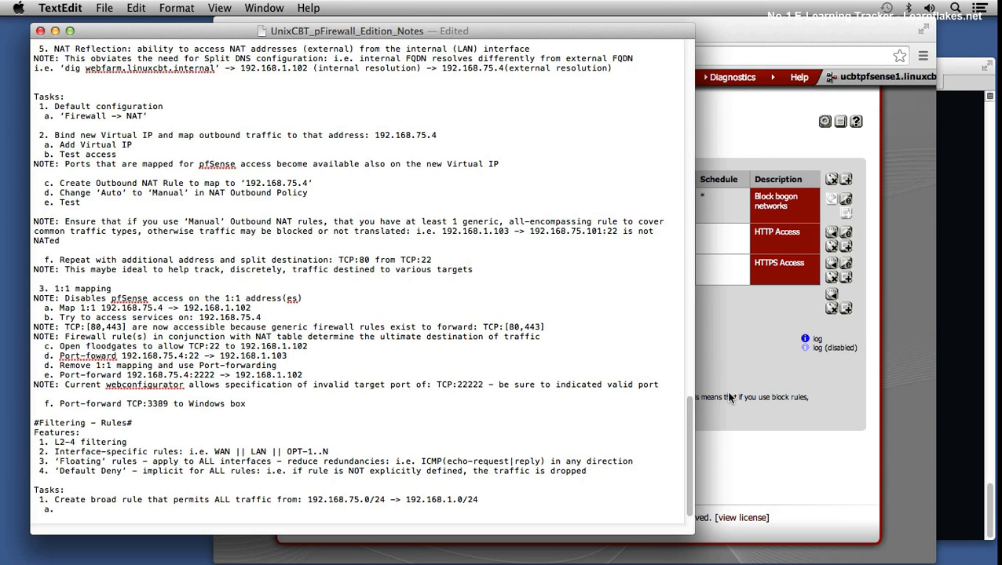
Step: Switch to Chrome, create a new WAN rule based on the HTTPS Access rule, and set its destination port range to any
{"action": "left_click", "coordinate": [721, 354]}
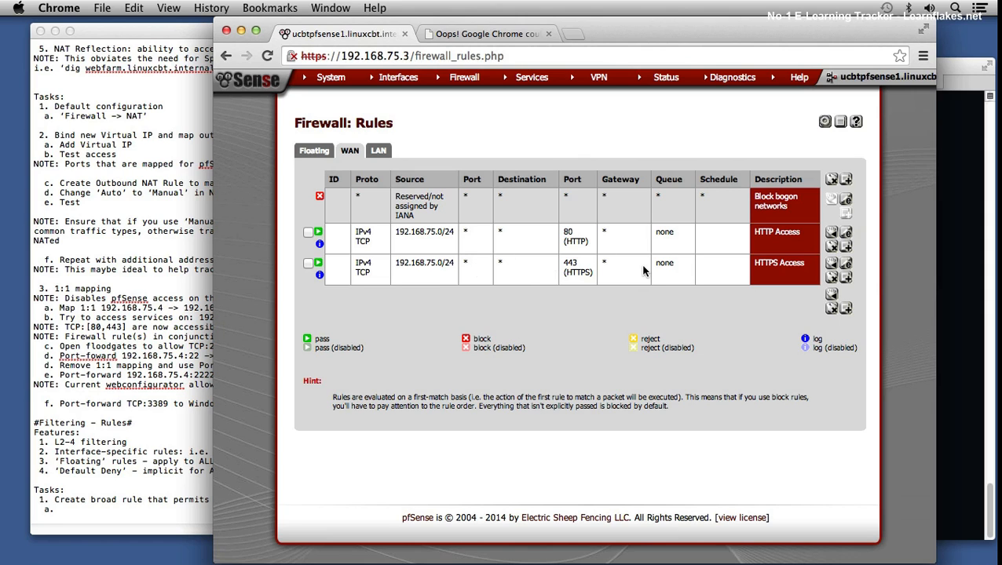
{"action": "left_click", "coordinate": [846, 279]}
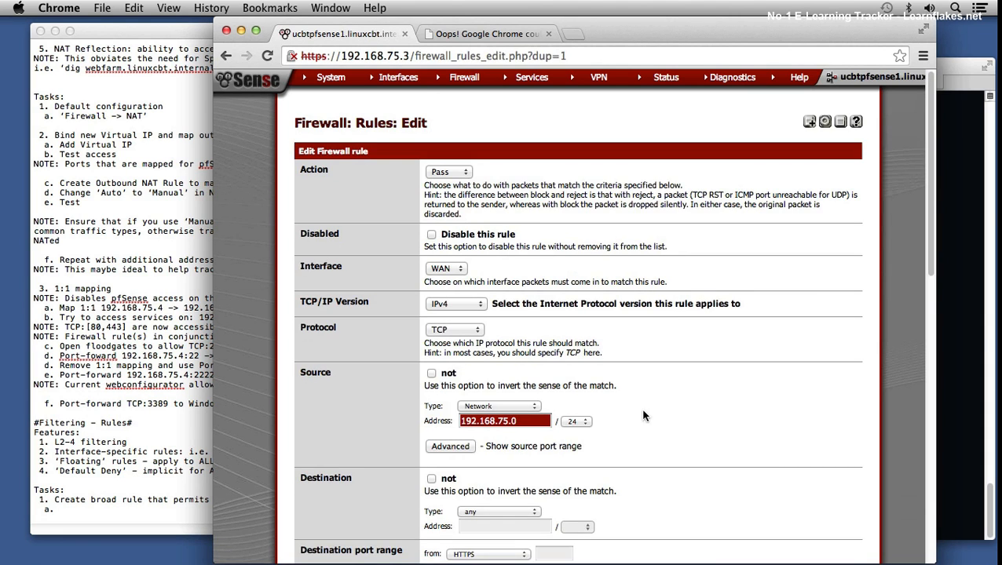
{"action": "scroll", "coordinate": [650, 414], "scroll_direction": "down", "scroll_amount": 2}
{"action": "scroll", "coordinate": [649, 410], "scroll_direction": "down", "scroll_amount": 3}
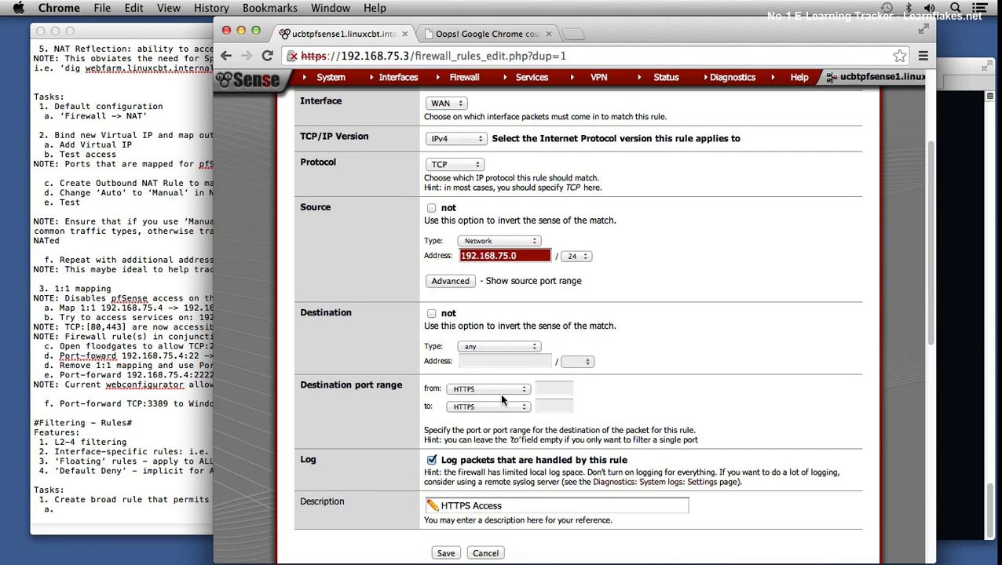
{"action": "left_click", "coordinate": [496, 389]}
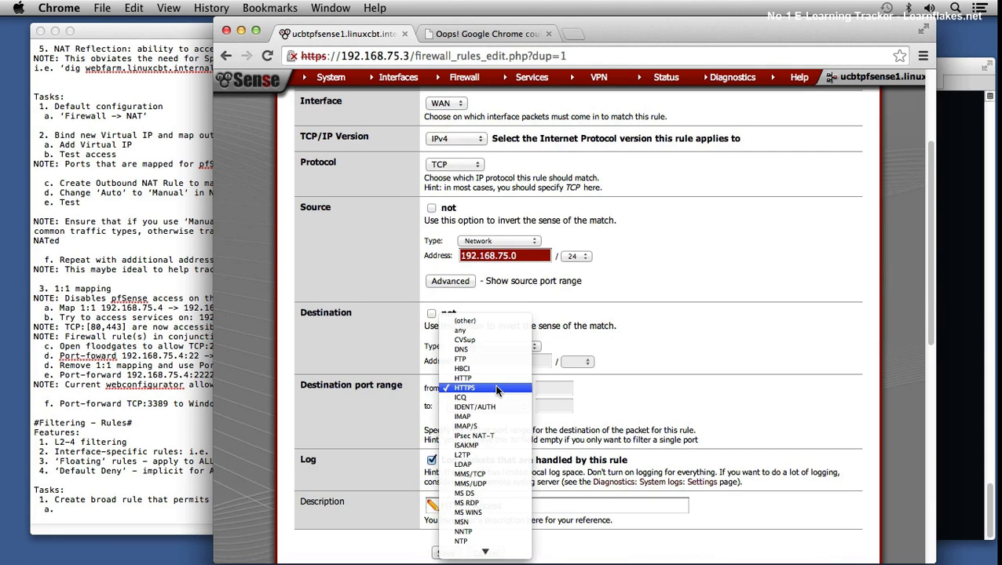
{"action": "left_click", "coordinate": [479, 329]}
Step: Set the new rule's description to "any access" and save the rule
{"action": "scroll", "coordinate": [507, 412], "scroll_direction": "down", "scroll_amount": 3}
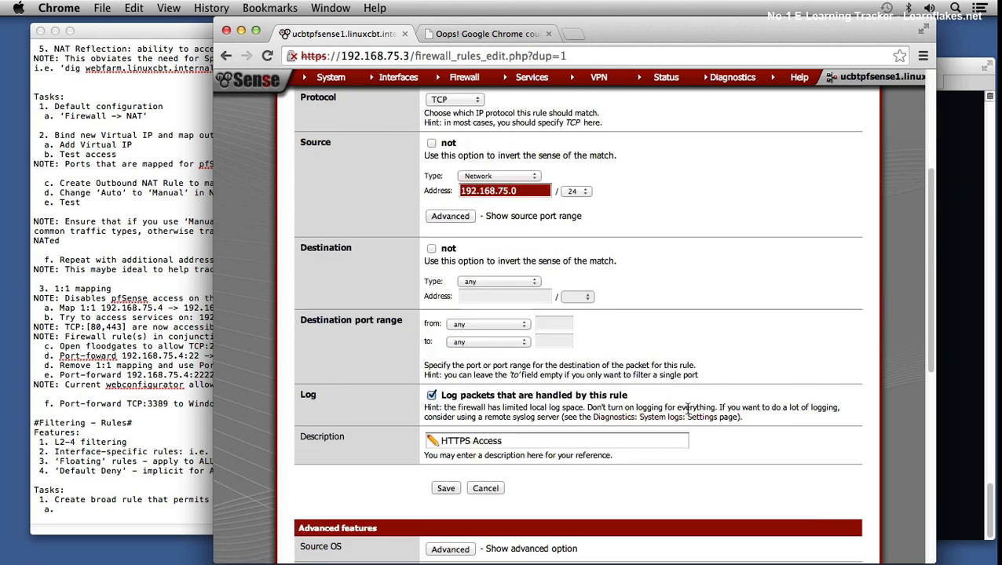
{"action": "left_click", "coordinate": [513, 380]}
{"action": "double_click", "coordinate": [455, 382]}
{"action": "type", "text": "A"}
{"action": "key", "text": "BackSpace"}
{"action": "type", "text": "any"}
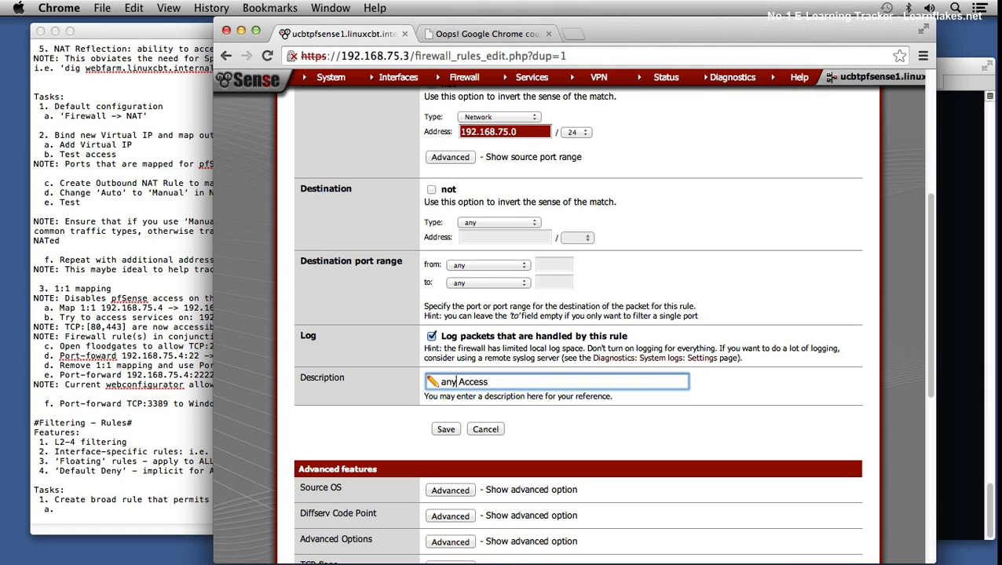
{"action": "key", "text": "Delete"}
{"action": "type", "text": "a"}
{"action": "scroll", "coordinate": [474, 414], "scroll_direction": "up", "scroll_amount": 2}
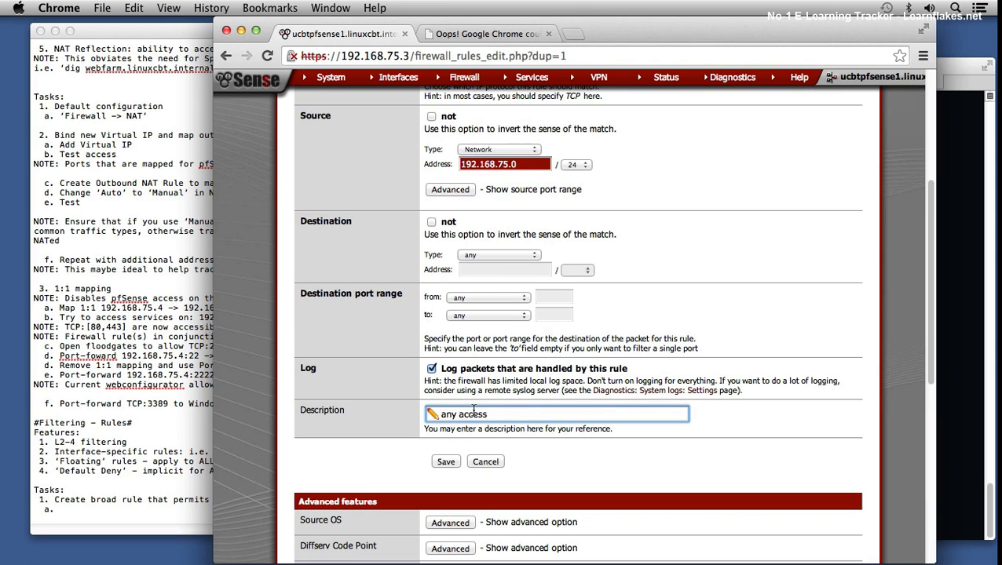
{"action": "left_click", "coordinate": [445, 462]}
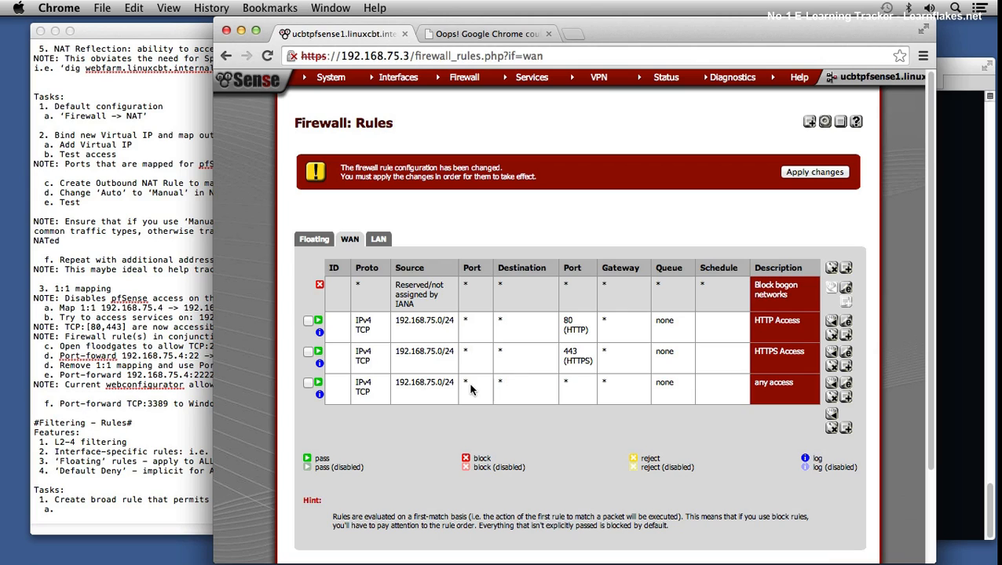
Step: Move the "any access" rule before the HTTP Access rule and apply the firewall changes
{"action": "left_click", "coordinate": [308, 351]}
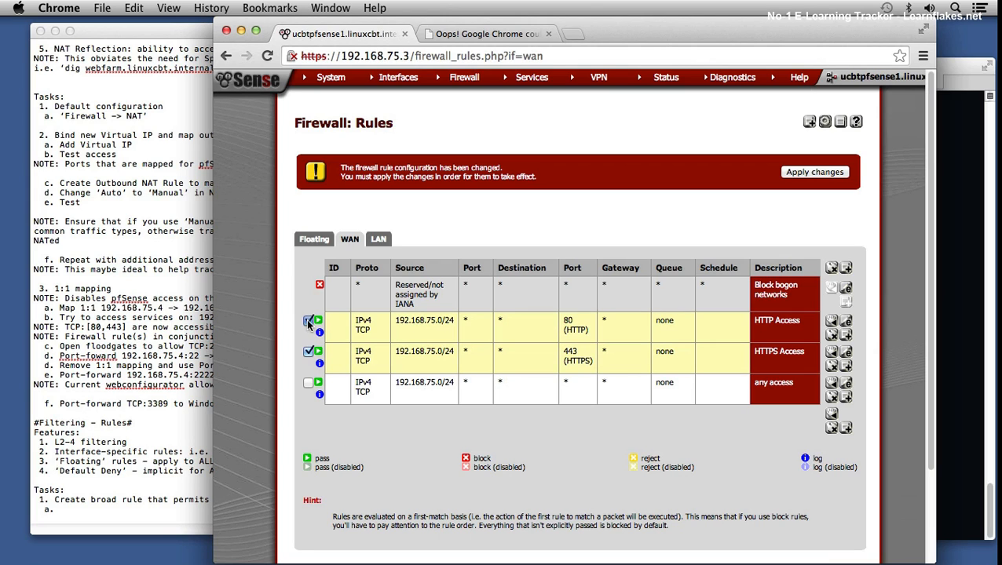
{"action": "left_click", "coordinate": [309, 352]}
{"action": "left_click", "coordinate": [308, 383]}
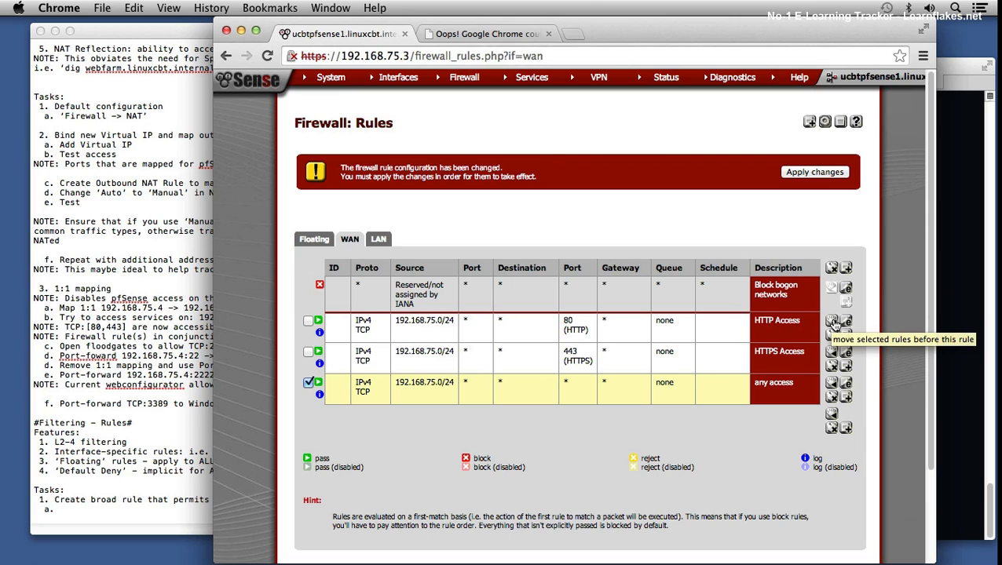
{"action": "left_click", "coordinate": [834, 323]}
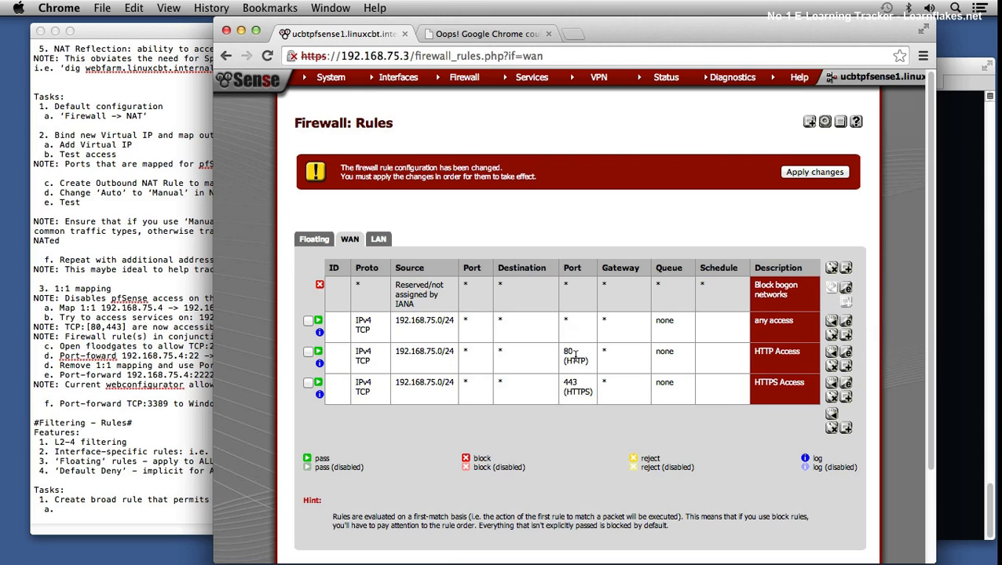
{"action": "left_click", "coordinate": [814, 172]}
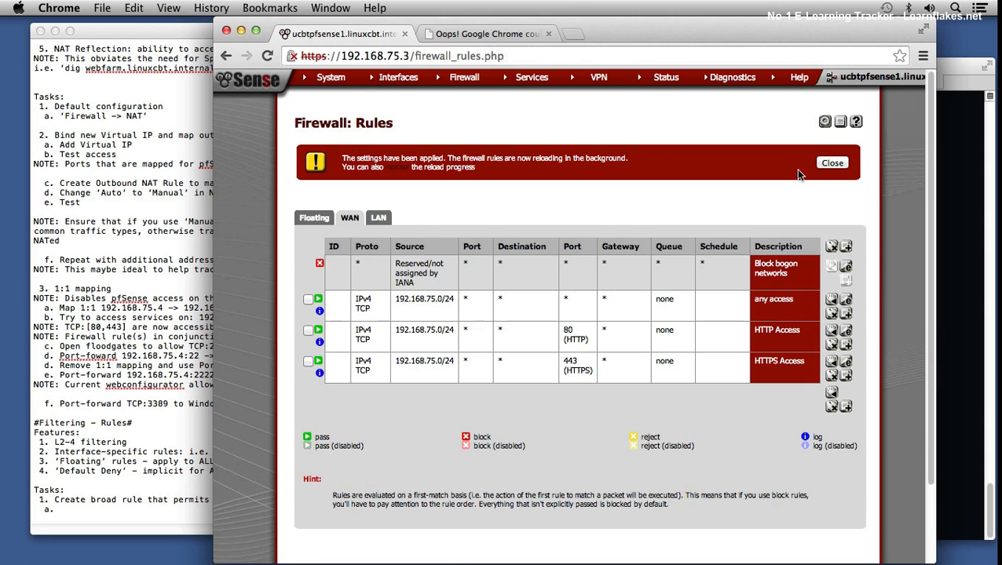
{"action": "left_click", "coordinate": [844, 164]}
Step: Switch to Terminal, clear the screen of the Mac session, and ping 192.168.1.102 with three packets
{"action": "left_click", "coordinate": [963, 157]}
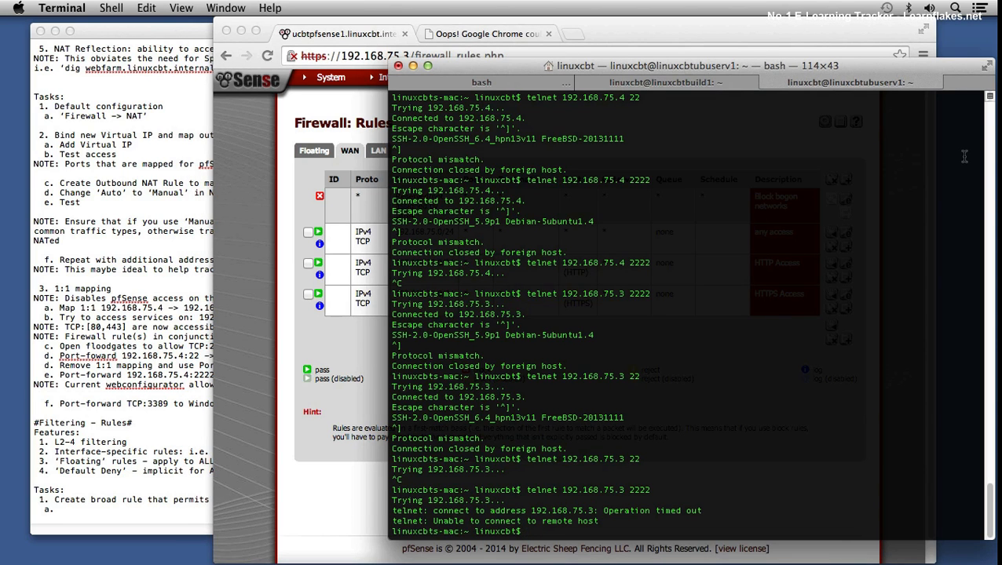
{"action": "type", "text": "clear"}
{"action": "key", "text": "Return"}
{"action": "type", "text": "ping -c "}
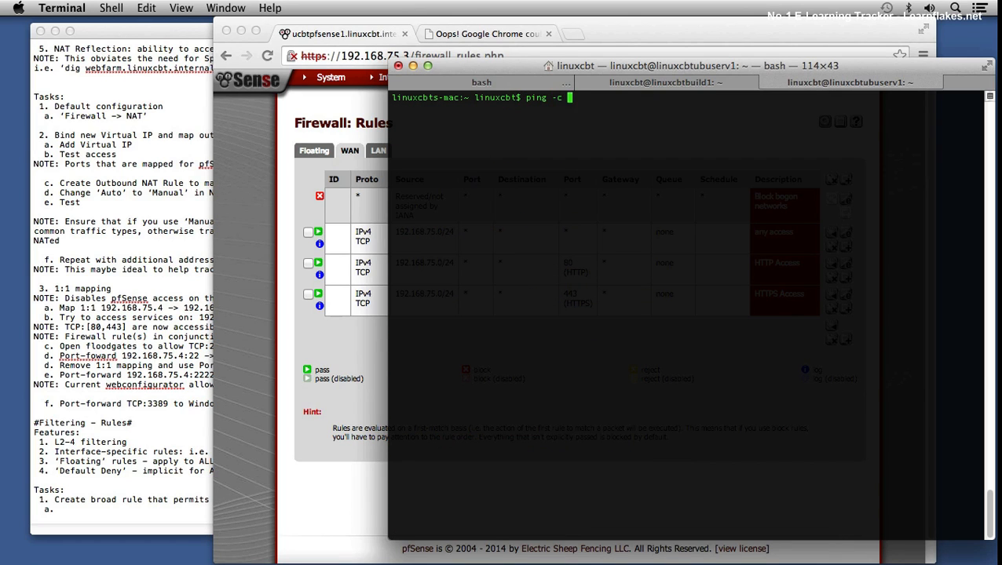
{"action": "type", "text": "3 192.168.1.102"}
{"action": "key", "text": "Return"}
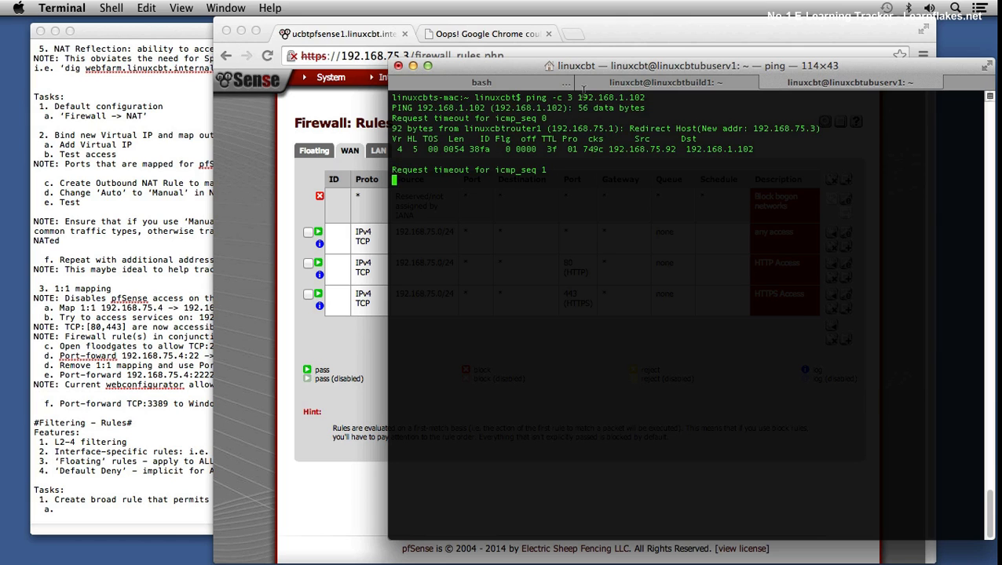
Step: Ping 192.168.1.102 with three packets from the linuxcbtbuild1 session and compare the output with the Mac session's ping
{"action": "left_click", "coordinate": [643, 83]}
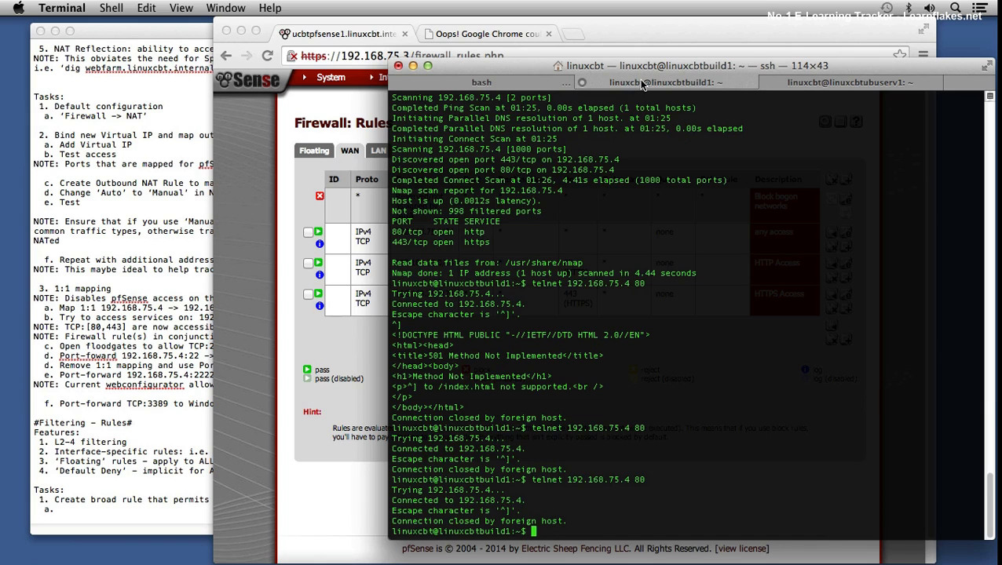
{"action": "key", "text": "Up"}
{"action": "key", "text": "Down"}
{"action": "type", "text": "ping -c 3 192.168.1.102"}
{"action": "key", "text": "Return"}
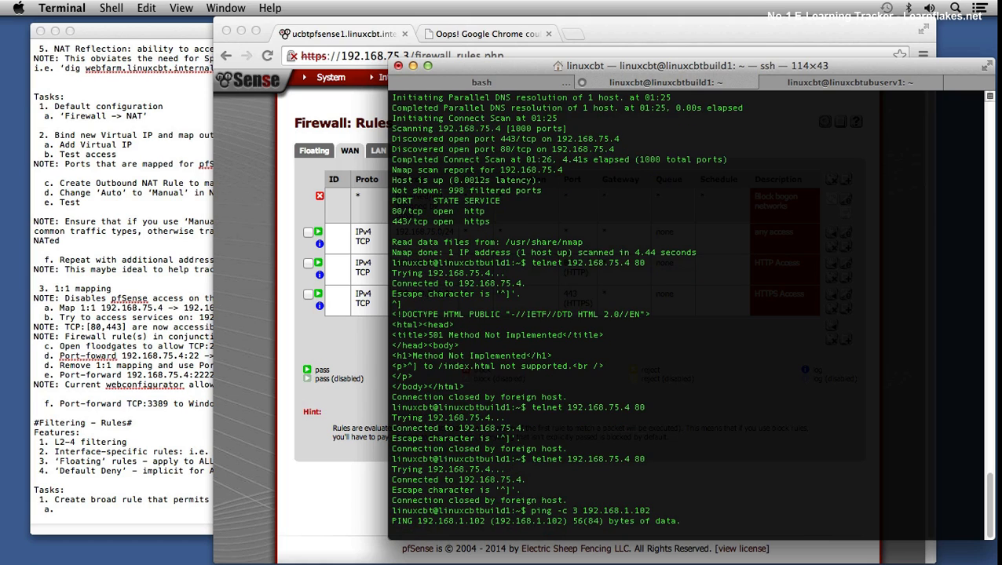
{"action": "left_click", "coordinate": [804, 84]}
{"action": "left_click_drag", "start_coordinate": [515, 149], "coordinate": [565, 150]}
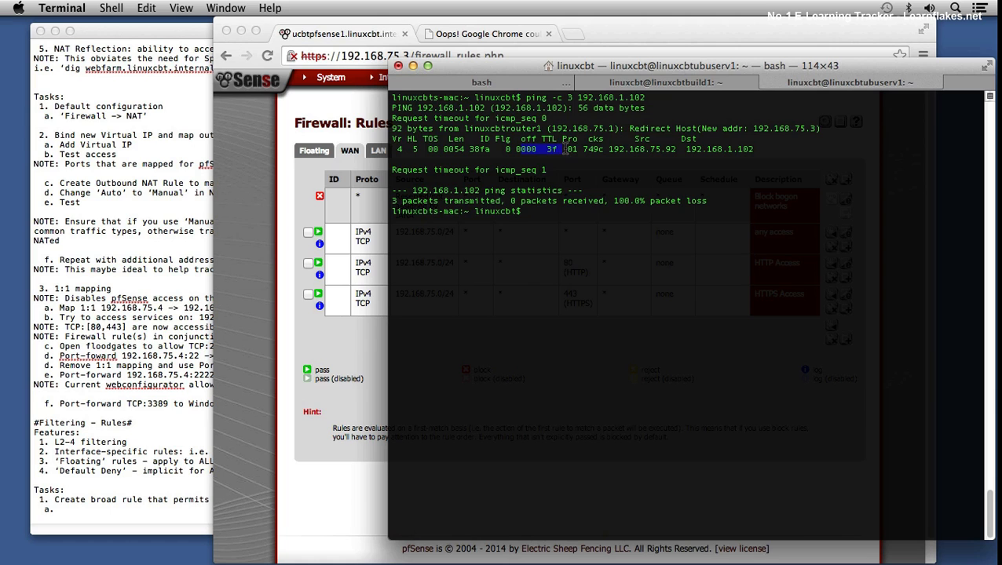
{"action": "left_click", "coordinate": [705, 83]}
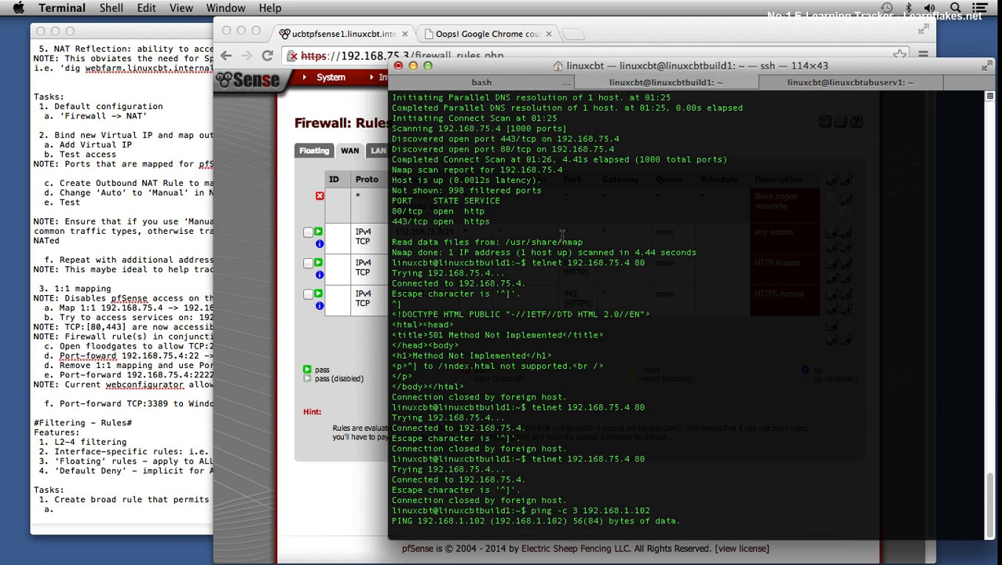
Step: Return to Chrome, change the "any access" rule's protocol to any, save it, and apply the firewall changes
{"action": "left_click", "coordinate": [279, 264]}
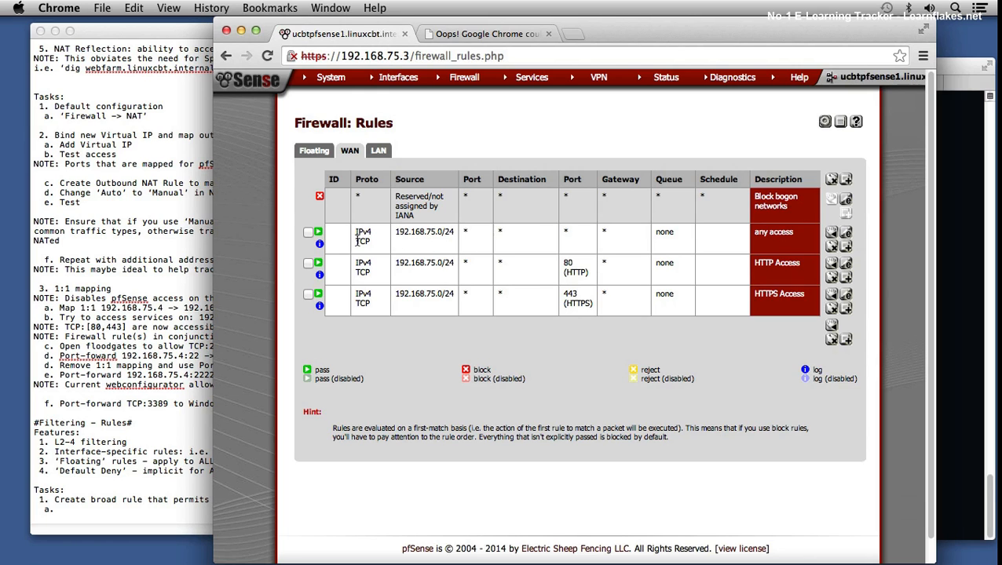
{"action": "left_click", "coordinate": [847, 234]}
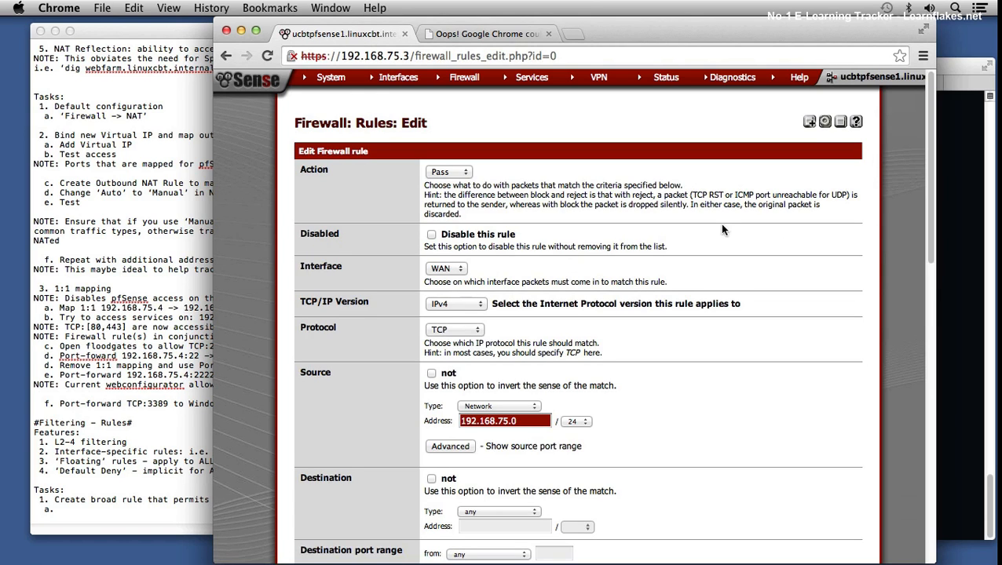
{"action": "left_click", "coordinate": [451, 329]}
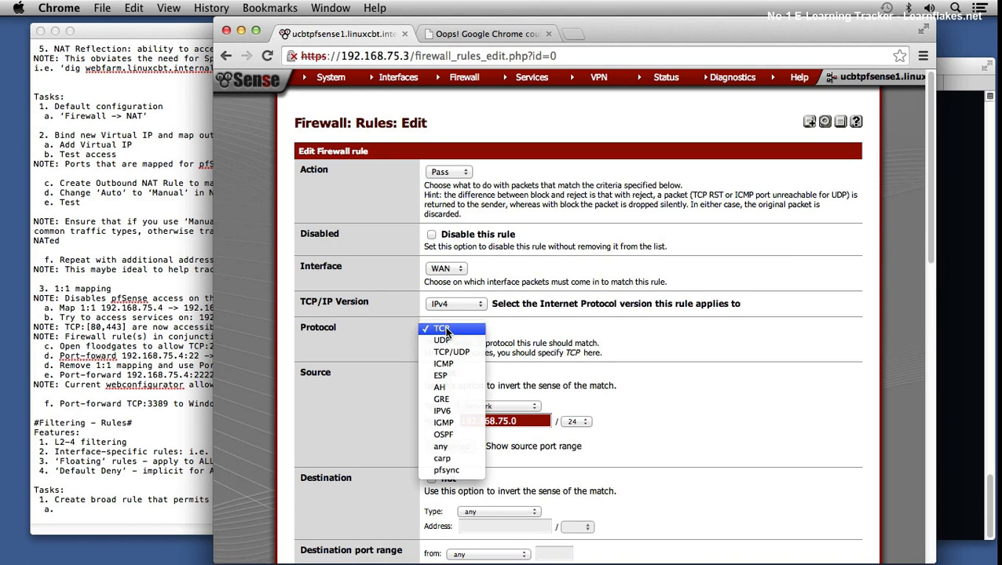
{"action": "left_click", "coordinate": [453, 446]}
{"action": "scroll", "coordinate": [652, 392], "scroll_direction": "down", "scroll_amount": 10}
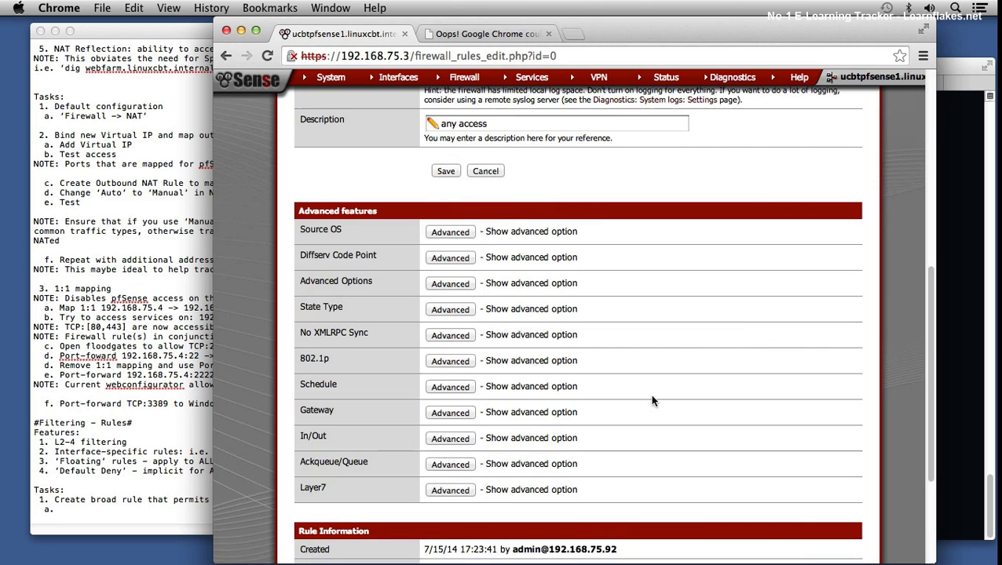
{"action": "left_click", "coordinate": [445, 171]}
{"action": "left_click", "coordinate": [820, 169]}
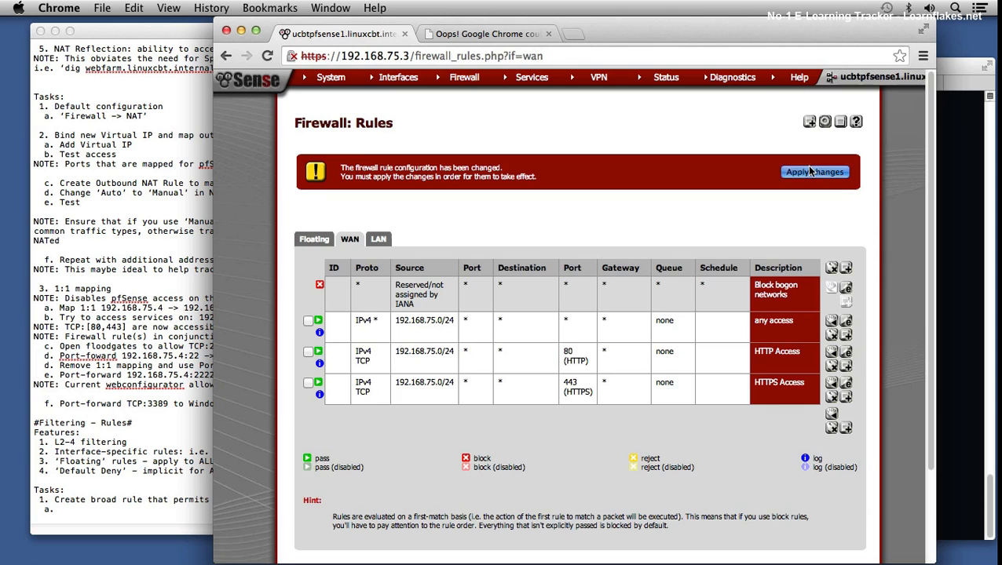
Step: Switch to Terminal and repeat the three-packet ping of 192.168.1.102 from the linuxcbtbuild1 session and the Mac session
{"action": "left_click", "coordinate": [971, 196]}
{"action": "key", "text": "Up"}
{"action": "key", "text": "Return"}
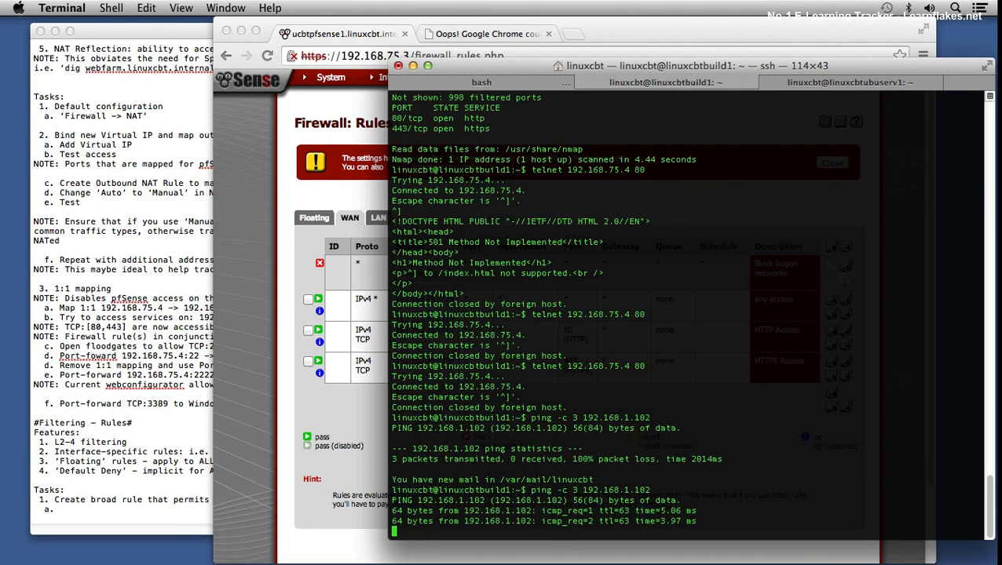
{"action": "left_click", "coordinate": [825, 83]}
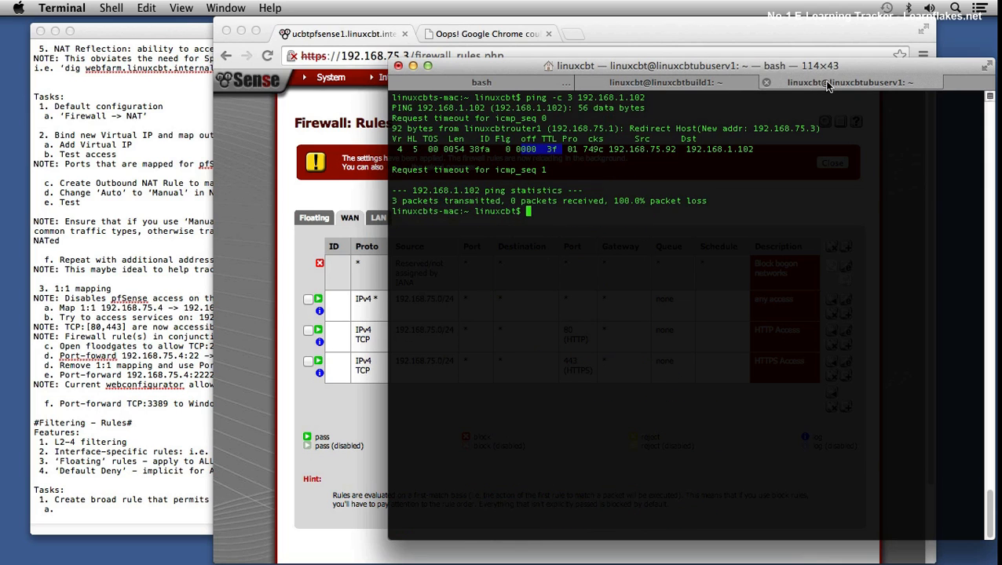
{"action": "key", "text": "Up"}
{"action": "key", "text": "Return"}
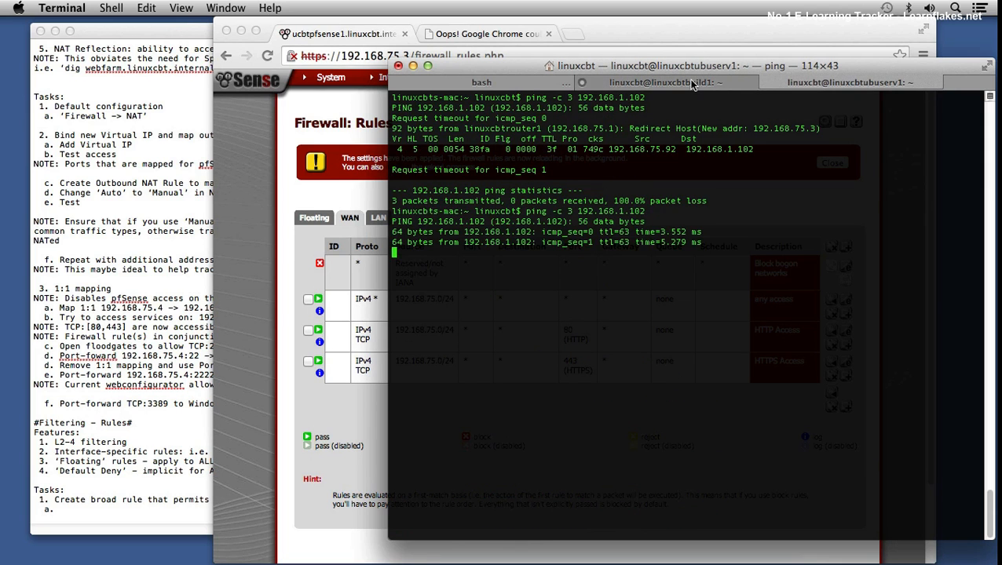
Step: Ping 192.168.1.103 with three packets from the linuxcbtbuild1 session
{"action": "left_click", "coordinate": [692, 84]}
{"action": "key", "text": "Up"}
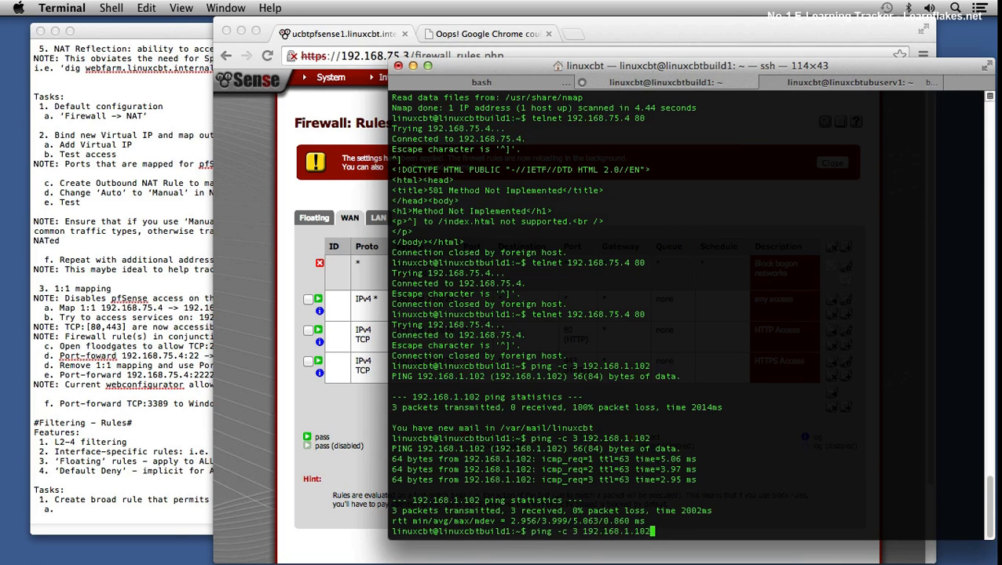
{"action": "key", "text": "BackSpace"}
{"action": "type", "text": "3"}
{"action": "key", "text": "Return"}
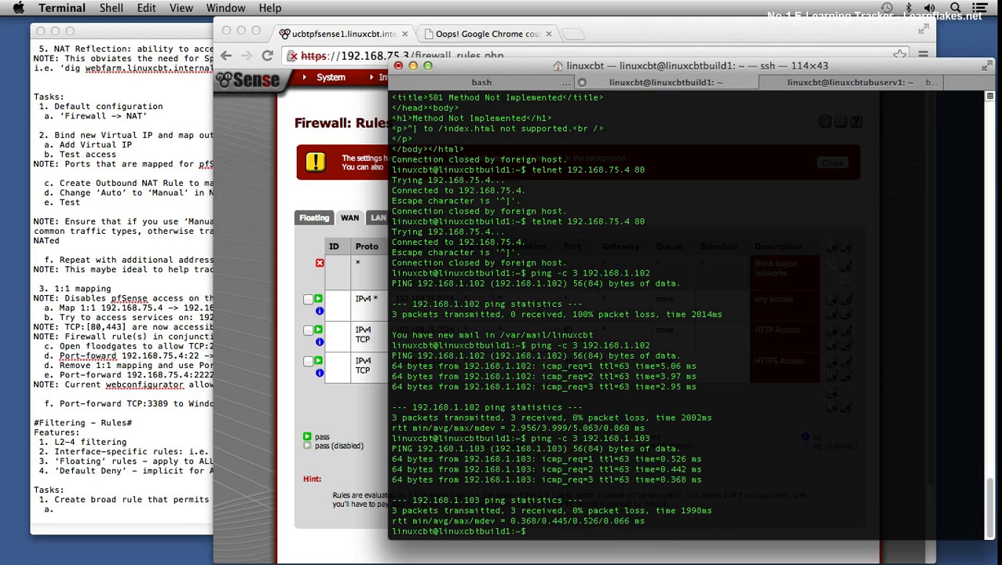
Step: Run a verbose nmap scan of the 192.168.1.0/24 network from the linuxcbtbuild1 session
{"action": "type", "text": "nmap -v 192.168.1.0/24"}
{"action": "key", "text": "Return"}
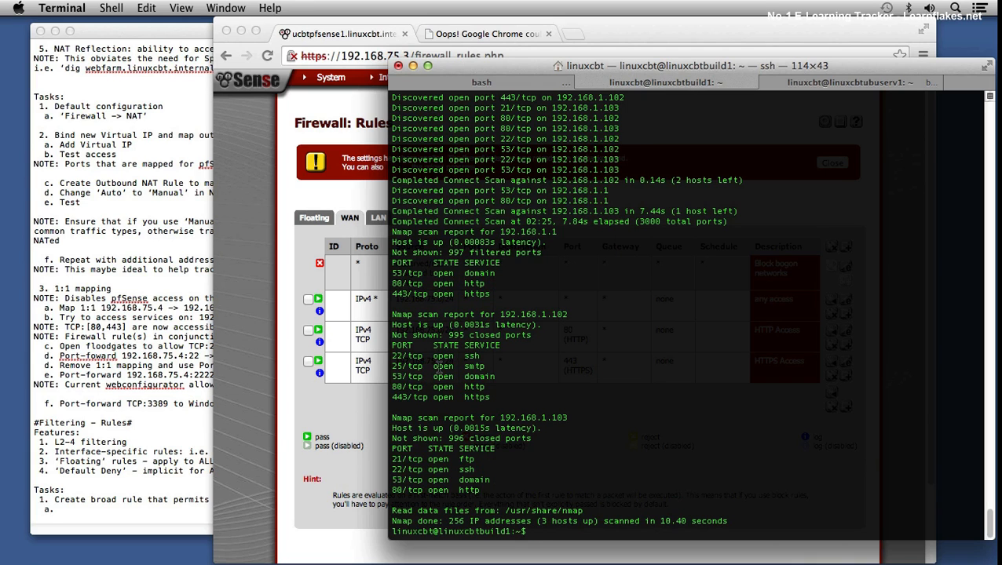
Step: Switch to Chrome, dismiss the applied-settings notice, and compare the WAN and LAN firewall rules with the scan output
{"action": "left_click", "coordinate": [303, 387]}
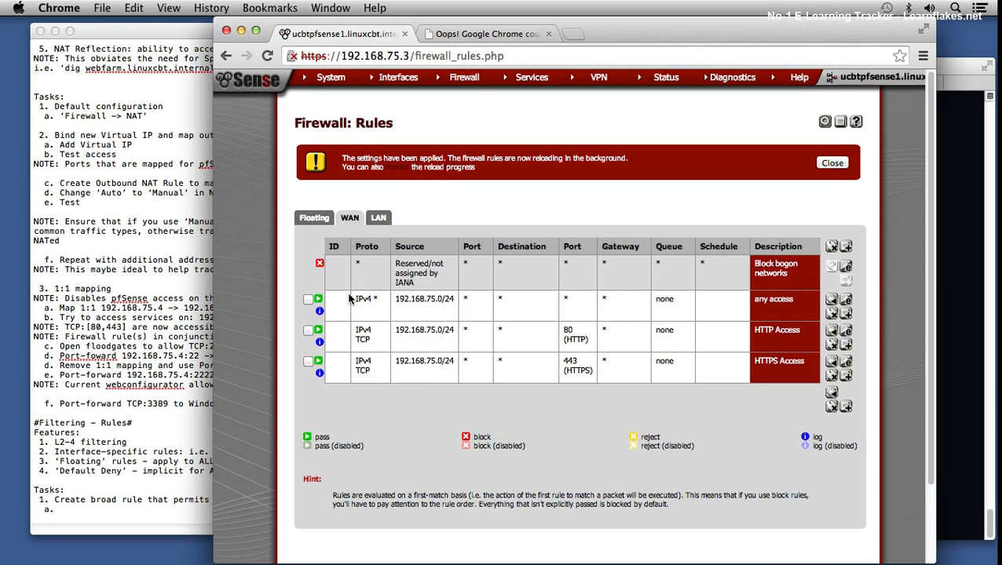
{"action": "left_click", "coordinate": [832, 162]}
{"action": "left_click", "coordinate": [378, 153]}
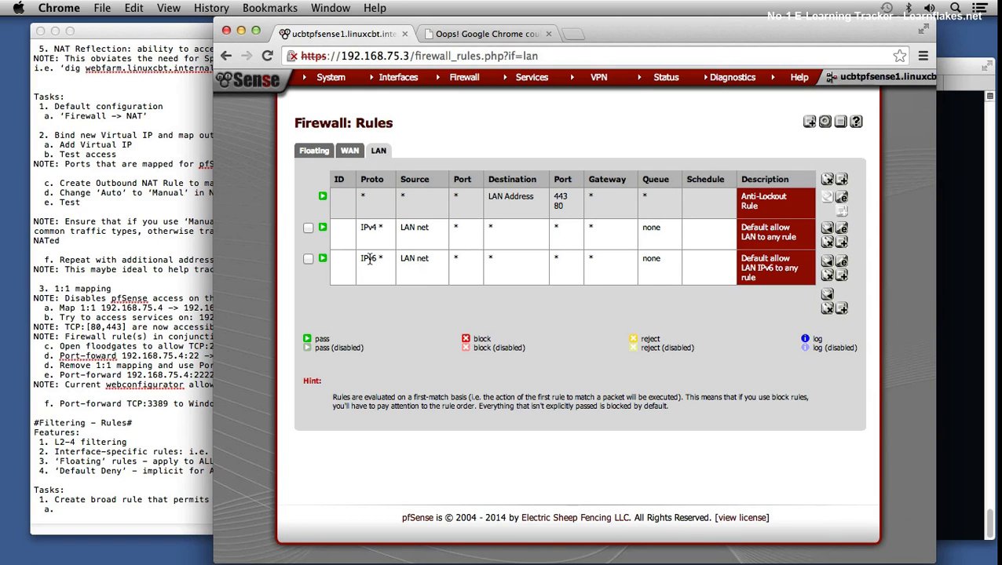
{"action": "left_click", "coordinate": [350, 152]}
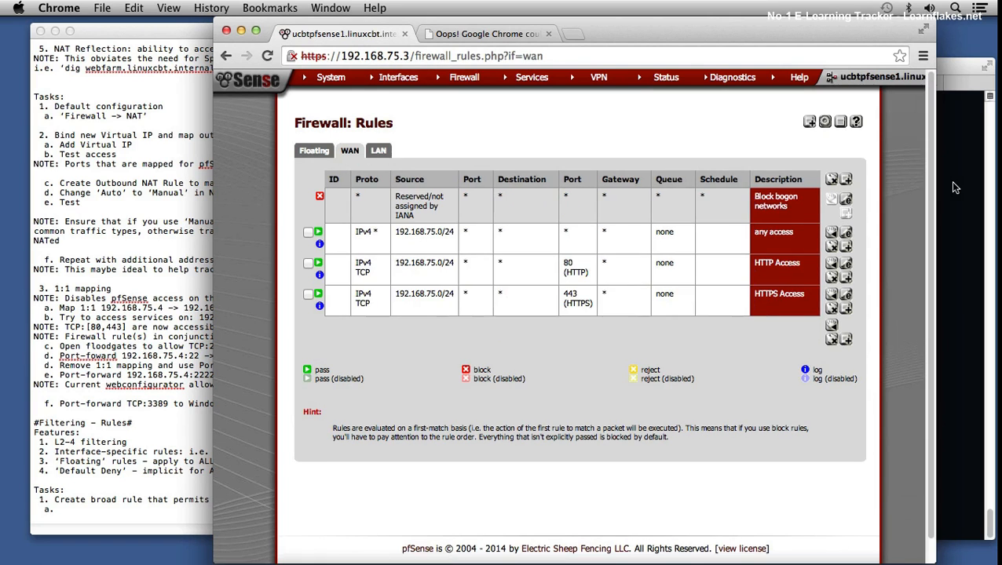
{"action": "left_click", "coordinate": [953, 183]}
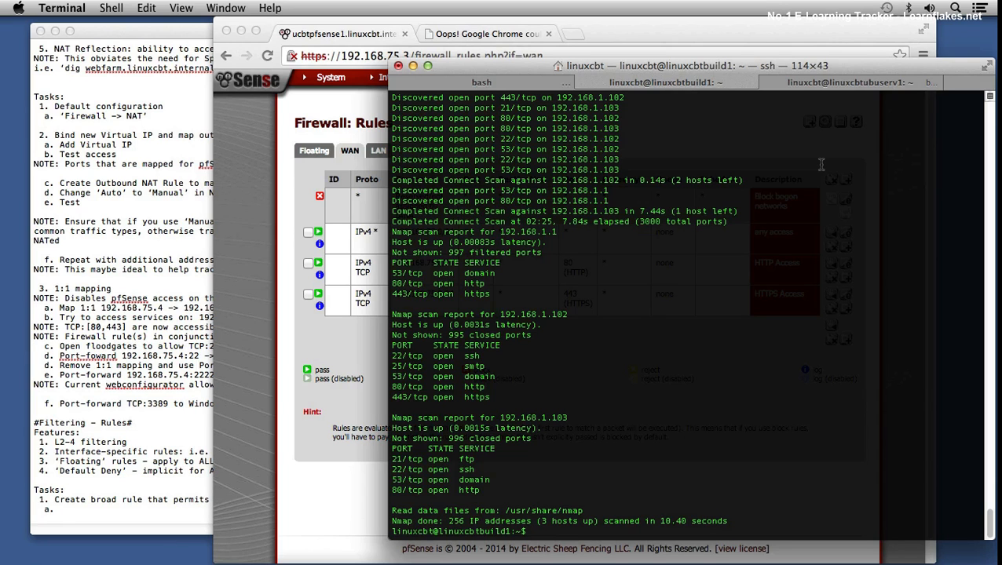
{"action": "left_click", "coordinate": [292, 320]}
{"action": "left_click", "coordinate": [379, 152]}
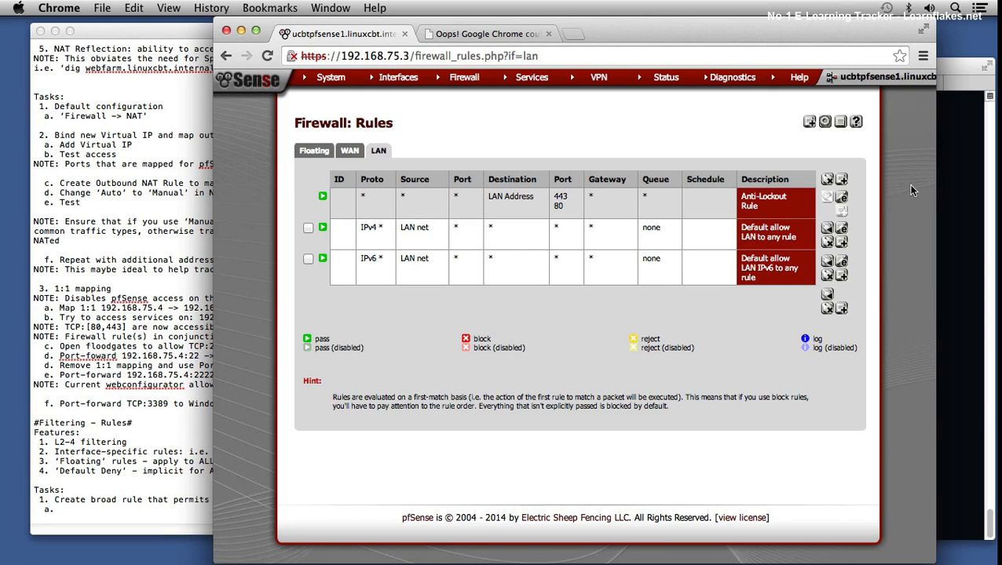
Step: Switch to the Mac session in Terminal, connect by SSH as root to 192.168.1.103, accept the host key, and enter the root password
{"action": "left_click", "coordinate": [951, 180]}
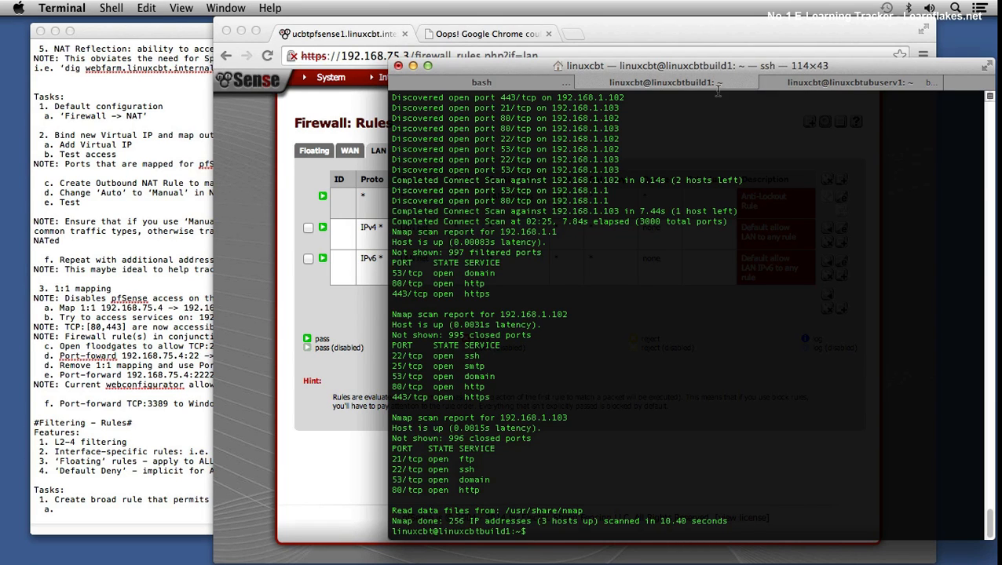
{"action": "left_click", "coordinate": [802, 85]}
{"action": "type", "text": "ssh roo"}
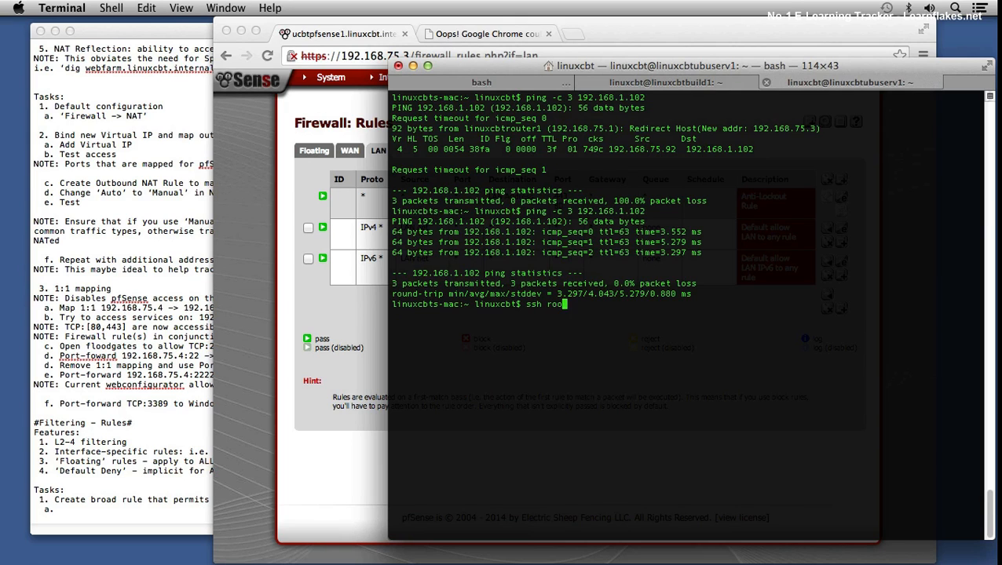
{"action": "type", "text": "t@192.168.1.103"}
{"action": "key", "text": "Return"}
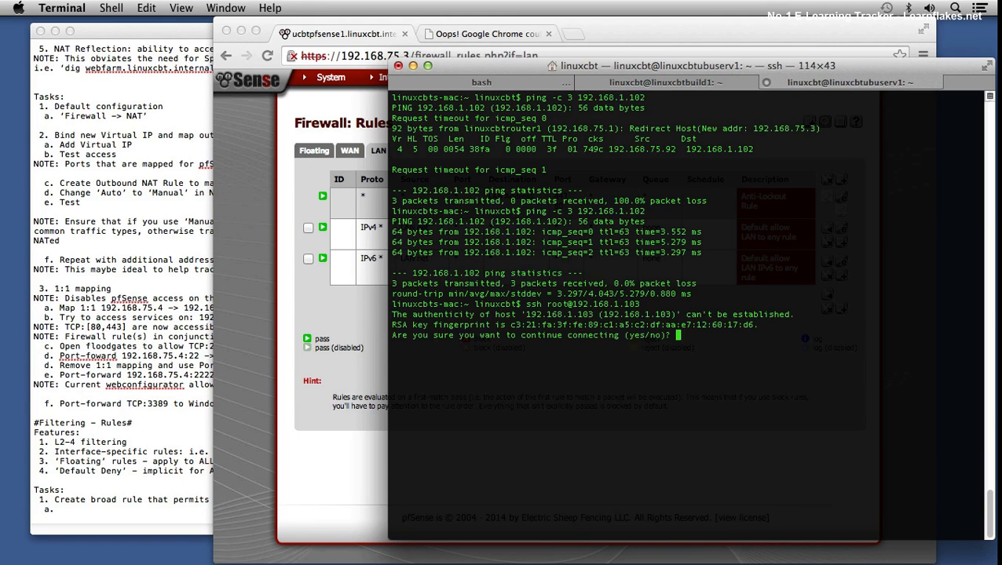
{"action": "type", "text": "yes"}
{"action": "key", "text": "Return"}
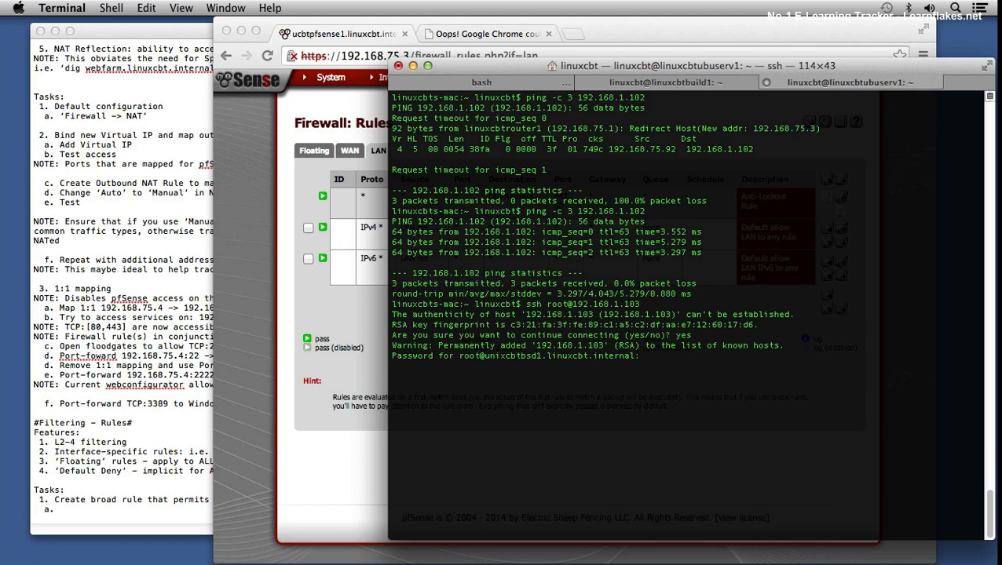
{"action": "key", "text": "Return"}
Step: Clear the unixcbtbsd1 session's screen and display its network interface configuration with ifconfig
{"action": "type", "text": "clear"}
{"action": "type", "text": "ifconfig"}
{"action": "key", "text": "Return"}
Step: Ping 192.168.75.1 with three packets from the unixcbtbsd1 session
{"action": "type", "text": "p"}
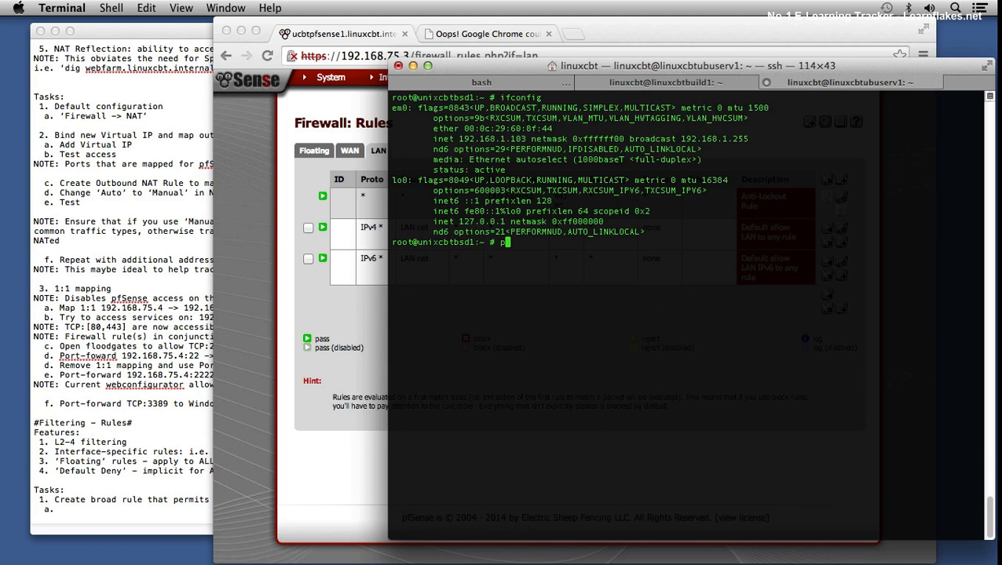
{"action": "type", "text": "ing -c 3 192.168.75.1"}
{"action": "key", "text": "Return"}
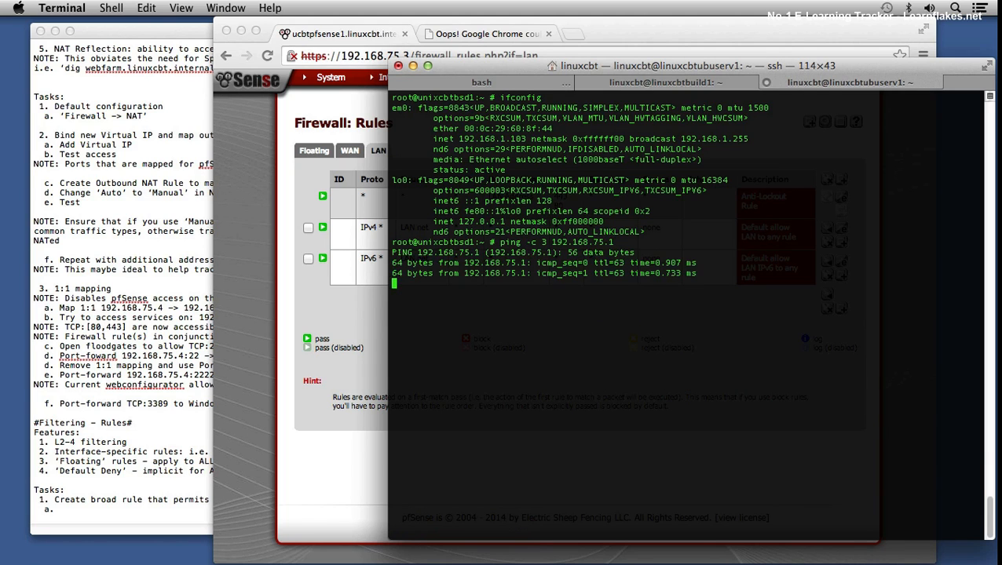
Step: Switch to Chrome, disable the "any access" WAN rule, apply the firewall changes, and dismiss the notice
{"action": "left_click", "coordinate": [283, 309]}
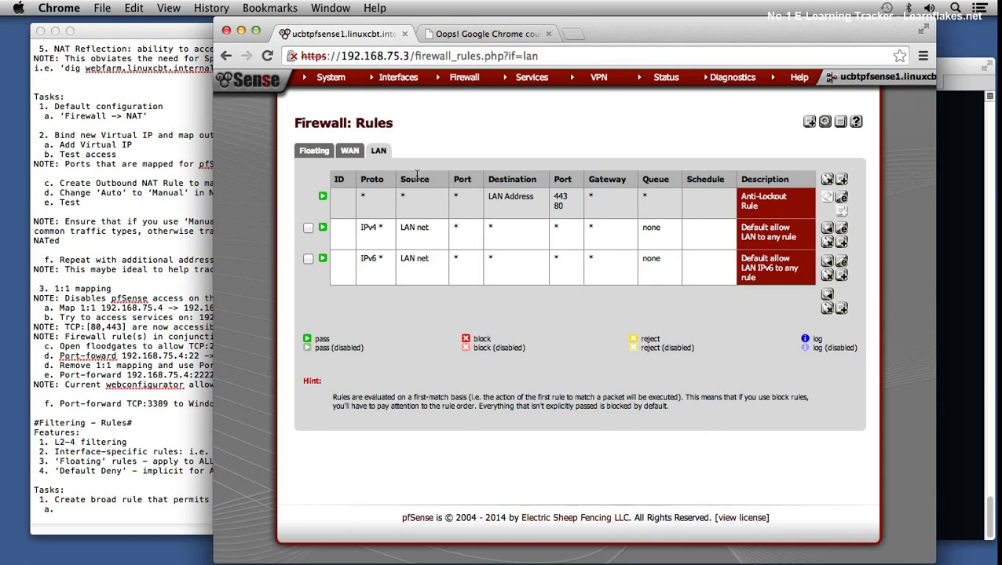
{"action": "left_click", "coordinate": [350, 152]}
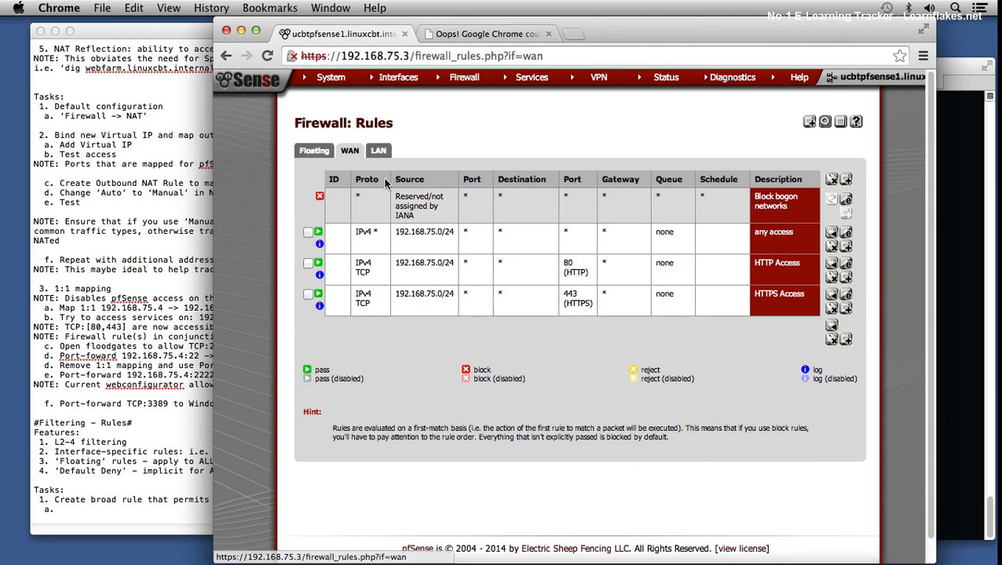
{"action": "left_click", "coordinate": [318, 234]}
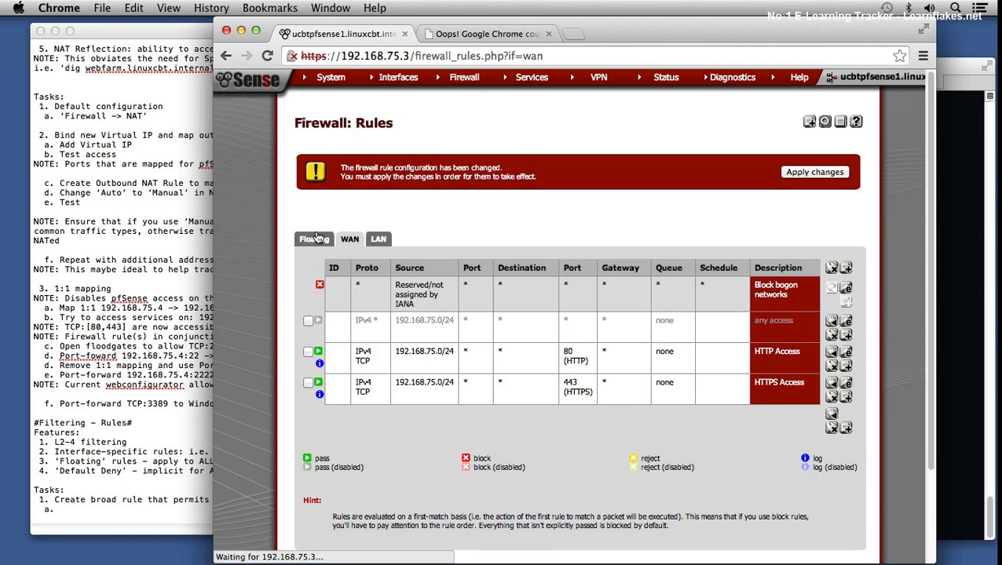
{"action": "left_click", "coordinate": [819, 170]}
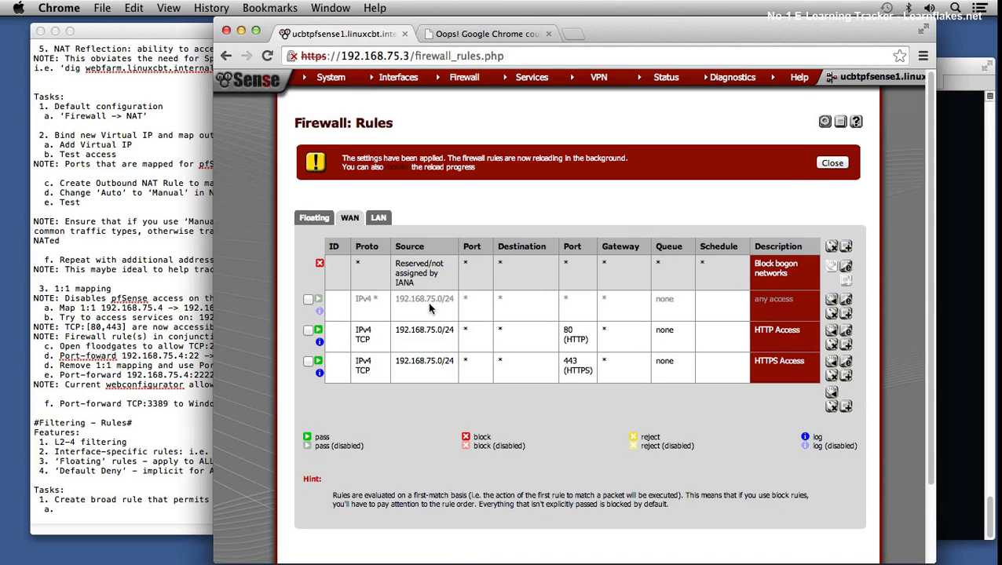
{"action": "left_click", "coordinate": [831, 162]}
Step: Switch to Terminal and repeat the three-packet ping of 192.168.75.1 from the unixcbtbsd1 session
{"action": "left_click", "coordinate": [960, 167]}
{"action": "key", "text": "Up"}
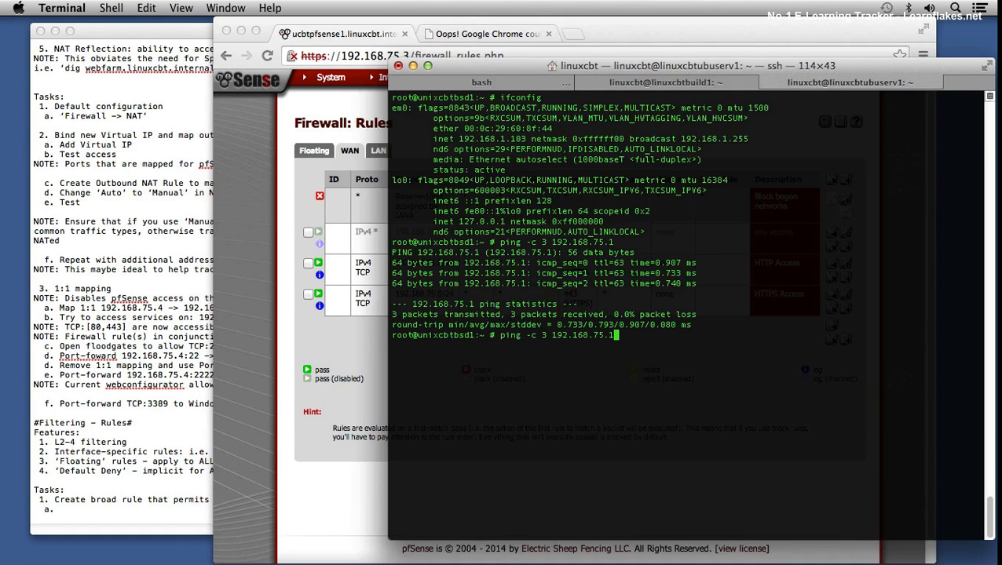
{"action": "key", "text": "Return"}
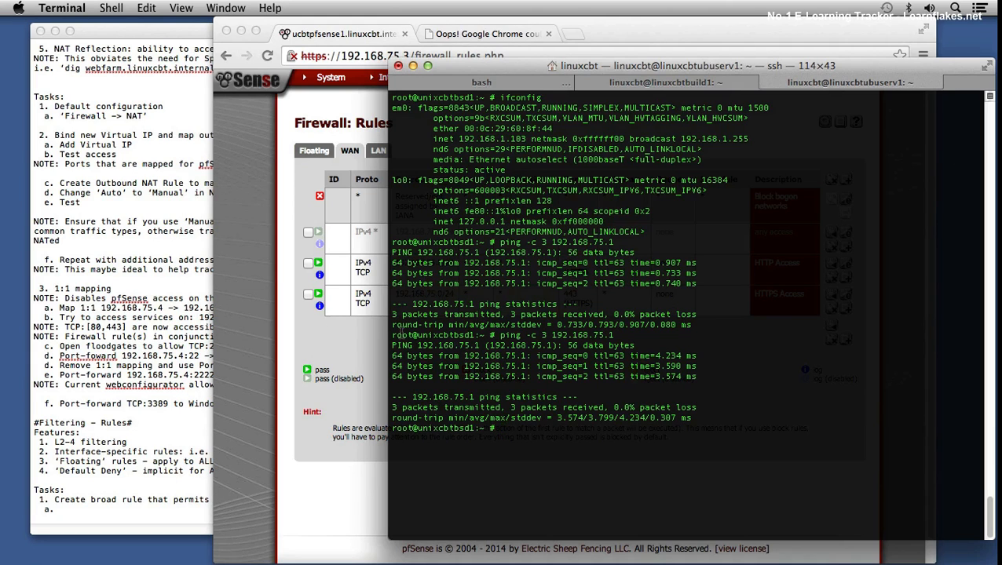
Step: Switch to Chrome and review the LAN firewall rules against the WAN rules
{"action": "left_click", "coordinate": [309, 258]}
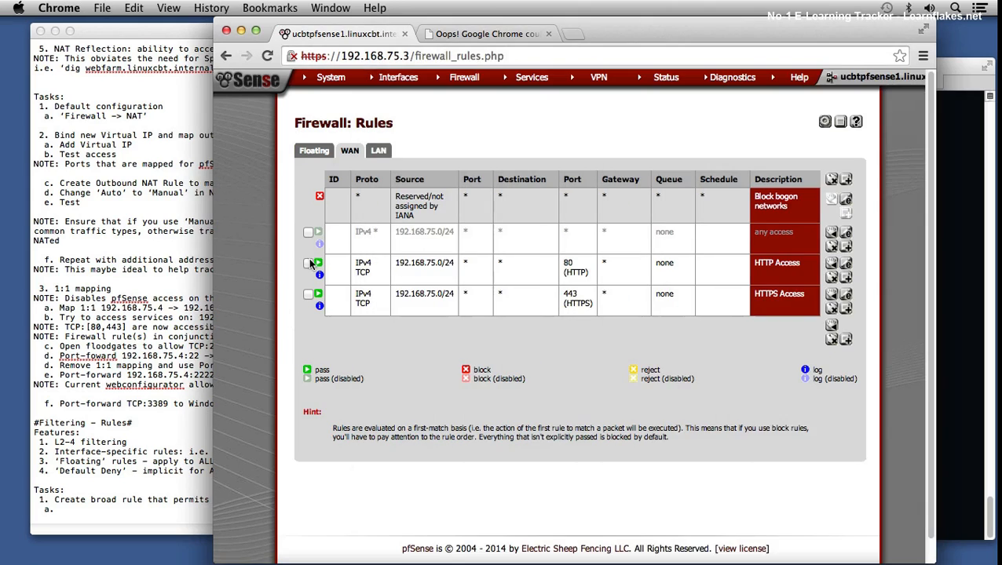
{"action": "left_click", "coordinate": [379, 152]}
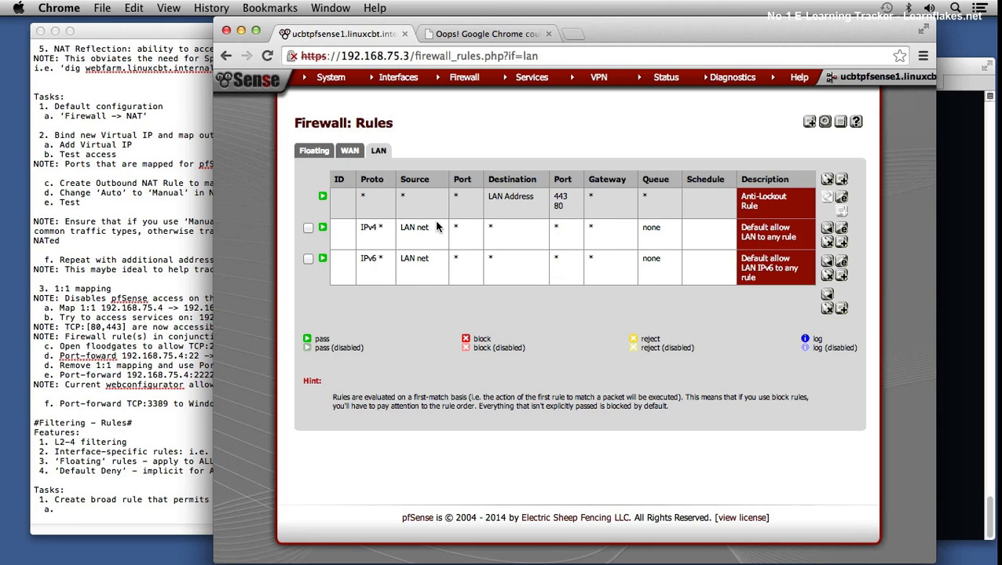
{"action": "left_click", "coordinate": [349, 150]}
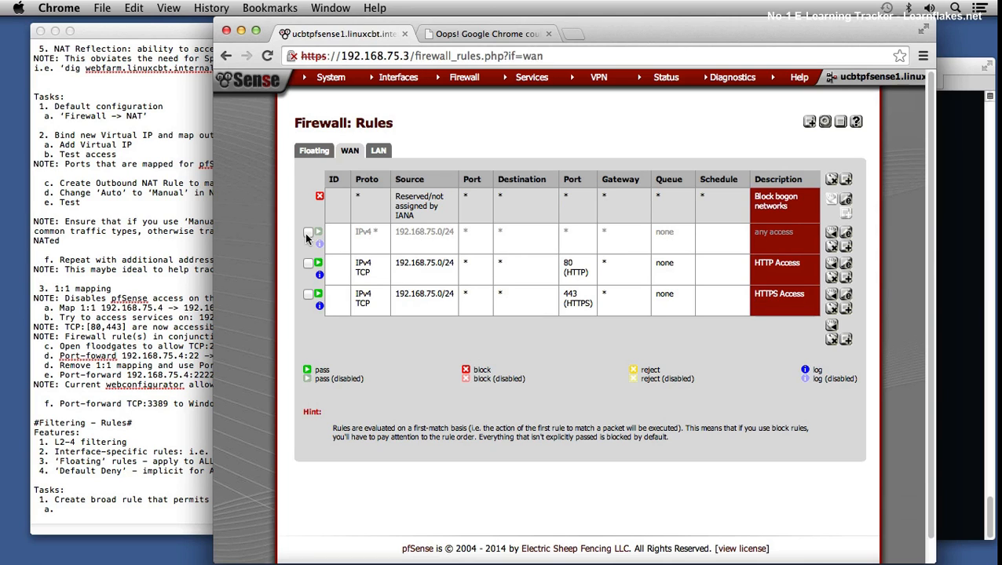
Step: Switch to Terminal and rerun the verbose nmap scan of 192.168.1.0/24 from the linuxcbtbuild1 session
{"action": "left_click", "coordinate": [959, 199]}
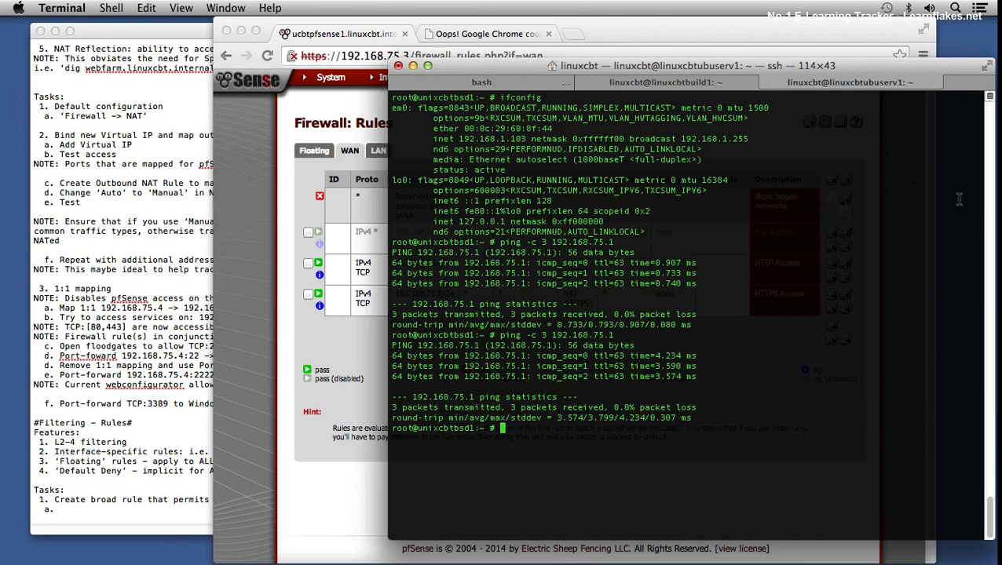
{"action": "left_click", "coordinate": [692, 89]}
{"action": "key", "text": "Up"}
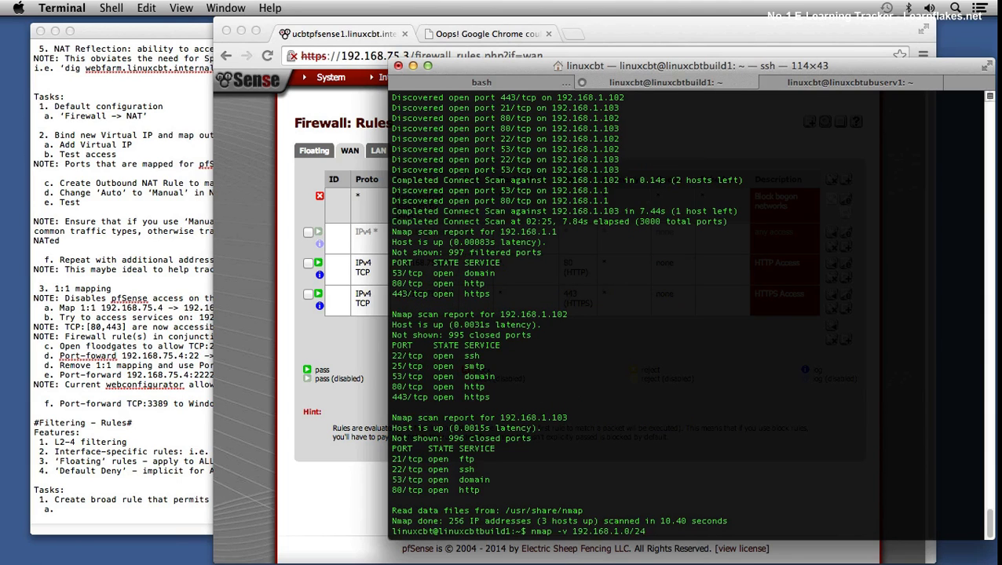
{"action": "key", "text": "Return"}
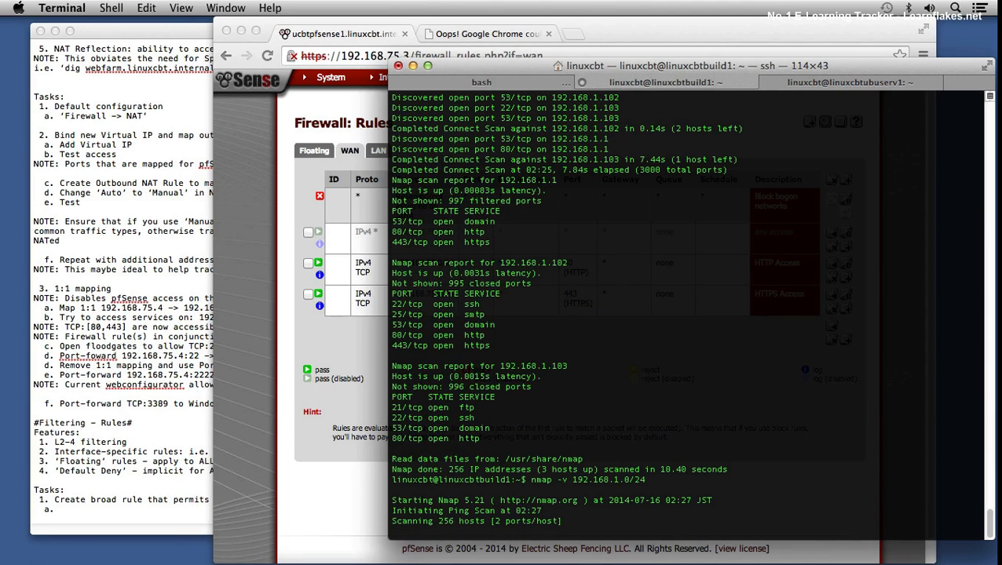
Step: Stop the nmap scan and ping 192.168.1.103 with three packets from the linuxcbtbuild1 session
{"action": "key", "text": "Up"}
{"action": "key", "text": "Up"}
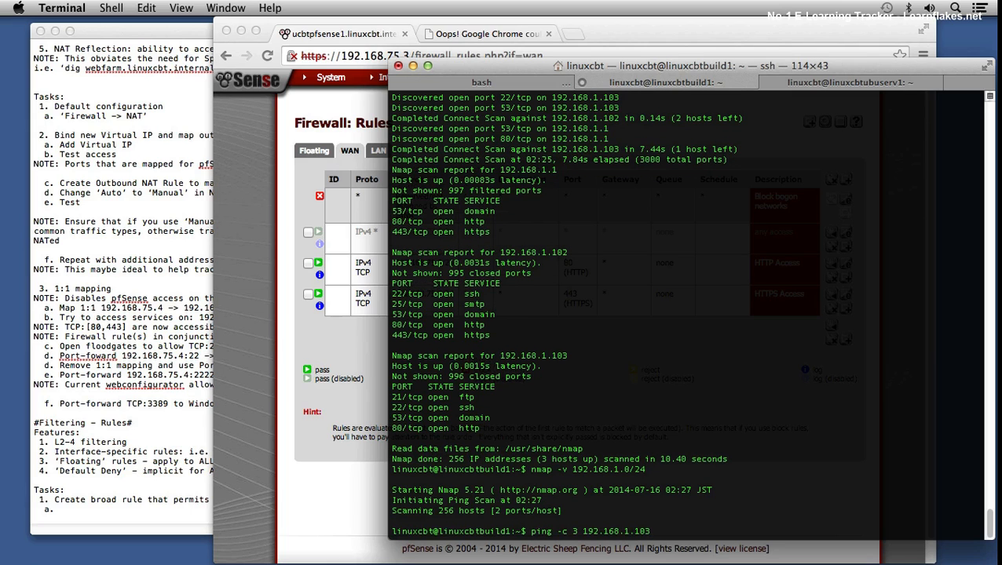
{"action": "key", "text": "Return"}
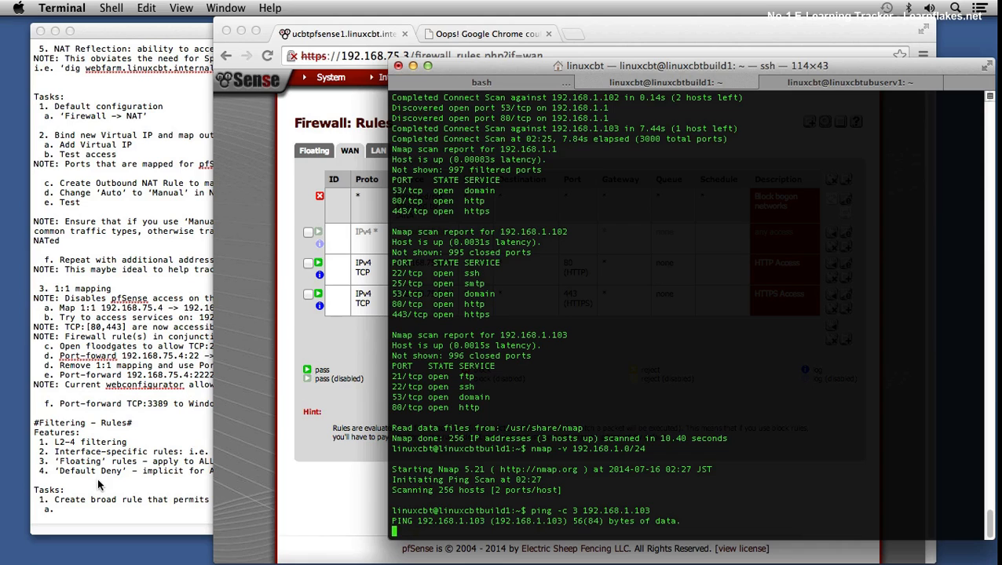
Step: Switch to TextEdit and enter "Create 'ALL' rule and test and remove" as item a under Filtering task 1
{"action": "left_click", "coordinate": [79, 512]}
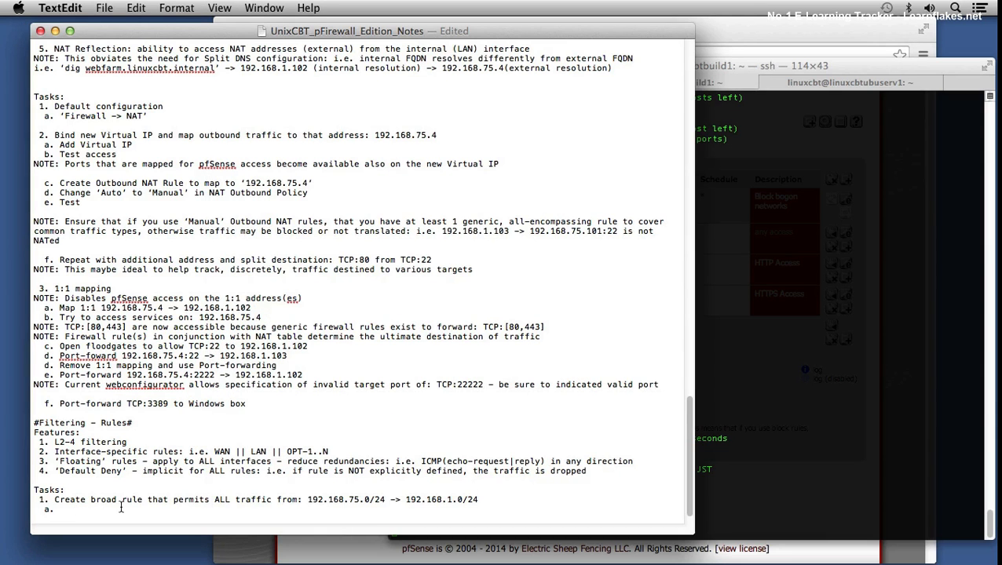
{"action": "type", "text": "Create"}
{"action": "type", "text": " 'ALL' rule an"}
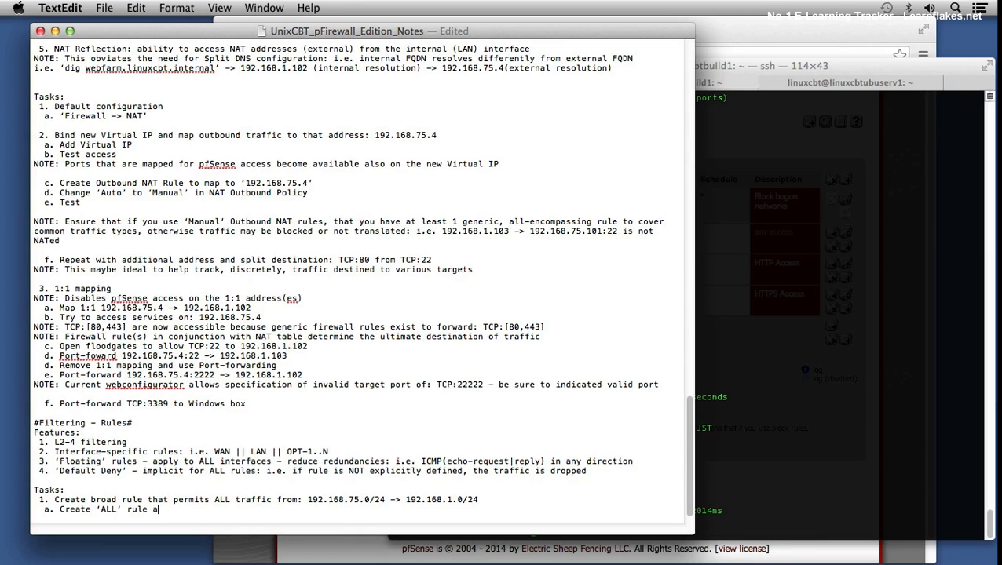
{"action": "type", "text": "d te"}
{"action": "type", "text": "st and remove"}
{"action": "type", "text": "Create "}
{"action": "type", "text": "'ICMP' ech"}
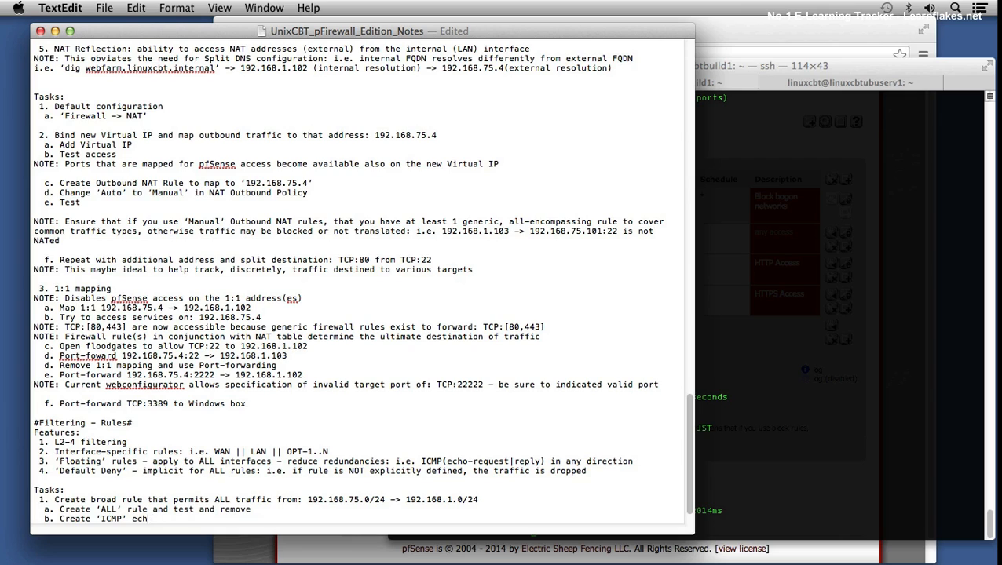
{"action": "type", "text": "echo-request' rule"}
Step: Add item b, "Create 'ICMP' 'echo-request' rule", under Filtering task 1 and save the notes
{"action": "key", "text": "super+s"}
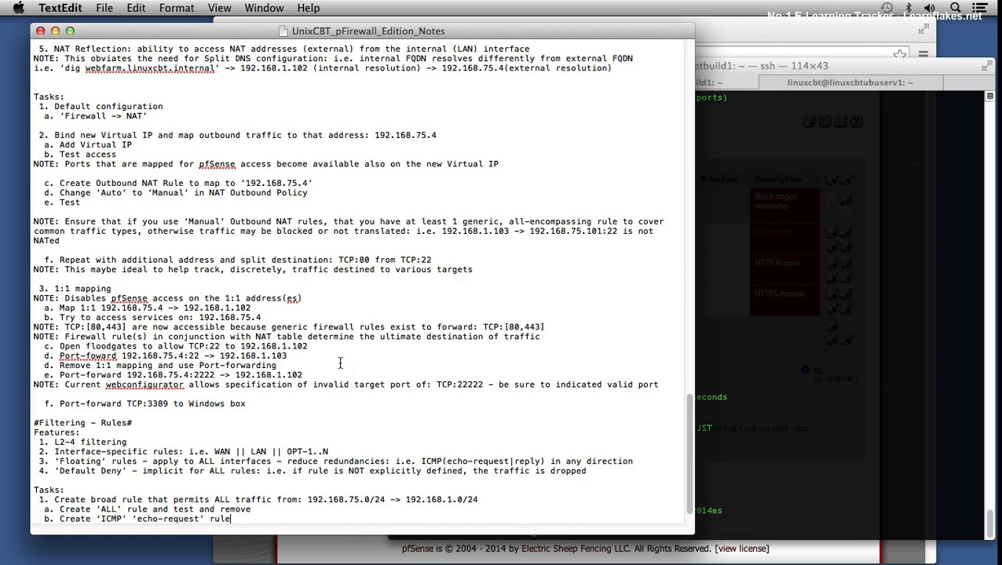
Step: Switch to Chrome and add a new WAN firewall rule for IPv4 with protocol ICMP and ICMP type Echo request
{"action": "left_click", "coordinate": [737, 40]}
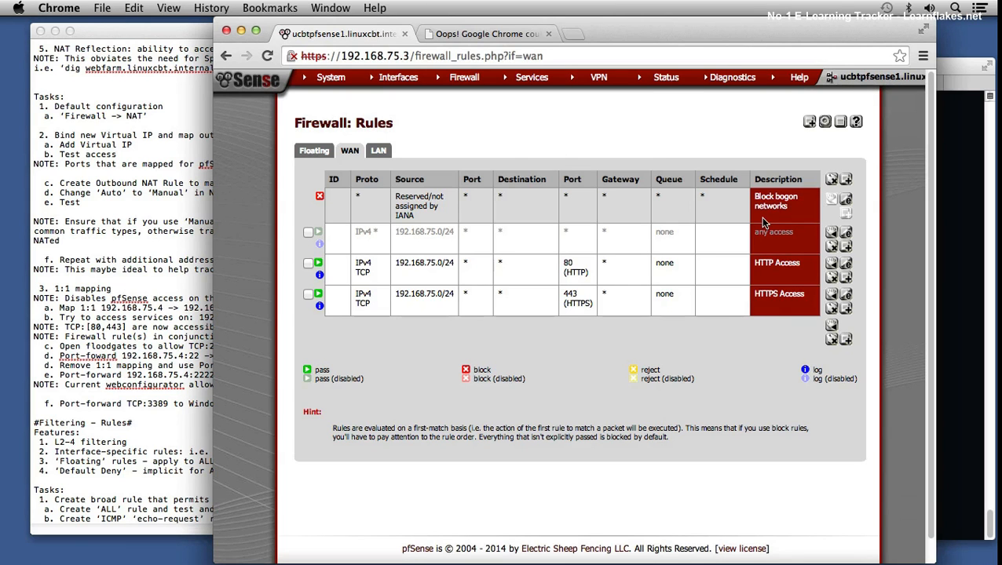
{"action": "left_click", "coordinate": [846, 341]}
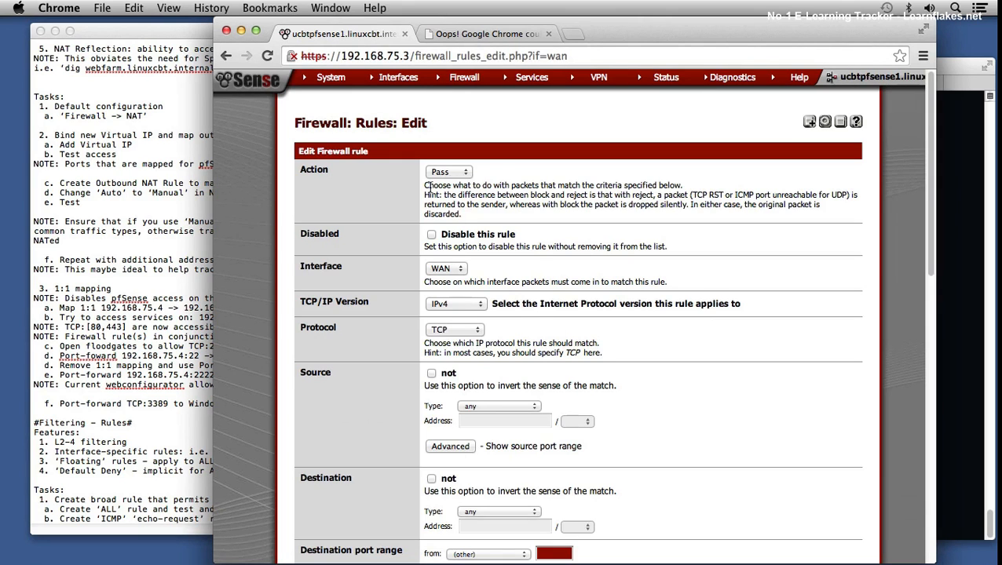
{"action": "left_click", "coordinate": [466, 303]}
{"action": "left_click", "coordinate": [496, 299]}
{"action": "left_click", "coordinate": [460, 329]}
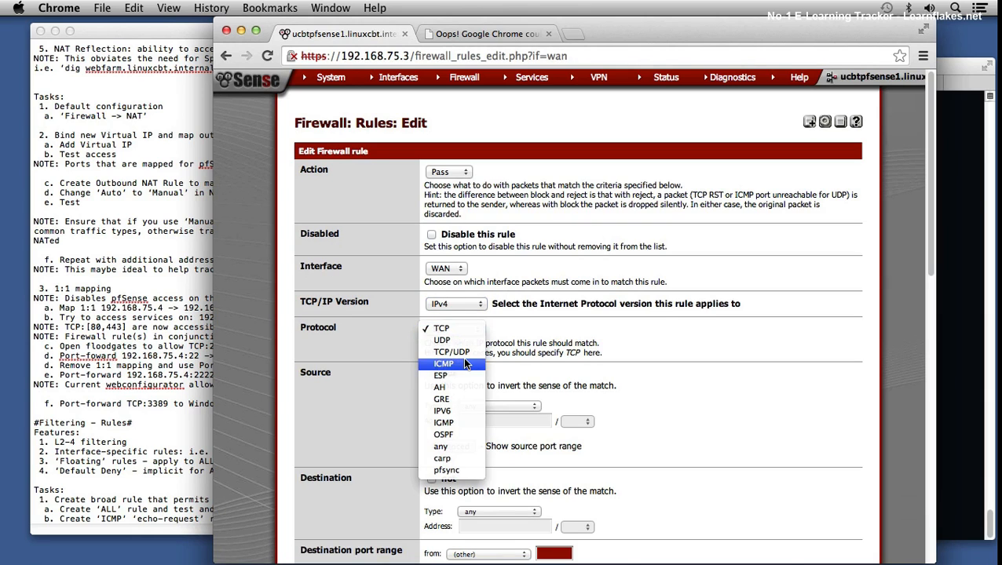
{"action": "left_click", "coordinate": [462, 362]}
{"action": "scroll", "coordinate": [680, 384], "scroll_direction": "down", "scroll_amount": 1}
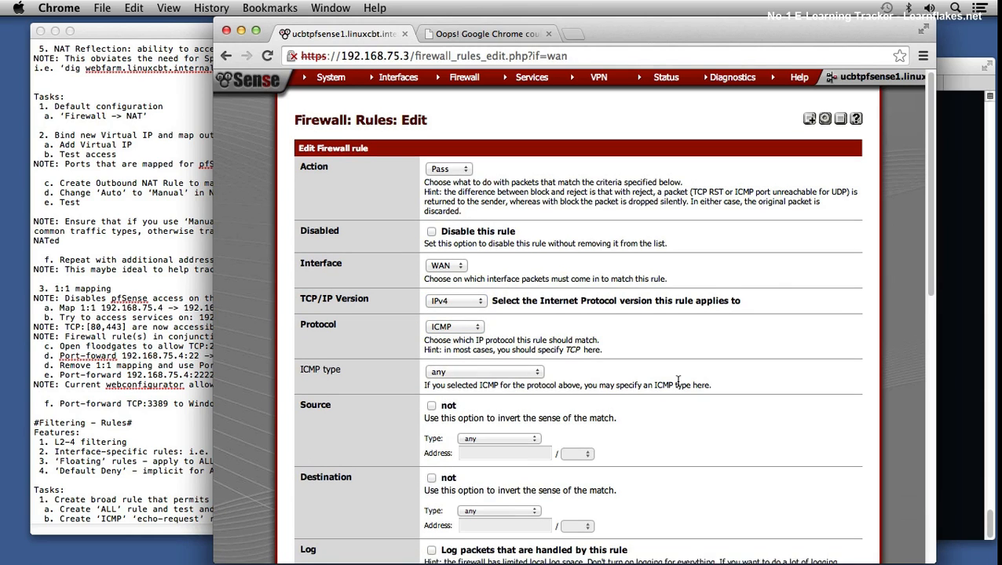
{"action": "left_click", "coordinate": [508, 370]}
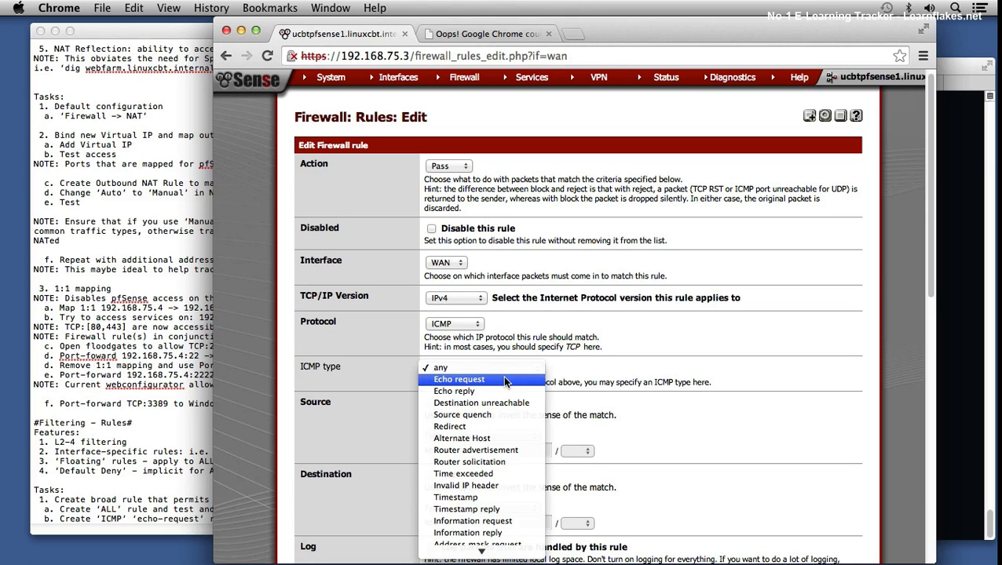
{"action": "left_click", "coordinate": [503, 379]}
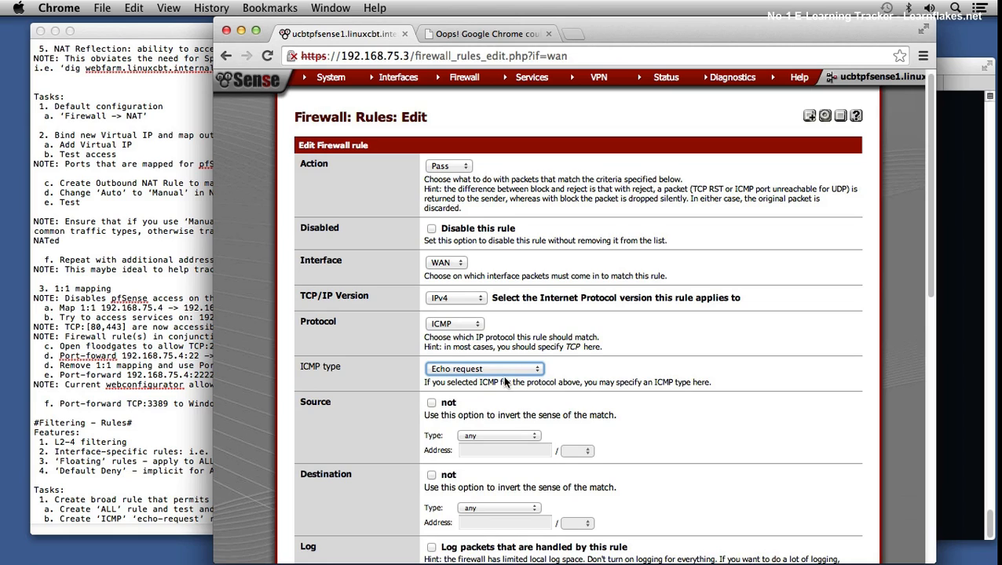
{"action": "left_click", "coordinate": [665, 389]}
Step: Set the new rule's source to the network 192.168.75.0/24
{"action": "scroll", "coordinate": [681, 403], "scroll_direction": "down", "scroll_amount": 1}
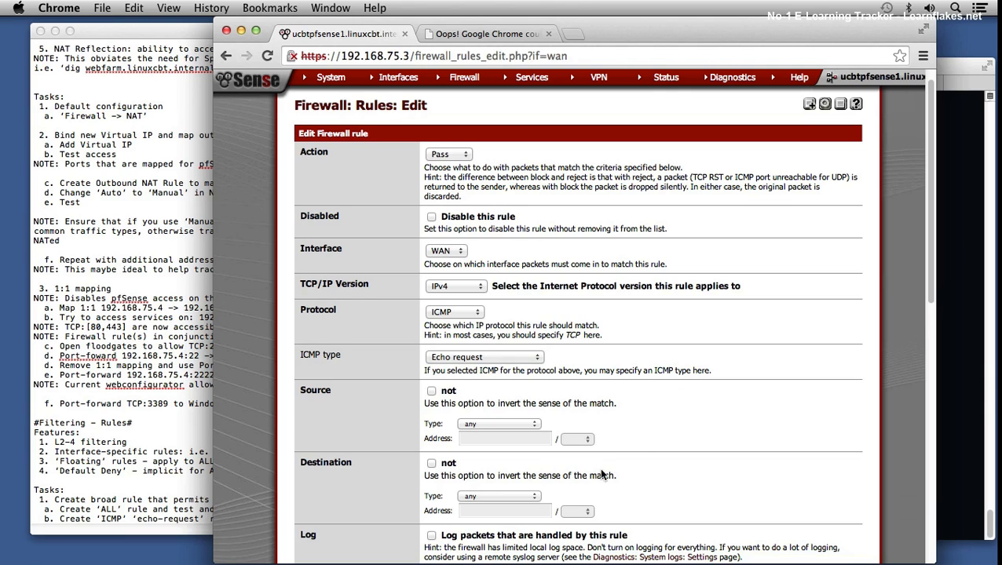
{"action": "scroll", "coordinate": [620, 479], "scroll_direction": "down", "scroll_amount": 2}
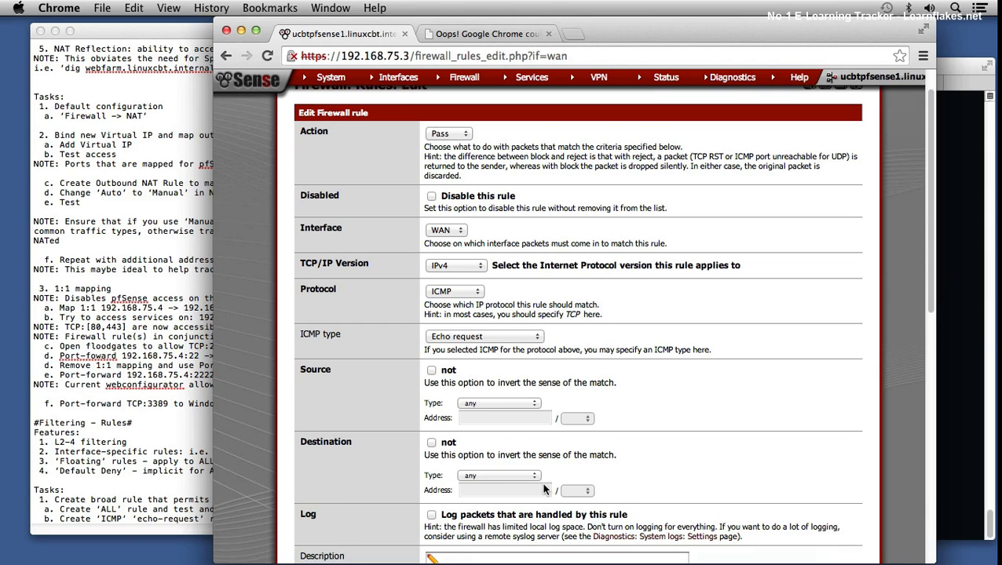
{"action": "left_click", "coordinate": [479, 404]}
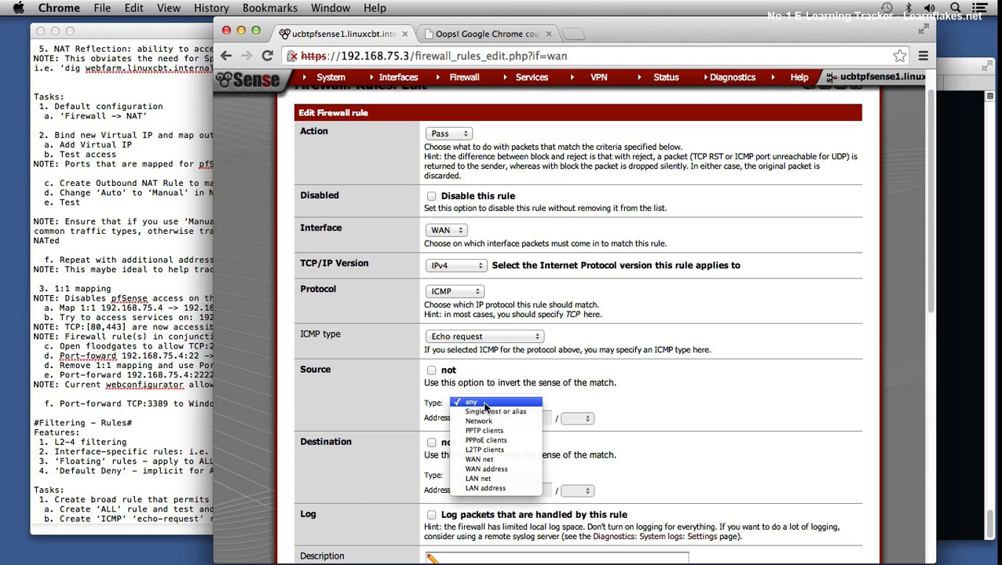
{"action": "left_click", "coordinate": [497, 418]}
{"action": "left_click", "coordinate": [510, 418]}
{"action": "type", "text": "192.168.75.0"}
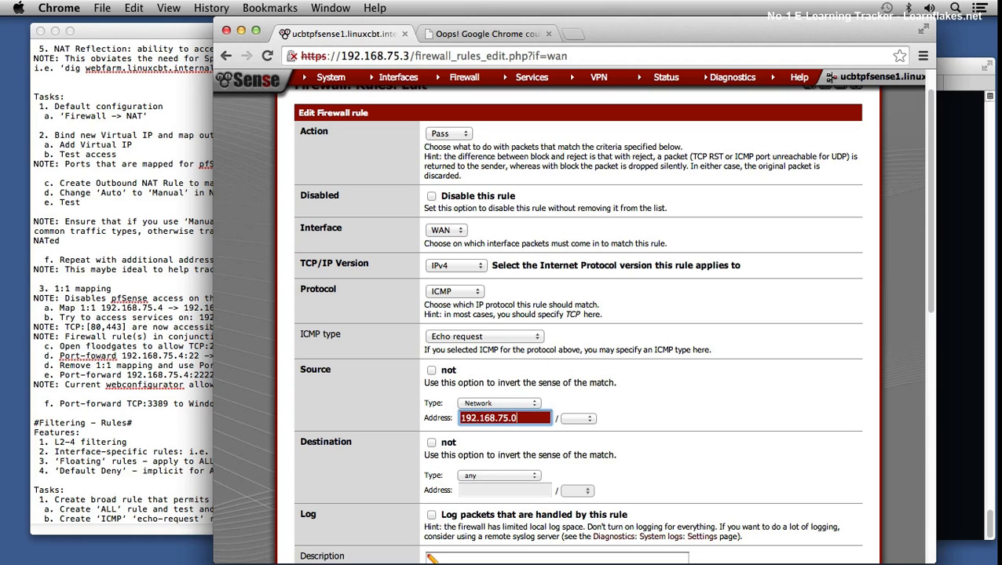
{"action": "left_click", "coordinate": [578, 419]}
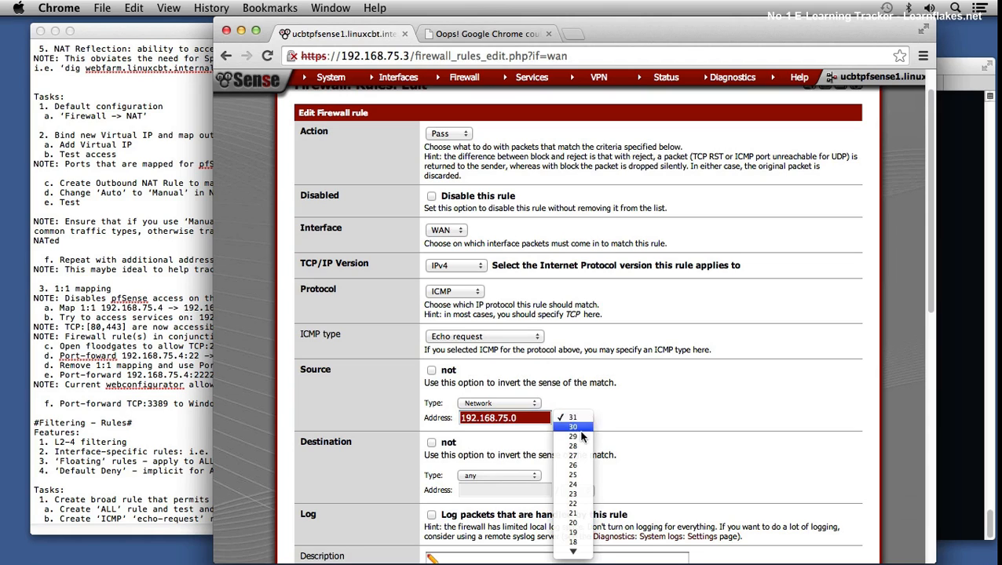
{"action": "left_click", "coordinate": [574, 484]}
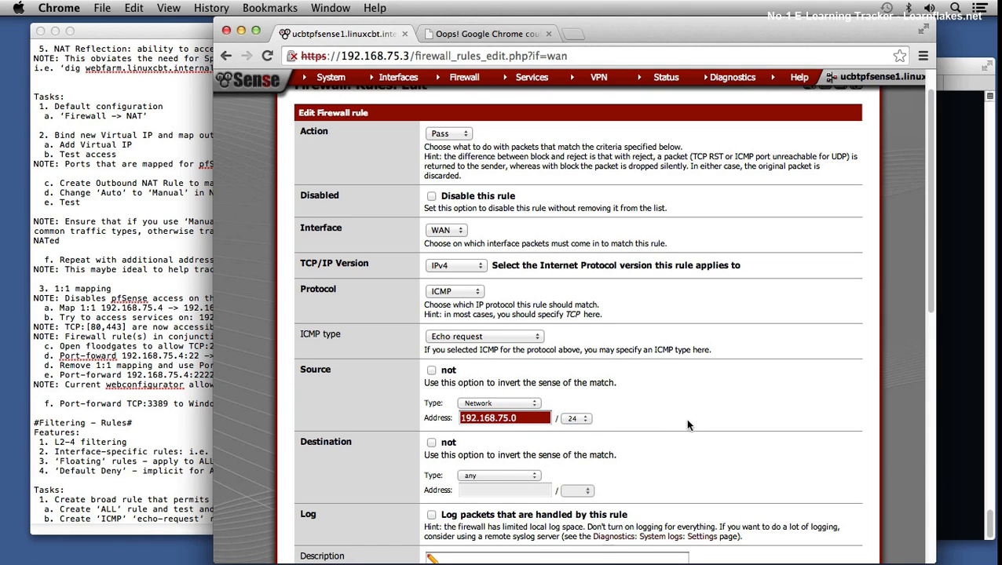
Step: Set the new rule's destination to the network 192.168.1.0/24
{"action": "scroll", "coordinate": [642, 488], "scroll_direction": "down", "scroll_amount": 1}
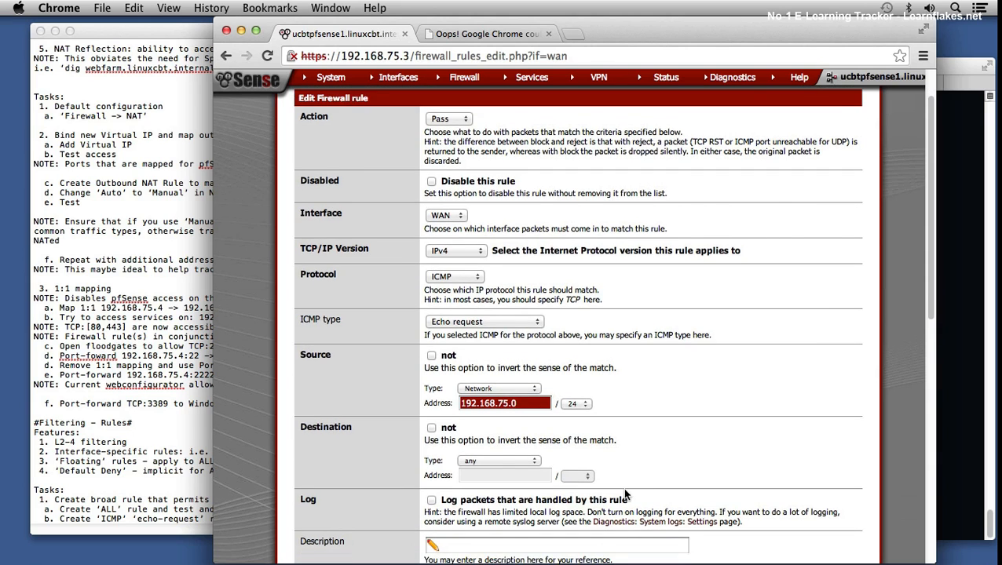
{"action": "scroll", "coordinate": [622, 489], "scroll_direction": "down", "scroll_amount": 3}
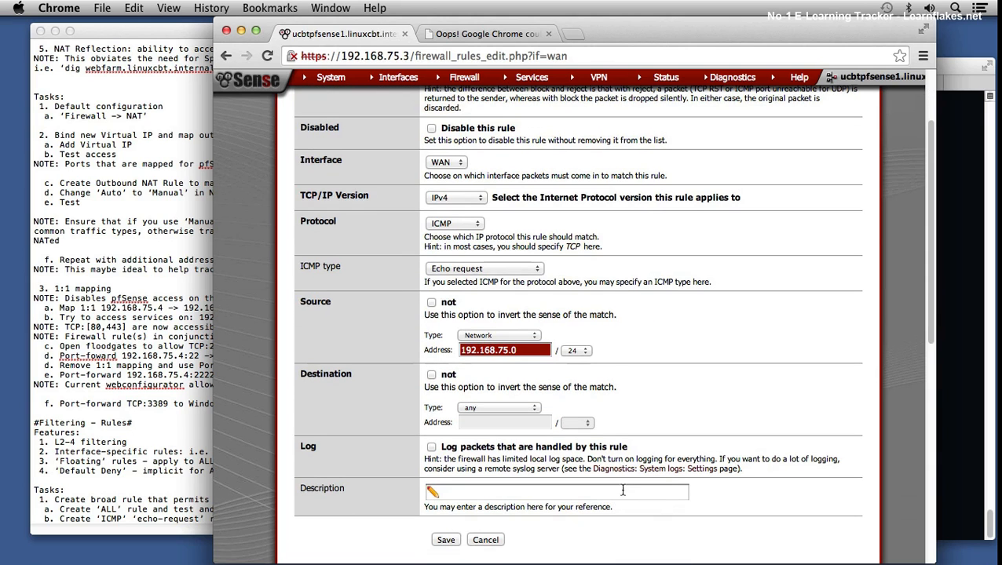
{"action": "left_click", "coordinate": [490, 407]}
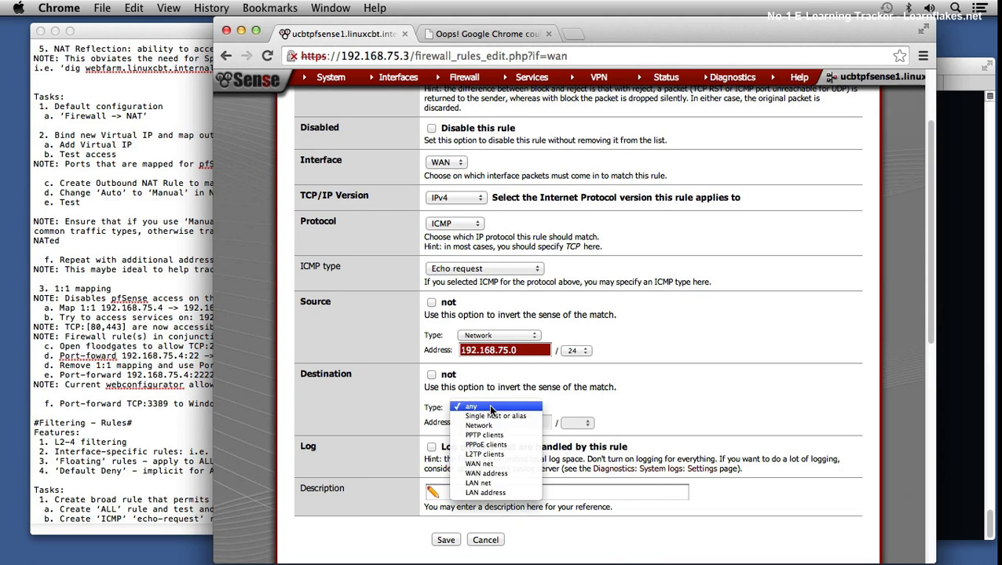
{"action": "left_click", "coordinate": [490, 428]}
{"action": "left_click", "coordinate": [487, 423]}
{"action": "type", "text": "192."}
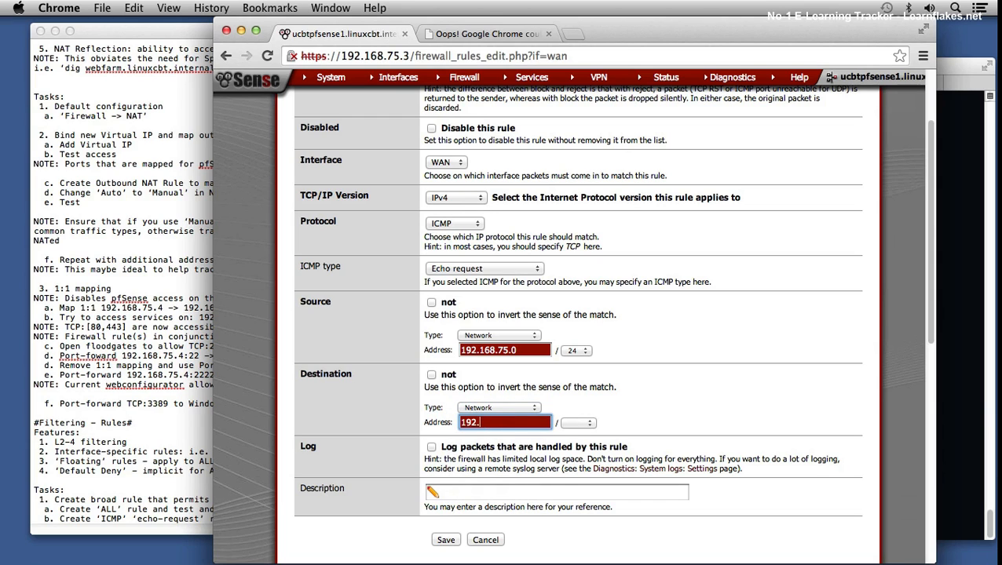
{"action": "type", "text": "168.1.0"}
{"action": "left_click", "coordinate": [578, 423]}
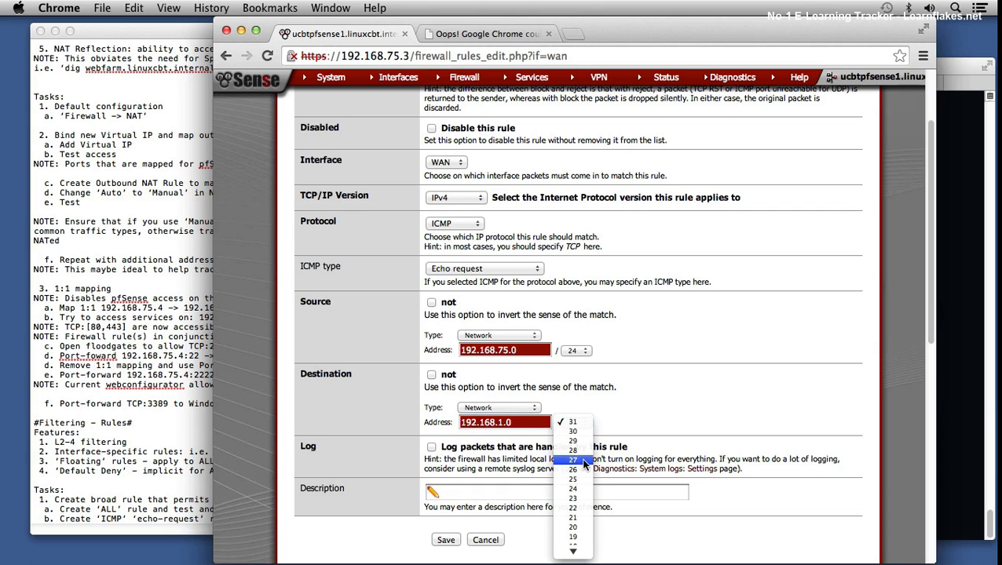
{"action": "left_click", "coordinate": [583, 488]}
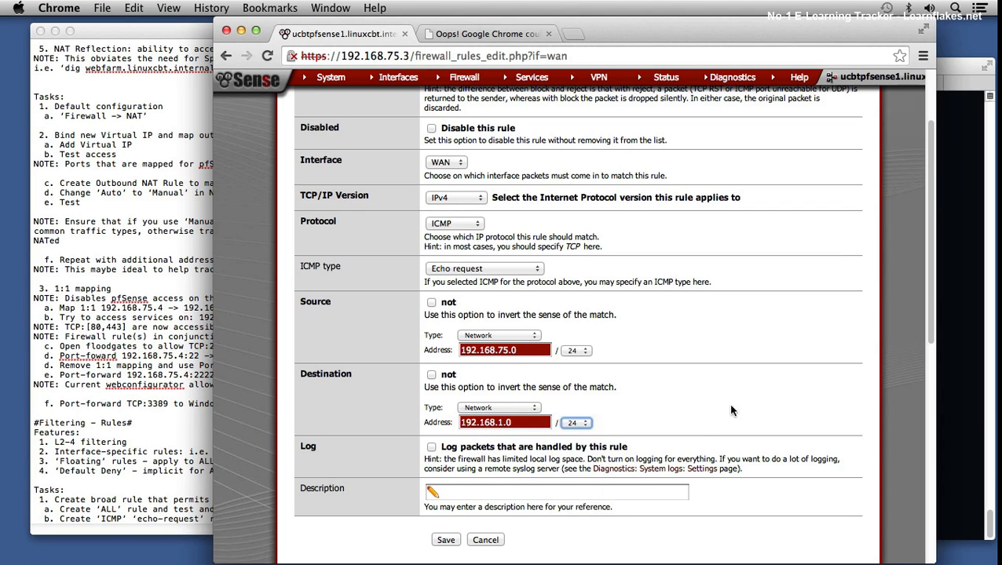
Step: Enable packet logging for the rule, describe it as "ICMP echo-request" and save it
{"action": "scroll", "coordinate": [692, 451], "scroll_direction": "down", "scroll_amount": 3}
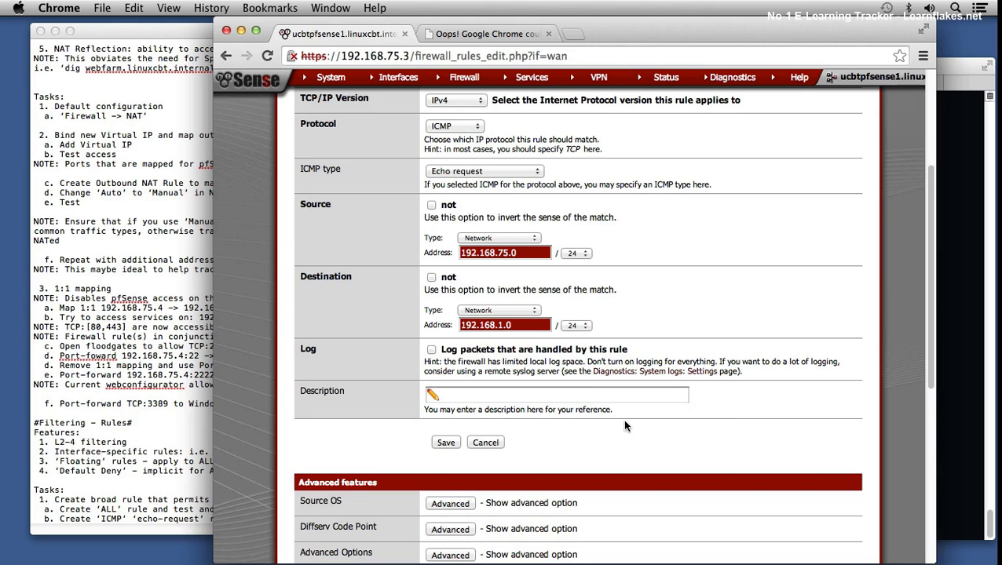
{"action": "left_click", "coordinate": [432, 350]}
{"action": "left_click", "coordinate": [459, 397]}
{"action": "type", "text": "ICMP"}
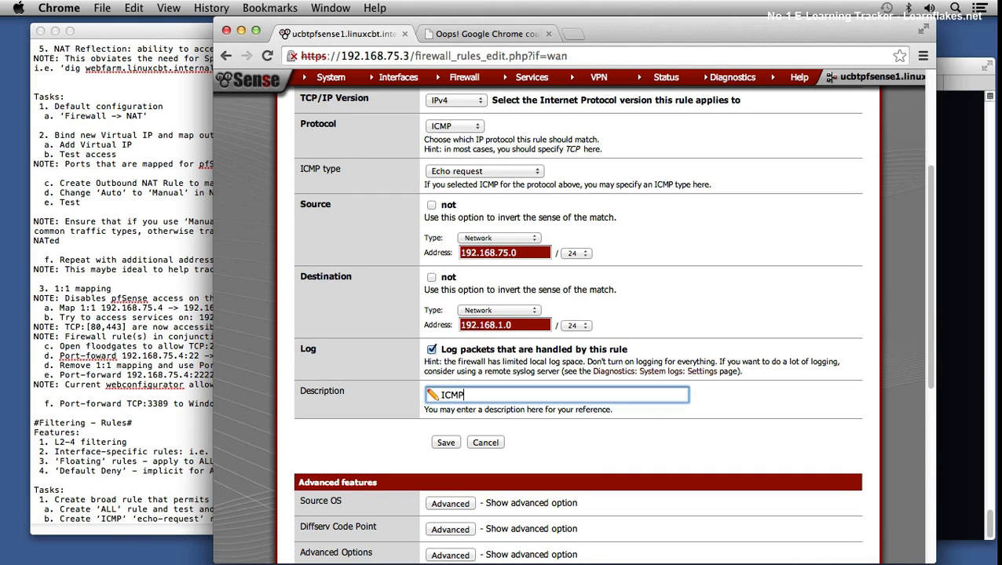
{"action": "type", "text": " echo-request"}
{"action": "left_click", "coordinate": [446, 443]}
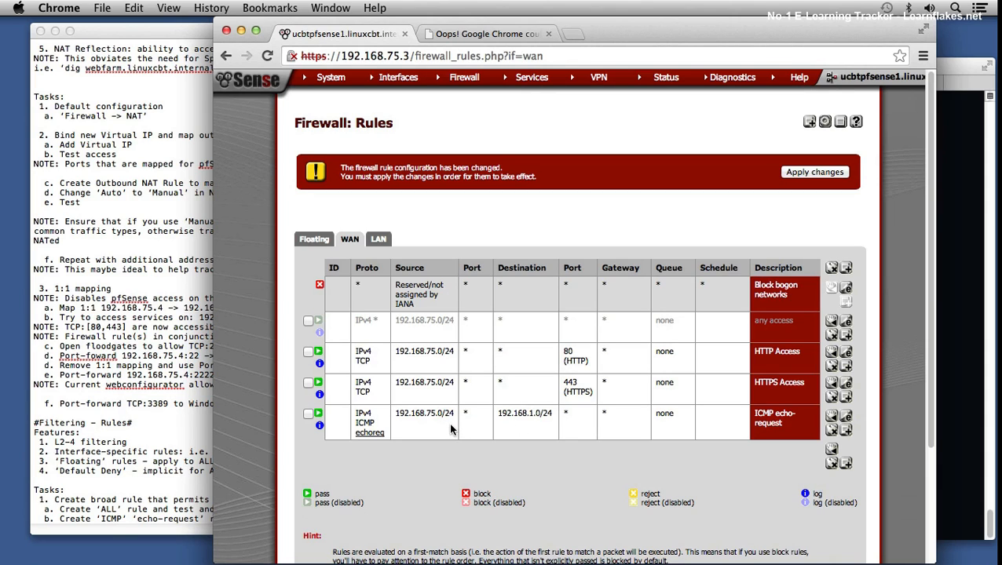
Step: Move the ICMP echo-request rule above the disabled any access rule and apply the firewall changes
{"action": "left_click", "coordinate": [309, 413]}
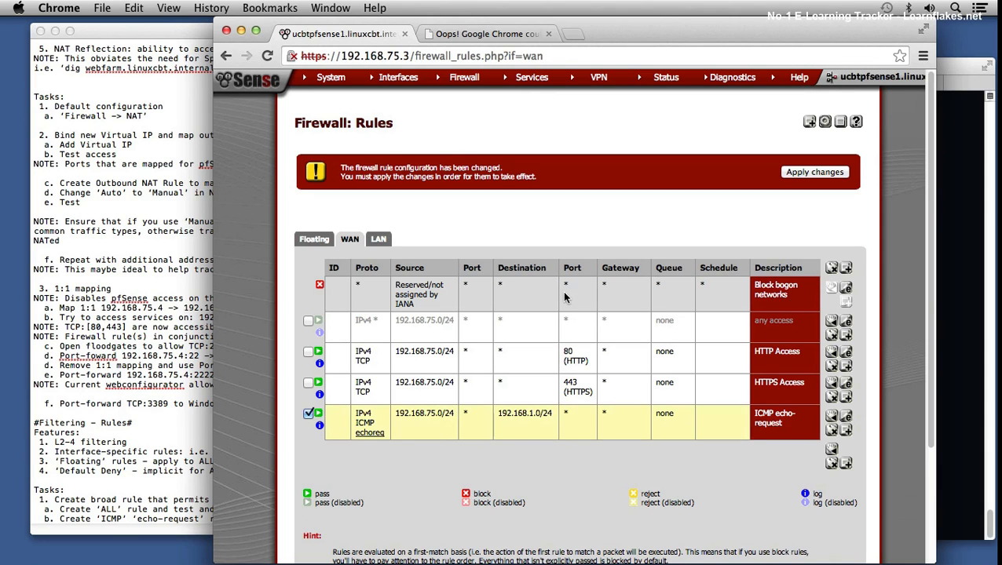
{"action": "left_click", "coordinate": [831, 323]}
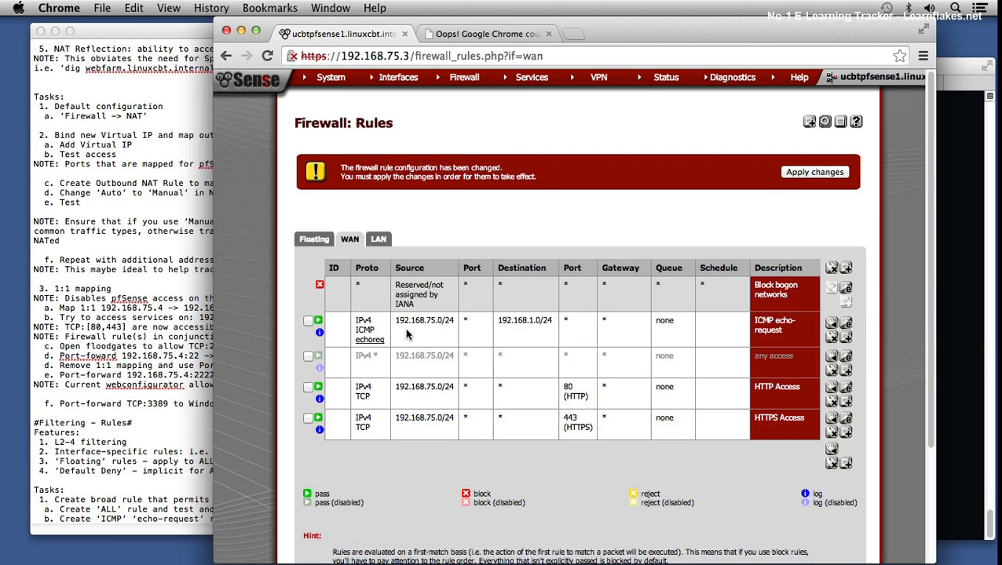
{"action": "left_click", "coordinate": [788, 174]}
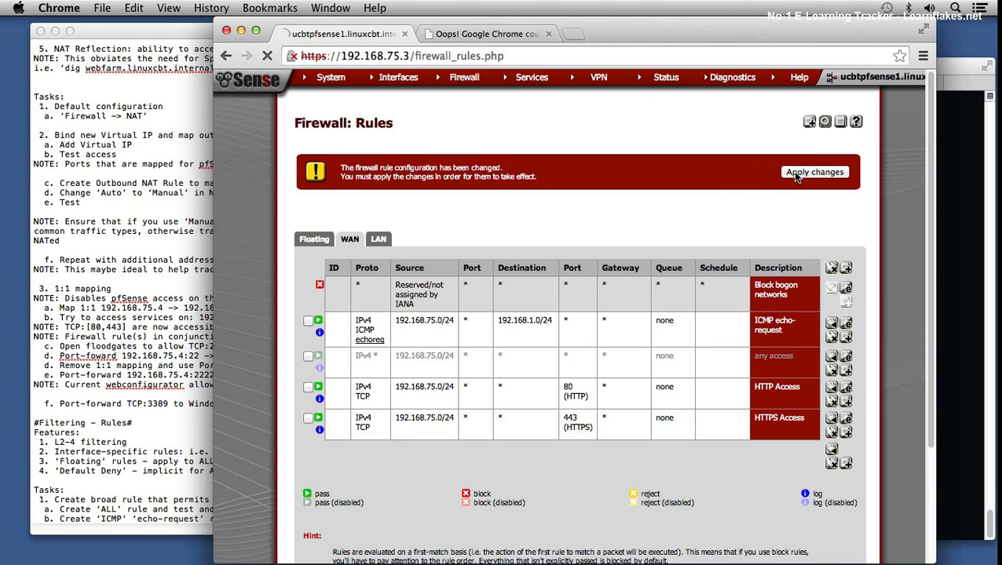
{"action": "left_click", "coordinate": [830, 165]}
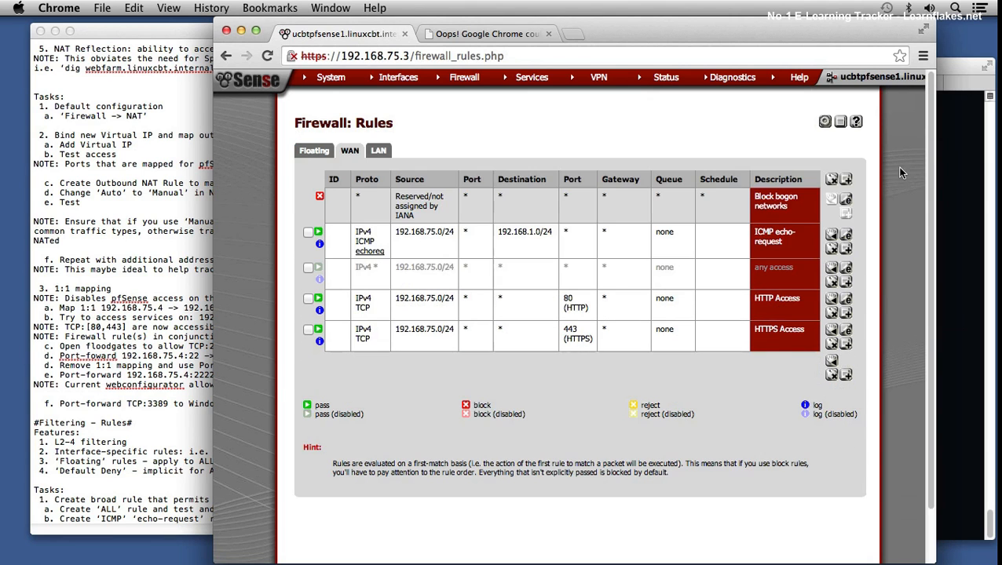
Step: Switch to Terminal and rerun the three-packet ping of 192.168.1.103 from the linuxcbtbuild1 session
{"action": "left_click", "coordinate": [949, 181]}
{"action": "key", "text": "Up"}
{"action": "key", "text": "Return"}
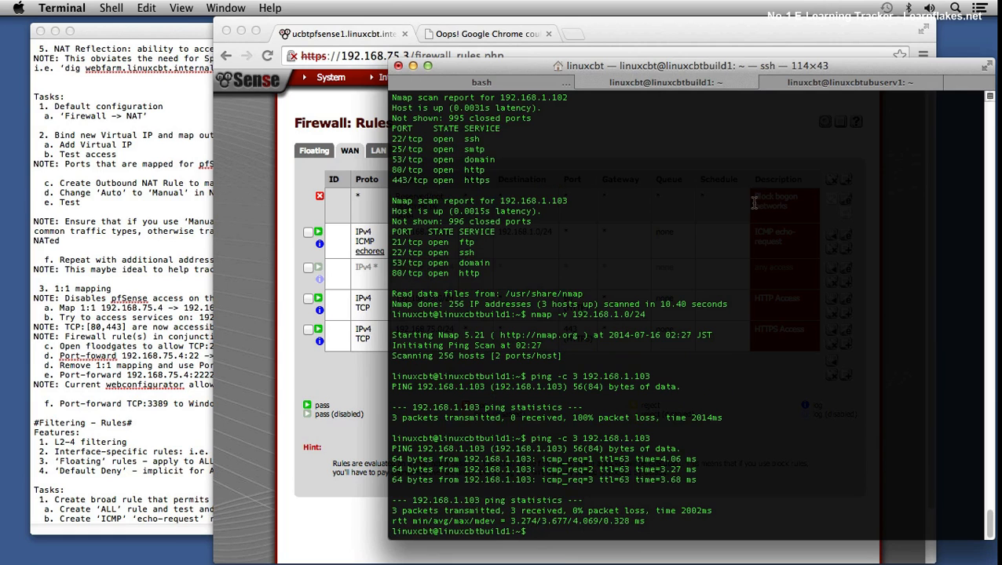
{"action": "left_click", "coordinate": [799, 83]}
{"action": "key", "text": "Up"}
{"action": "key", "text": "BackSpace"}
{"action": "key", "text": "BackSpace"}
{"action": "key", "text": "BackSpace"}
{"action": "key", "text": "BackSpace"}
{"action": "key", "text": "BackSpace"}
{"action": "key", "text": "BackSpace"}
{"action": "key", "text": "BackSpace"}
{"action": "key", "text": "BackSpace"}
{"action": "key", "text": "BackSpace"}
{"action": "key", "text": "BackSpace"}
{"action": "key", "text": "BackSpace"}
{"action": "key", "text": "BackSpace"}
{"action": "key", "text": "BackSpace"}
{"action": "key", "text": "BackSpace"}
{"action": "key", "text": "BackSpace"}
{"action": "key", "text": "BackSpace"}
{"action": "key", "text": "BackSpace"}
{"action": "key", "text": "BackSpace"}
{"action": "key", "text": "BackSpace"}
{"action": "key", "text": "BackSpace"}
{"action": "type", "text": "e"}
{"action": "key", "text": "BackSpace"}
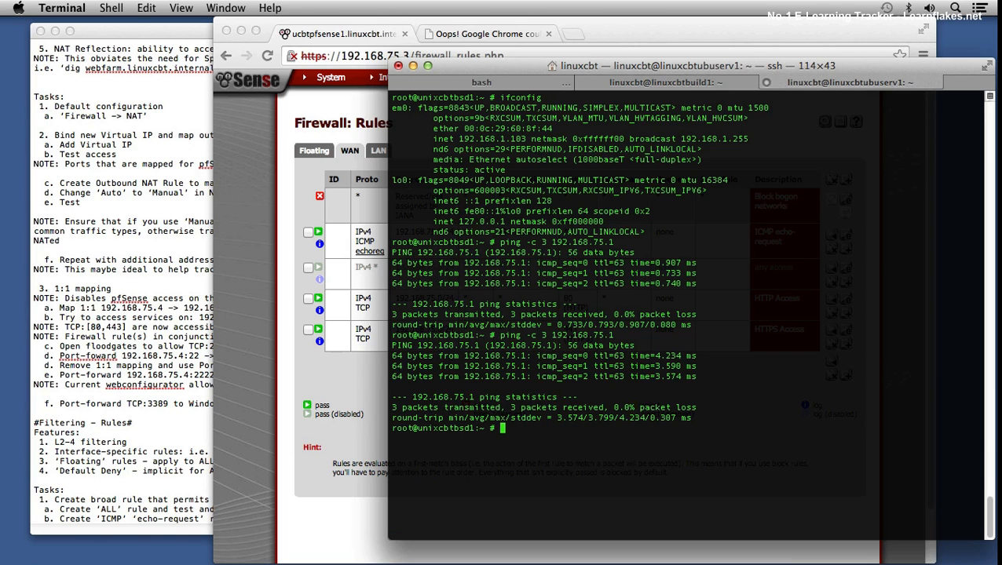
Step: Clear the local bash session and ping 192.168.1.103 from it with three packets
{"action": "left_click", "coordinate": [540, 86]}
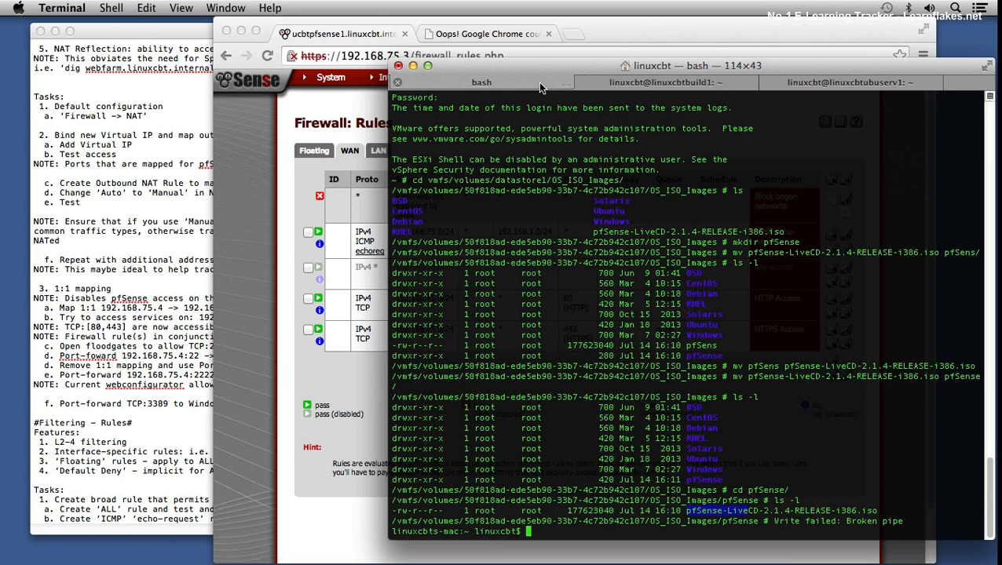
{"action": "key", "text": "ctrl+l"}
{"action": "type", "text": "ping -c 3 192.168.1.103"}
{"action": "key", "text": "Return"}
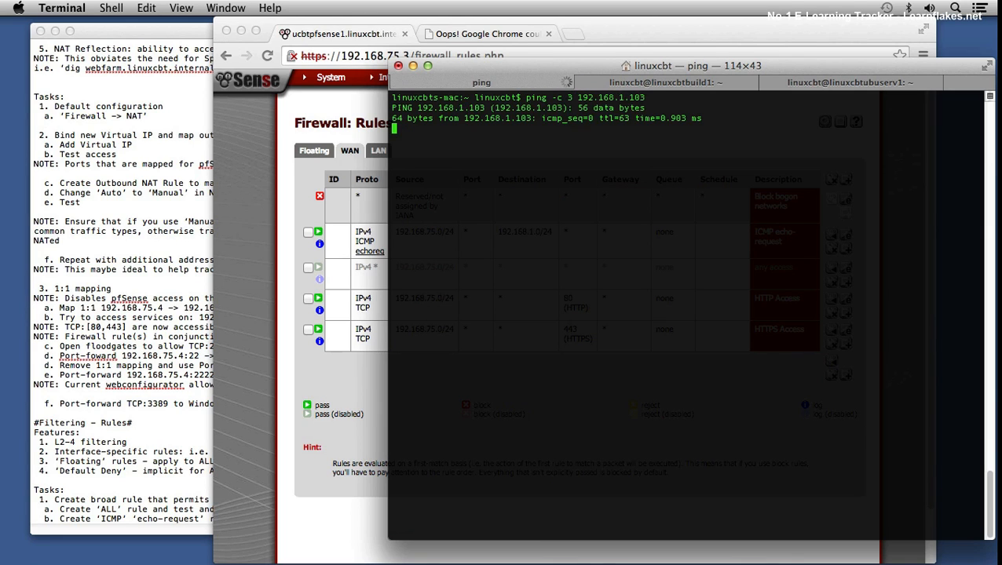
Step: Ping 192.168.1.102 with three packets from the local bash session
{"action": "key", "text": "Up"}
{"action": "key", "text": "BackSpace"}
{"action": "type", "text": "2"}
{"action": "key", "text": "Return"}
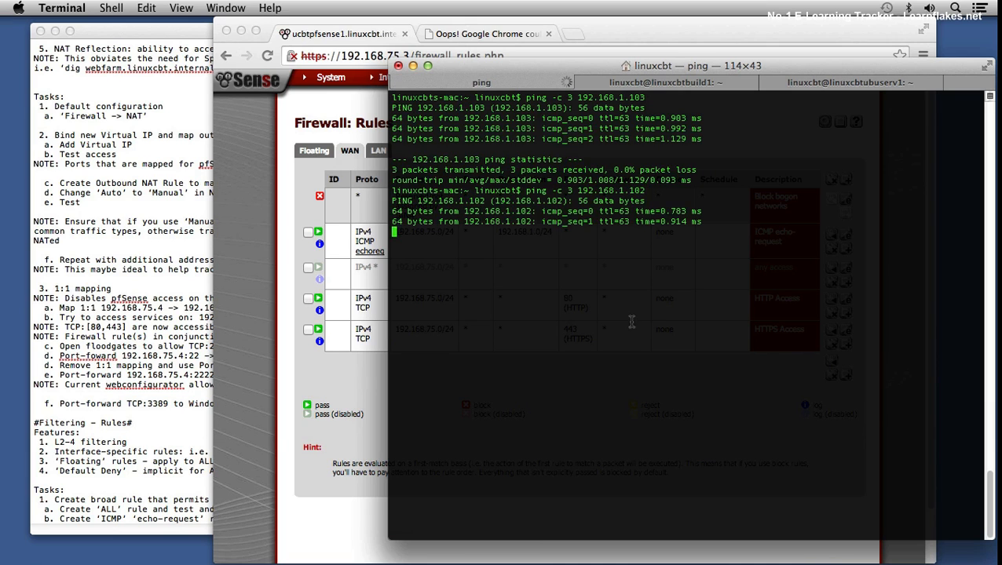
Step: Run a verbose nmap scan of ports 80,443,22 on 192.168.1.100-120 from the linuxcbtbuild1 session
{"action": "left_click", "coordinate": [274, 436]}
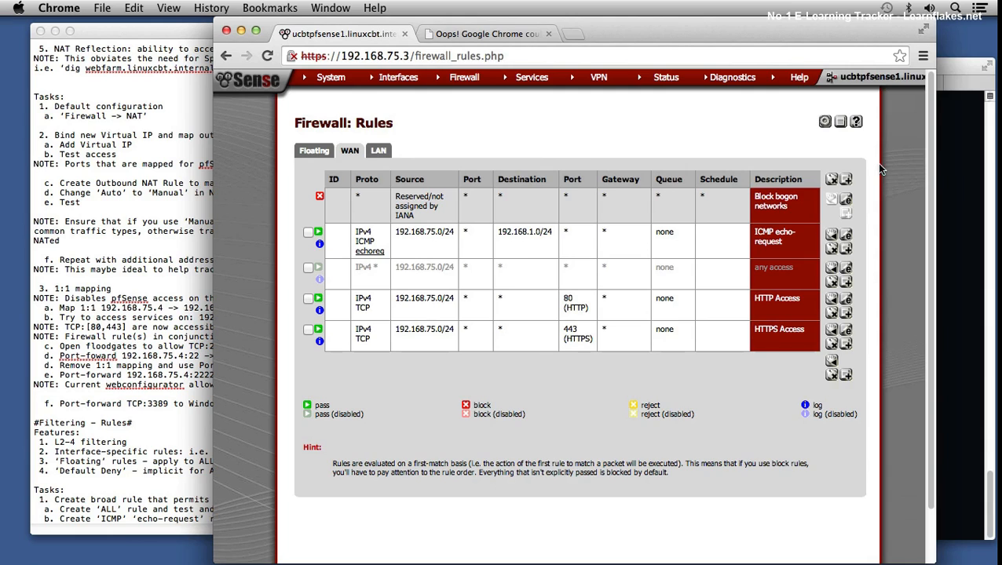
{"action": "left_click", "coordinate": [948, 141]}
{"action": "left_click", "coordinate": [727, 85]}
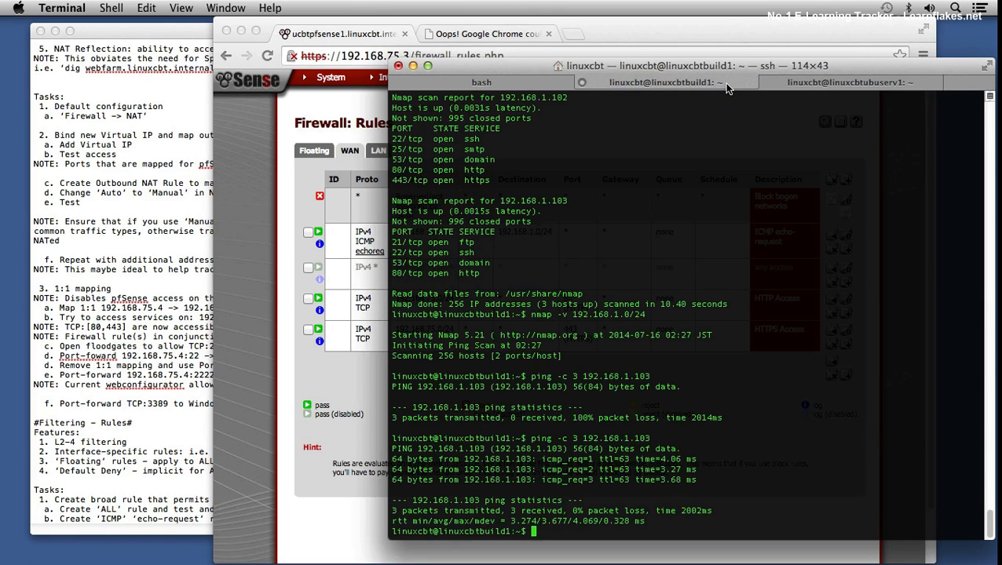
{"action": "type", "text": "nmap -v -p 80,443,22 192.168.1.100-1"}
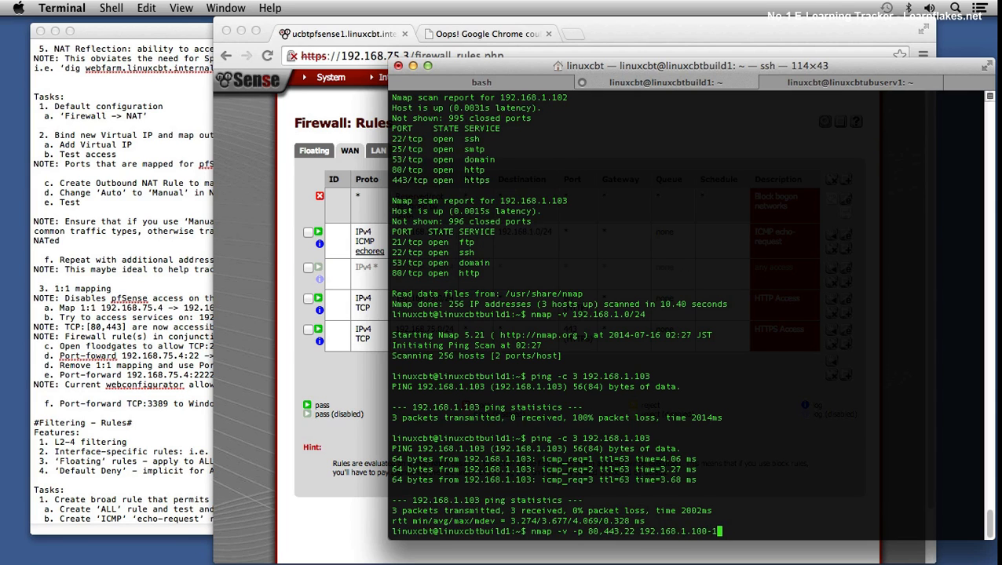
{"action": "type", "text": "20"}
{"action": "key", "text": "Return"}
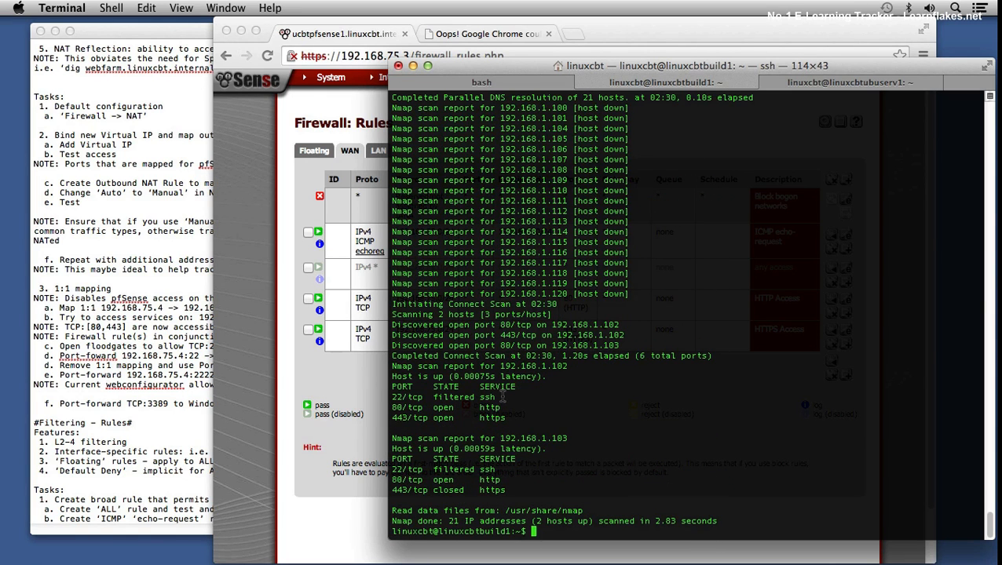
{"action": "key", "text": "Up"}
{"action": "key", "text": "Down"}
{"action": "key", "text": "Up"}
{"action": "key", "text": "Down"}
{"action": "key", "text": "Up"}
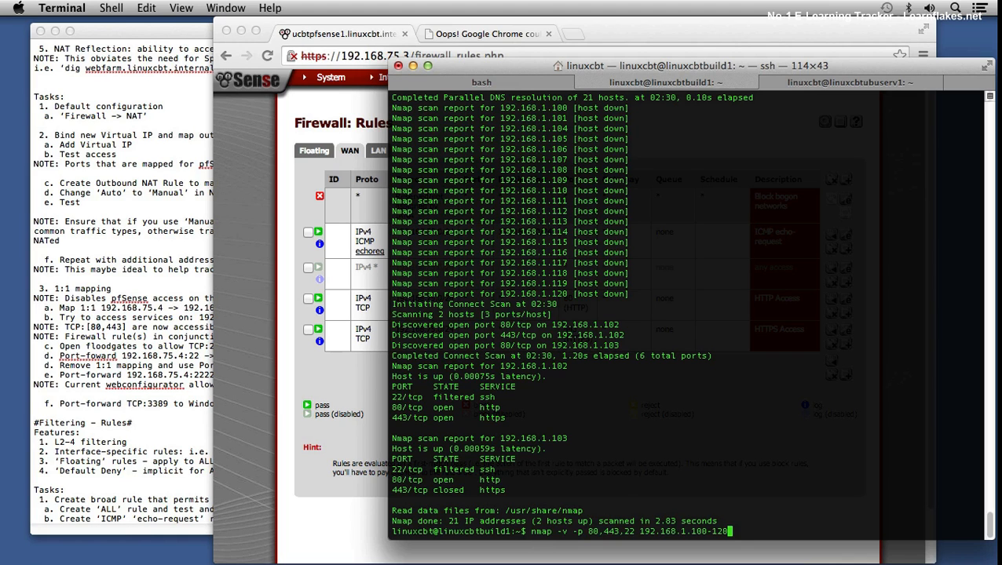
{"action": "key", "text": "ctrl+c"}
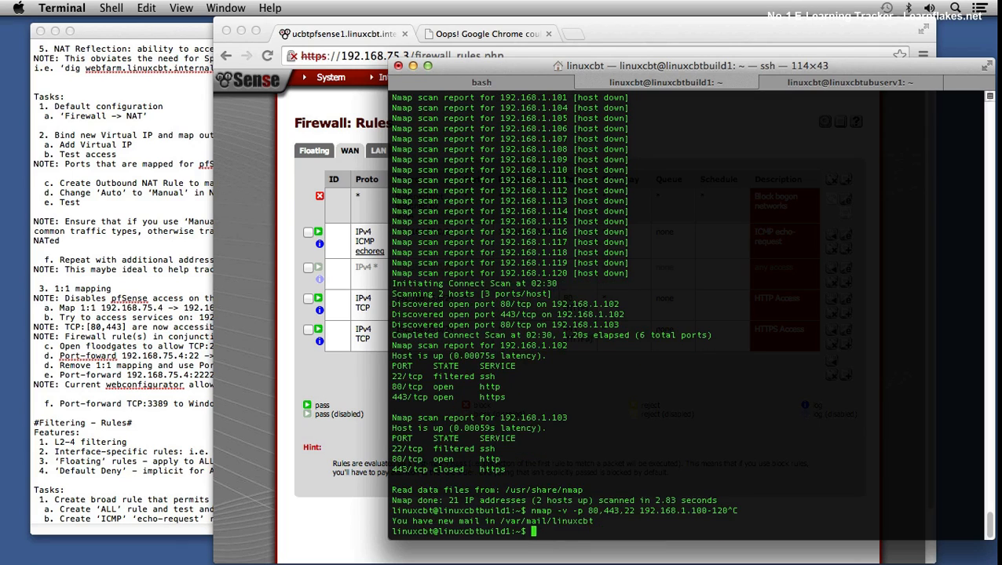
Step: Open a telnet connection to 192.168.1.102 on port 80 from the linuxcbtbuild1 session
{"action": "type", "text": "telnet 192.168.1.102 80"}
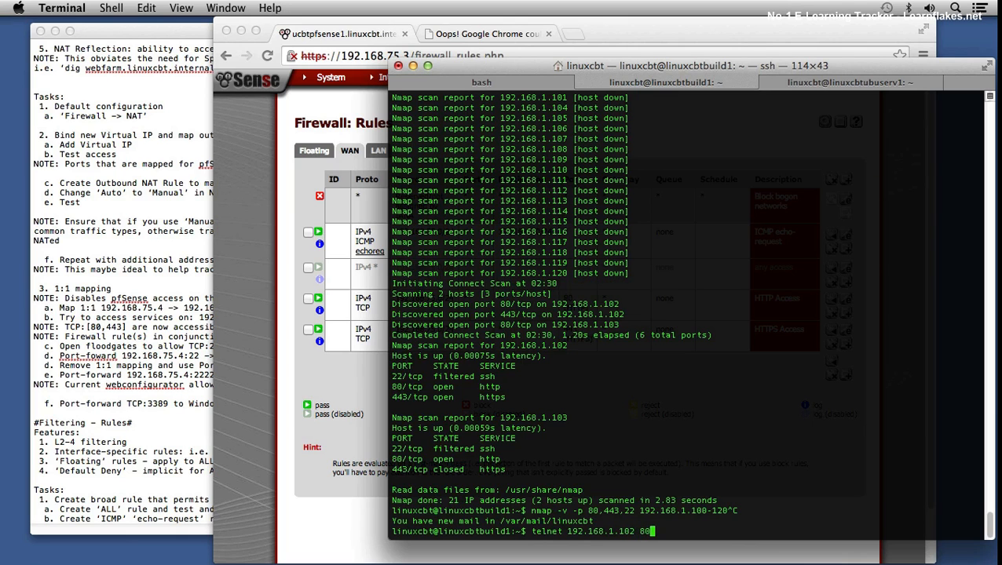
{"action": "key", "text": "Return"}
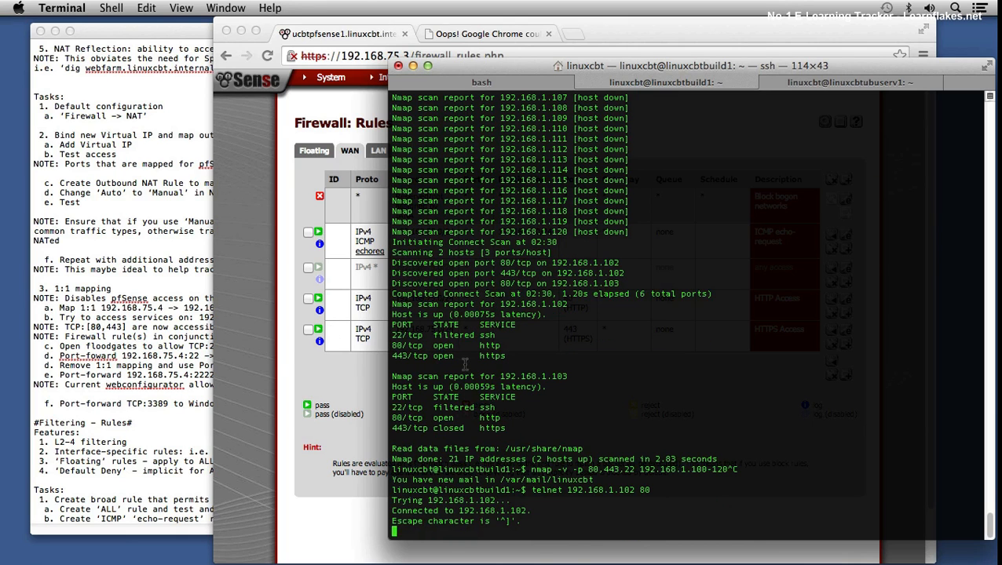
Step: Check the ICMP echo-request rule's destination in Chrome, and return to Terminal to try a telnet connection to 192.168.75.4 on port 80
{"action": "left_click", "coordinate": [281, 356]}
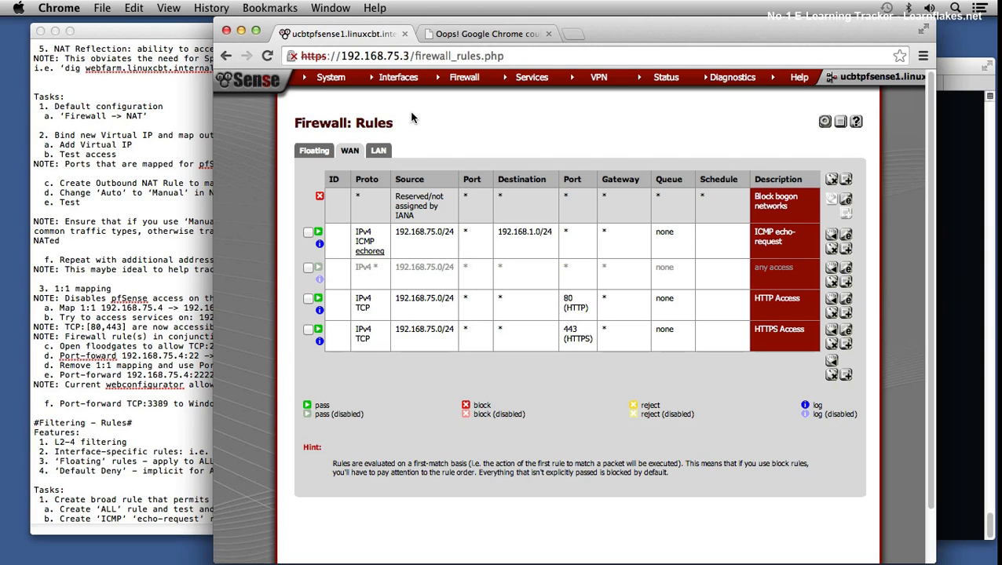
{"action": "left_click_drag", "start_coordinate": [519, 230], "coordinate": [553, 233]}
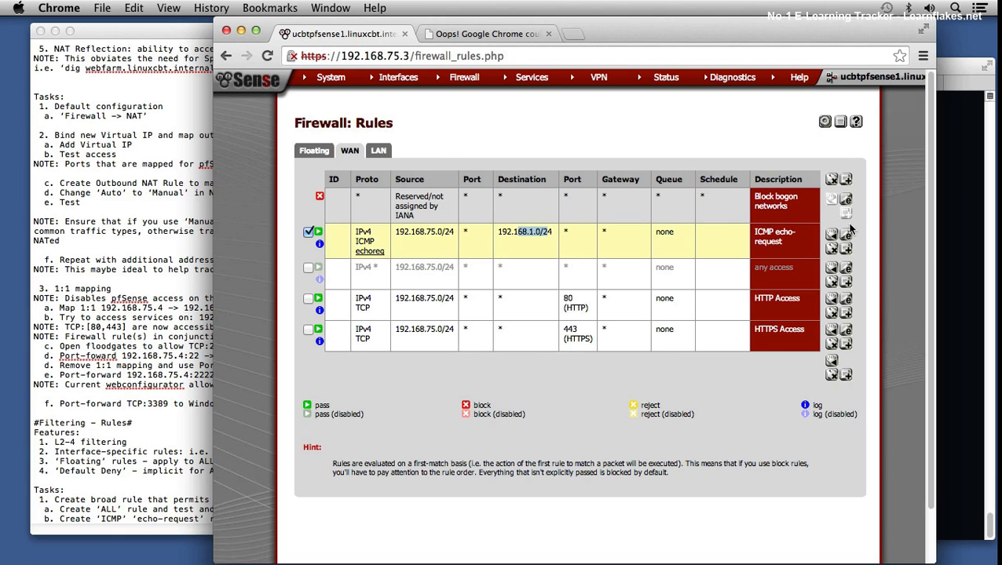
{"action": "left_click", "coordinate": [946, 250]}
{"action": "key", "text": "Up"}
{"action": "key", "text": "Left"}
{"action": "key", "text": "Left"}
{"action": "key", "text": "BackSpace"}
{"action": "key", "text": "BackSpace"}
{"action": "key", "text": "BackSpace"}
{"action": "key", "text": "BackSpace"}
{"action": "key", "text": "BackSpace"}
{"action": "key", "text": "BackSpace"}
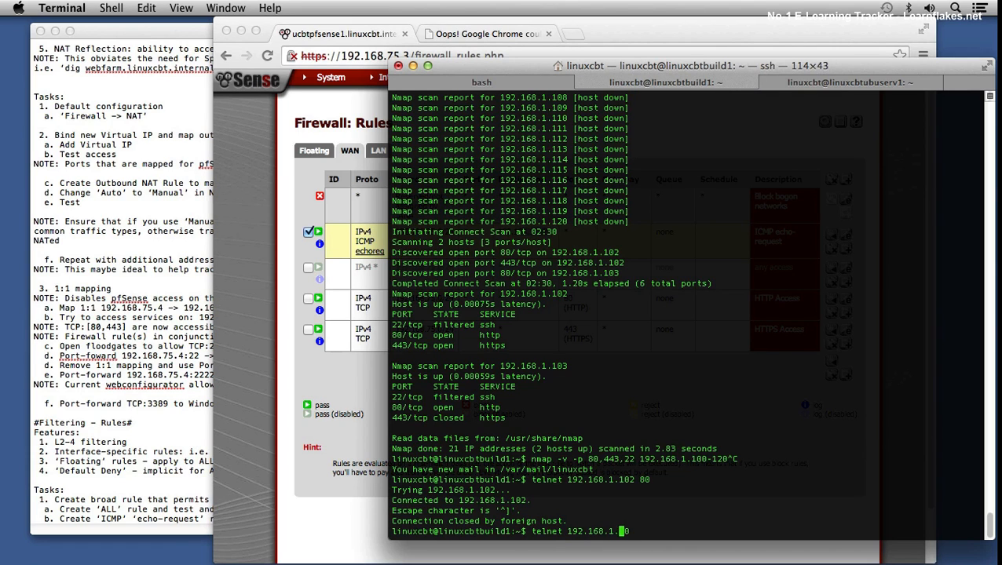
{"action": "type", "text": "75.4"}
{"action": "key", "text": "Return"}
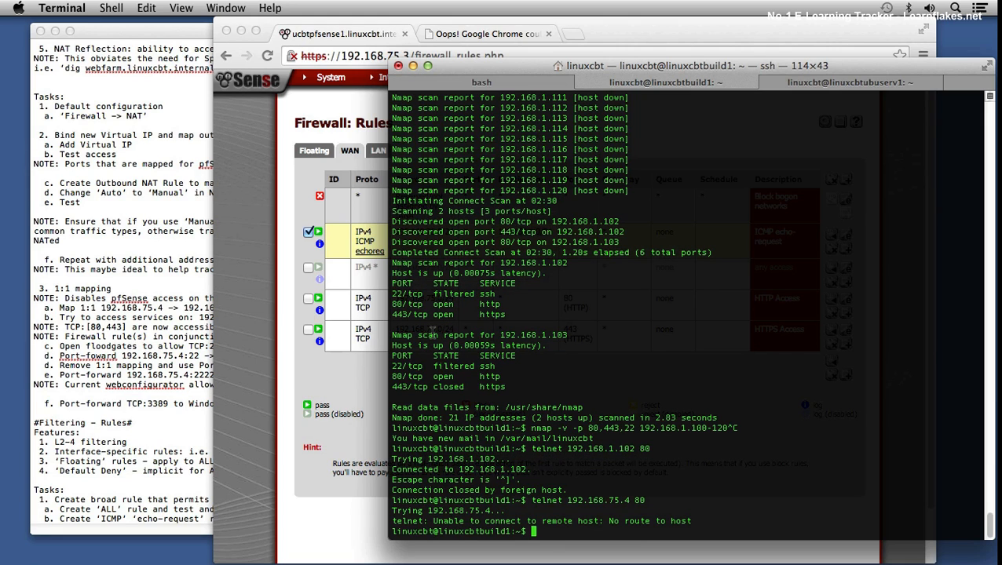
Step: Switch to Chrome and start a new firewall rule on the WAN interface with the Block action
{"action": "left_click", "coordinate": [256, 318]}
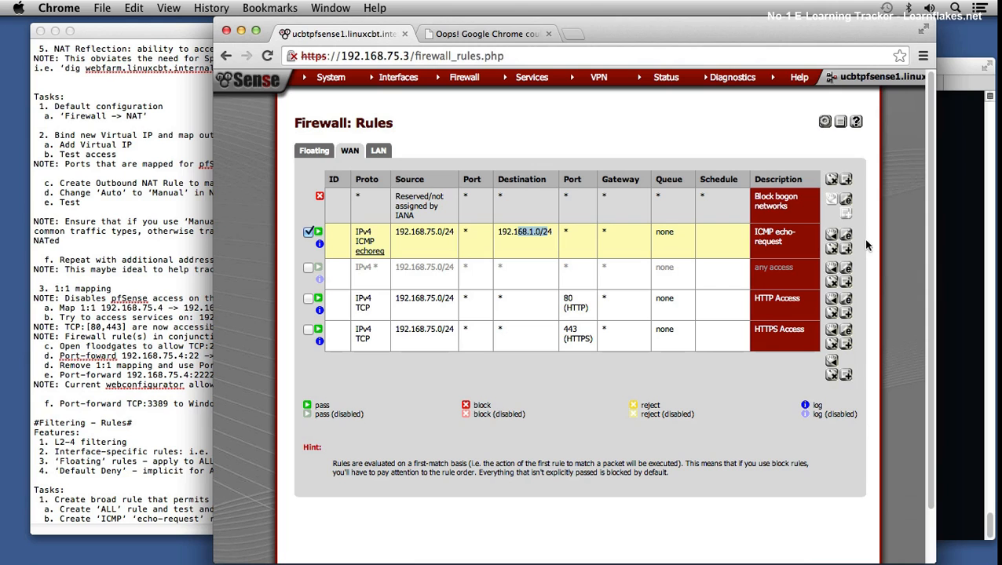
{"action": "left_click", "coordinate": [847, 379]}
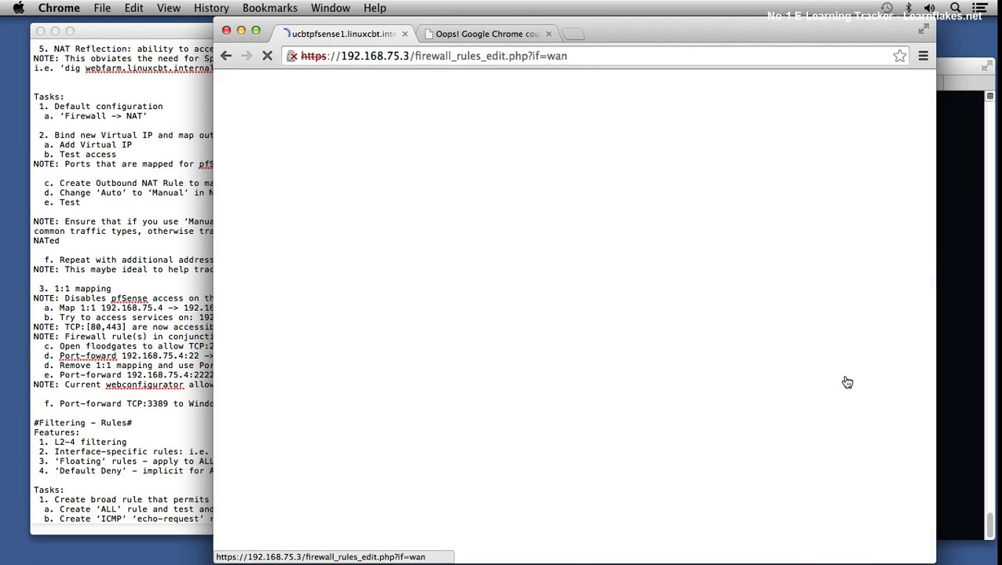
{"action": "left_click", "coordinate": [449, 173]}
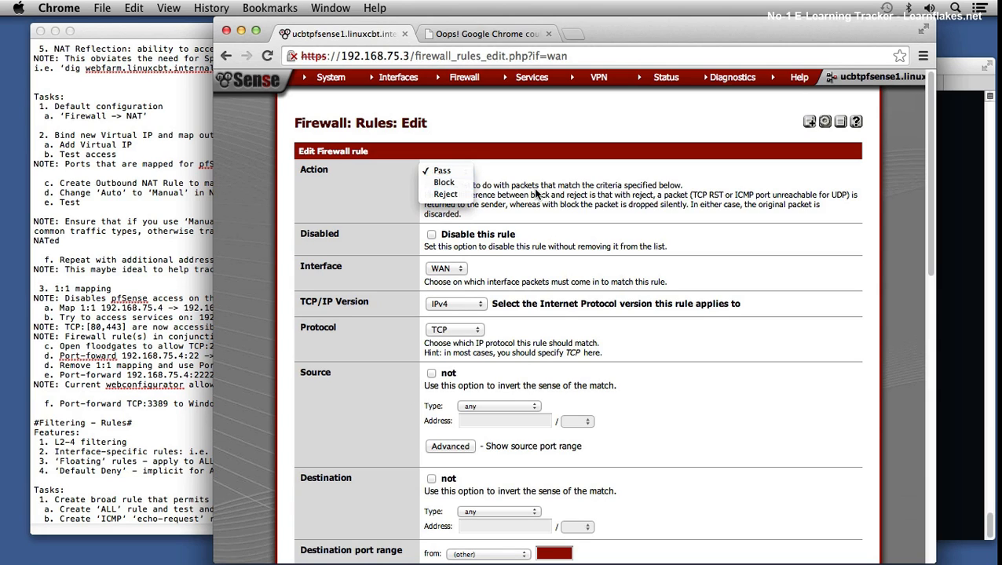
{"action": "key", "text": "Escape"}
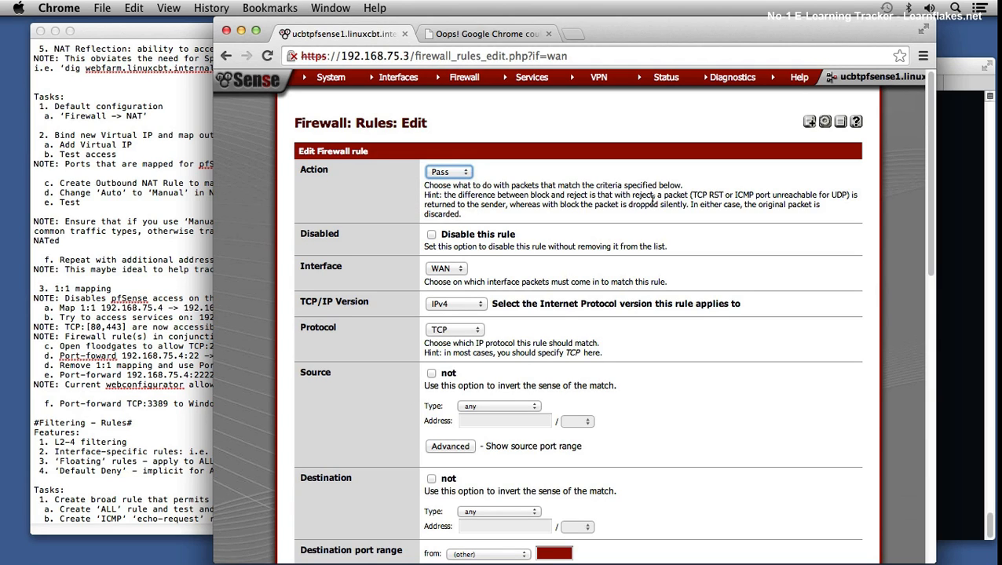
{"action": "left_click", "coordinate": [445, 174]}
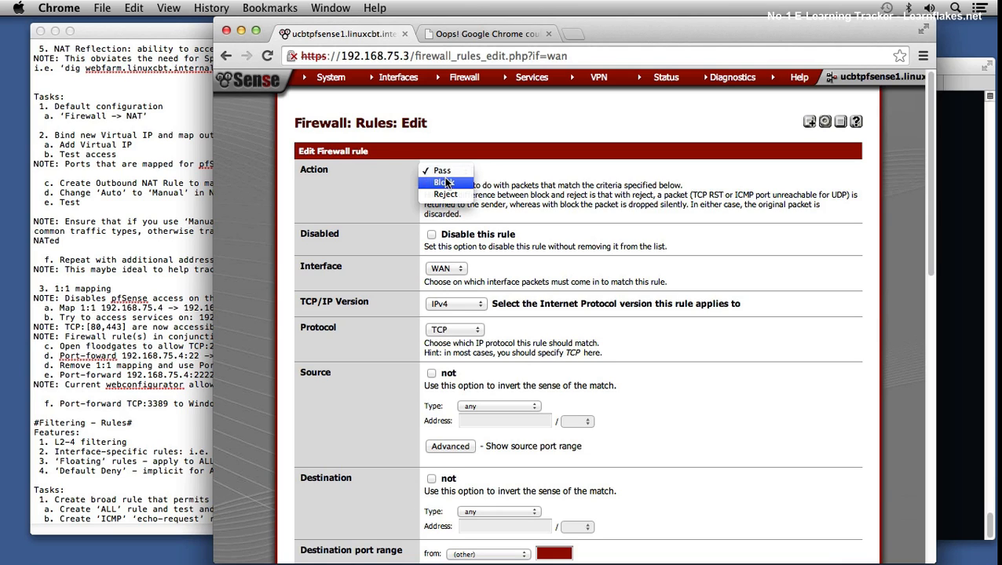
{"action": "left_click", "coordinate": [444, 182]}
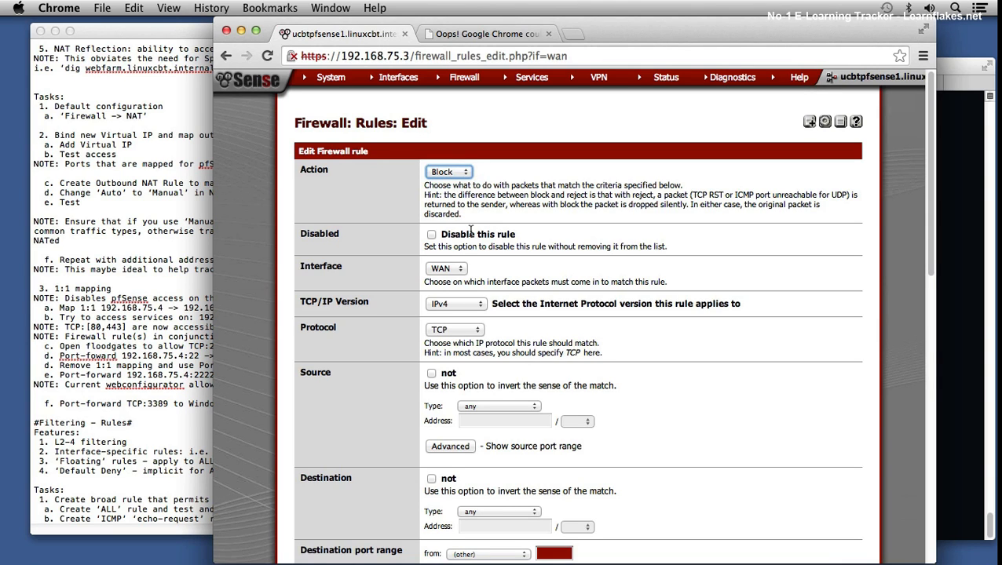
{"action": "left_click", "coordinate": [455, 272]}
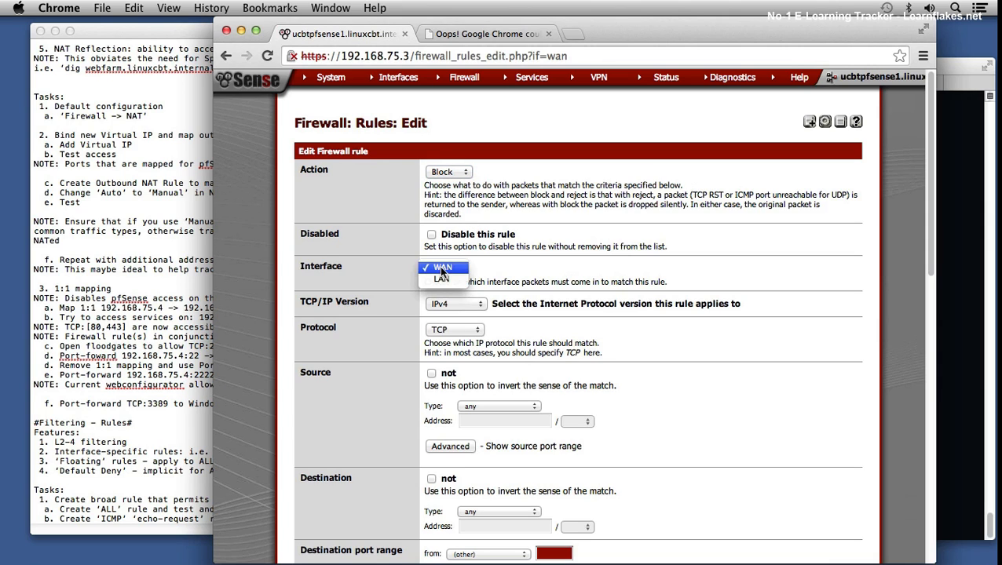
{"action": "left_click", "coordinate": [442, 268]}
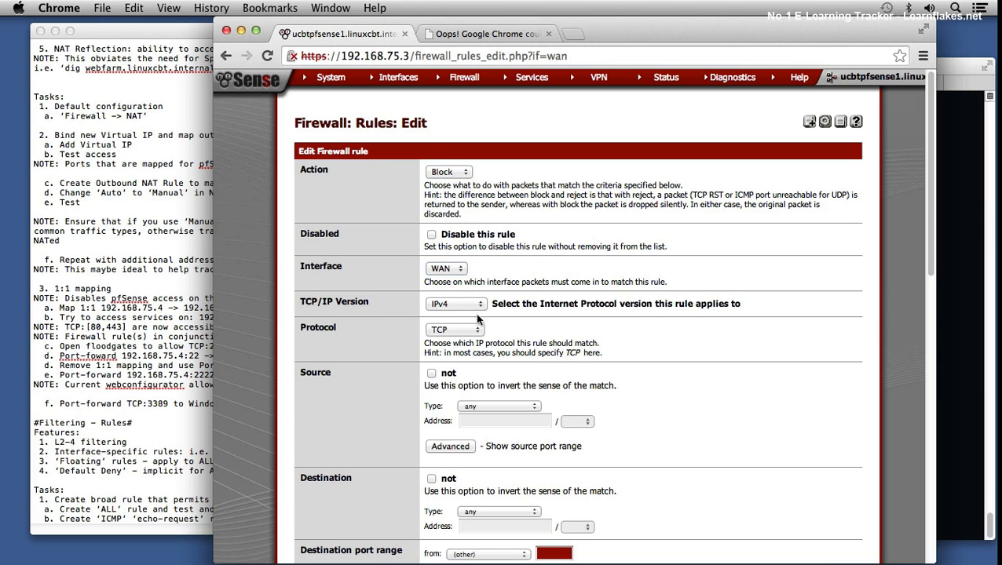
Step: Set the block rule's protocol to any and its destination type to LAN net
{"action": "left_click", "coordinate": [459, 329]}
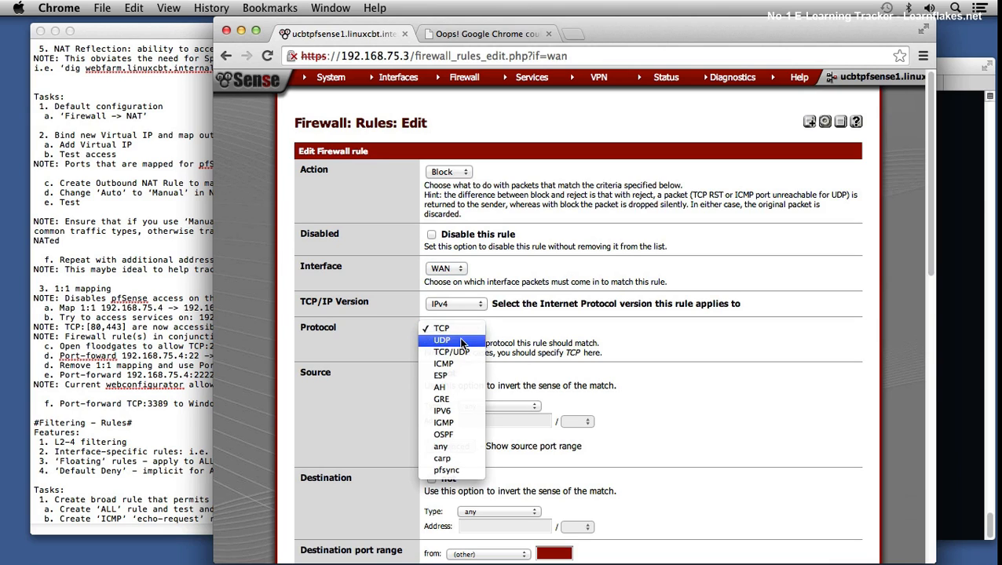
{"action": "left_click", "coordinate": [443, 447]}
{"action": "scroll", "coordinate": [680, 404], "scroll_direction": "down", "scroll_amount": 1}
{"action": "scroll", "coordinate": [680, 423], "scroll_direction": "down", "scroll_amount": 1}
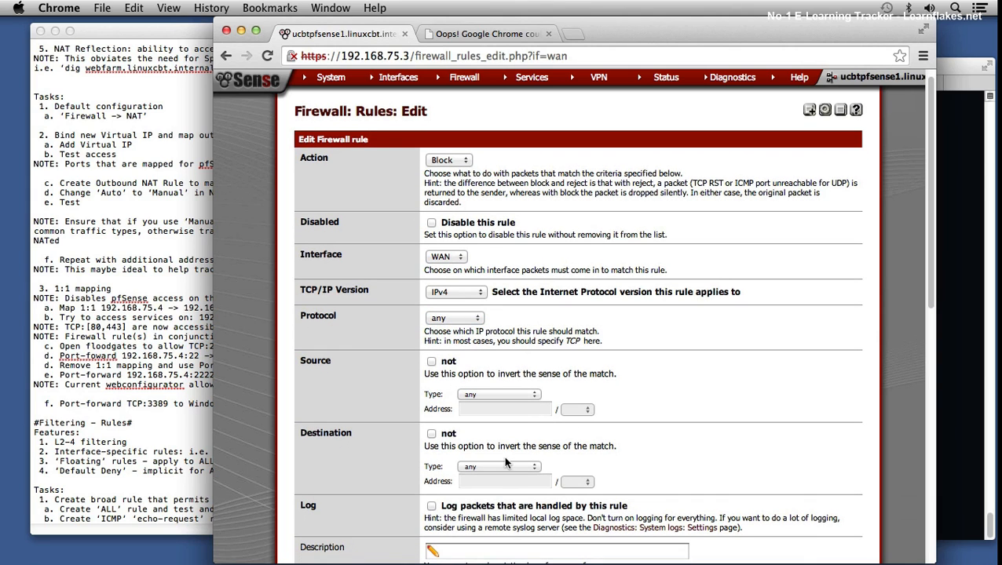
{"action": "left_click", "coordinate": [501, 468]}
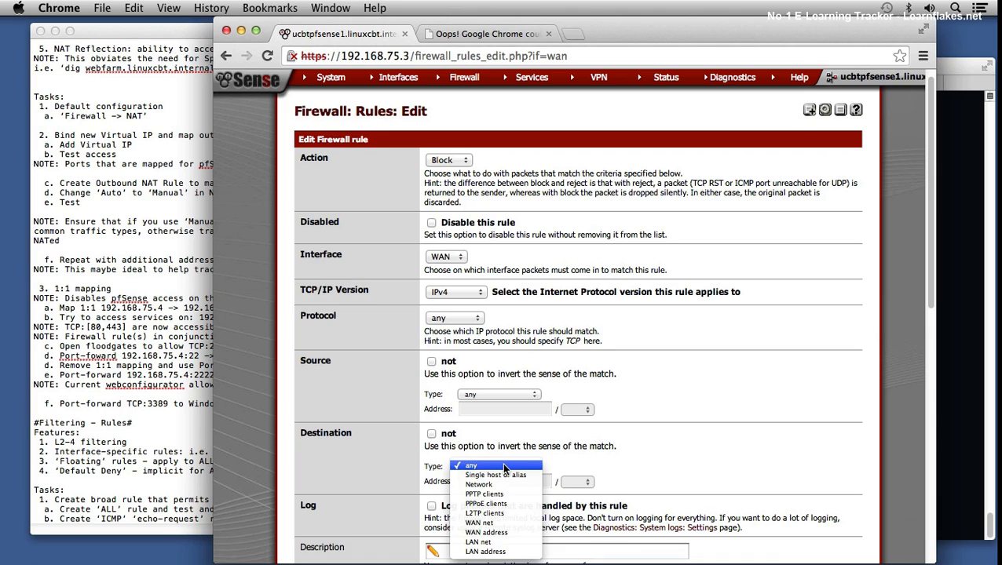
{"action": "left_click", "coordinate": [484, 542]}
{"action": "scroll", "coordinate": [531, 474], "scroll_direction": "down", "scroll_amount": 1}
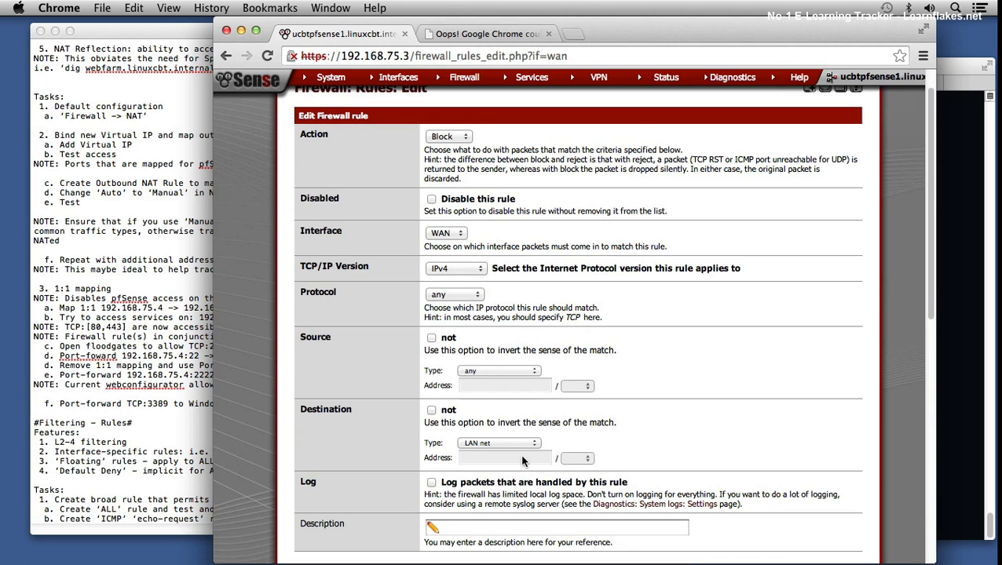
Step: Enable packet logging for the block rule, describe it as "Deny Access to LAN Net", and save it
{"action": "scroll", "coordinate": [695, 454], "scroll_direction": "down", "scroll_amount": 2}
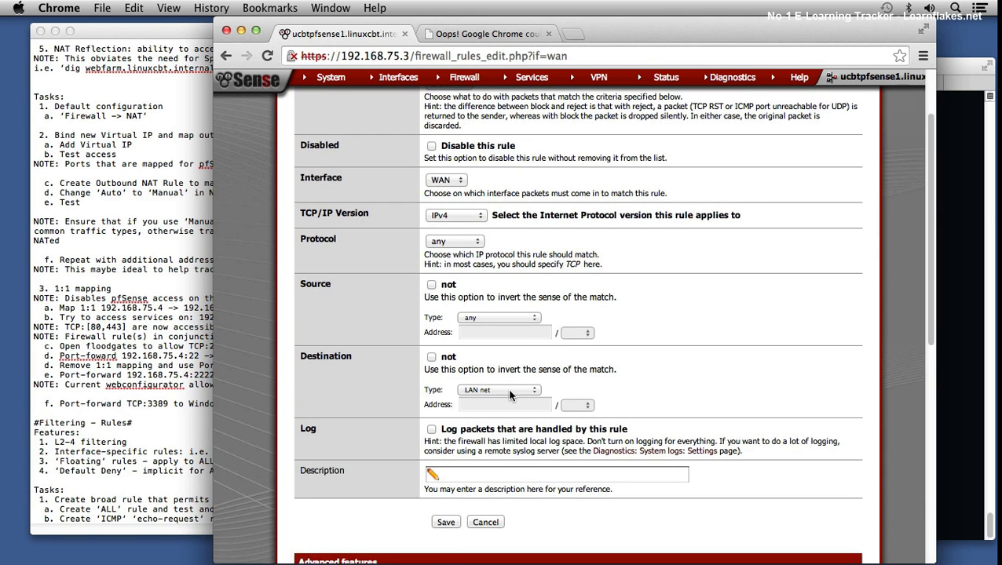
{"action": "left_click", "coordinate": [431, 431]}
{"action": "left_click", "coordinate": [490, 474]}
{"action": "type", "text": "Deny"}
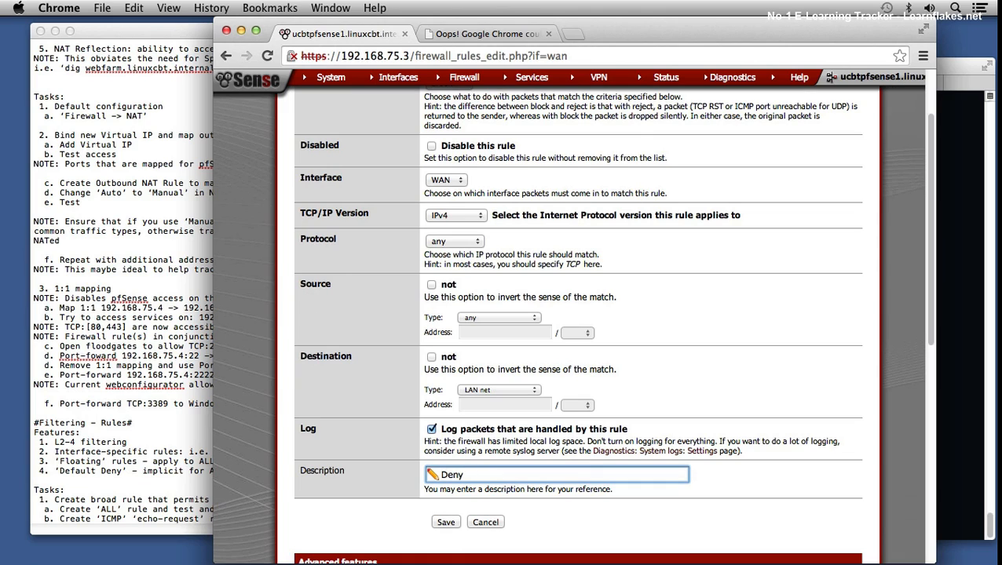
{"action": "key", "text": "BackSpace"}
{"action": "key", "text": "BackSpace"}
{"action": "type", "text": "eny Access to LAN Addresses"}
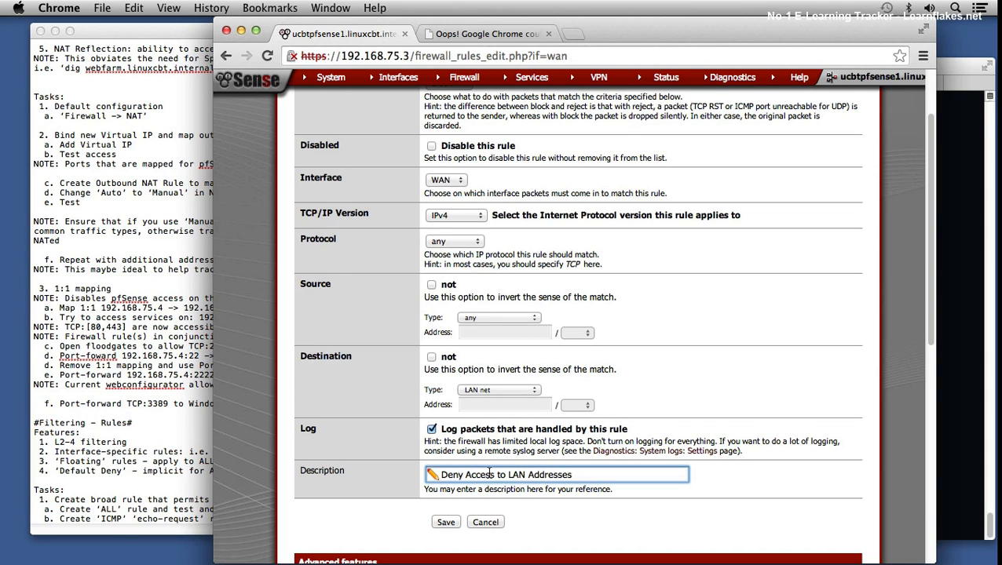
{"action": "double_click", "coordinate": [549, 474]}
{"action": "type", "text": "Net"}
{"action": "left_click", "coordinate": [447, 523]}
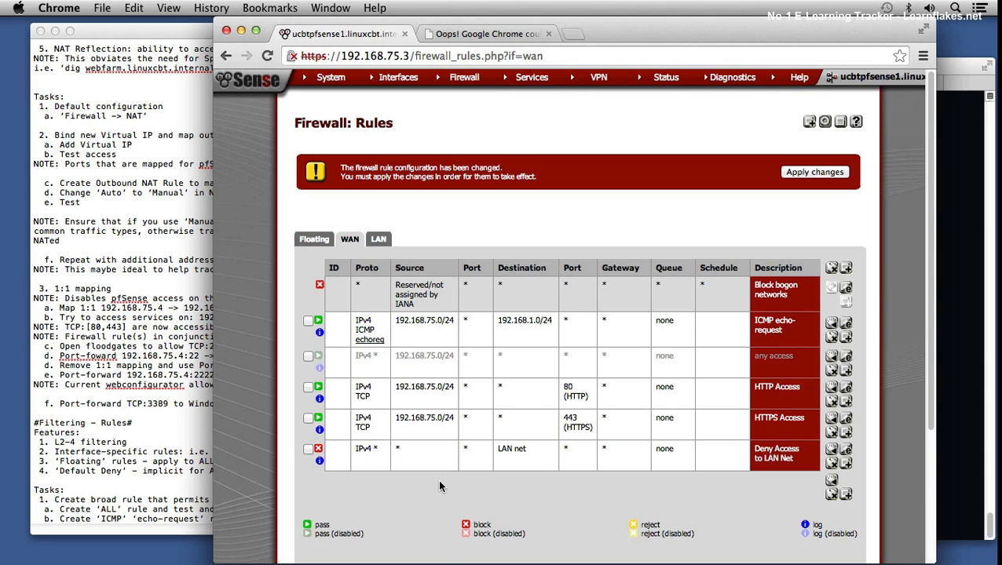
Step: Move the Deny Access to LAN Net rule before the ICMP echo-request rule and apply the changes
{"action": "left_click", "coordinate": [308, 449]}
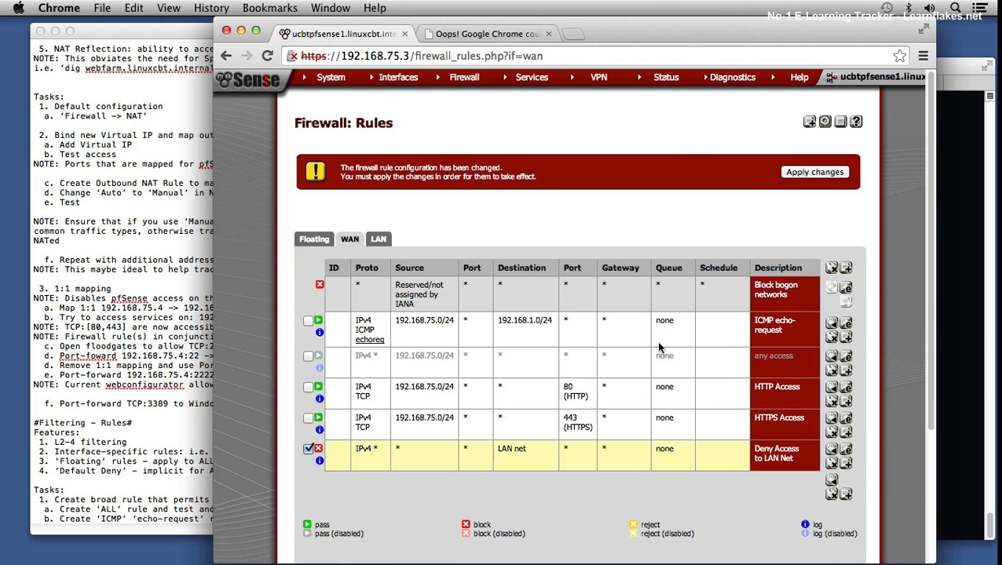
{"action": "left_click", "coordinate": [832, 325]}
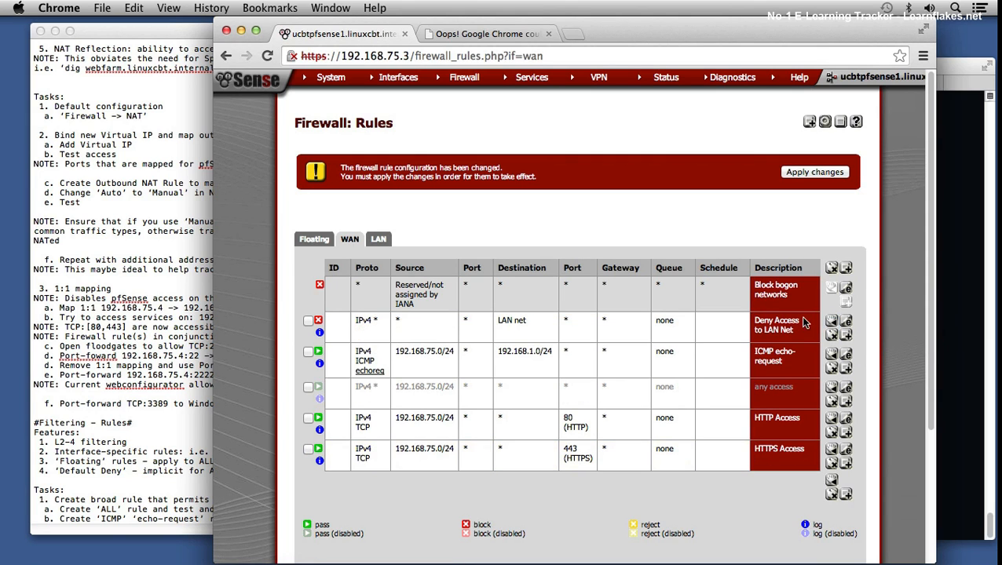
{"action": "left_click", "coordinate": [825, 172]}
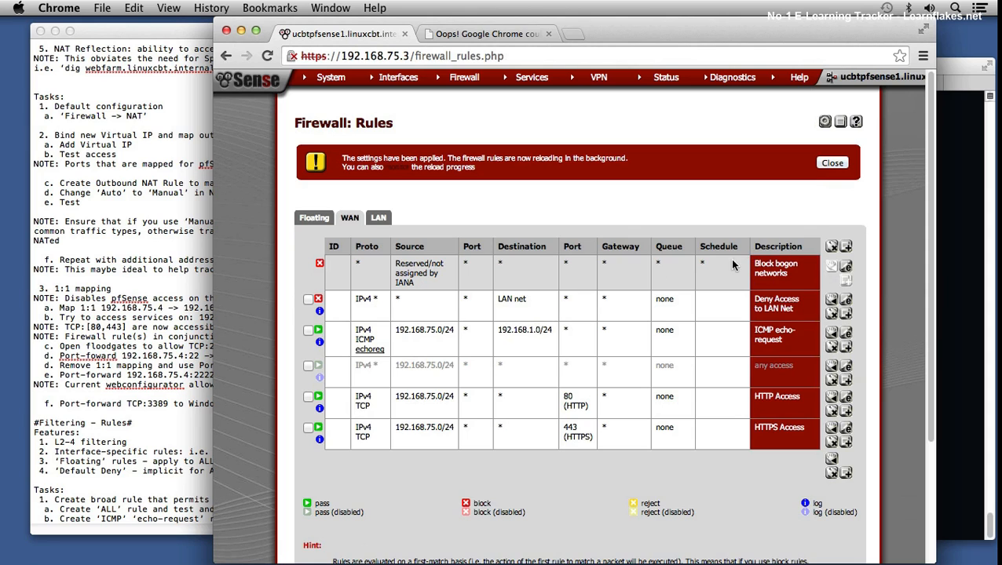
{"action": "left_click", "coordinate": [831, 163]}
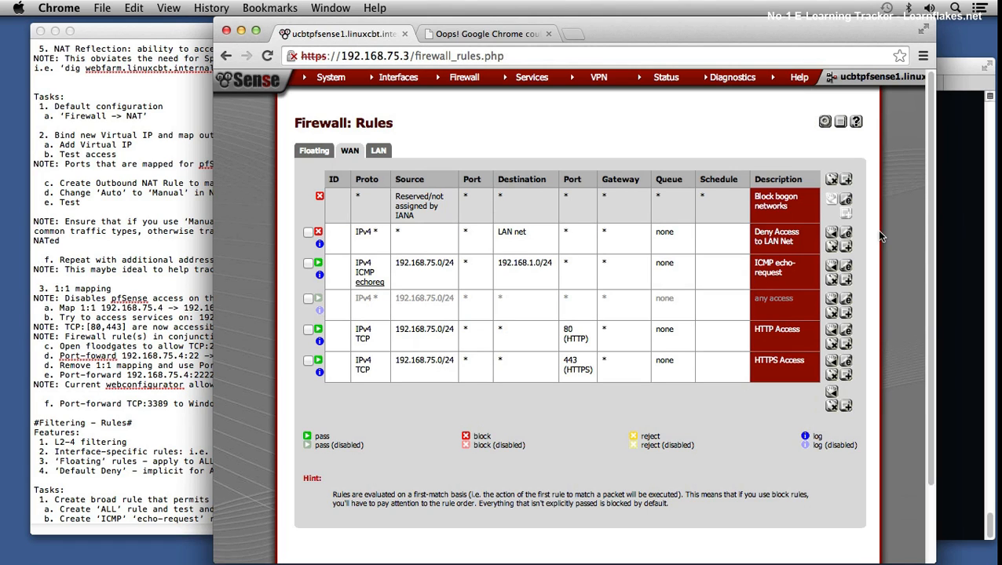
Step: Switch to Terminal and rerun the telnet connection to 192.168.1.102 on port 80
{"action": "left_click", "coordinate": [953, 236]}
{"action": "key", "text": "Up"}
{"action": "key", "text": "Up"}
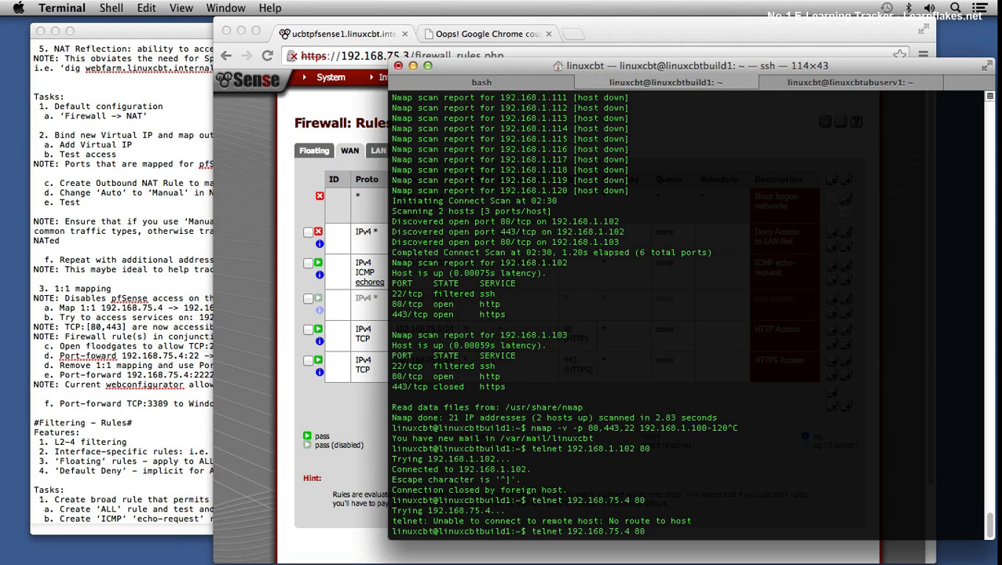
{"action": "key", "text": "Return"}
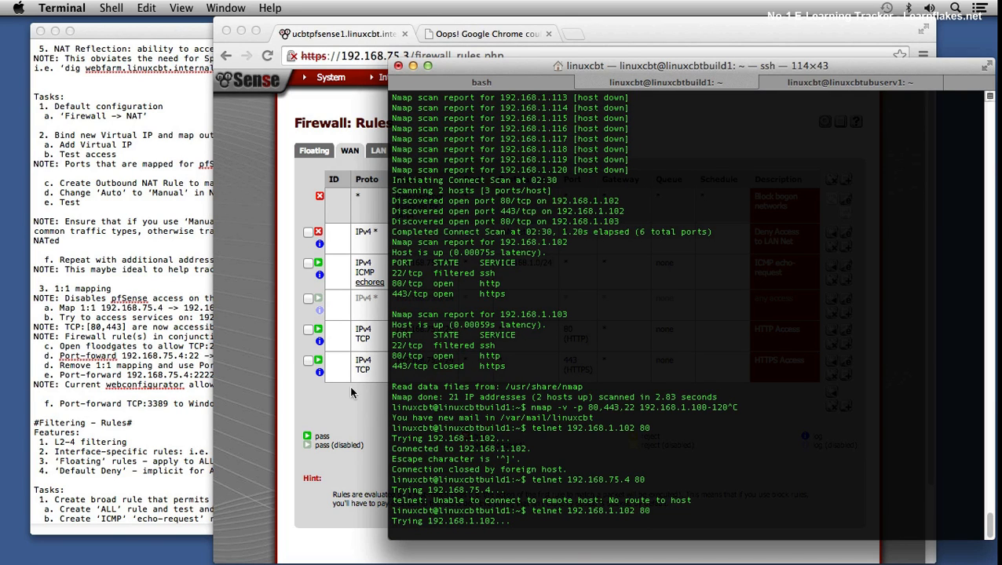
Step: Switch to Chrome and start a new NAT port forward based on the RDP to linuxcbtwin2 entry
{"action": "left_click", "coordinate": [293, 403]}
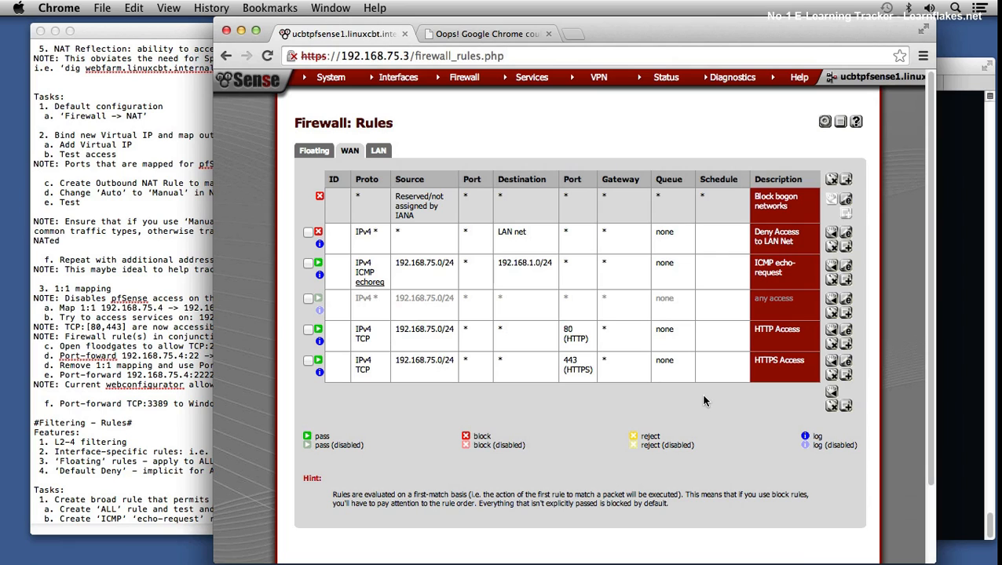
{"action": "mouse_move", "coordinate": [471, 78]}
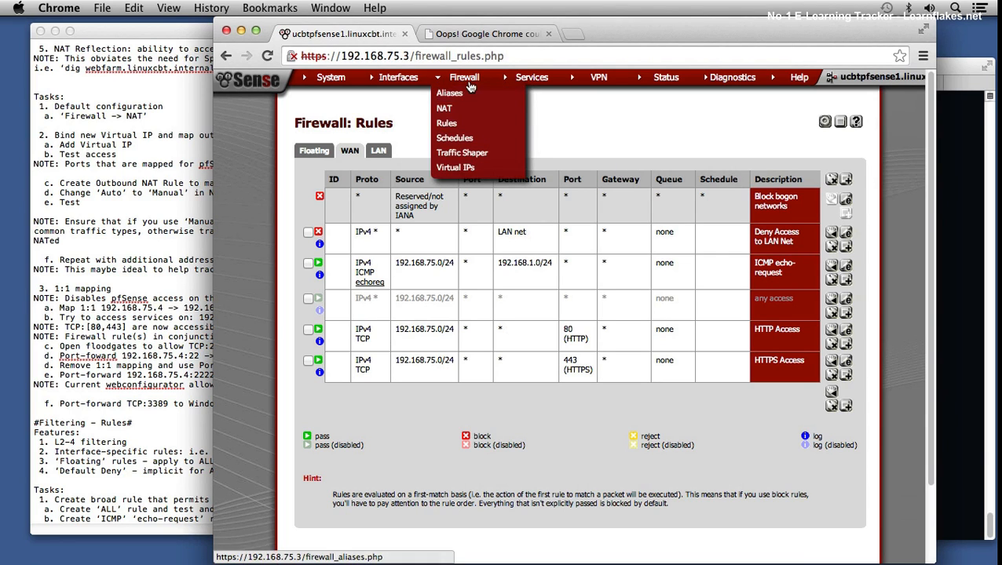
{"action": "left_click", "coordinate": [448, 108]}
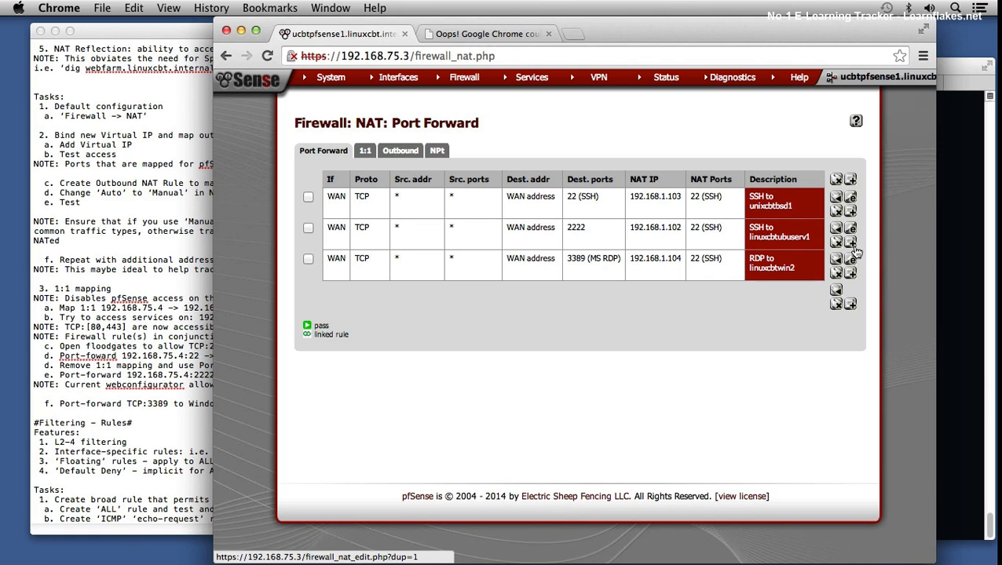
{"action": "left_click", "coordinate": [851, 273]}
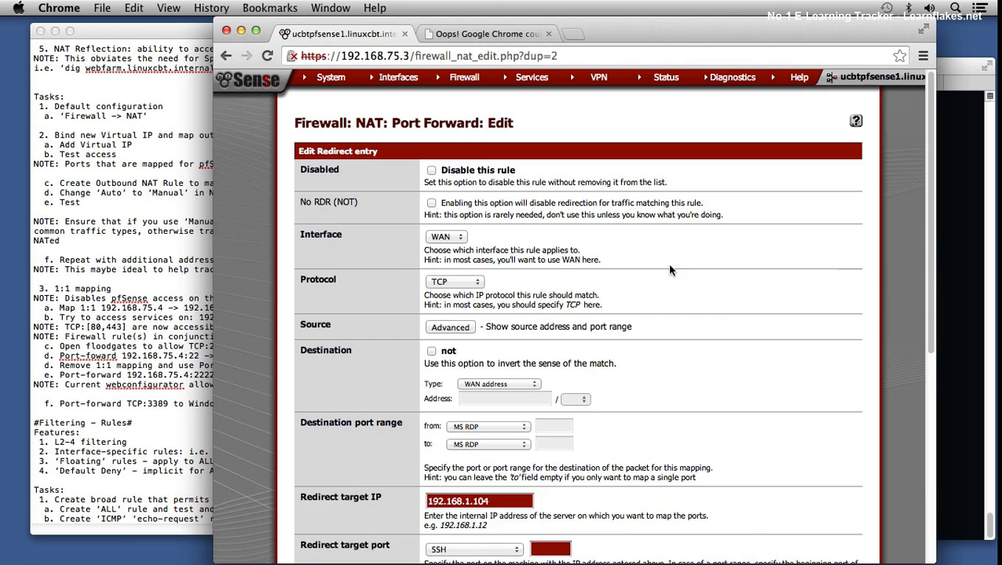
{"action": "scroll", "coordinate": [633, 294], "scroll_direction": "down", "scroll_amount": 10}
{"action": "scroll", "coordinate": [527, 213], "scroll_direction": "up", "scroll_amount": 1}
{"action": "scroll", "coordinate": [531, 219], "scroll_direction": "down", "scroll_amount": 1}
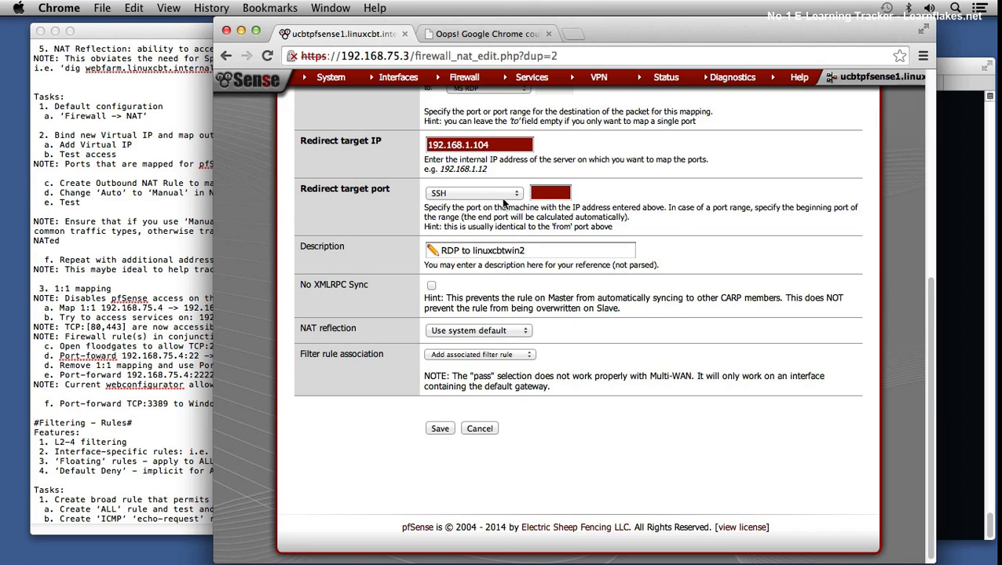
{"action": "scroll", "coordinate": [510, 201], "scroll_direction": "up", "scroll_amount": 2}
{"action": "scroll", "coordinate": [514, 199], "scroll_direction": "up", "scroll_amount": 1}
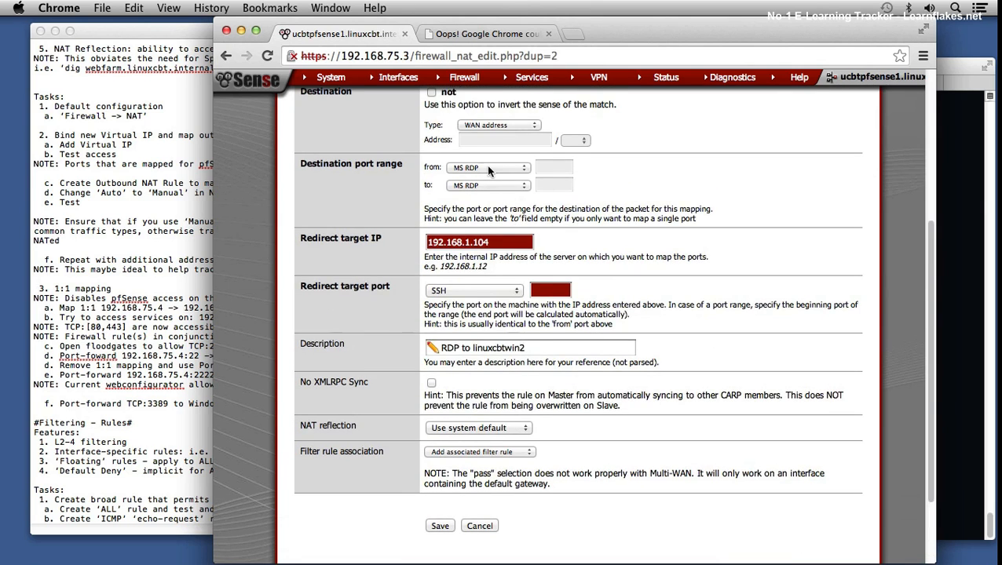
Step: Set both the destination port range and the redirect target port of the port forward to HTTP
{"action": "left_click", "coordinate": [486, 166]}
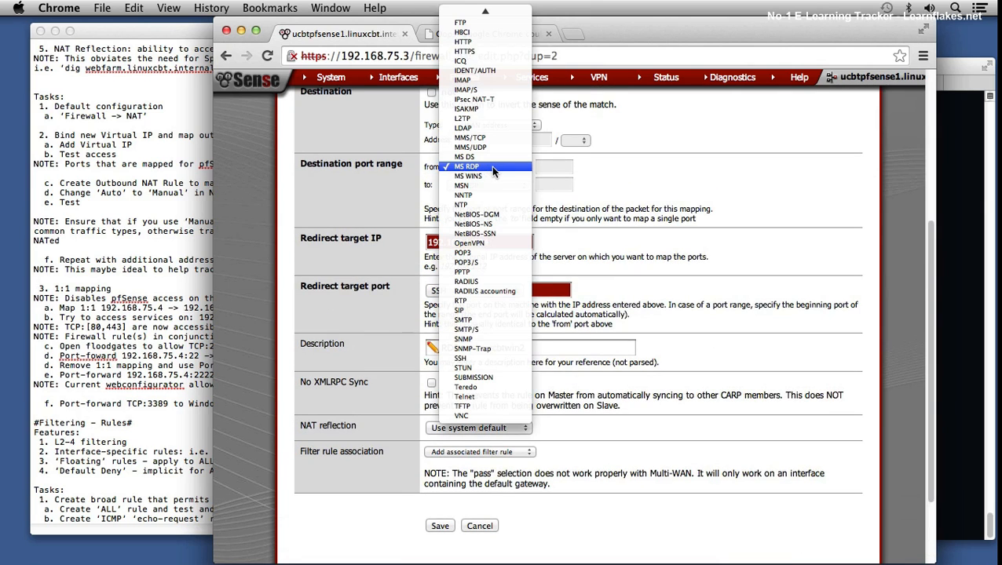
{"action": "left_click", "coordinate": [483, 43]}
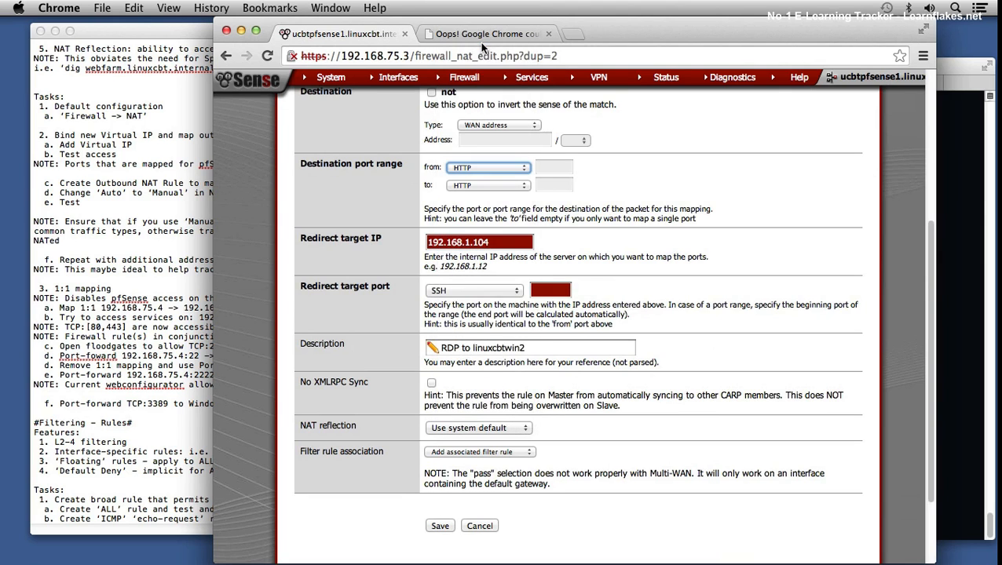
{"action": "left_click", "coordinate": [468, 287]}
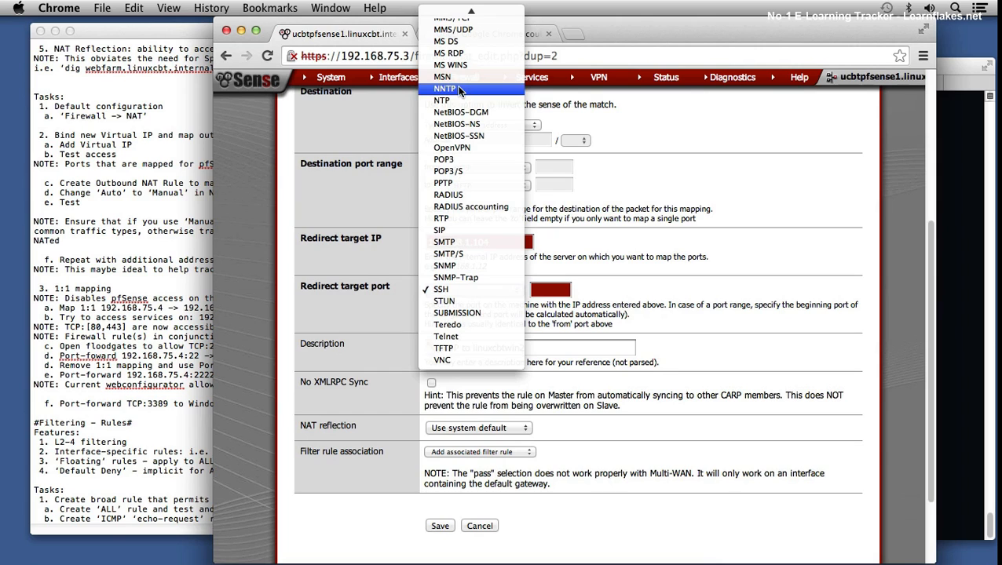
{"action": "scroll", "coordinate": [462, 118], "scroll_direction": "up", "scroll_amount": 5}
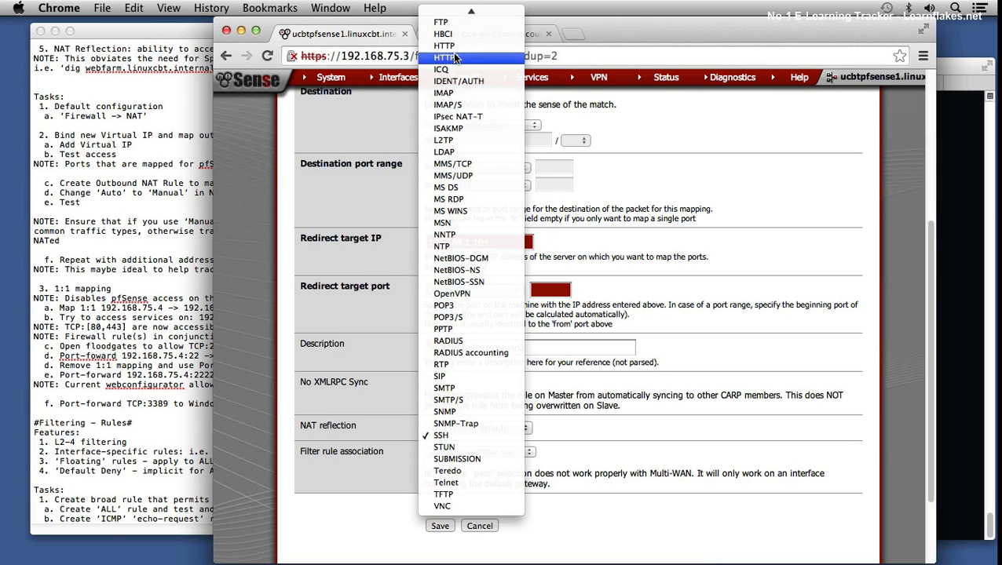
{"action": "left_click", "coordinate": [449, 46]}
Step: Set the port forward's redirect target IP to 192.168.1.102 and its description to "HTTP access to 102"
{"action": "double_click", "coordinate": [496, 242]}
{"action": "type", "text": "102"}
{"action": "key", "text": "Tab"}
{"action": "key", "text": "Tab"}
{"action": "key", "text": "Tab"}
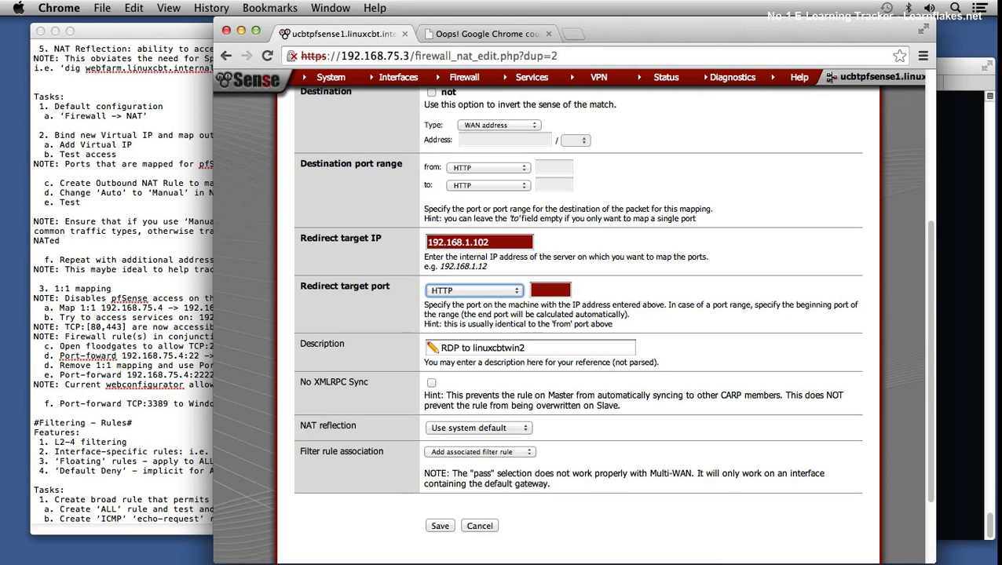
{"action": "type", "text": "HTT"}
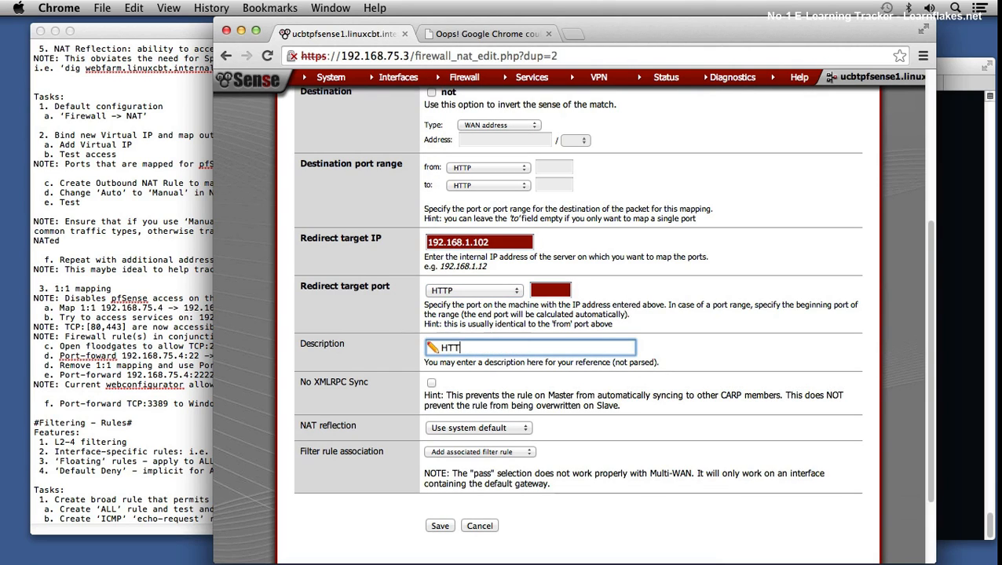
{"action": "type", "text": "P access to "}
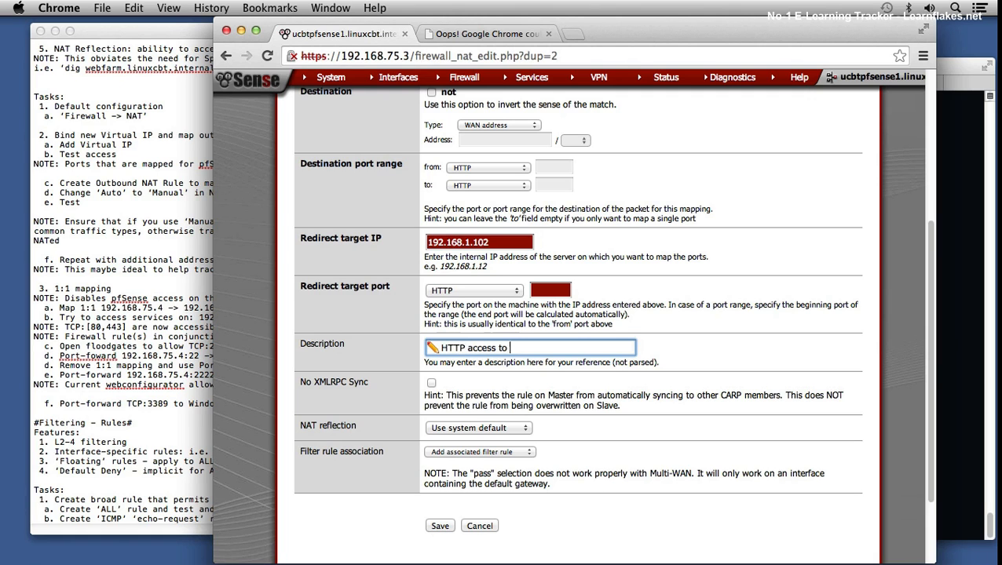
{"action": "type", "text": "102"}
Step: Review the port forward's settings and keep WAN address as its destination type
{"action": "scroll", "coordinate": [515, 377], "scroll_direction": "up", "scroll_amount": 4}
{"action": "scroll", "coordinate": [517, 382], "scroll_direction": "up", "scroll_amount": 2}
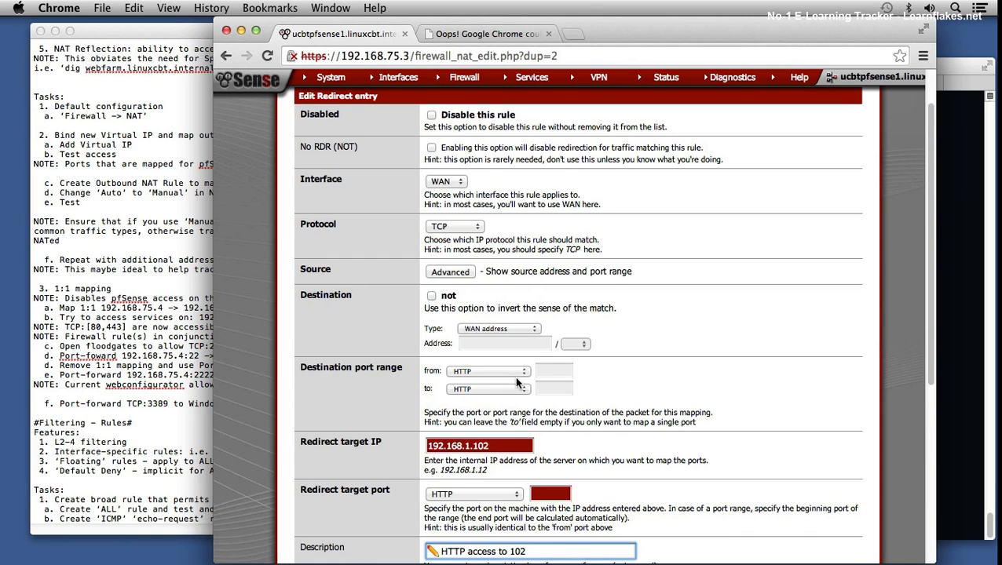
{"action": "scroll", "coordinate": [531, 386], "scroll_direction": "down", "scroll_amount": 5}
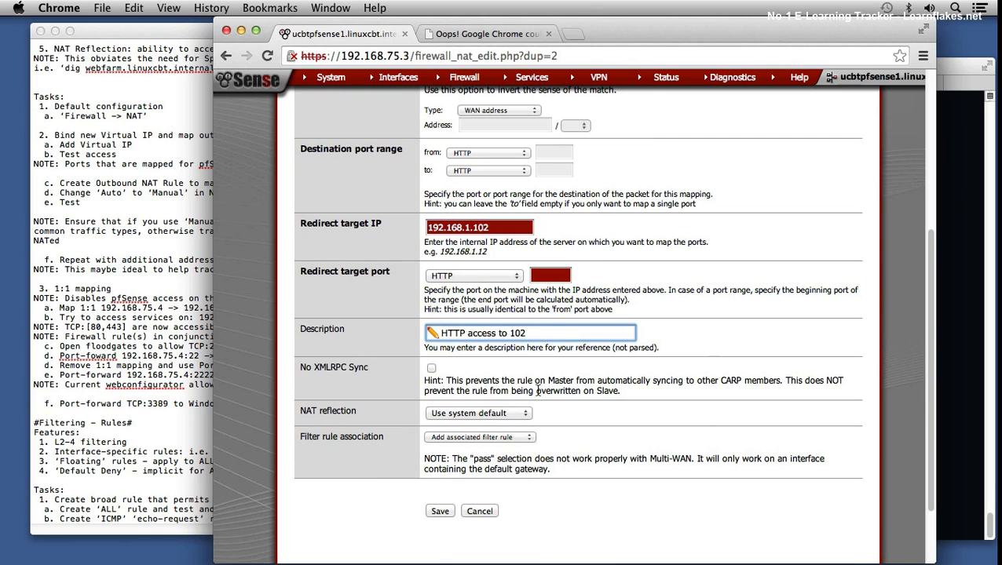
{"action": "scroll", "coordinate": [541, 391], "scroll_direction": "up", "scroll_amount": 3}
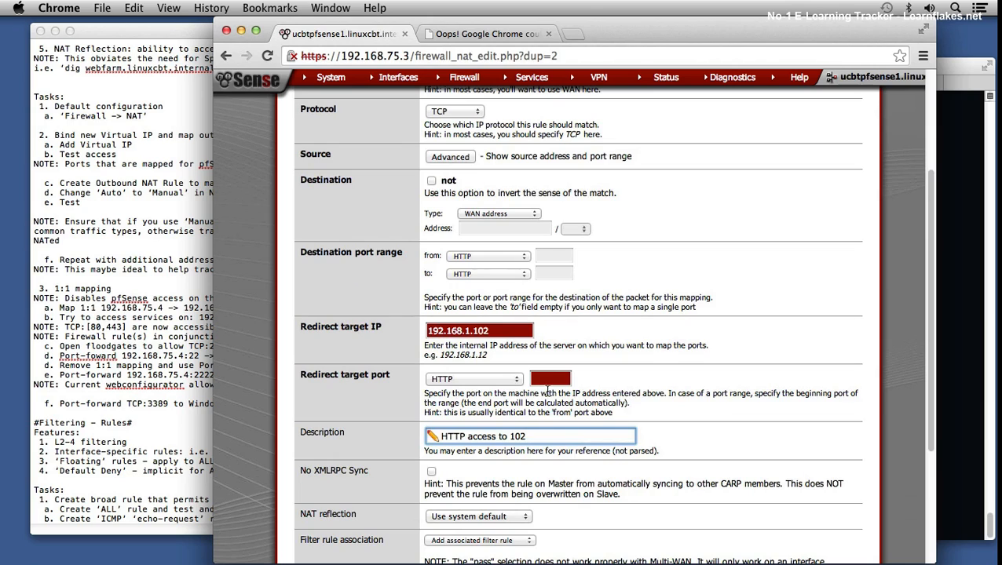
{"action": "left_click", "coordinate": [522, 214]}
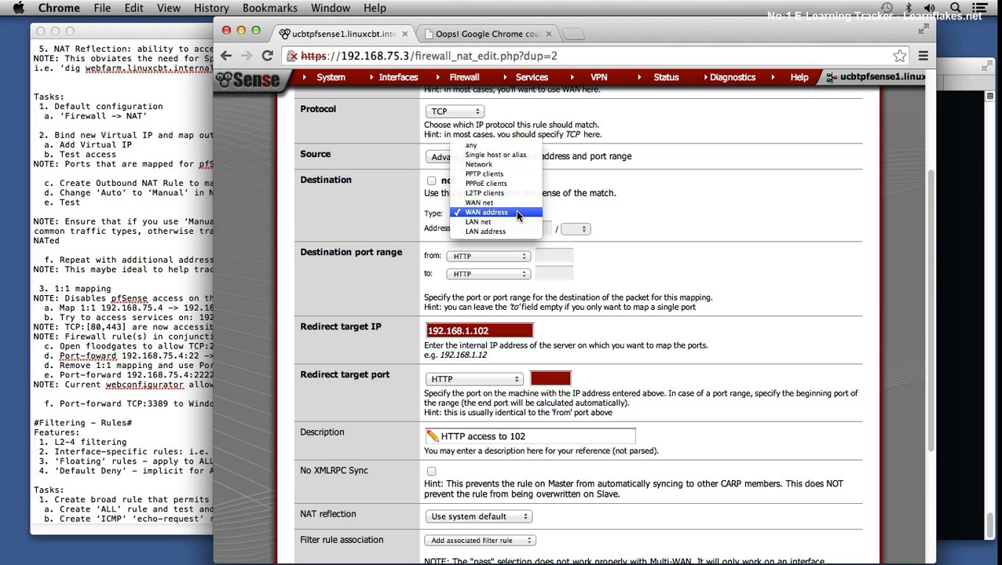
{"action": "left_click", "coordinate": [516, 213]}
{"action": "scroll", "coordinate": [672, 201], "scroll_direction": "up", "scroll_amount": 1}
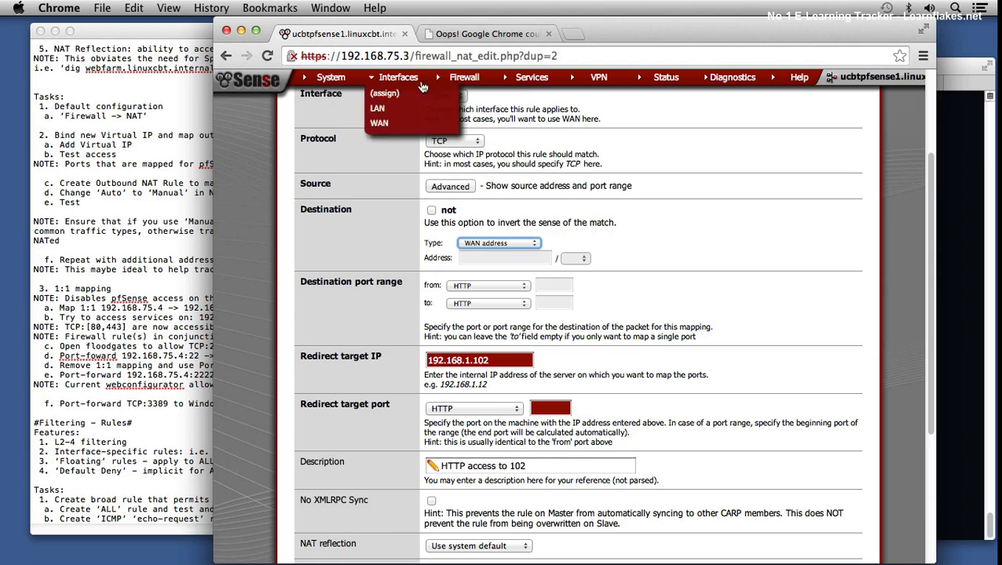
Step: Start a new IP Alias virtual IP on the WAN interface with the address 192.168.75.4
{"action": "mouse_move", "coordinate": [459, 78]}
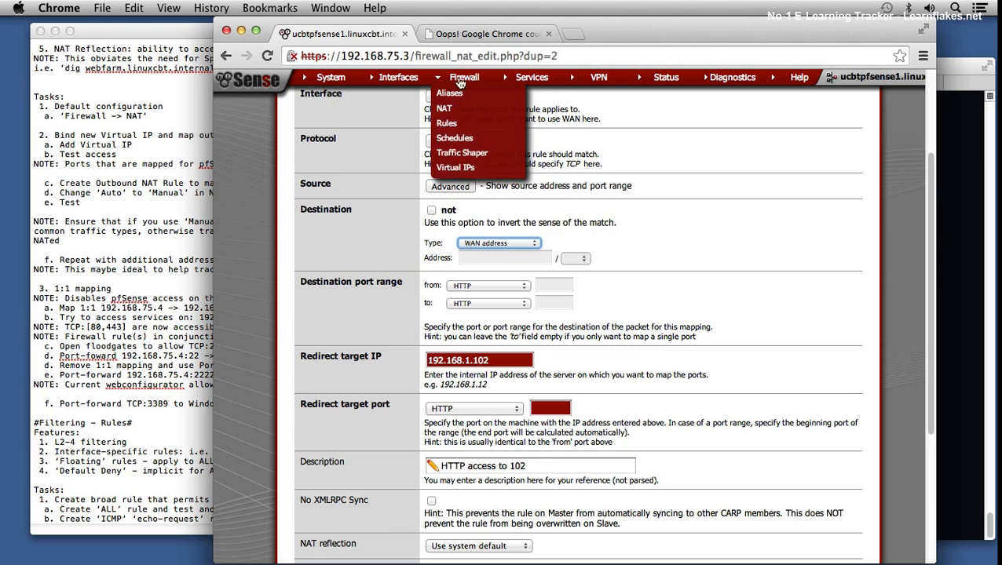
{"action": "left_click", "coordinate": [452, 166]}
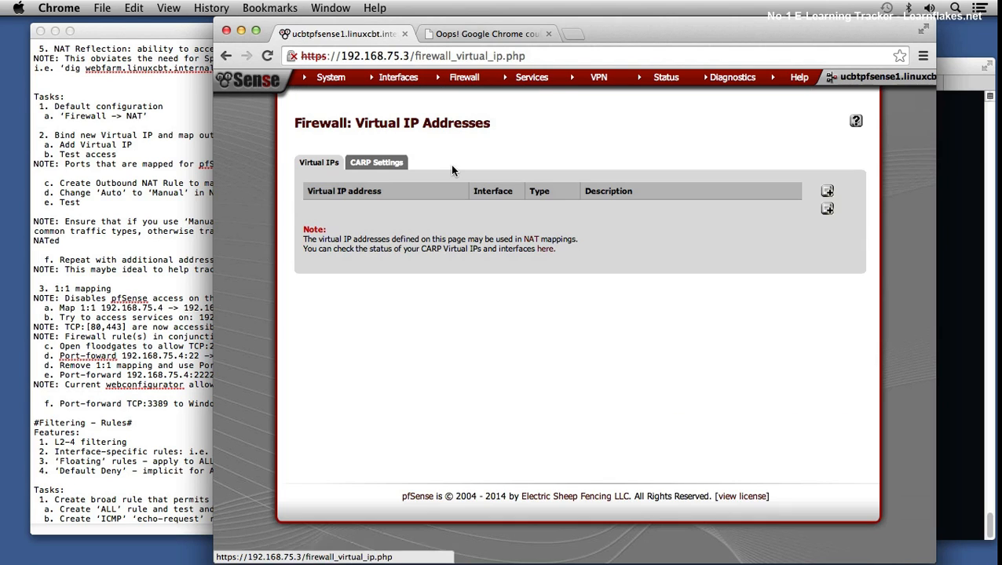
{"action": "left_click", "coordinate": [826, 210]}
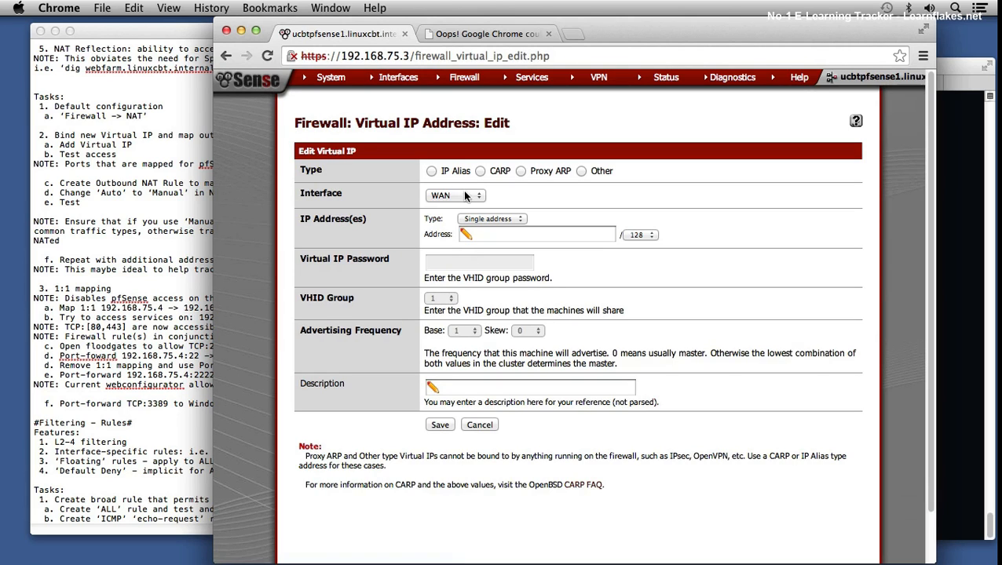
{"action": "left_click", "coordinate": [432, 172]}
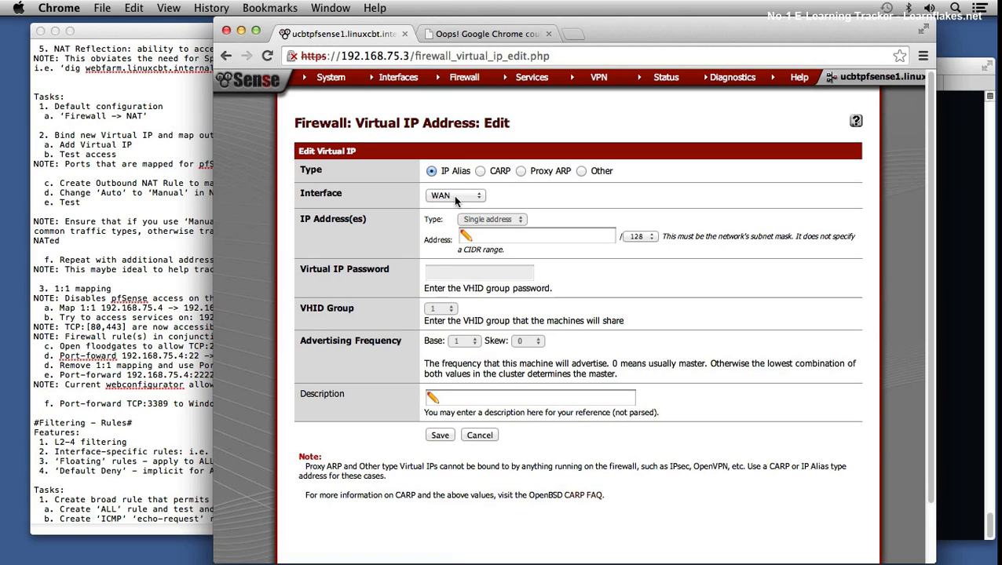
{"action": "left_click", "coordinate": [480, 237]}
{"action": "type", "text": "192.168.75.4"}
{"action": "key", "text": "Tab"}
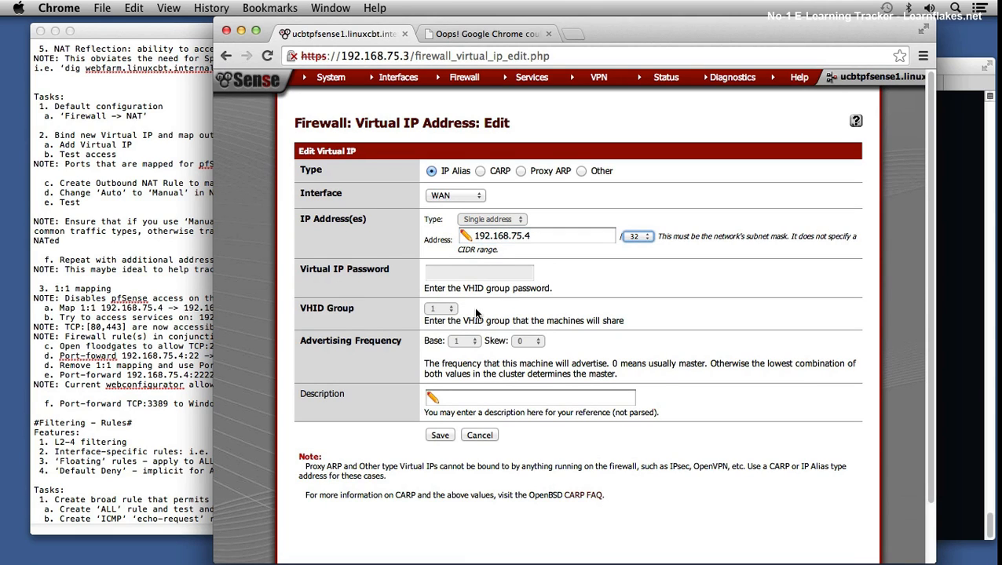
Step: Save the virtual IP with an empty description and apply the changes
{"action": "left_click", "coordinate": [454, 397]}
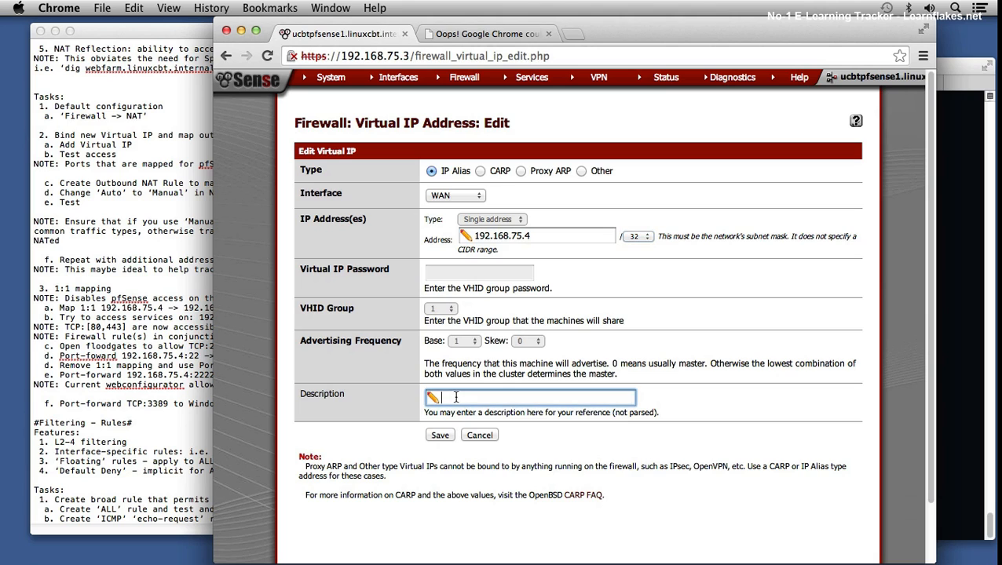
{"action": "left_click", "coordinate": [440, 435]}
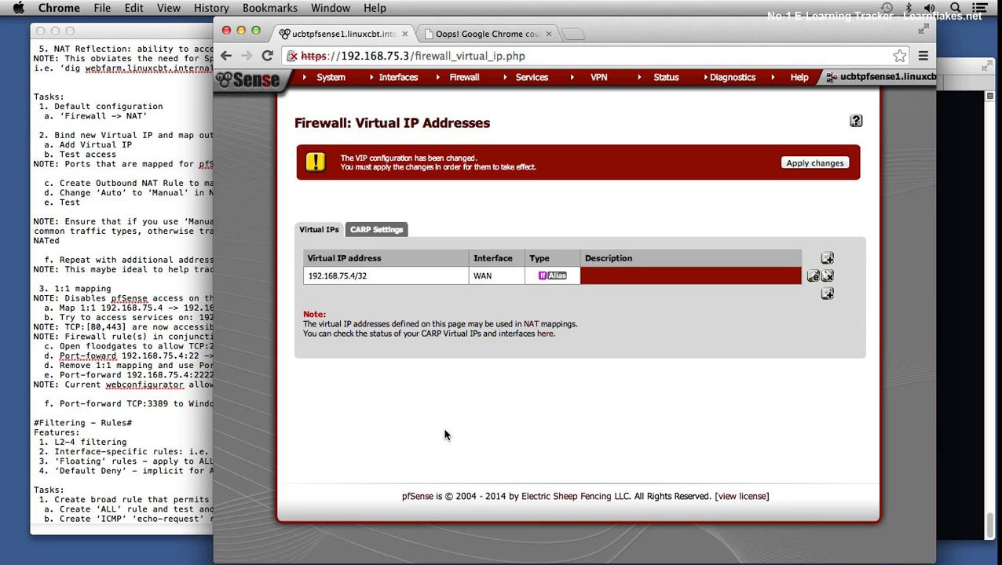
{"action": "left_click", "coordinate": [803, 164]}
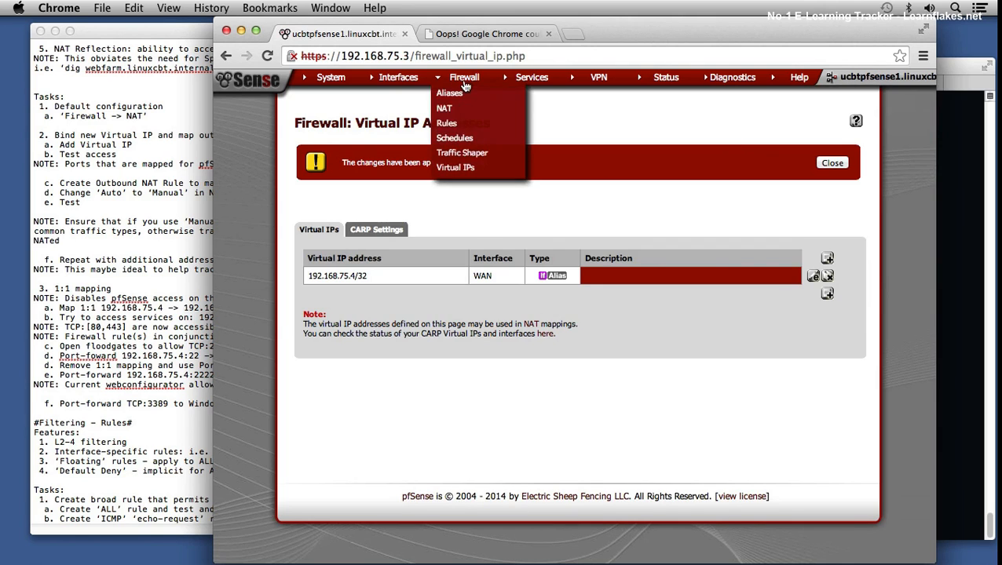
Step: Start a new WAN firewall rule based on the HTTP Access rule
{"action": "left_click", "coordinate": [460, 123]}
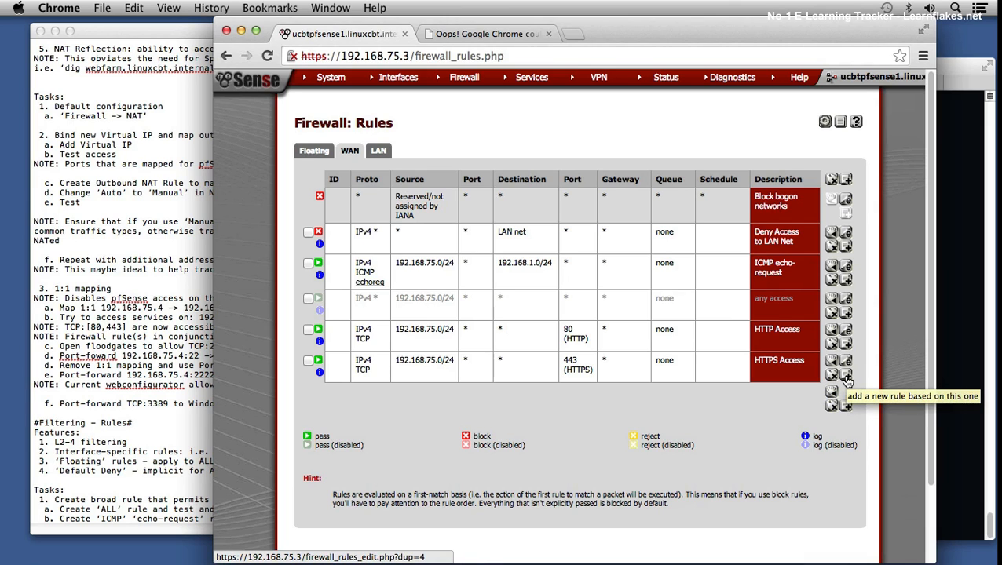
{"action": "left_click", "coordinate": [850, 349]}
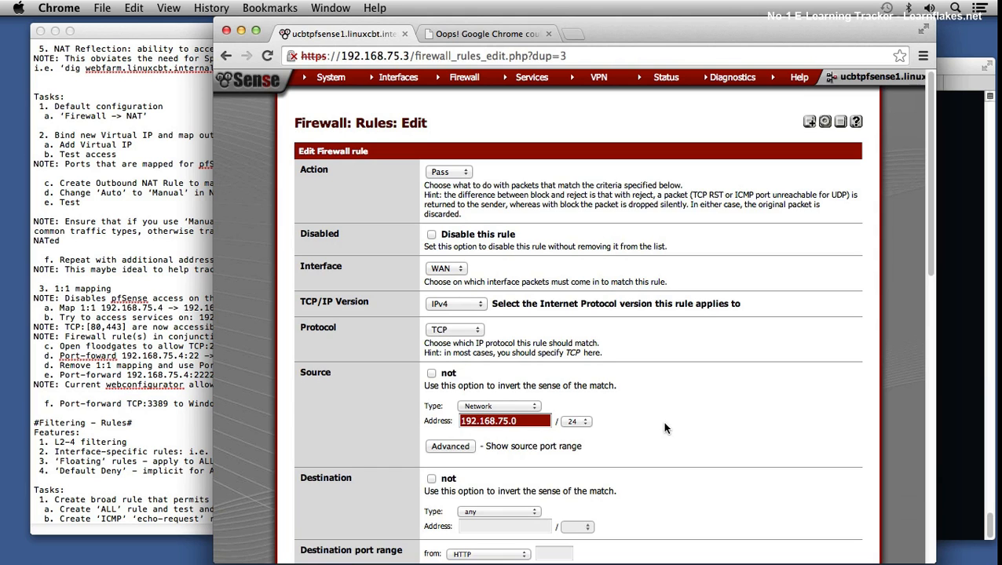
{"action": "scroll", "coordinate": [664, 429], "scroll_direction": "down", "scroll_amount": 3}
{"action": "scroll", "coordinate": [662, 420], "scroll_direction": "down", "scroll_amount": 1}
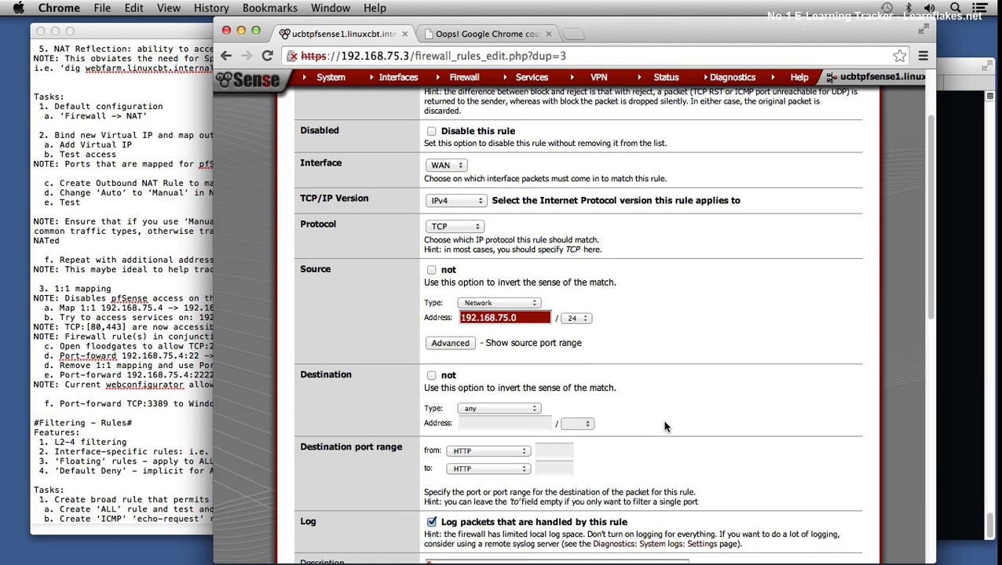
Step: Set the new rule's destination to the single host 192.168.75.4
{"action": "left_click", "coordinate": [524, 385]}
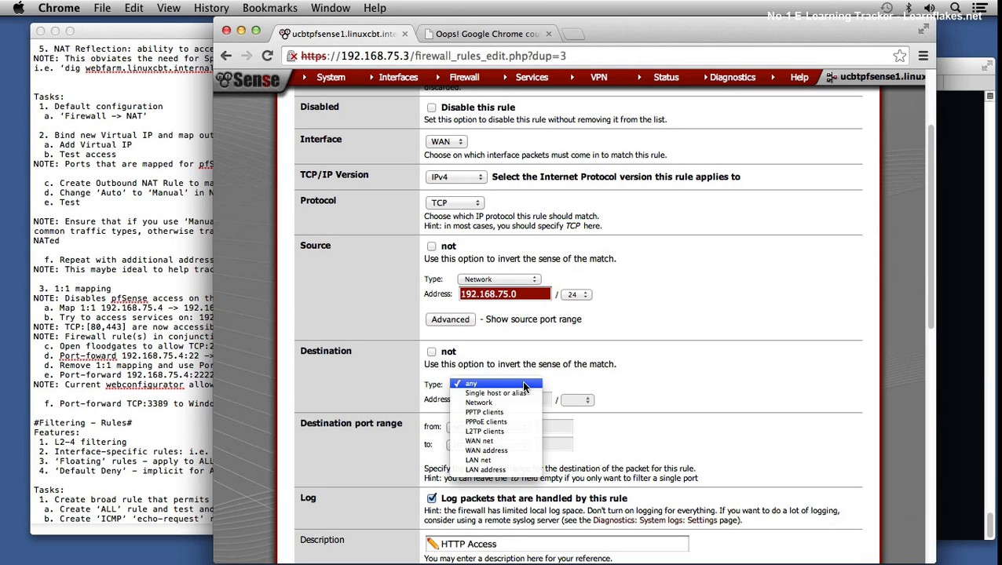
{"action": "left_click", "coordinate": [506, 451]}
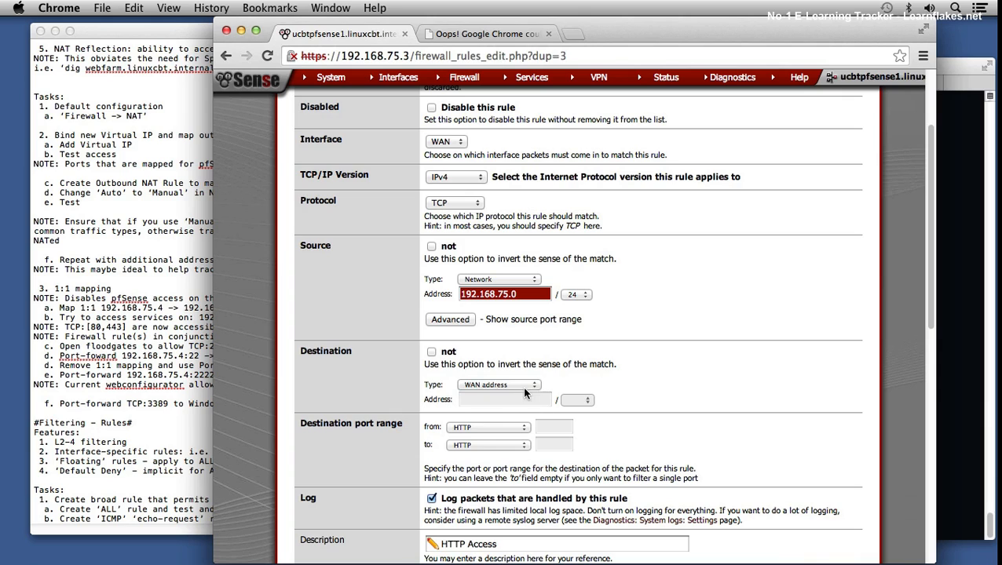
{"action": "left_click", "coordinate": [519, 389]}
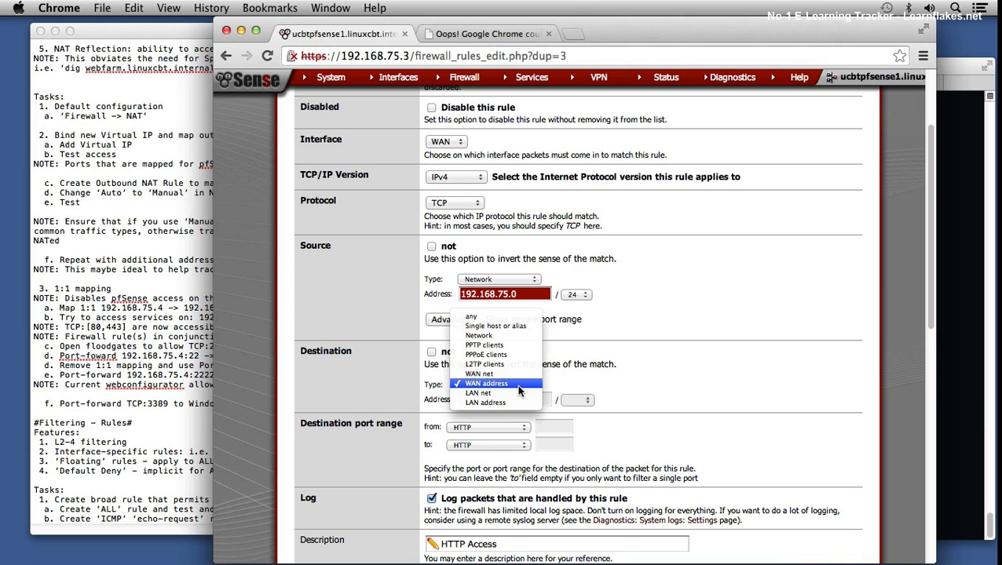
{"action": "left_click", "coordinate": [495, 326]}
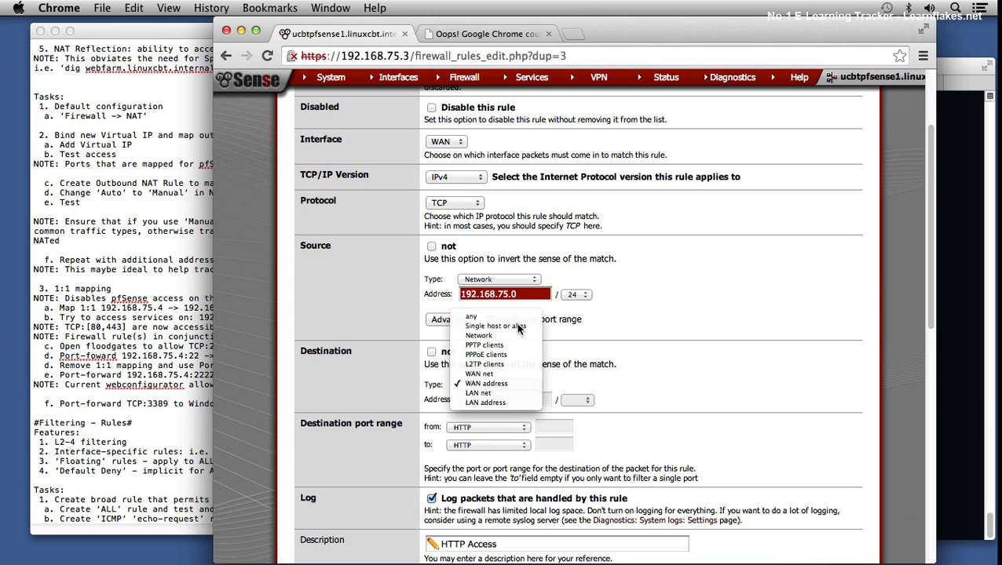
{"action": "left_click", "coordinate": [504, 399]}
{"action": "type", "text": "192.168.75.4"}
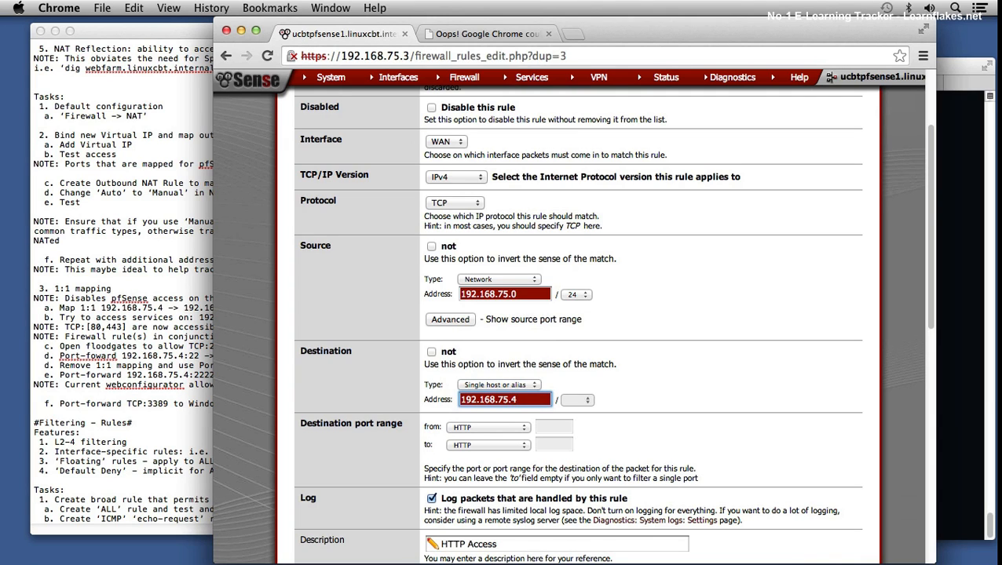
{"action": "scroll", "coordinate": [607, 465], "scroll_direction": "down", "scroll_amount": 3}
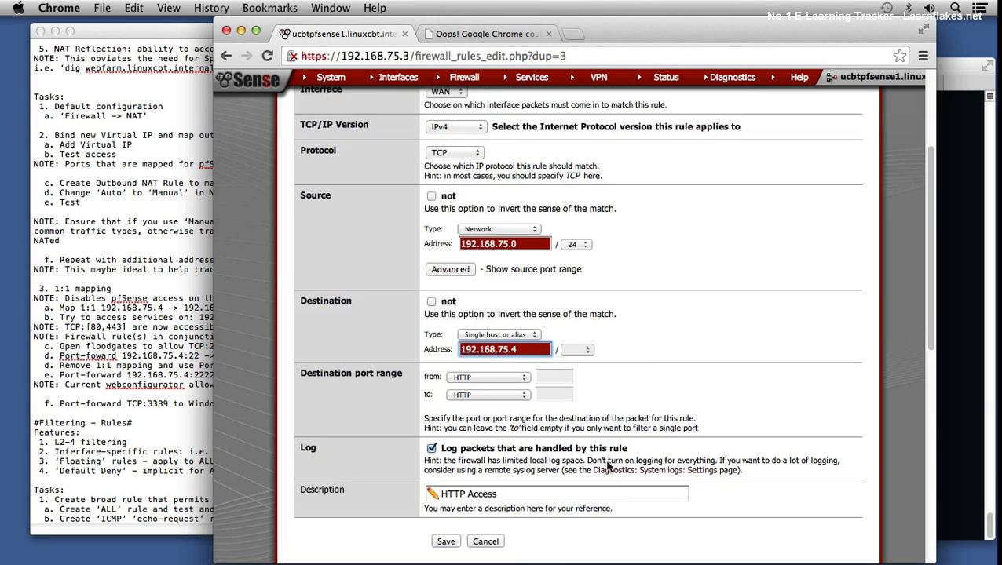
Step: Save the new HTTP rule for 192.168.75.4, apply the firewall changes and dismiss the notice
{"action": "scroll", "coordinate": [603, 460], "scroll_direction": "down", "scroll_amount": 10}
{"action": "left_click", "coordinate": [444, 522]}
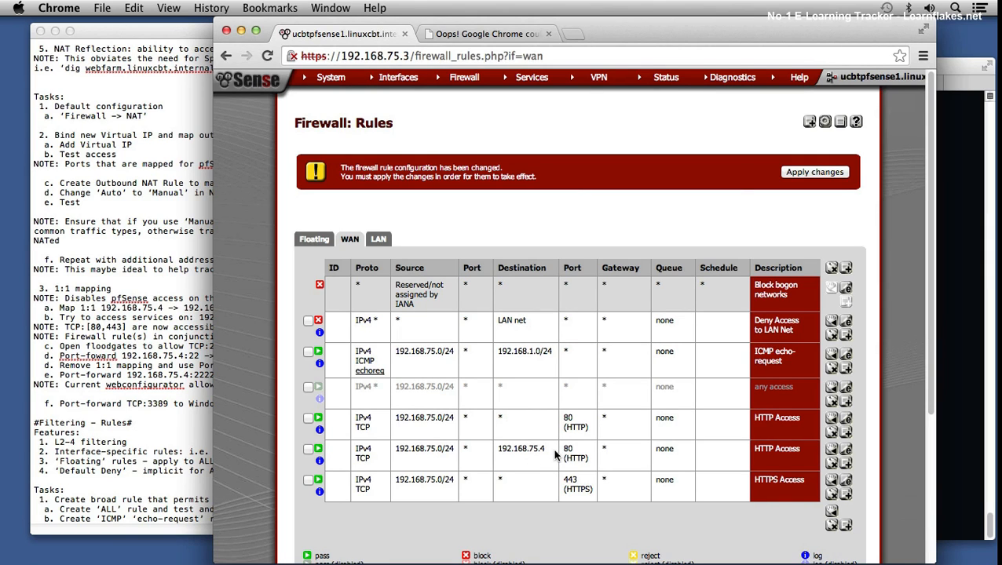
{"action": "left_click", "coordinate": [779, 172]}
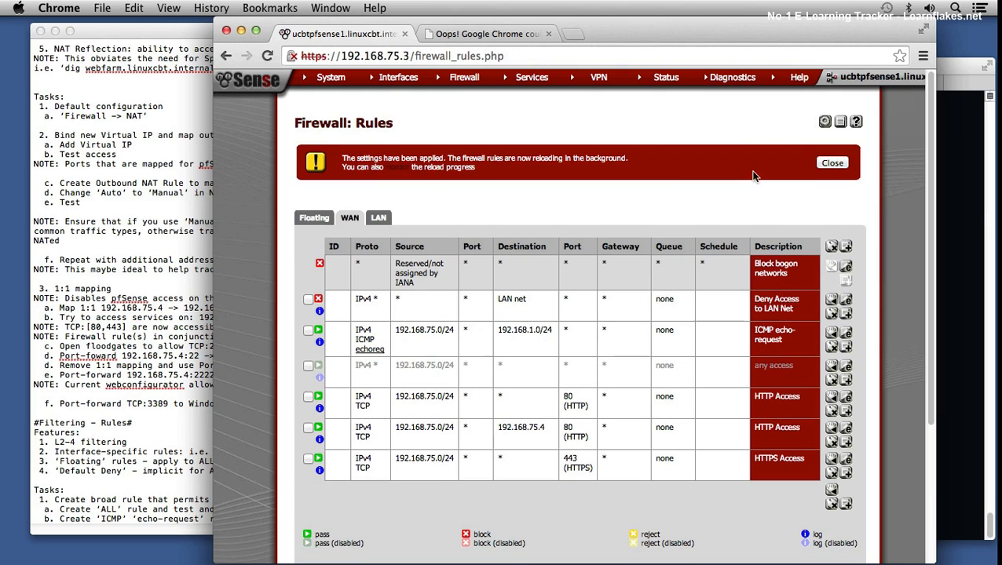
{"action": "left_click", "coordinate": [817, 163]}
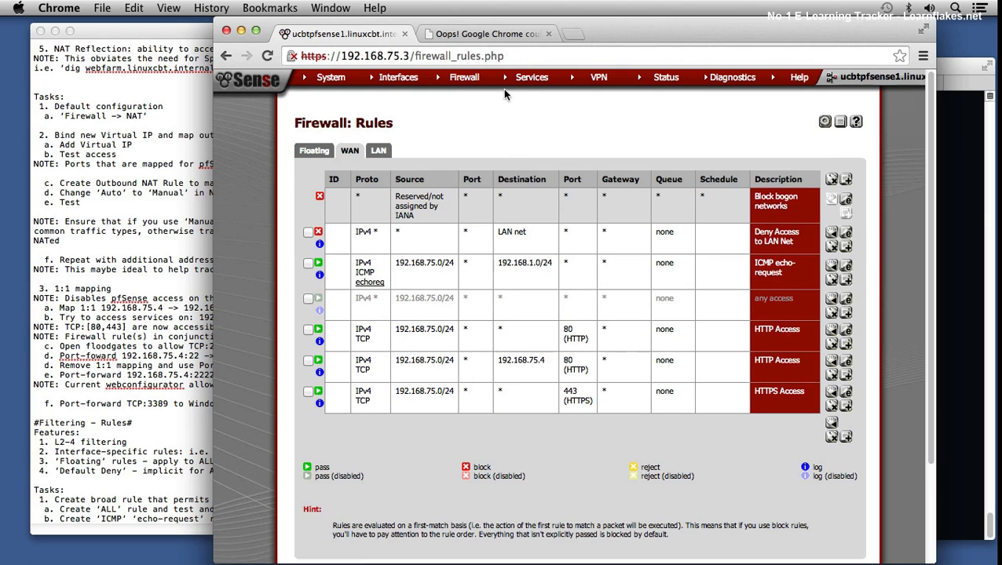
Step: Start a new NAT port forward based on the SSH to linuxcbtubuserv1 entry and set its destination port range to HTTP
{"action": "left_click", "coordinate": [454, 104]}
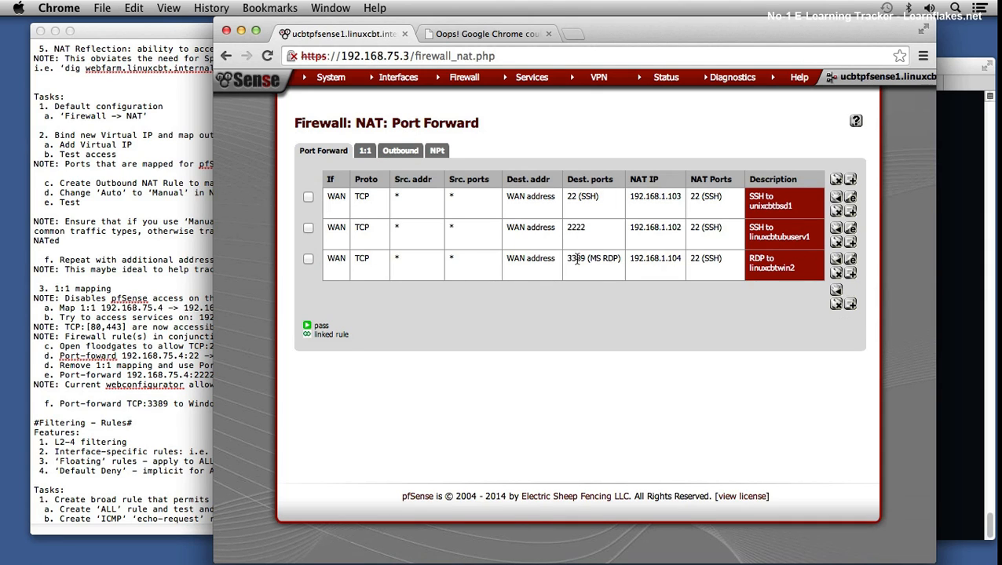
{"action": "left_click", "coordinate": [850, 243]}
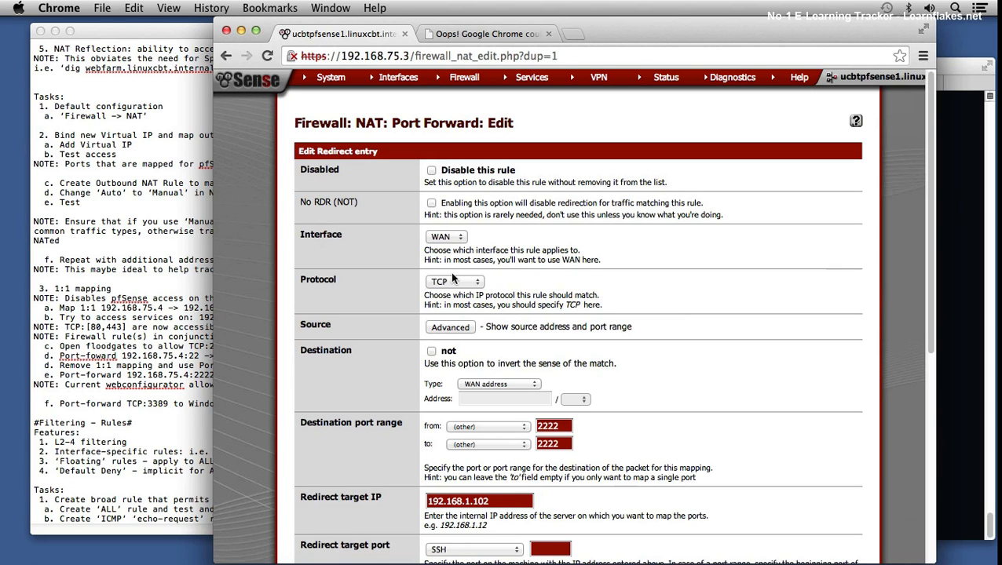
{"action": "left_click", "coordinate": [501, 426]}
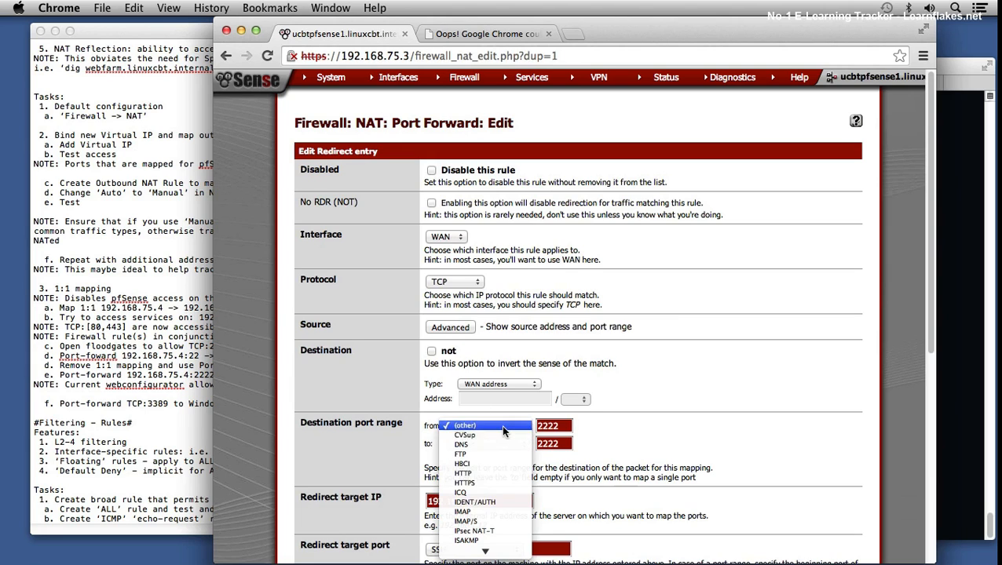
{"action": "left_click", "coordinate": [476, 473]}
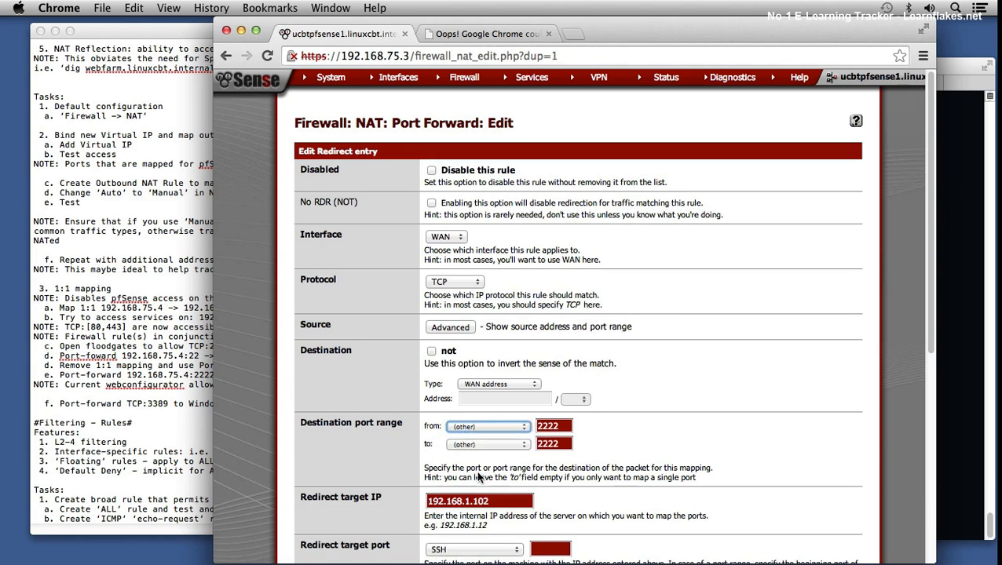
Step: Set the port forward's destination to the virtual IP 192.168.75.4
{"action": "scroll", "coordinate": [661, 440], "scroll_direction": "down", "scroll_amount": 1}
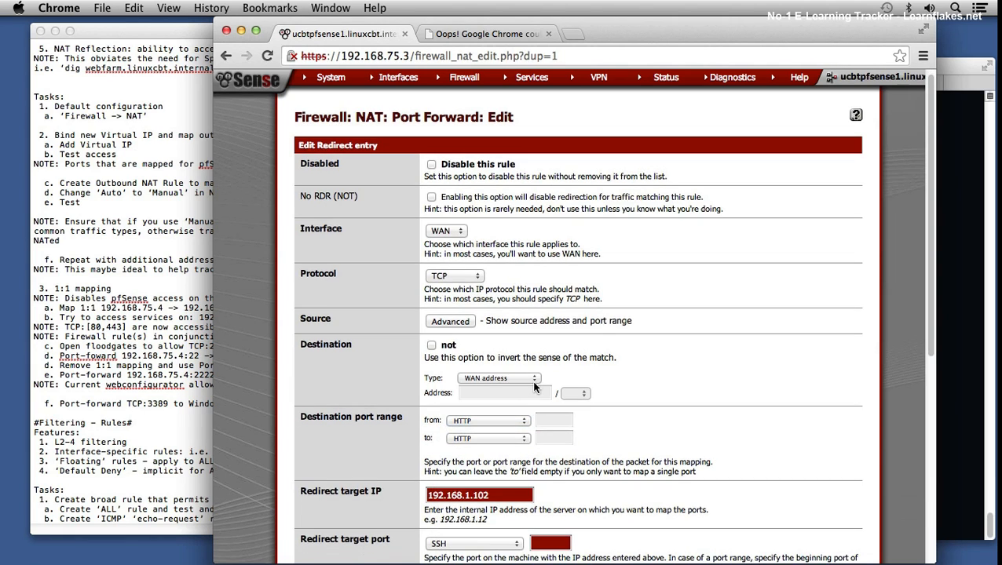
{"action": "left_click", "coordinate": [523, 378]}
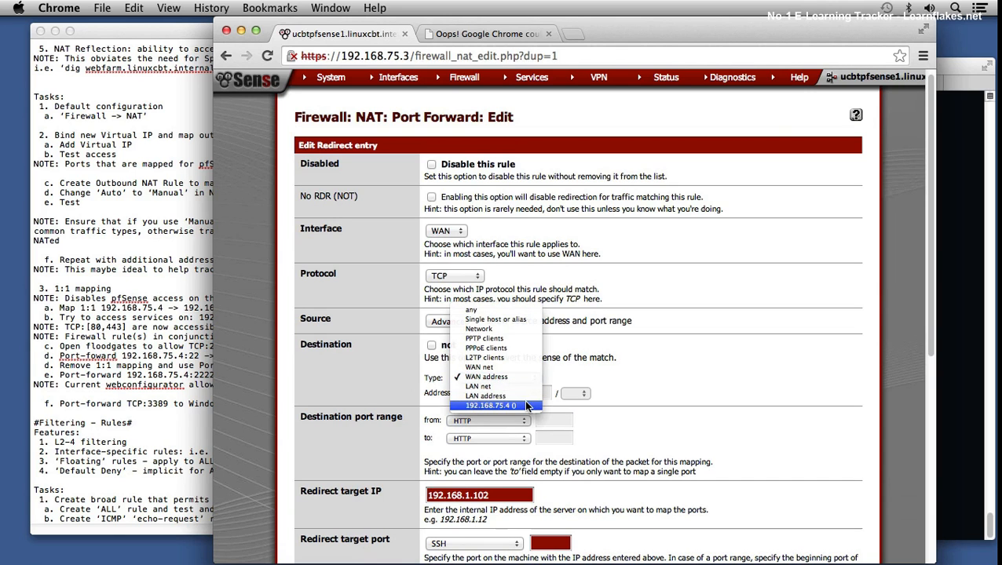
{"action": "left_click", "coordinate": [524, 405]}
{"action": "scroll", "coordinate": [732, 424], "scroll_direction": "down", "scroll_amount": 5}
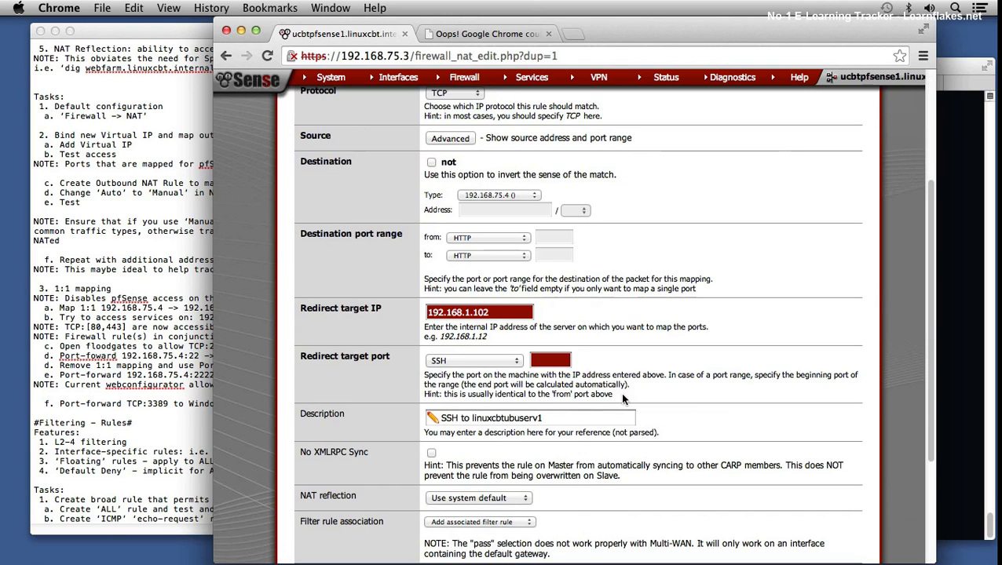
Step: Set the redirect target port to HTTP and change the description to "HTTP to linuxcbtubuserv1"
{"action": "left_click", "coordinate": [498, 362]}
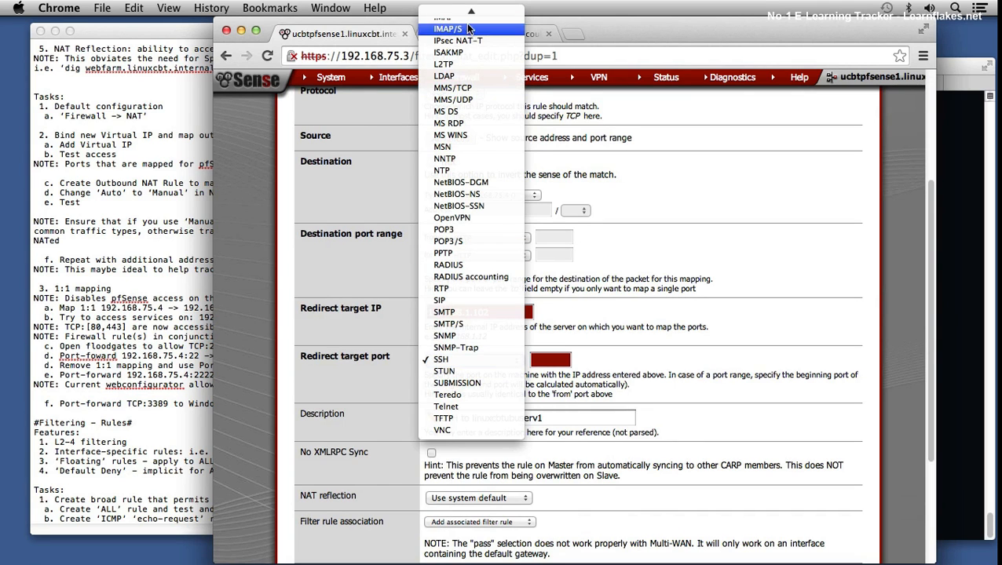
{"action": "mouse_move", "coordinate": [472, 14]}
{"action": "left_click", "coordinate": [454, 72]}
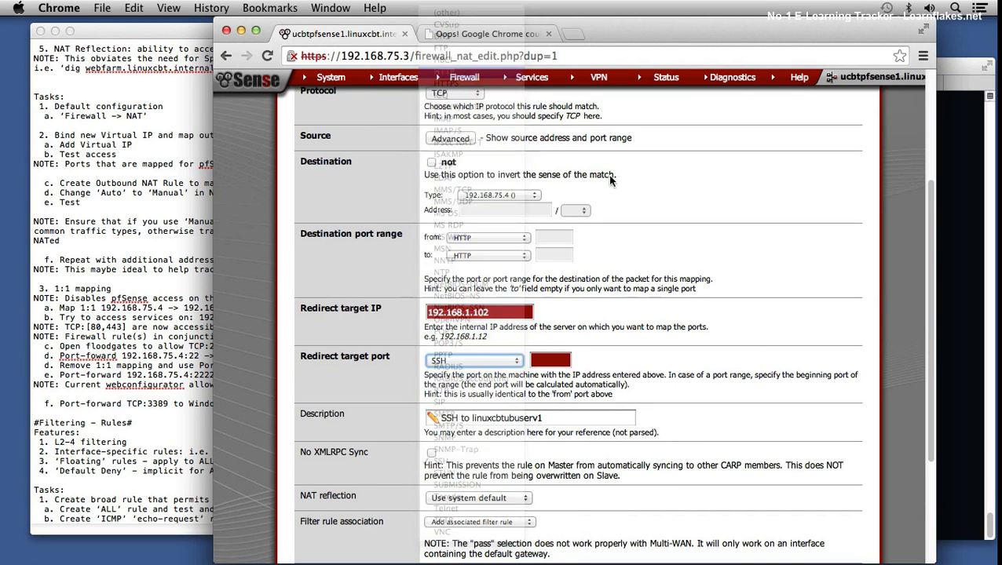
{"action": "scroll", "coordinate": [752, 355], "scroll_direction": "down", "scroll_amount": 3}
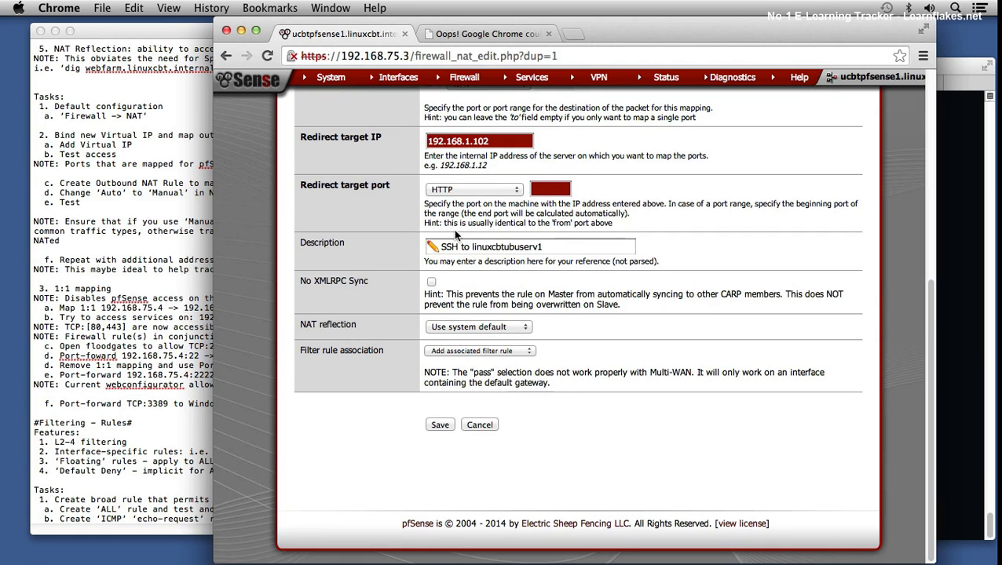
{"action": "double_click", "coordinate": [448, 247]}
{"action": "type", "text": "HTTP"}
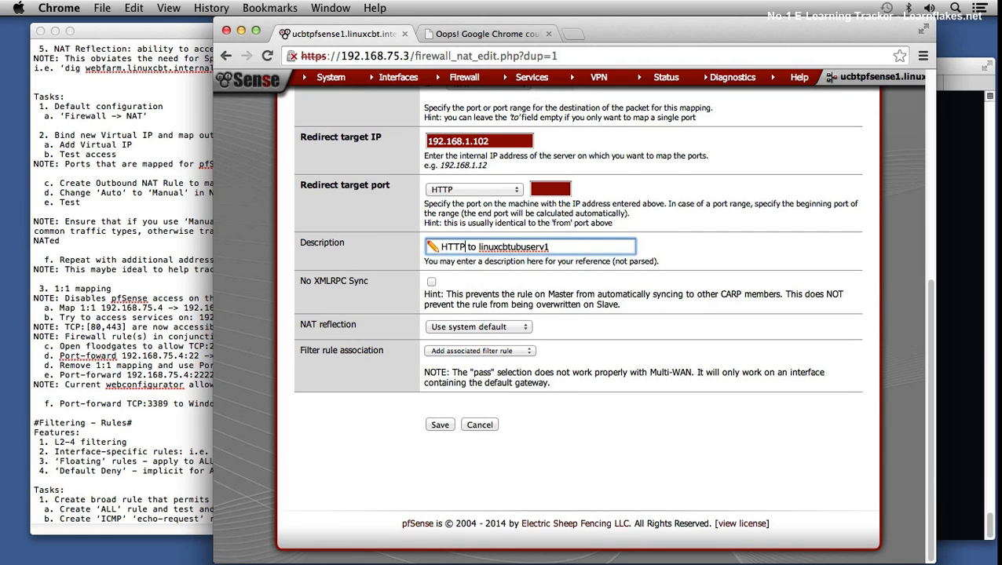
Step: Save the HTTP port forward, apply the NAT changes and dismiss the notice
{"action": "left_click", "coordinate": [441, 425]}
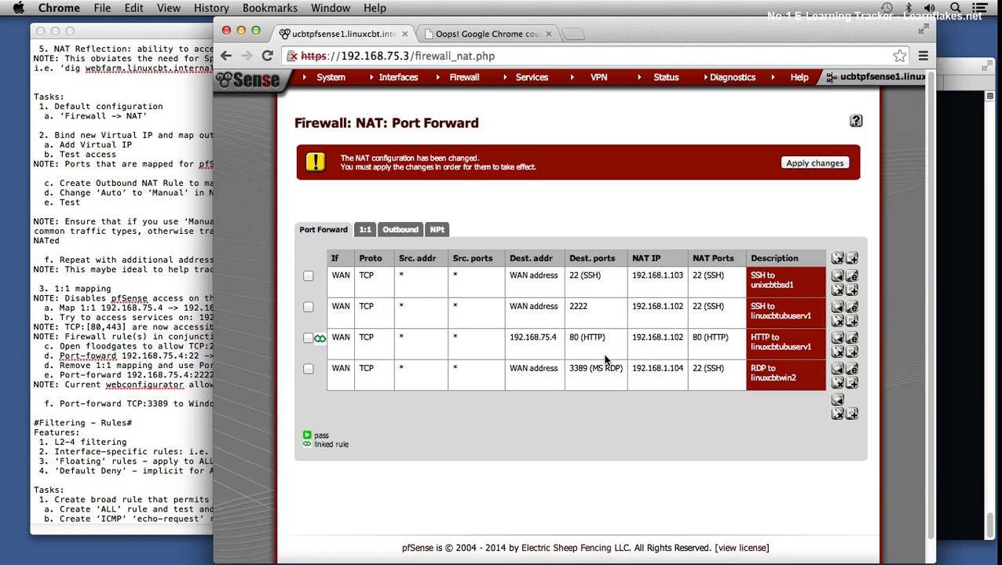
{"action": "left_click", "coordinate": [794, 162]}
{"action": "left_click", "coordinate": [845, 165]}
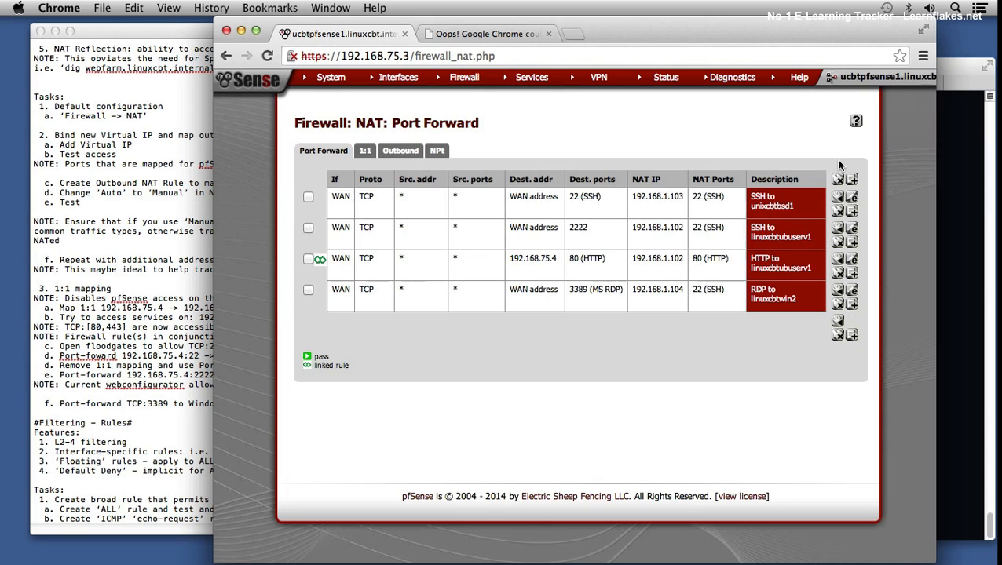
Step: Review the WAN firewall rules, then switch to the terminal and test telnet to 192.168.1.102 on port 80, aborting the attempt
{"action": "mouse_move", "coordinate": [471, 89]}
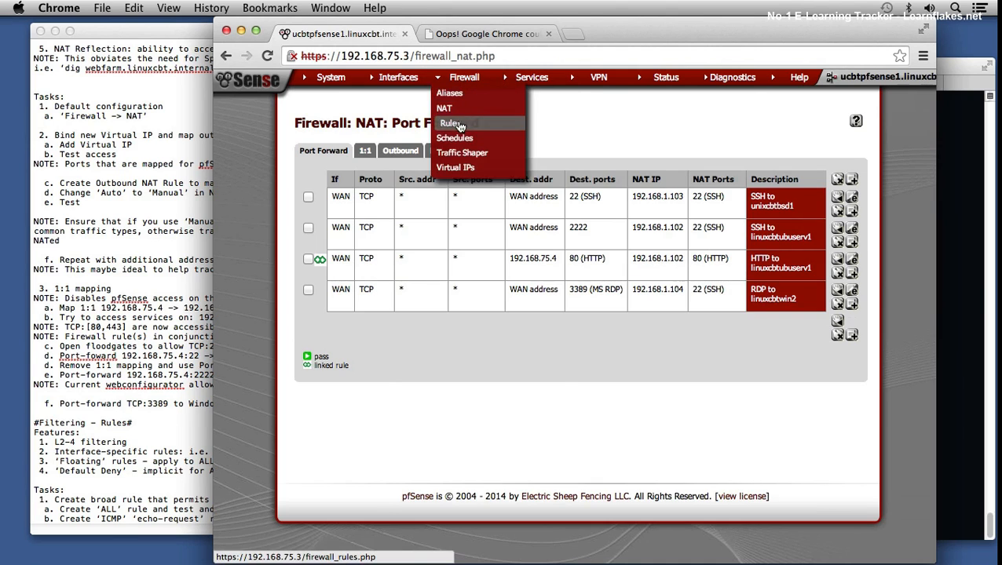
{"action": "left_click", "coordinate": [460, 124]}
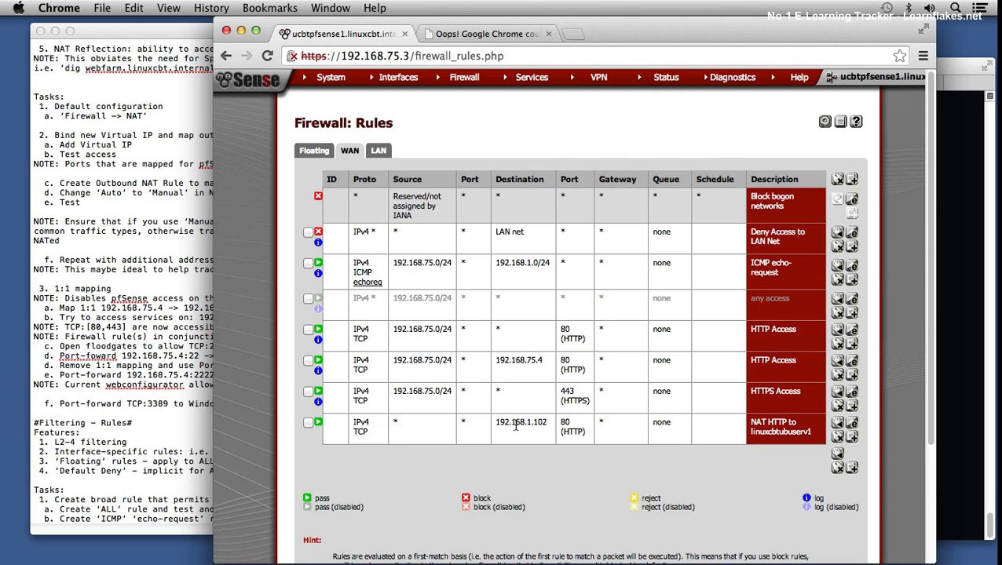
{"action": "left_click", "coordinate": [954, 293]}
{"action": "key", "text": "Up"}
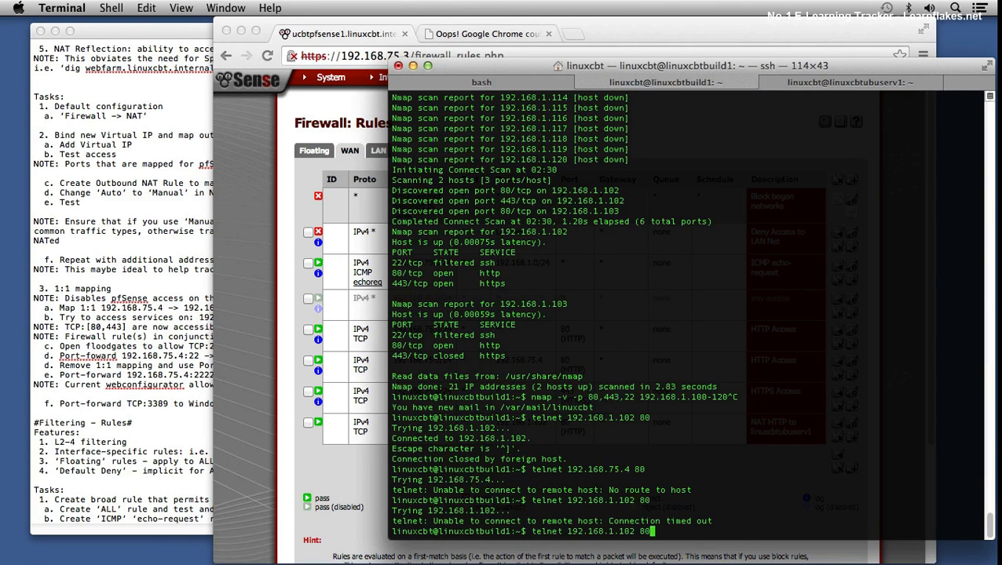
{"action": "key", "text": "Return"}
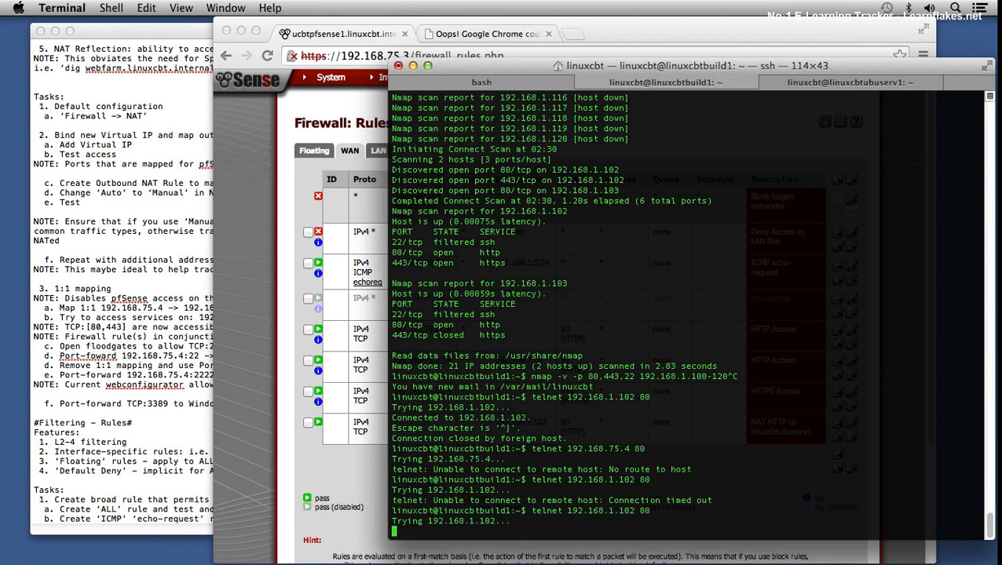
{"action": "key", "text": "ctrl+c"}
Step: Test telnet to the virtual IP 192.168.75.4 on port 80
{"action": "key", "text": "Up"}
{"action": "key", "text": "BackSpace"}
{"action": "key", "text": "BackSpace"}
{"action": "key", "text": "BackSpace"}
{"action": "key", "text": "BackSpace"}
{"action": "key", "text": "BackSpace"}
{"action": "key", "text": "BackSpace"}
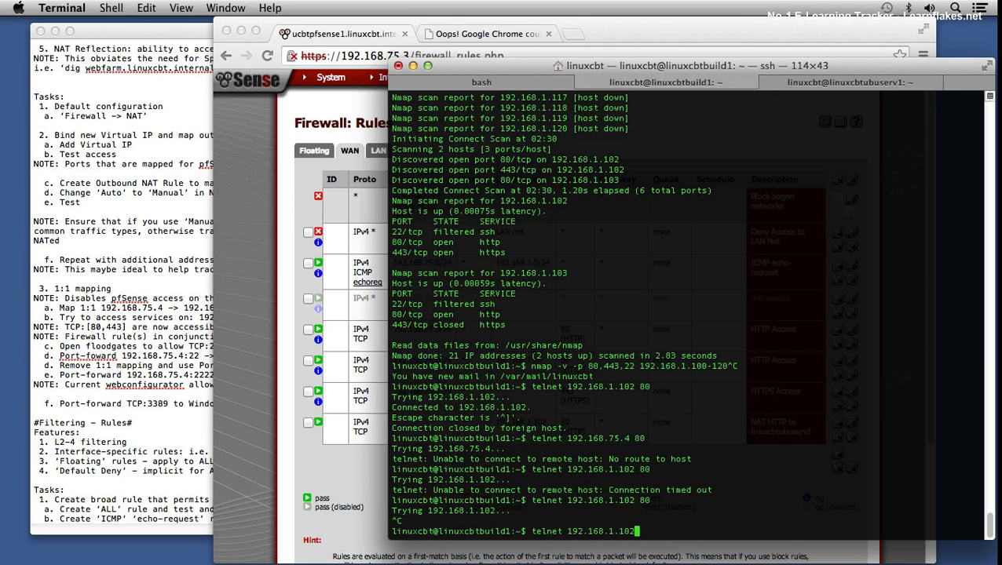
{"action": "key", "text": "BackSpace"}
{"action": "key", "text": "BackSpace"}
{"action": "type", "text": "75.4 80"}
{"action": "key", "text": "Return"}
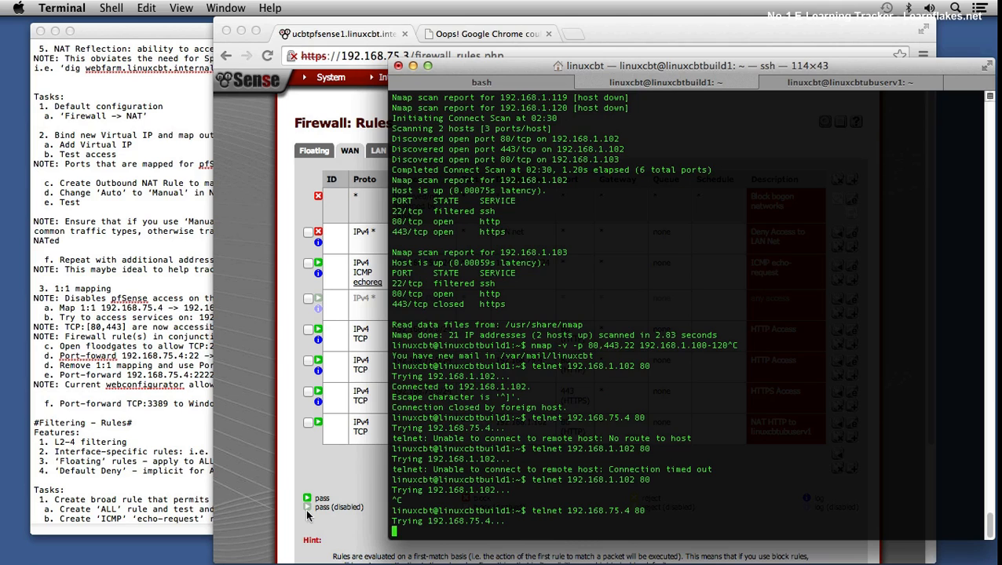
Step: Switch back to Chrome and check the destination address of the HTTP to linuxcbtubuserv1 entry among the NAT port forwards
{"action": "left_click", "coordinate": [297, 443]}
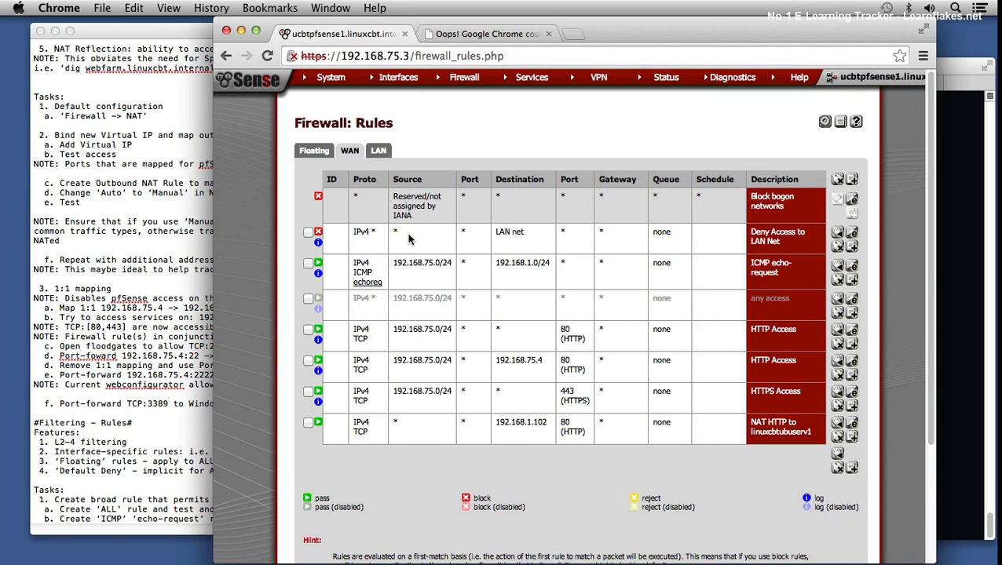
{"action": "mouse_move", "coordinate": [463, 84]}
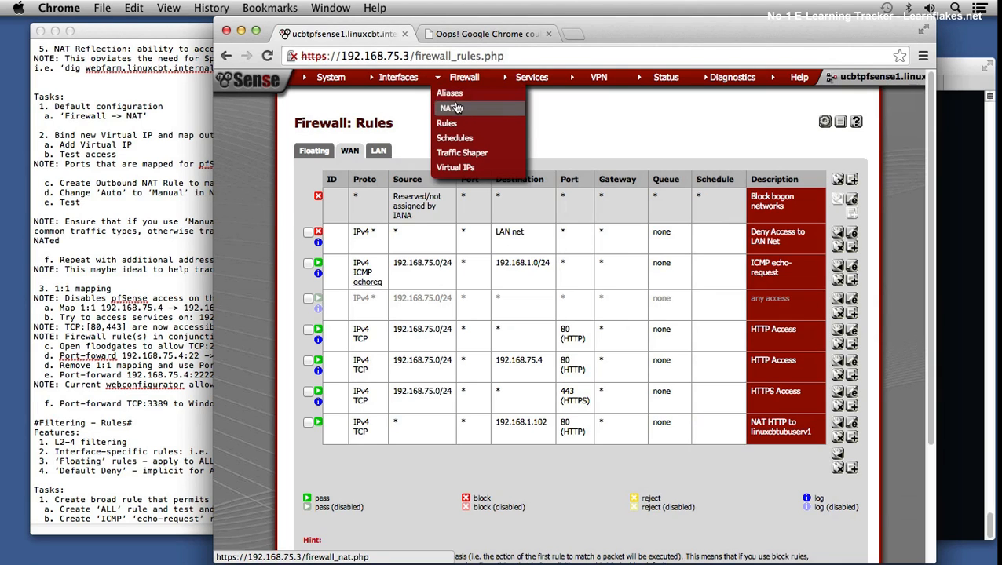
{"action": "left_click", "coordinate": [451, 109]}
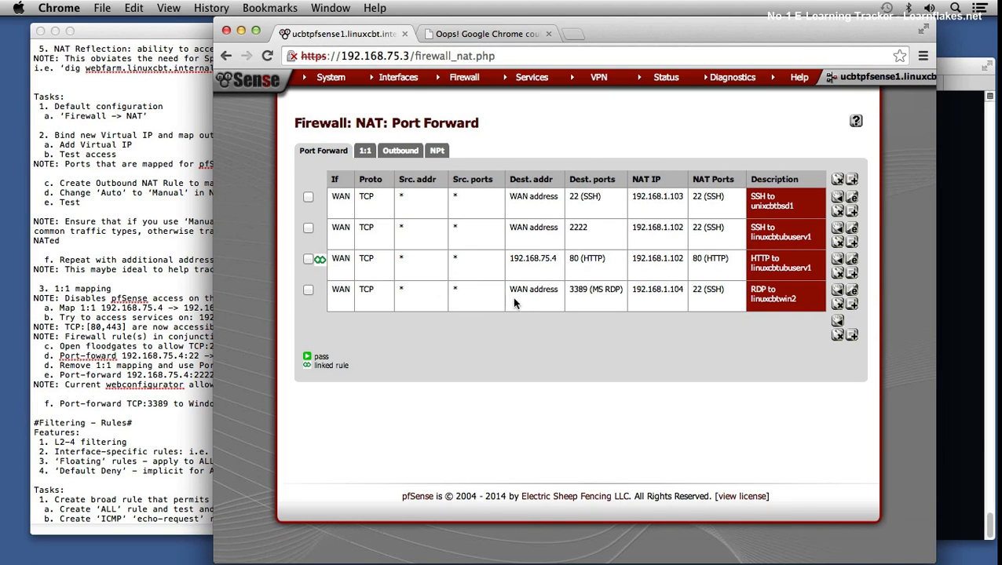
{"action": "left_click_drag", "start_coordinate": [519, 258], "coordinate": [549, 258]}
{"action": "left_click", "coordinate": [552, 267]}
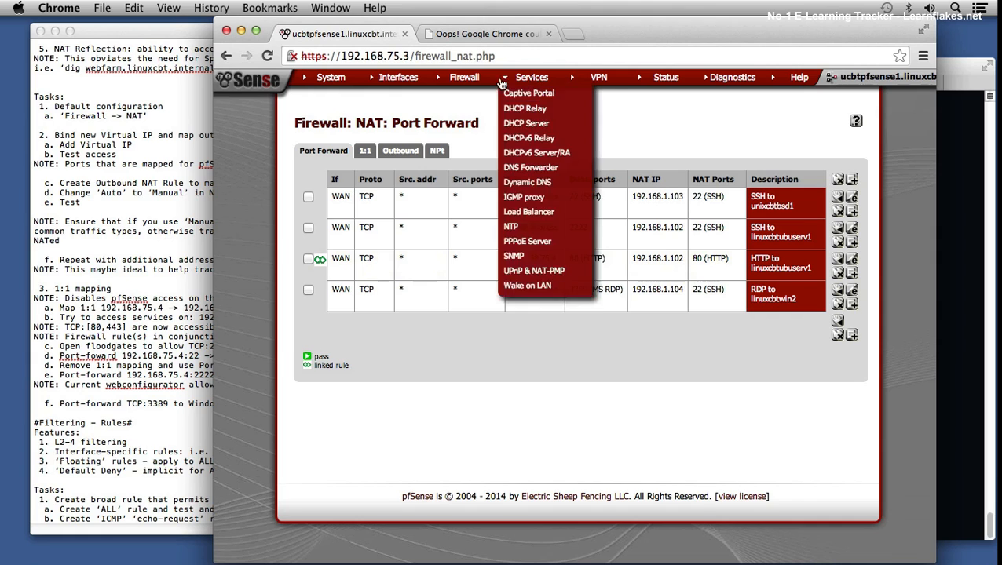
Step: Disable the Deny Access to LAN Net rule on the WAN interface and apply the changes
{"action": "mouse_move", "coordinate": [477, 79]}
{"action": "left_click", "coordinate": [453, 124]}
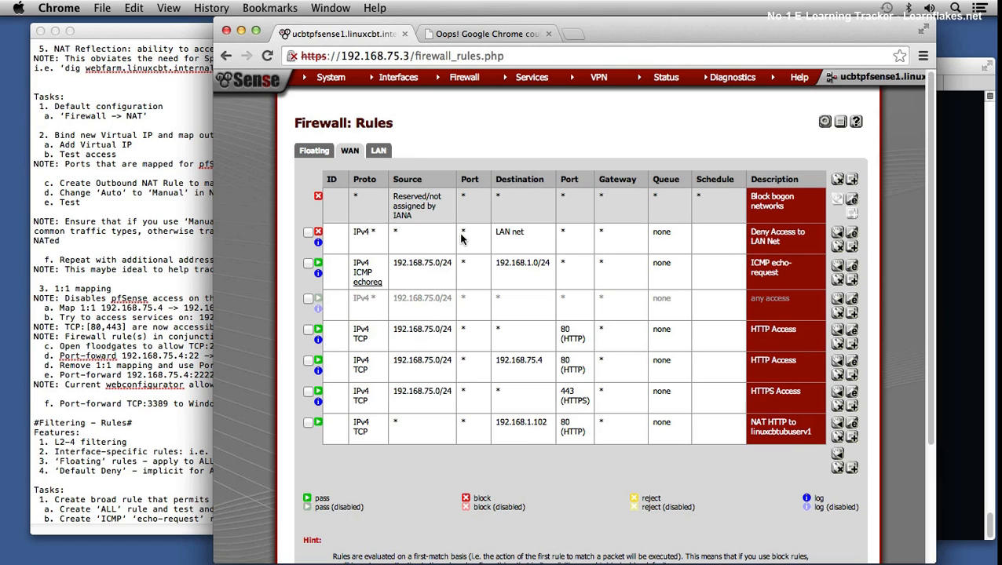
{"action": "left_click", "coordinate": [318, 232]}
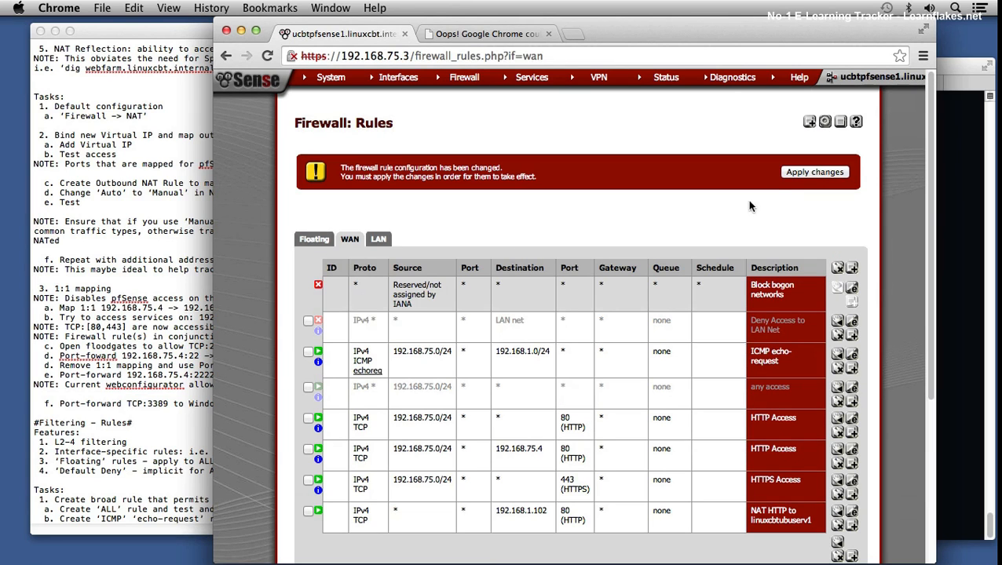
{"action": "left_click", "coordinate": [809, 171]}
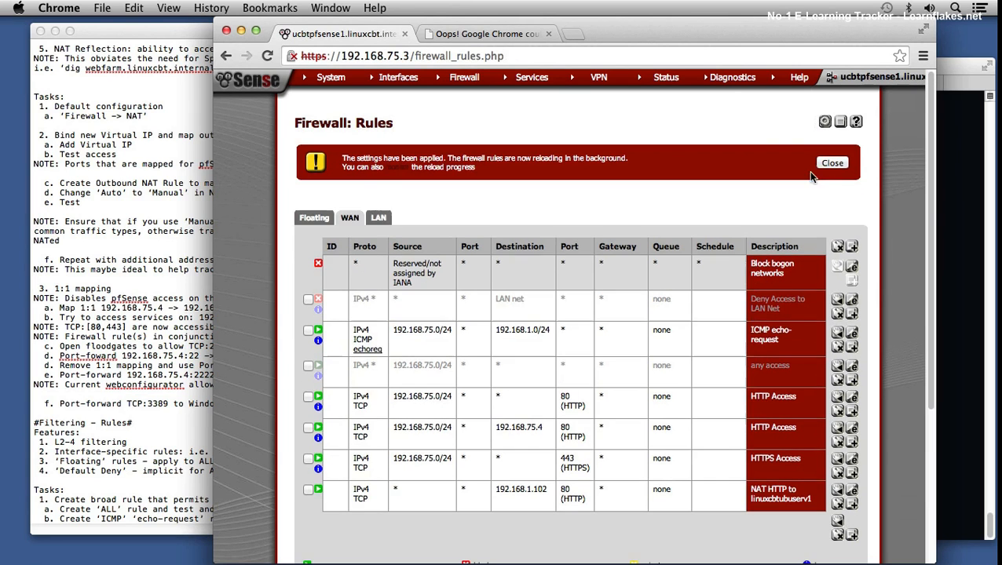
Step: In the terminal, abort the pending attempt, retry telnet to 192.168.75.4 on port 80 and submit ^] to the web server
{"action": "left_click", "coordinate": [956, 196]}
{"action": "key", "text": "ctrl+c"}
{"action": "key", "text": "Up"}
{"action": "key", "text": "Return"}
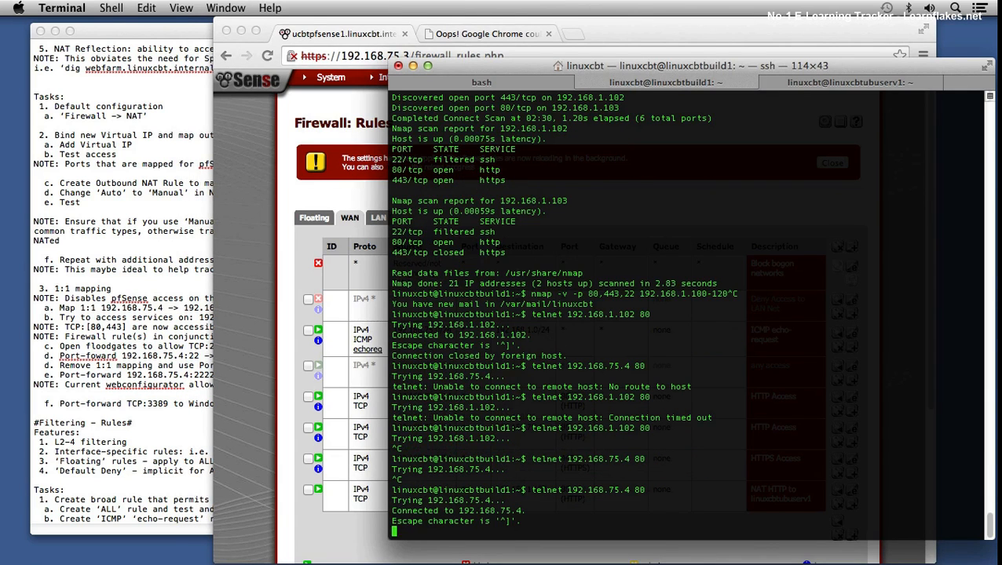
{"action": "key", "text": "ctrl+]"}
{"action": "type", "text": "]"}
{"action": "key", "text": "Return"}
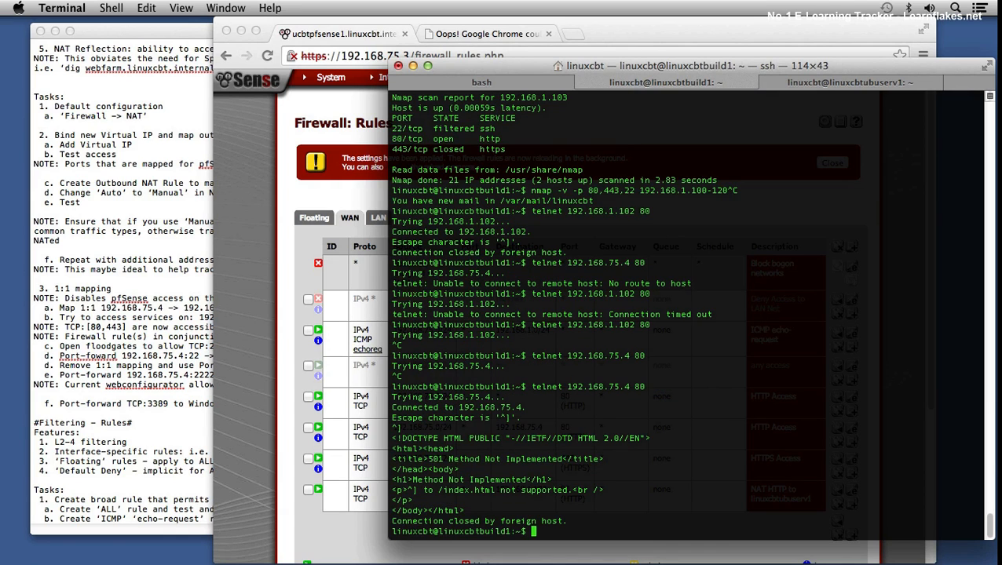
Step: Telnet directly to 192.168.1.102 on port 80 and submit ^] to the web server
{"action": "key", "text": "Up"}
{"action": "key", "text": "Up"}
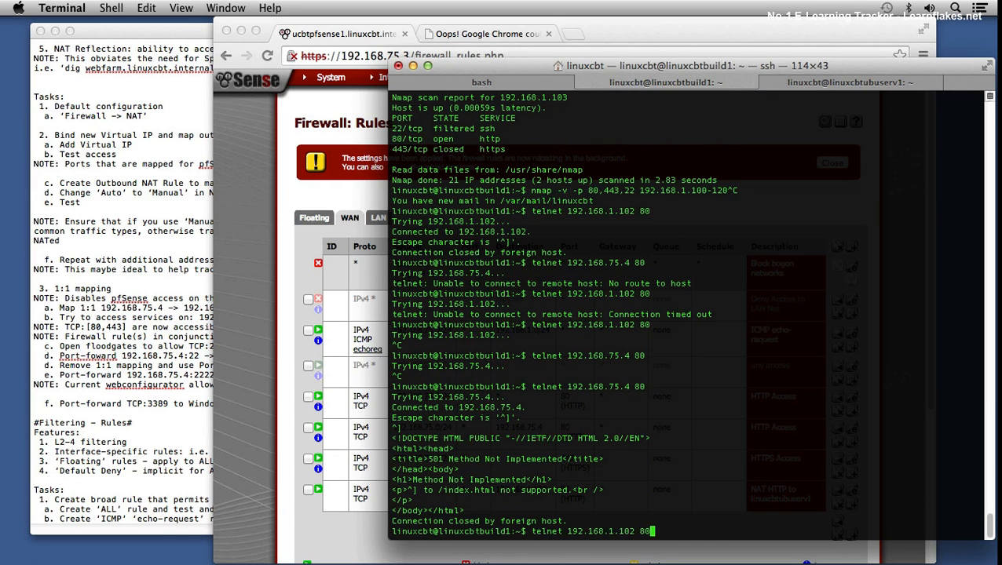
{"action": "key", "text": "Return"}
{"action": "type", "text": "^]"}
{"action": "key", "text": "Return"}
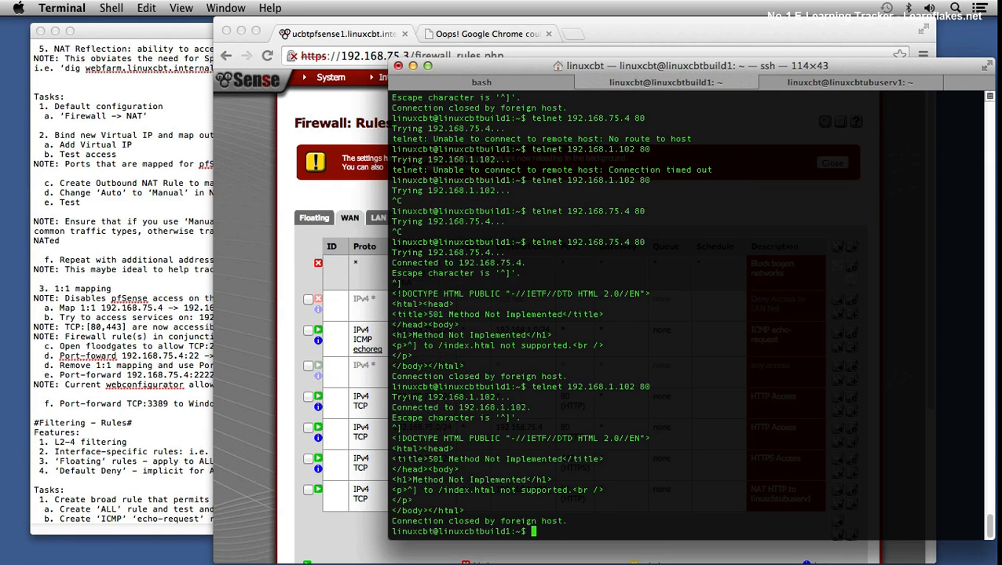
Step: Telnet to 192.168.1.103 on port 80 and submit ^] to the web server
{"action": "key", "text": "Up"}
{"action": "key", "text": "BackSpace"}
{"action": "key", "text": "BackSpace"}
{"action": "key", "text": "BackSpace"}
{"action": "key", "text": "BackSpace"}
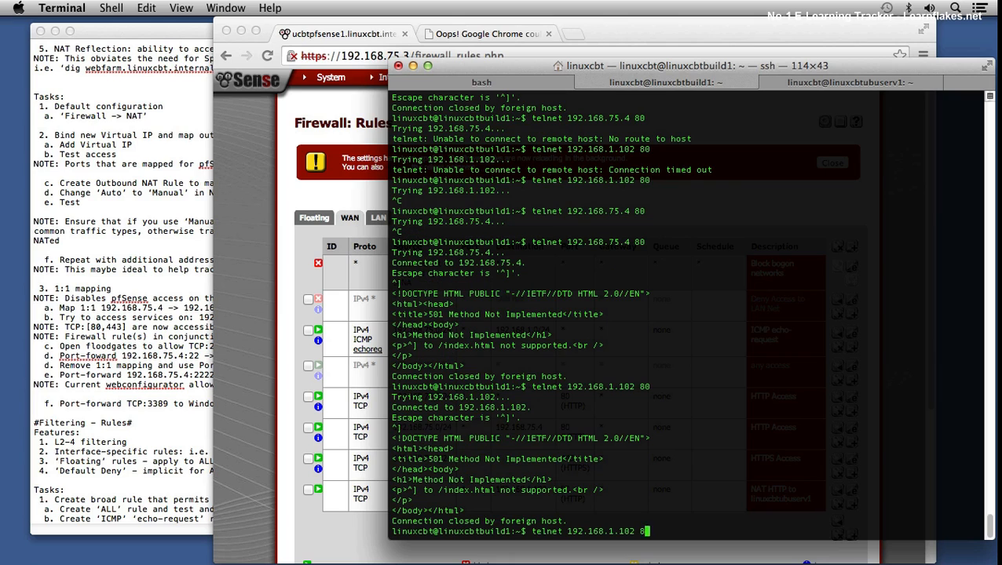
{"action": "type", "text": "3 80"}
{"action": "key", "text": "Return"}
{"action": "key", "text": "ctrl+bracketright"}
{"action": "type", "text": "]"}
{"action": "key", "text": "Return"}
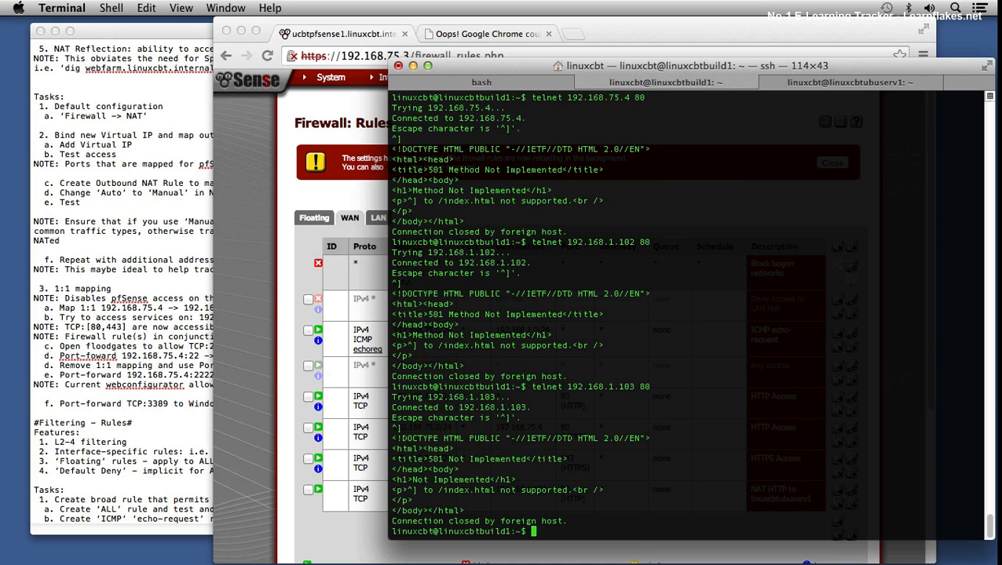
Step: Switch back to Chrome and examine the source and destination of the first HTTP Access rule on the WAN
{"action": "left_click", "coordinate": [277, 321]}
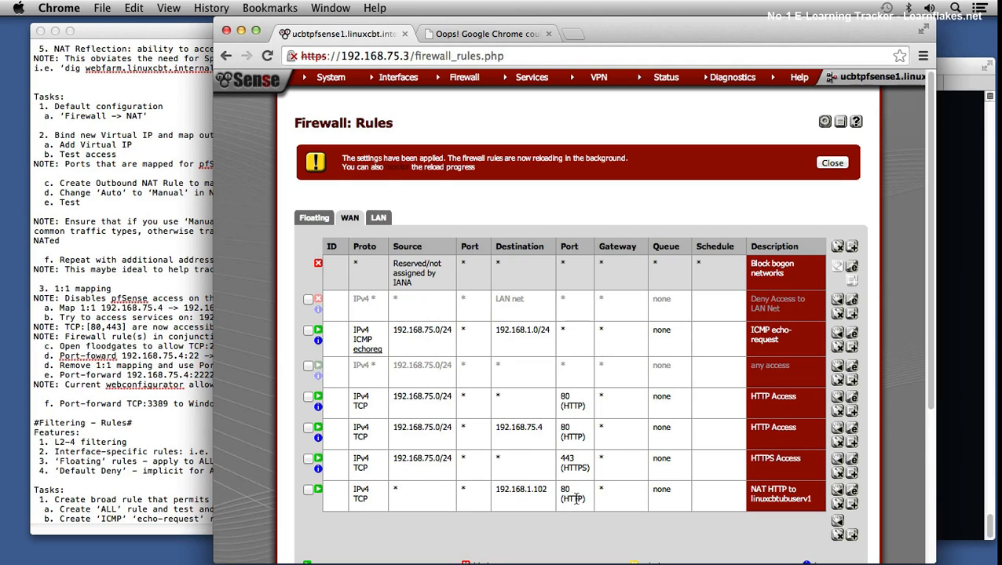
{"action": "left_click_drag", "start_coordinate": [416, 398], "coordinate": [437, 397]}
{"action": "left_click", "coordinate": [500, 398]}
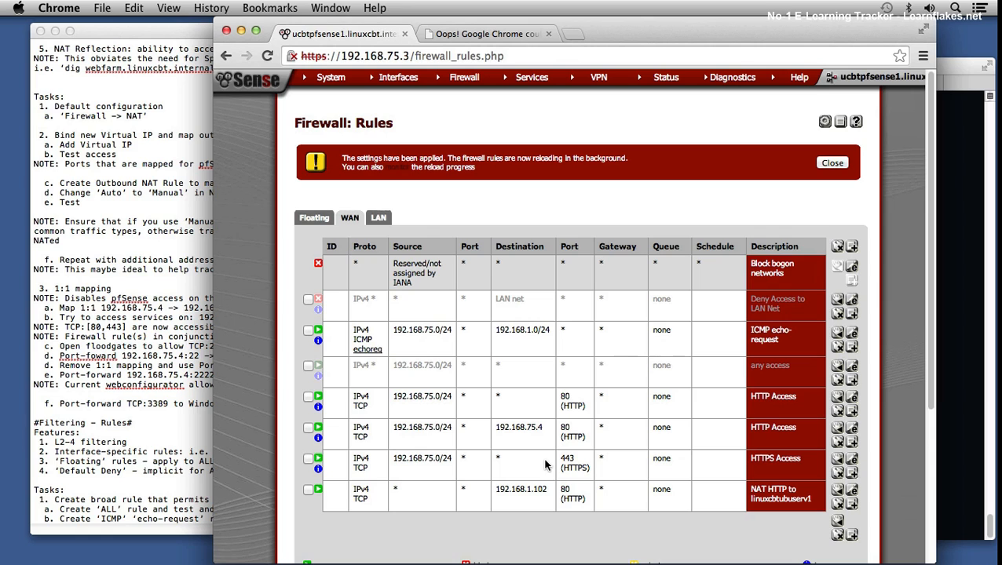
Step: Open the first HTTP Access rule on the WAN for editing and set its destination type to WAN address
{"action": "left_click", "coordinate": [853, 399]}
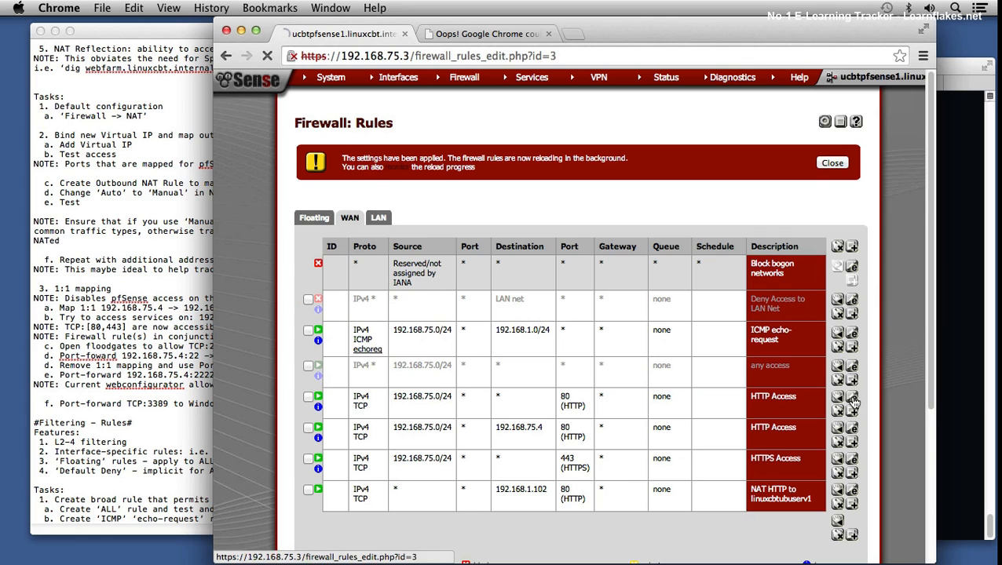
{"action": "scroll", "coordinate": [620, 361], "scroll_direction": "down", "scroll_amount": 3}
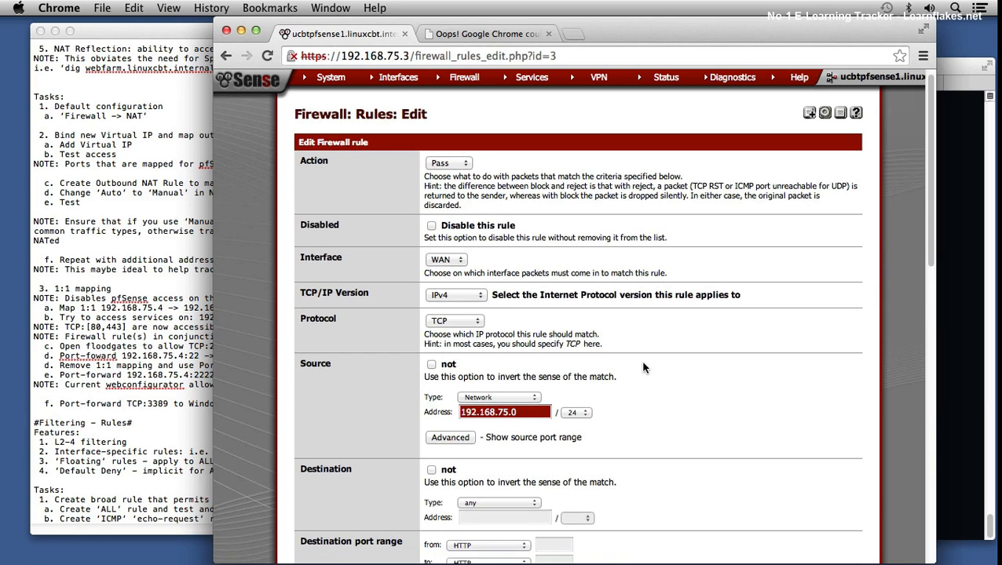
{"action": "left_click", "coordinate": [500, 422]}
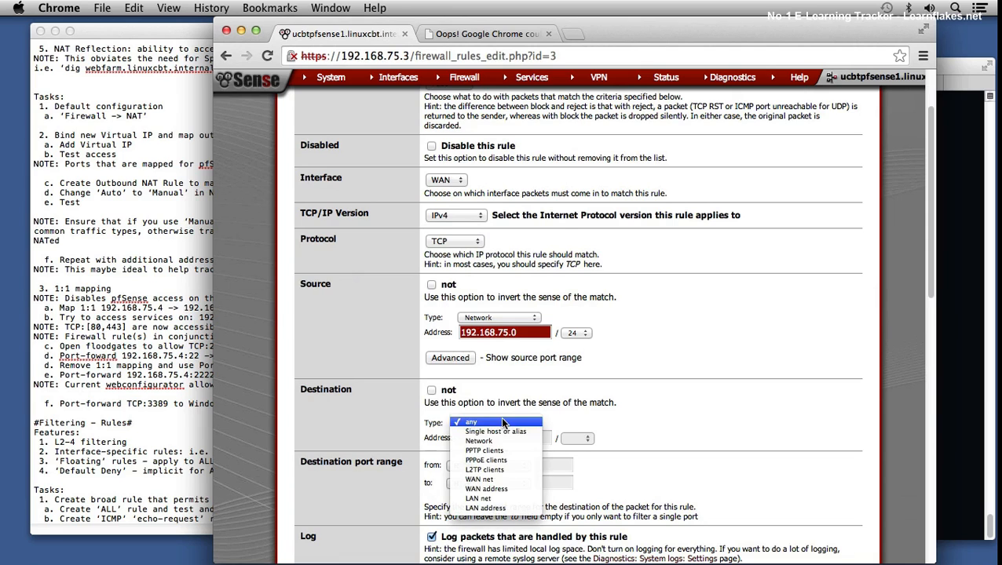
{"action": "left_click", "coordinate": [501, 433]}
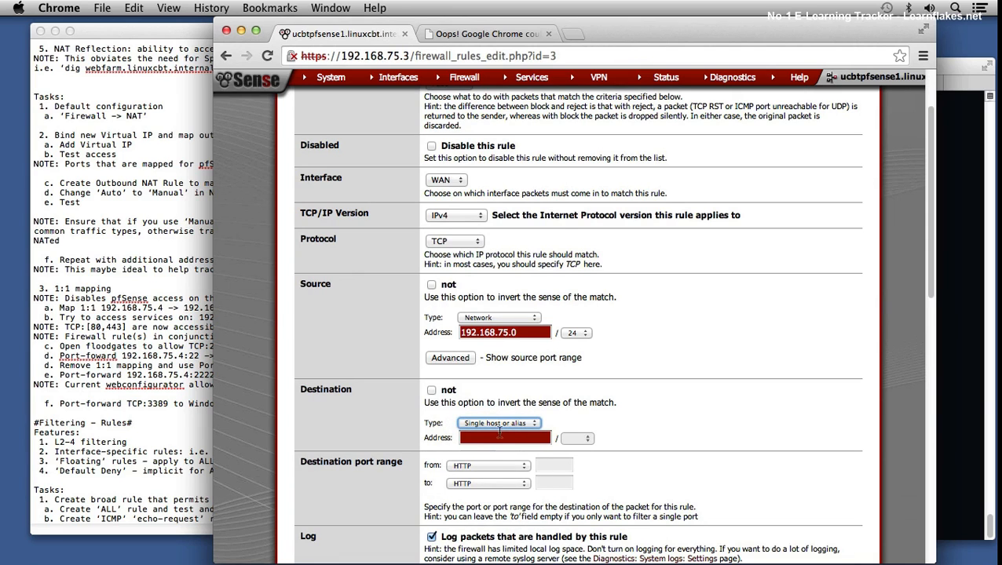
{"action": "left_click", "coordinate": [495, 422]}
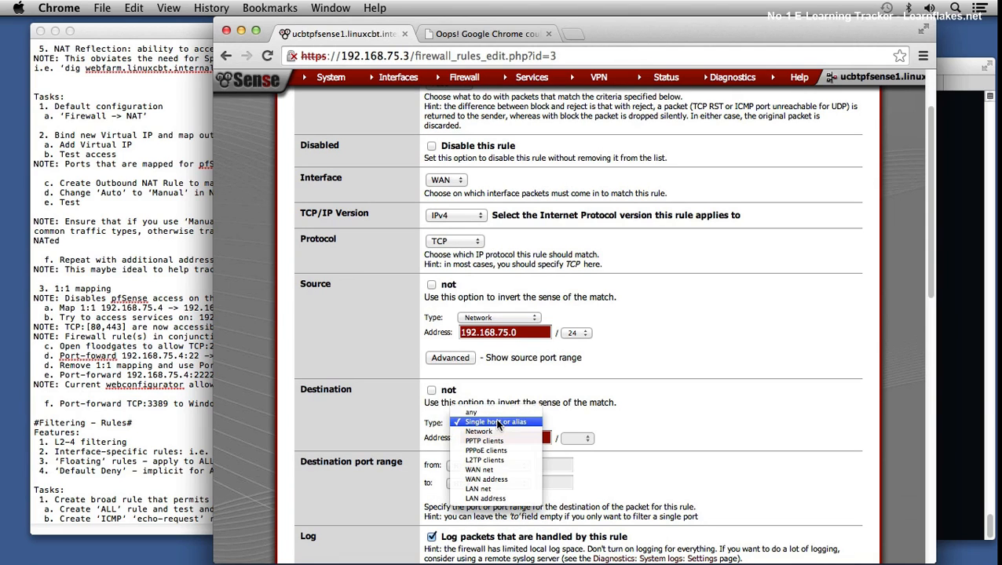
{"action": "left_click", "coordinate": [493, 479]}
Step: Extend the rule's description to "HTTP Access to pfSense" and save the rule
{"action": "scroll", "coordinate": [706, 438], "scroll_direction": "down", "scroll_amount": 5}
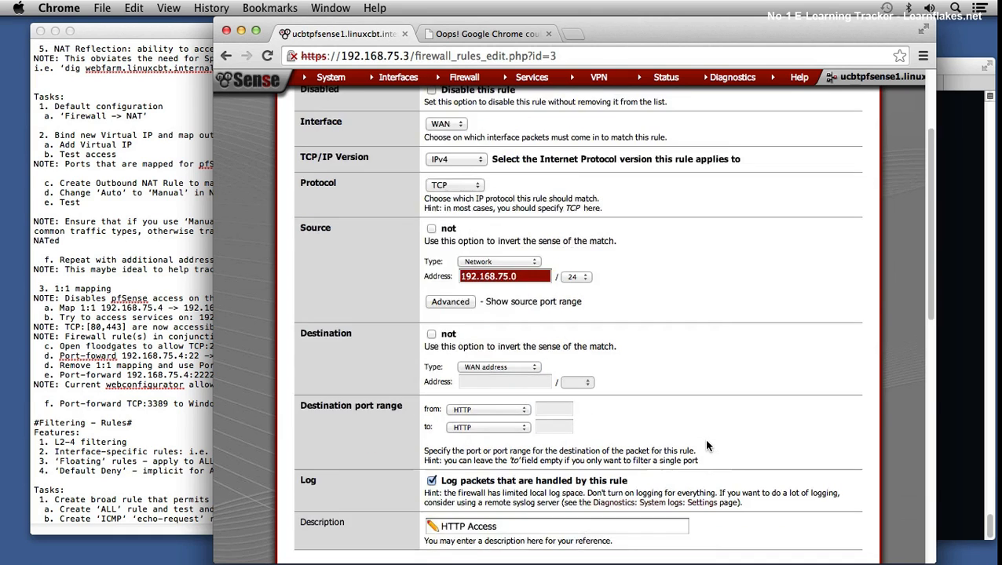
{"action": "left_click", "coordinate": [535, 383]}
{"action": "type", "text": "to pfSense"}
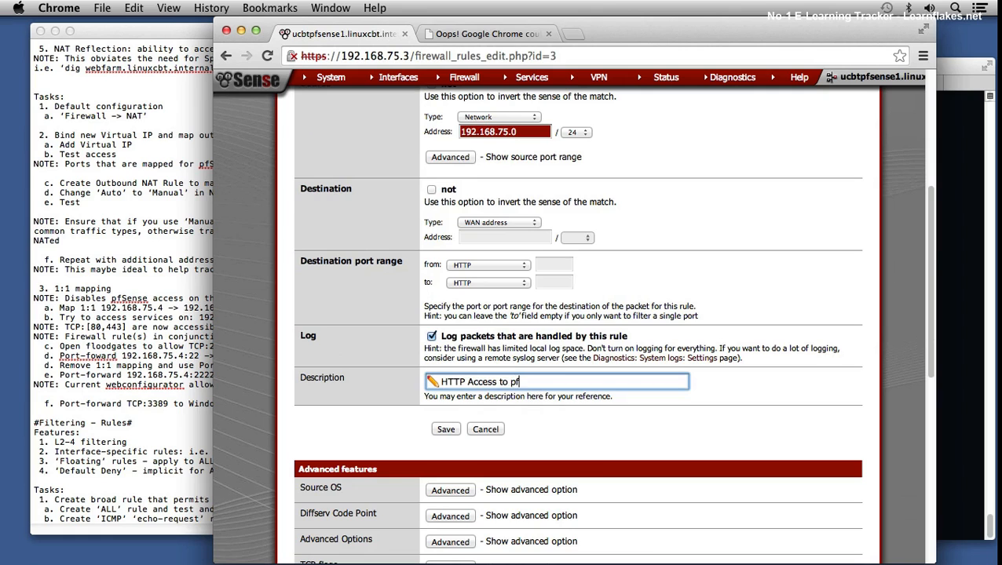
{"action": "left_click", "coordinate": [445, 430]}
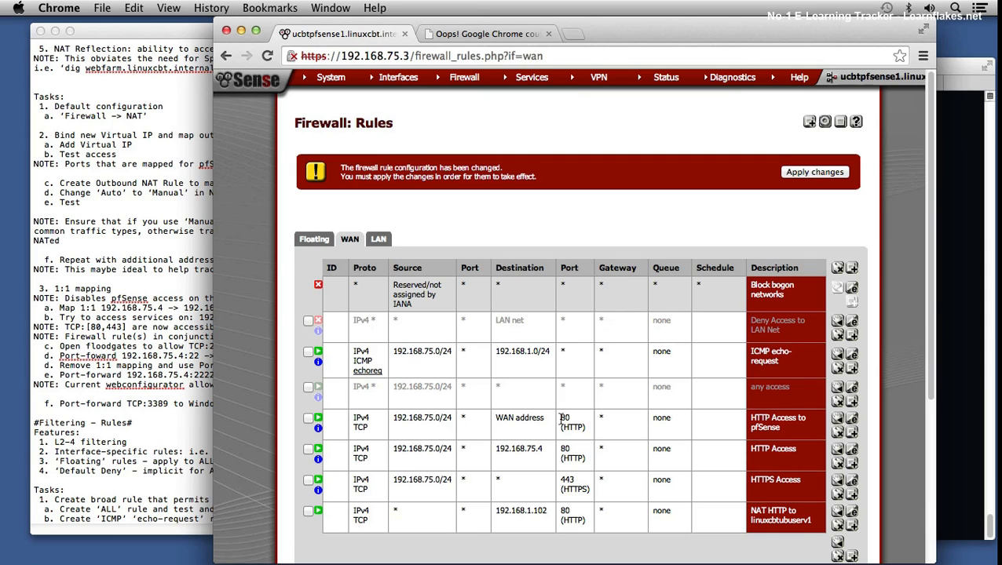
Step: Open the HTTPS Access rule for editing and set its destination type to WAN address
{"action": "left_click", "coordinate": [853, 482]}
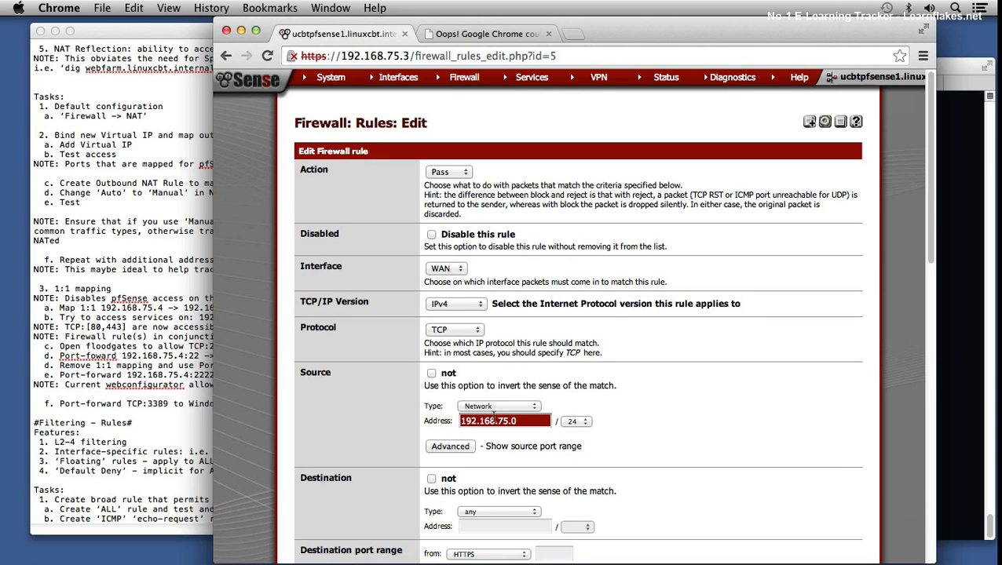
{"action": "scroll", "coordinate": [603, 475], "scroll_direction": "down", "scroll_amount": 1}
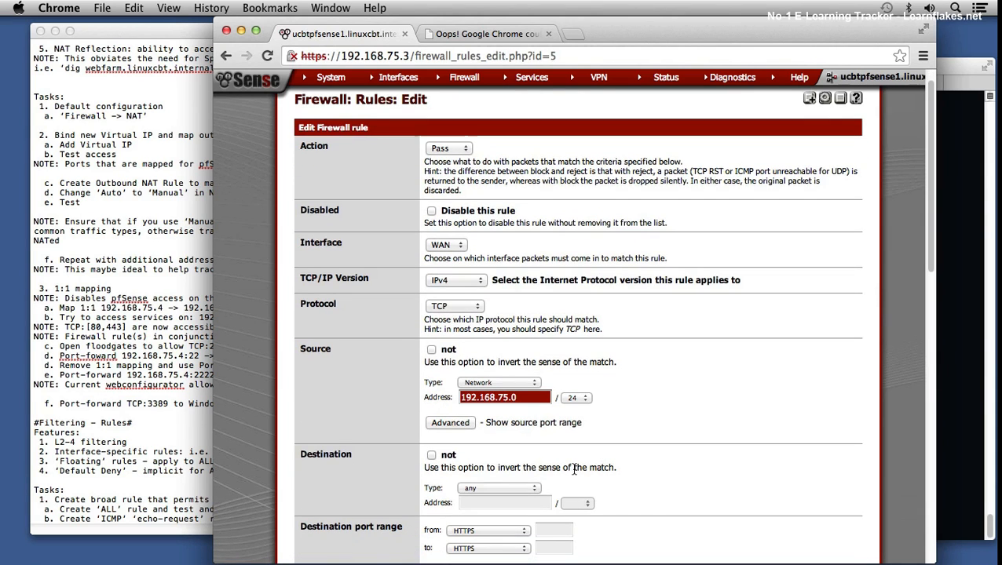
{"action": "left_click", "coordinate": [508, 487]}
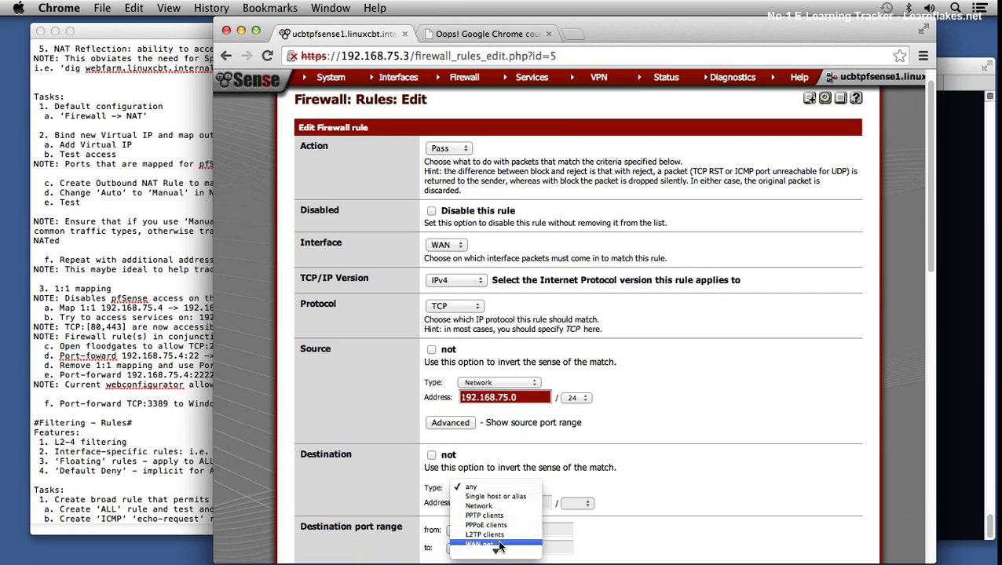
{"action": "left_click", "coordinate": [672, 455]}
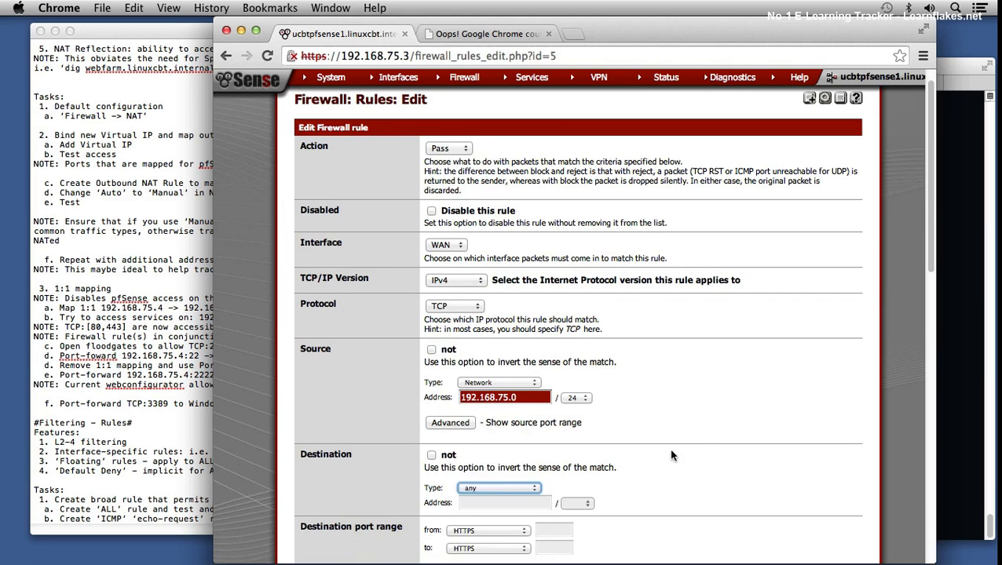
{"action": "scroll", "coordinate": [701, 437], "scroll_direction": "down", "scroll_amount": 4}
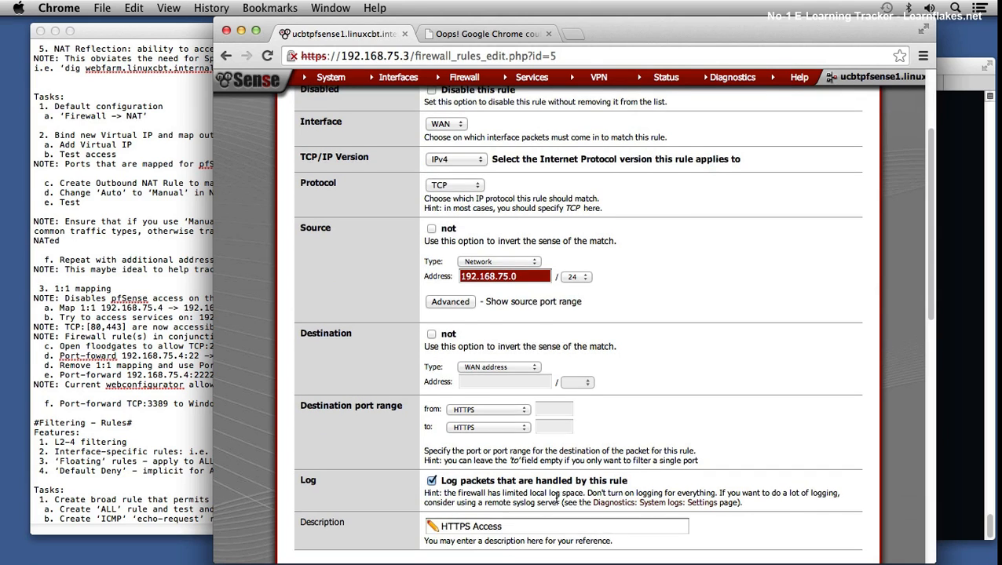
Step: Extend the rule's description to "HTTPS Access to pfSense" and save the rule
{"action": "scroll", "coordinate": [557, 498], "scroll_direction": "down", "scroll_amount": 1}
{"action": "left_click", "coordinate": [523, 517]}
{"action": "type", "text": "to pfSense"}
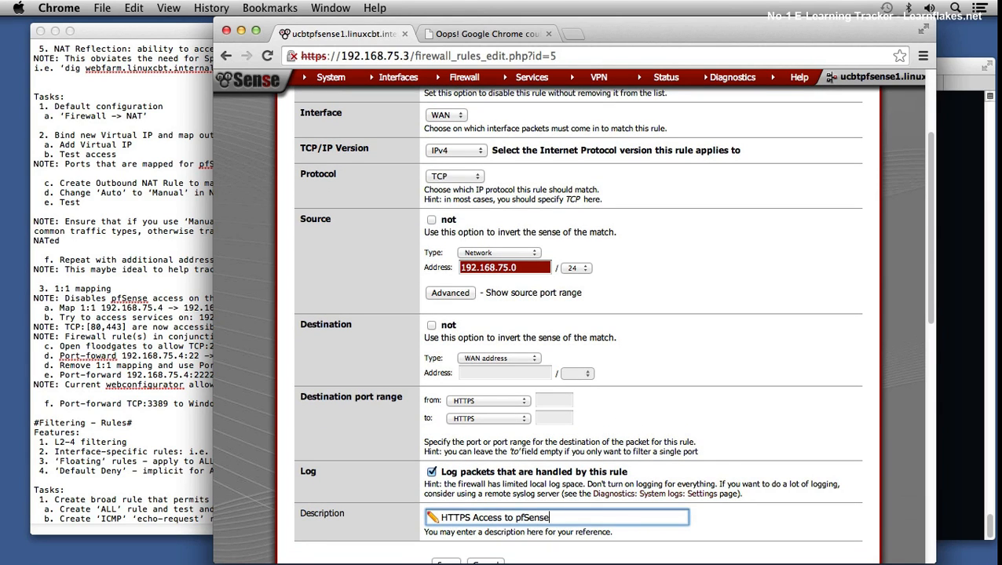
{"action": "scroll", "coordinate": [444, 542], "scroll_direction": "down", "scroll_amount": 2}
{"action": "left_click", "coordinate": [441, 542]}
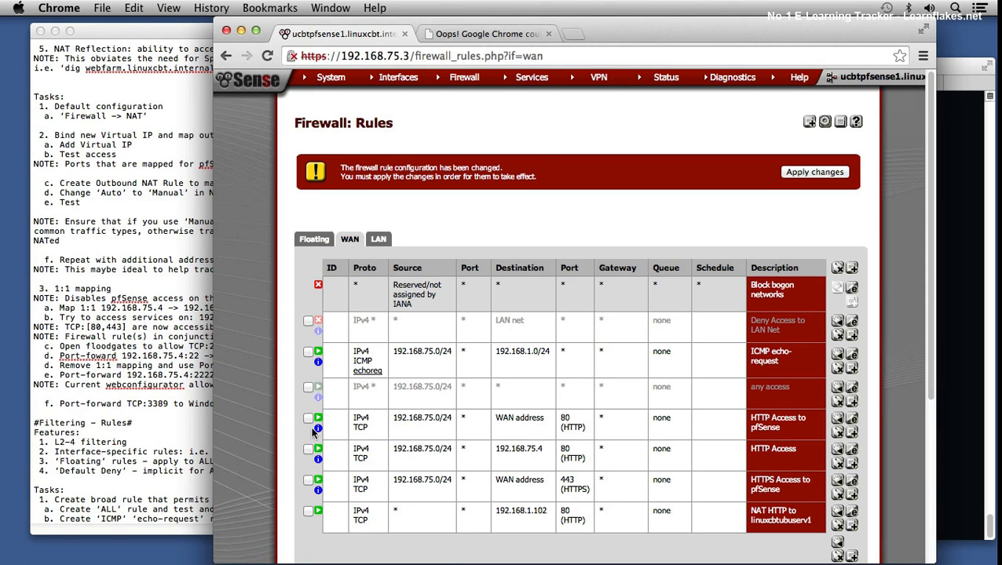
Step: Move the HTTPS Access to pfSense rule above the HTTP Access rule for 192.168.75.4 and apply the changes
{"action": "left_click", "coordinate": [308, 479]}
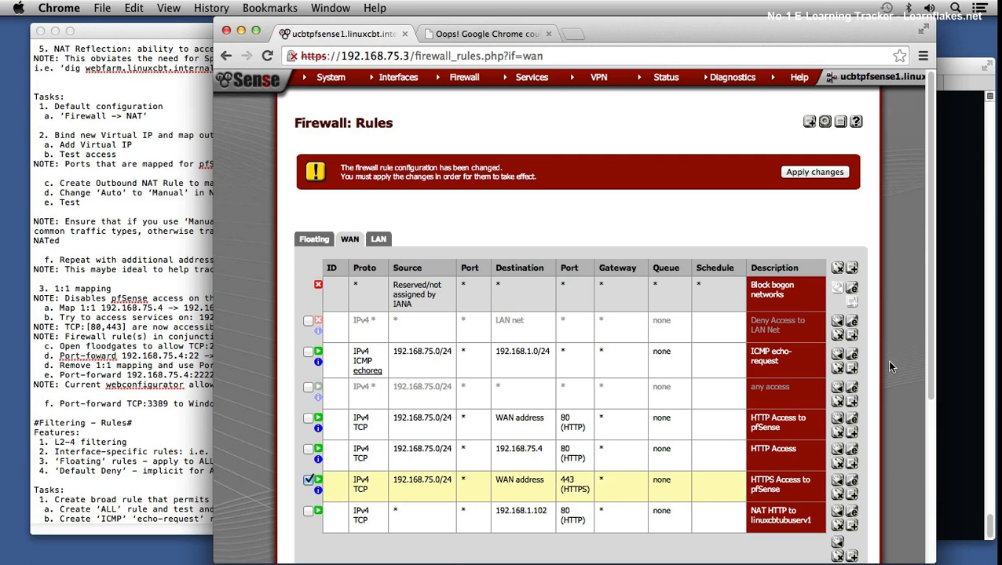
{"action": "left_click", "coordinate": [838, 449]}
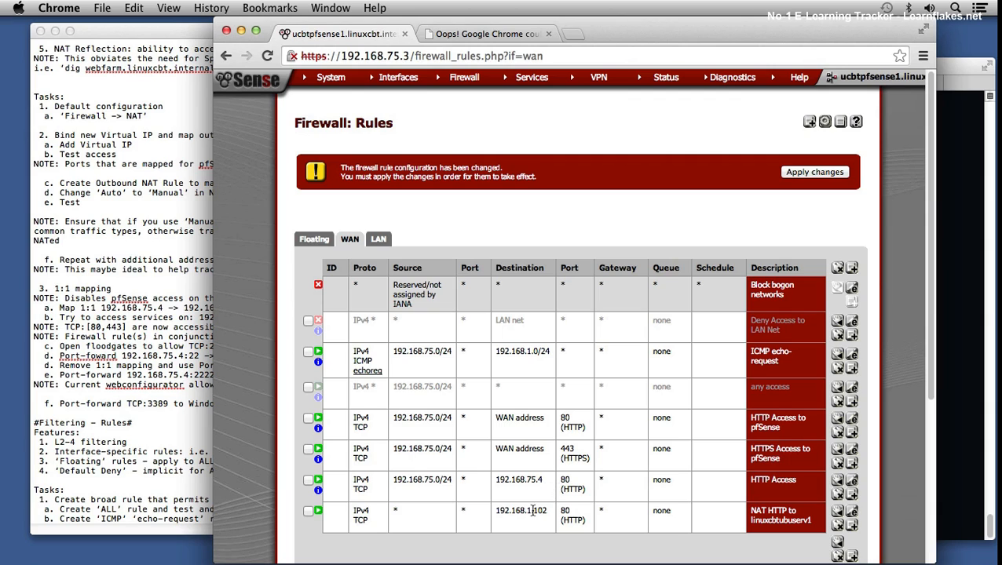
{"action": "left_click_drag", "start_coordinate": [503, 512], "coordinate": [550, 513]}
{"action": "left_click", "coordinate": [807, 175]}
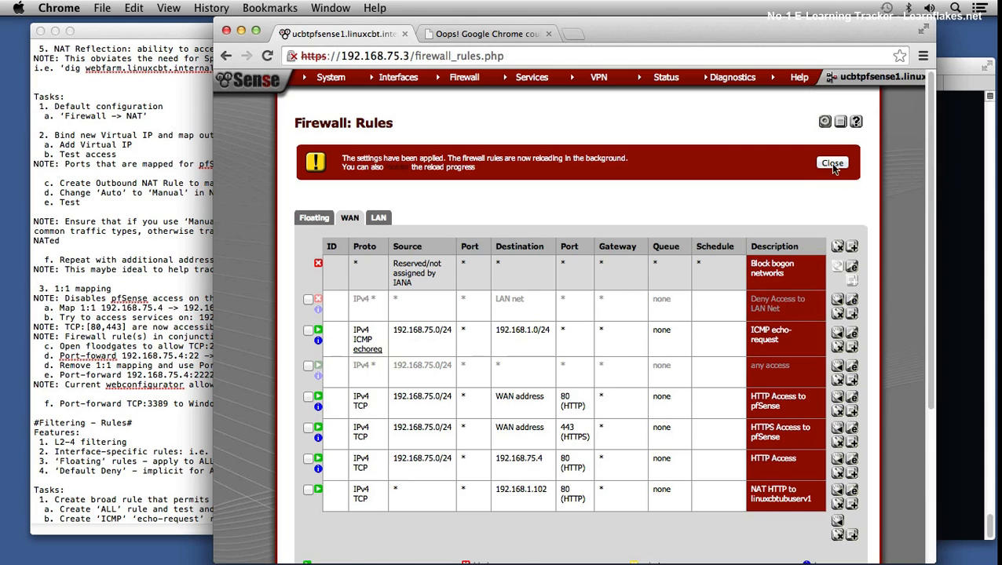
{"action": "left_click", "coordinate": [833, 163]}
Step: Switch to the terminal, try telnet to 192.168.1.103 on port 80 and abort the attempt
{"action": "left_click", "coordinate": [964, 170]}
{"action": "key", "text": "Up"}
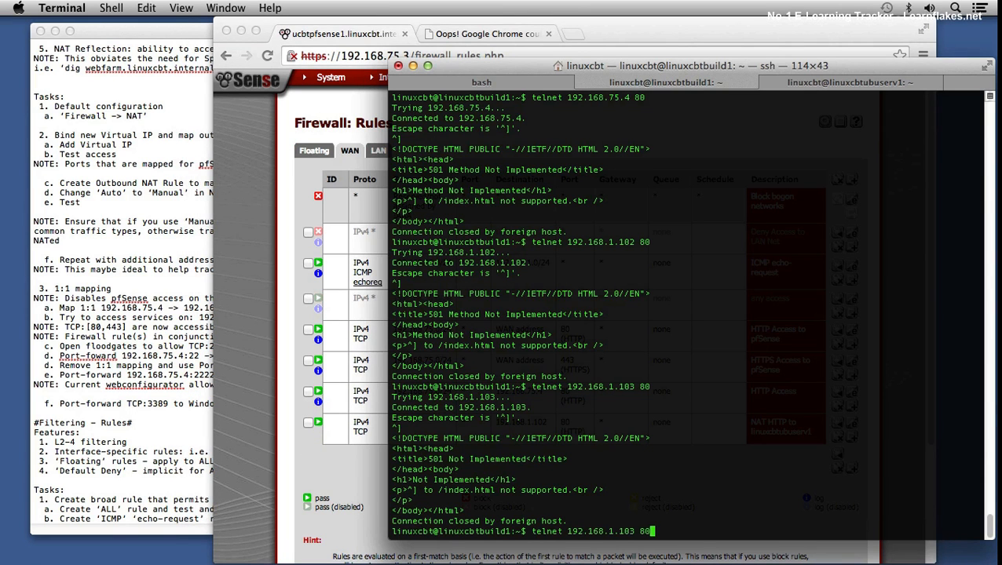
{"action": "key", "text": "Return"}
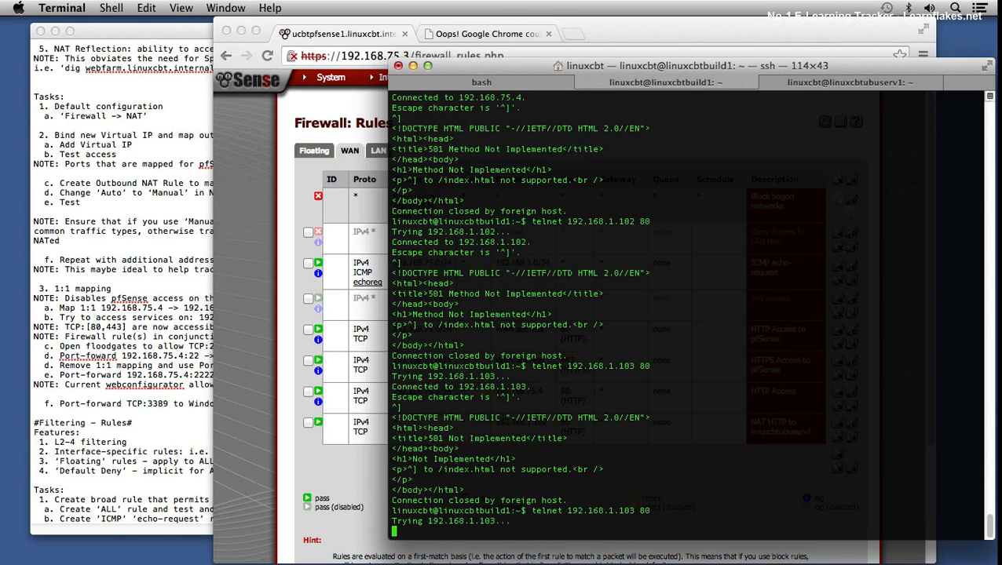
{"action": "key", "text": "ctrl+c"}
Step: Telnet again to 192.168.1.102 on port 80 and submit ^] to the web server
{"action": "key", "text": "Up"}
{"action": "key", "text": "Up"}
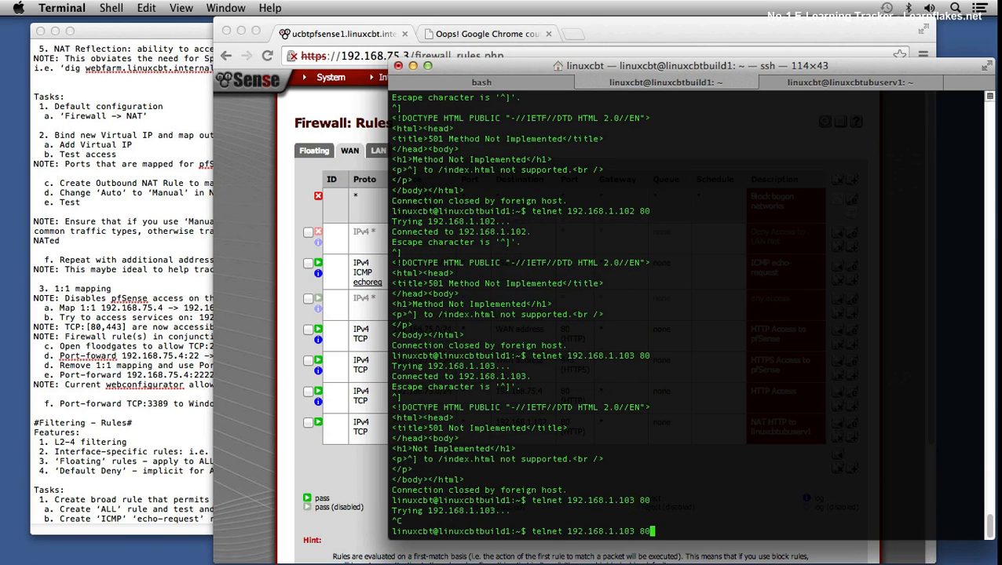
{"action": "key", "text": "Return"}
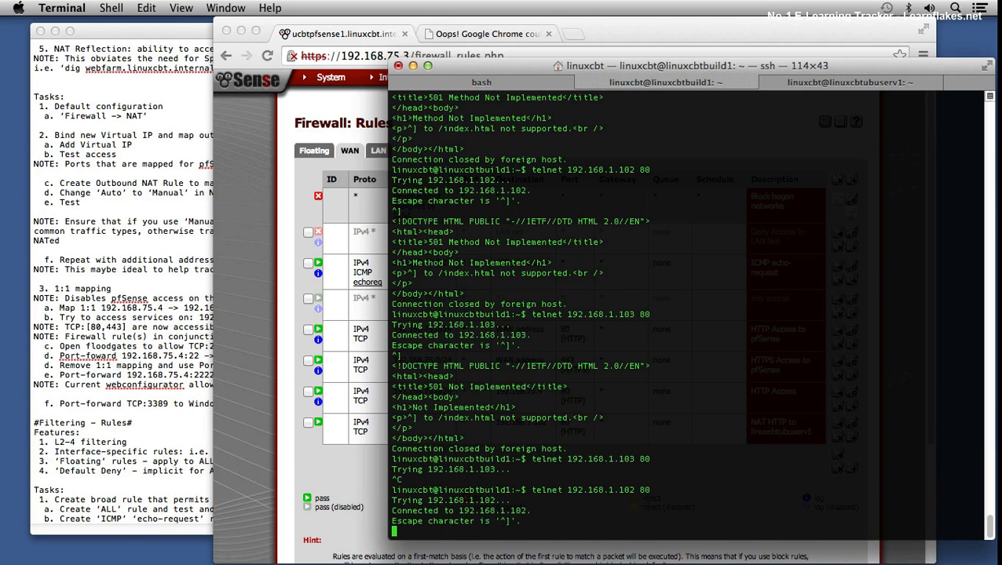
{"action": "type", "text": "^]"}
{"action": "key", "text": "Return"}
Step: Change the recalled command to telnet 192.168.75.4 80, run it and submit ^] to the web server
{"action": "key", "text": "Up"}
{"action": "key", "text": "BackSpace"}
{"action": "key", "text": "BackSpace"}
{"action": "key", "text": "BackSpace"}
{"action": "key", "text": "BackSpace"}
{"action": "key", "text": "BackSpace"}
{"action": "key", "text": "BackSpace"}
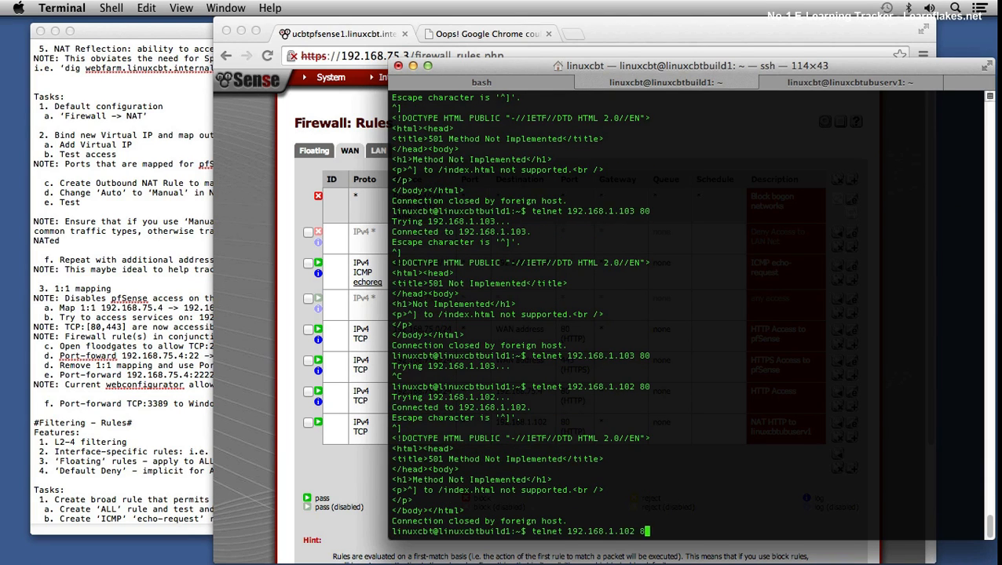
{"action": "key", "text": "BackSpace"}
{"action": "key", "text": "BackSpace"}
{"action": "type", "text": "75.4 80"}
{"action": "key", "text": "Return"}
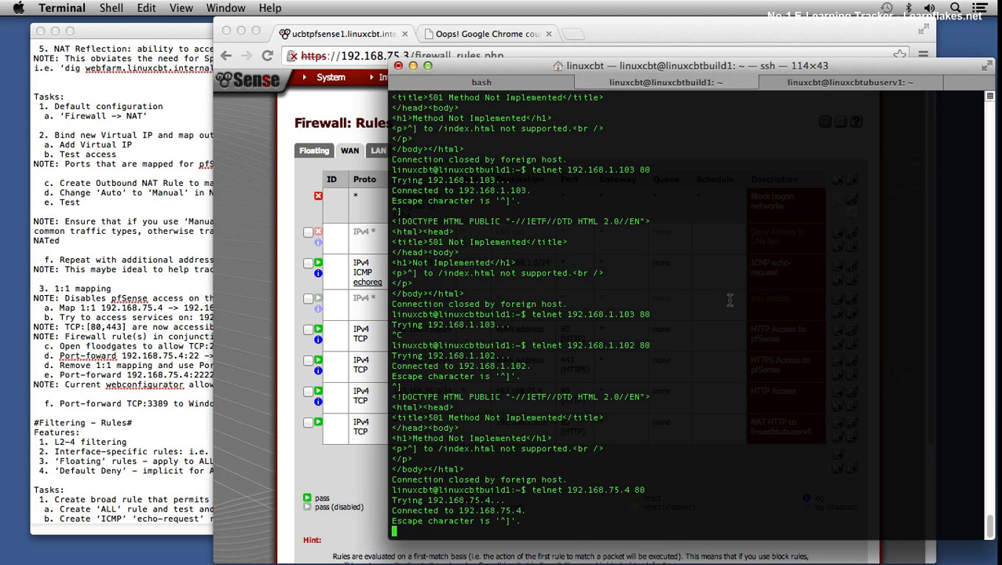
{"action": "key", "text": "ctrl+bracketright"}
{"action": "key", "text": "Return"}
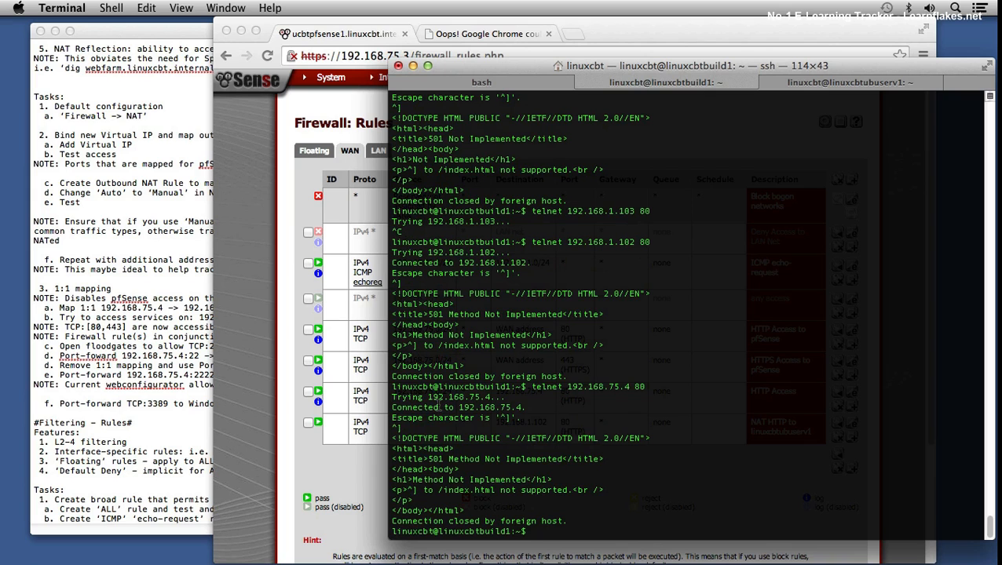
Step: Switch to Chrome and load 192.168.75.4 in the second tab to check the default web page
{"action": "left_click", "coordinate": [263, 351]}
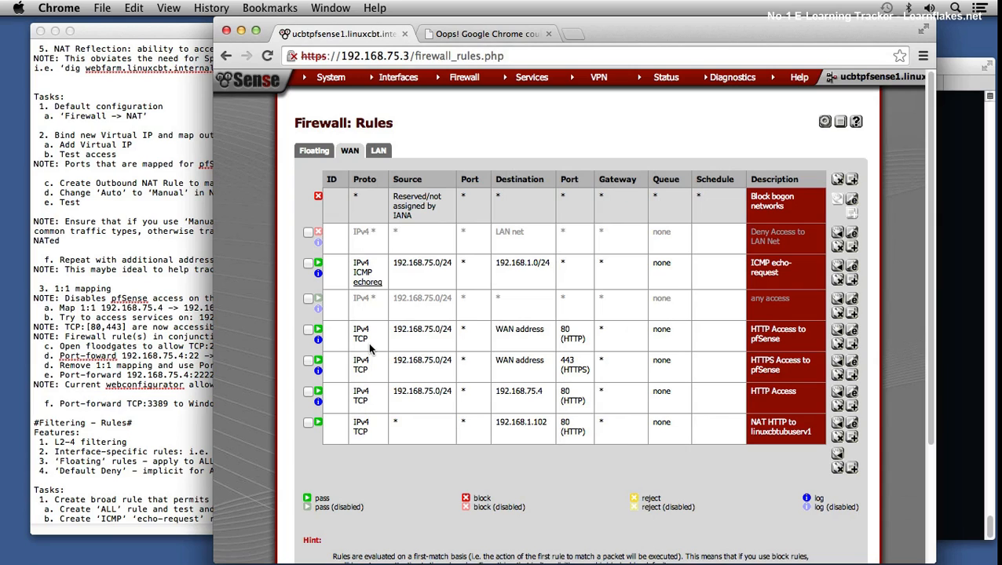
{"action": "left_click", "coordinate": [473, 34]}
{"action": "left_click", "coordinate": [432, 55]}
{"action": "key", "text": "Return"}
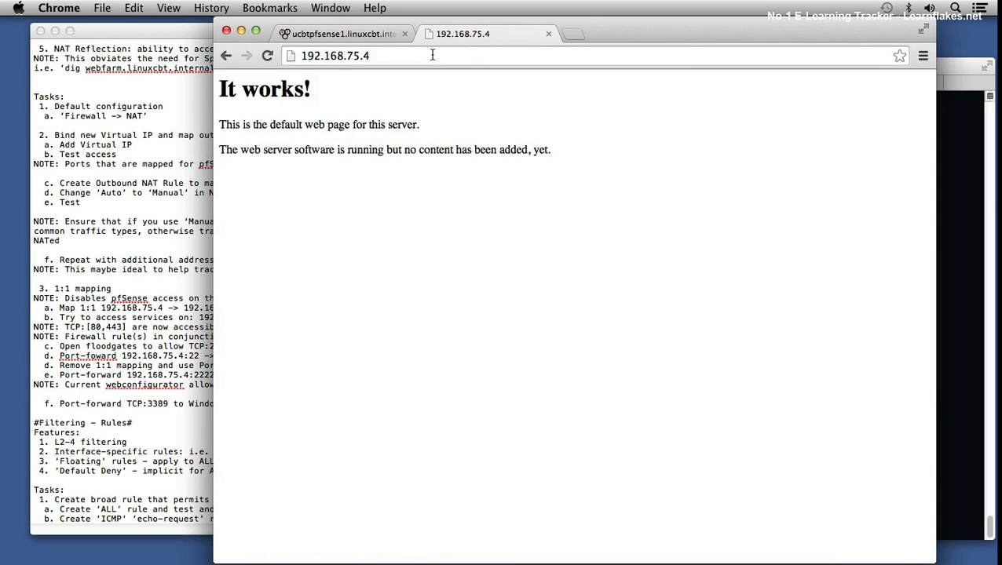
{"action": "left_click_drag", "start_coordinate": [305, 125], "coordinate": [352, 159]}
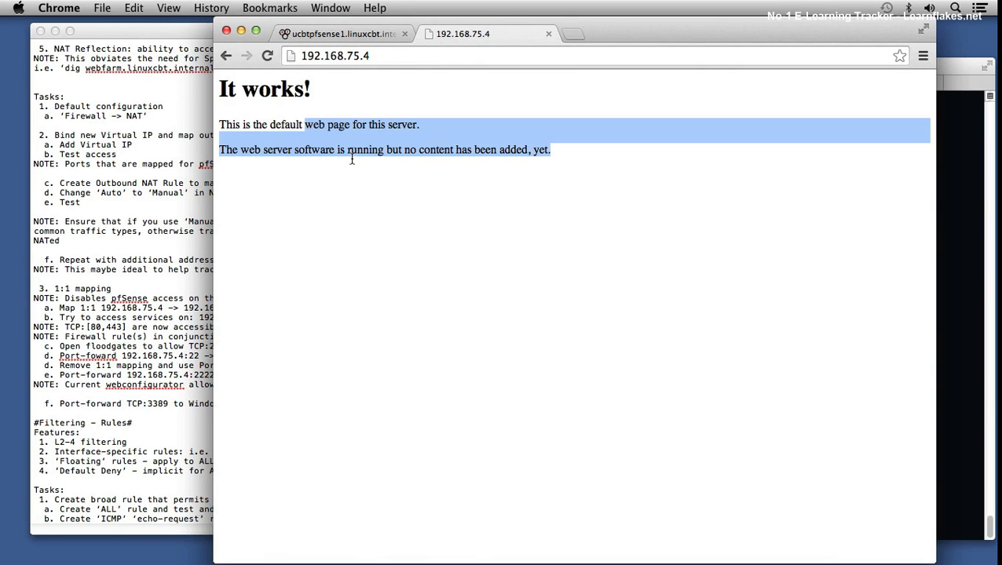
Step: Back in the WAN firewall rules, disable the HTTP Access rule for destination 192.168.75.4 and apply the changes
{"action": "left_click", "coordinate": [342, 34]}
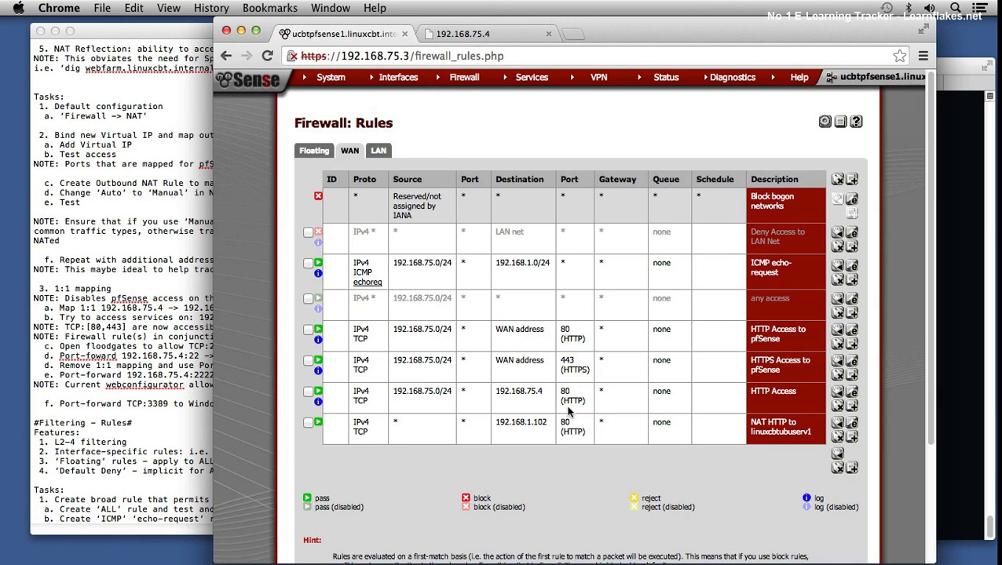
{"action": "left_click_drag", "start_coordinate": [502, 389], "coordinate": [532, 389]}
{"action": "left_click_drag", "start_coordinate": [516, 421], "coordinate": [540, 422]}
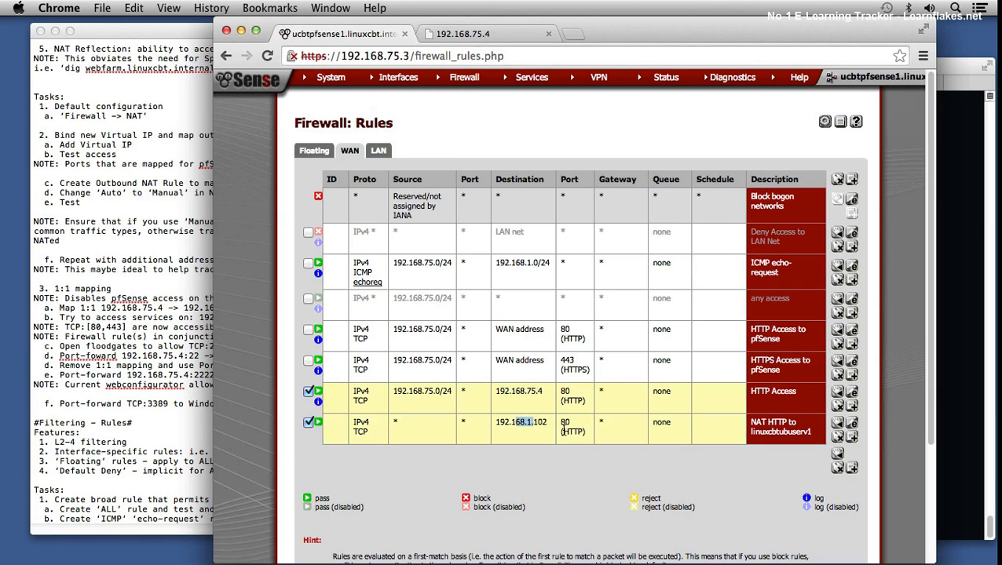
{"action": "left_click", "coordinate": [497, 459]}
{"action": "left_click", "coordinate": [317, 392]}
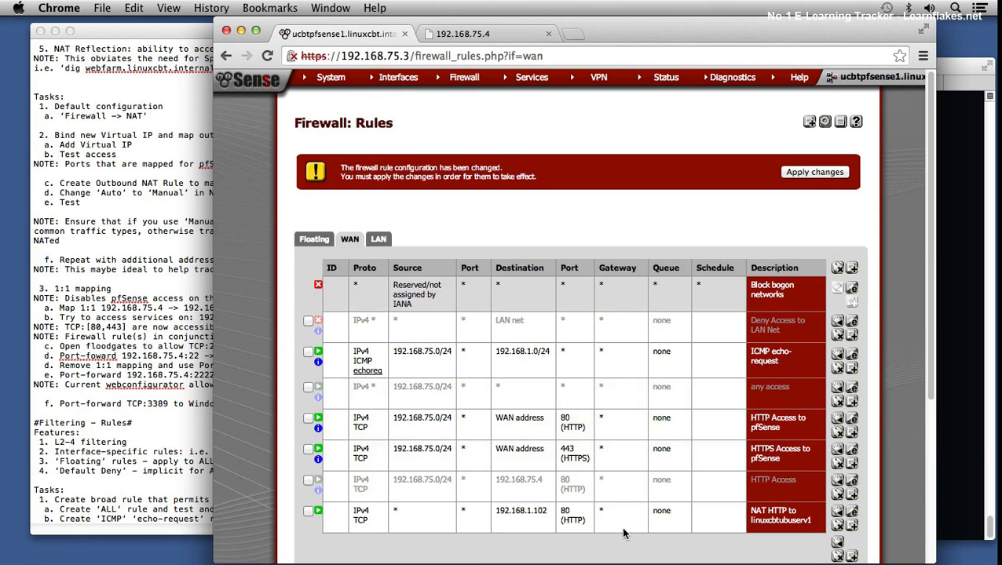
{"action": "scroll", "coordinate": [603, 498], "scroll_direction": "down", "scroll_amount": 3}
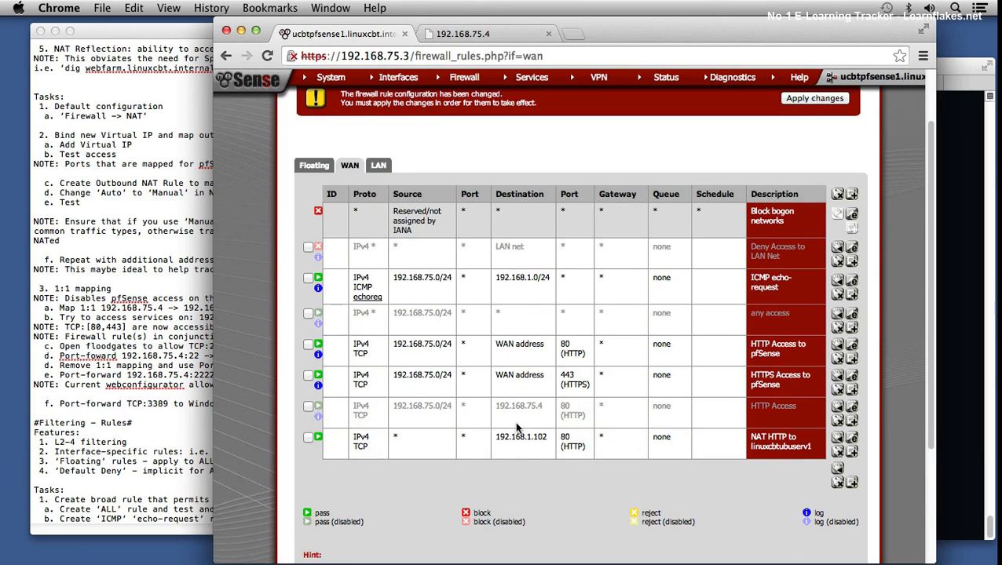
{"action": "left_click", "coordinate": [805, 99]}
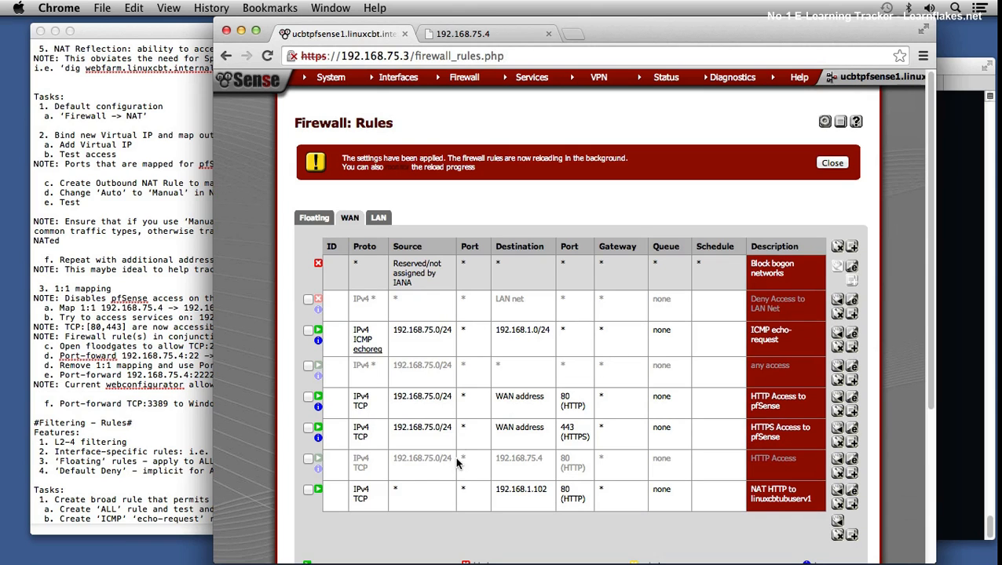
Step: Switch to Terminal and telnet twice to 192.168.75.4 on port 80, submitting ^] to the web server each time
{"action": "left_click", "coordinate": [949, 299]}
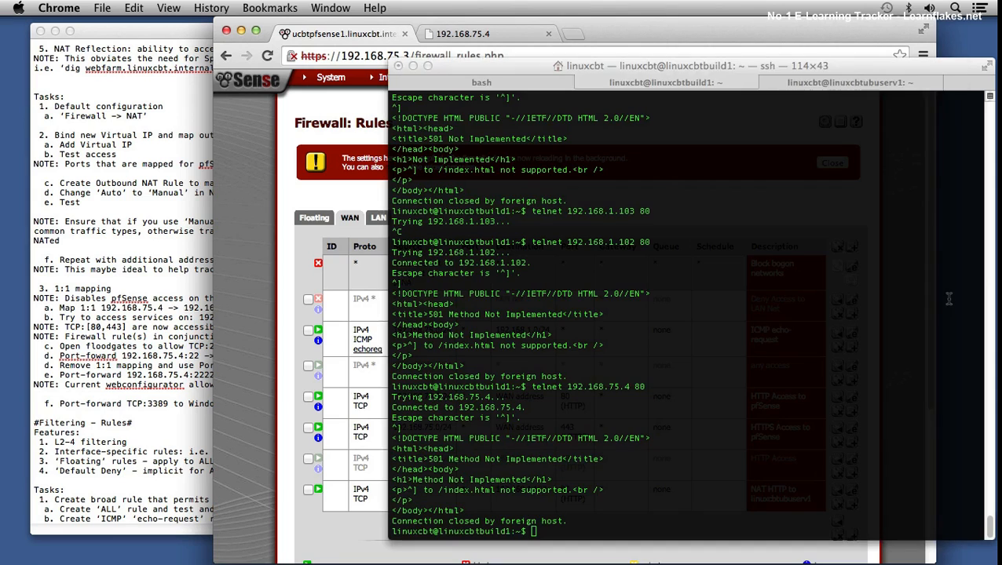
{"action": "key", "text": "Up"}
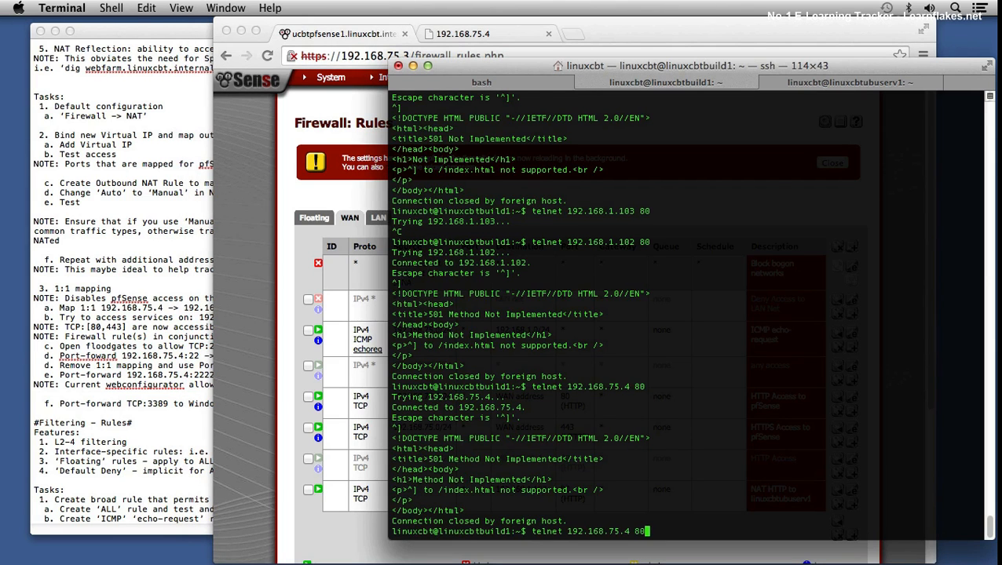
{"action": "key", "text": "Return"}
{"action": "key", "text": "ctrl+bracketright"}
{"action": "key", "text": "Return"}
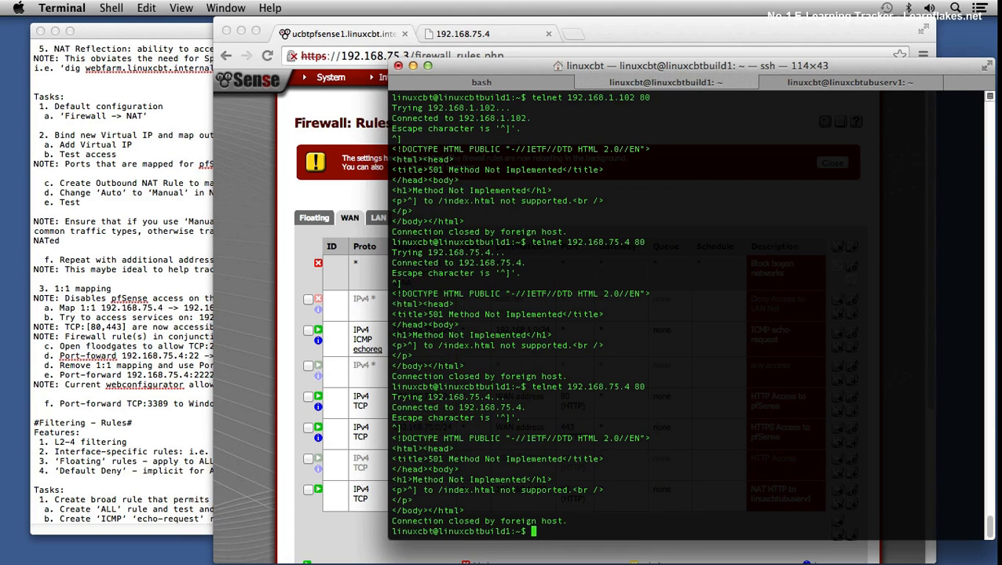
{"action": "key", "text": "Up"}
{"action": "key", "text": "Return"}
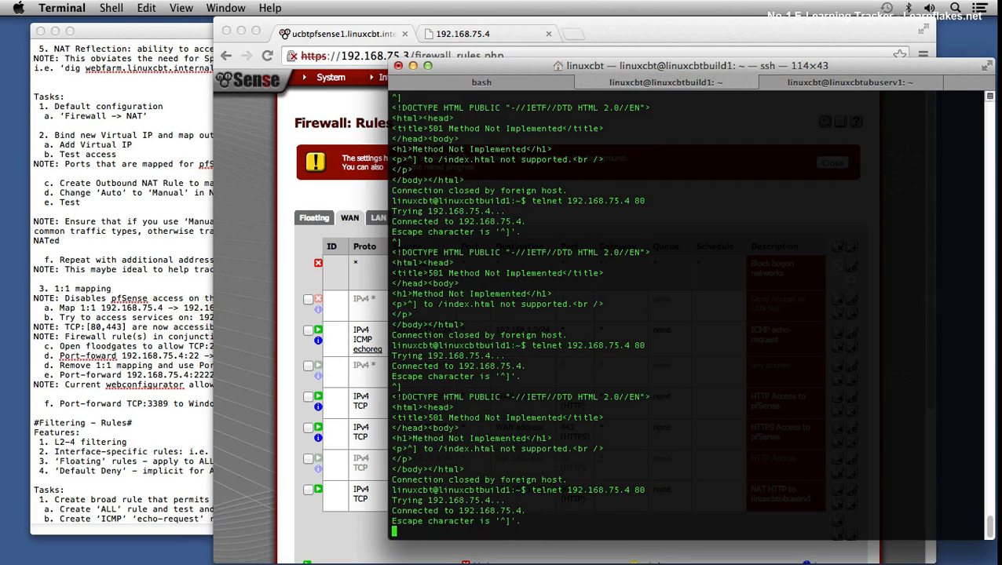
{"action": "key", "text": "ctrl+bracketright"}
{"action": "key", "text": "Return"}
Step: Rerun the earlier telnet command to 192.168.1.102 on port 80 and submit ^] to the web server
{"action": "key", "text": "Up"}
{"action": "key", "text": "Up"}
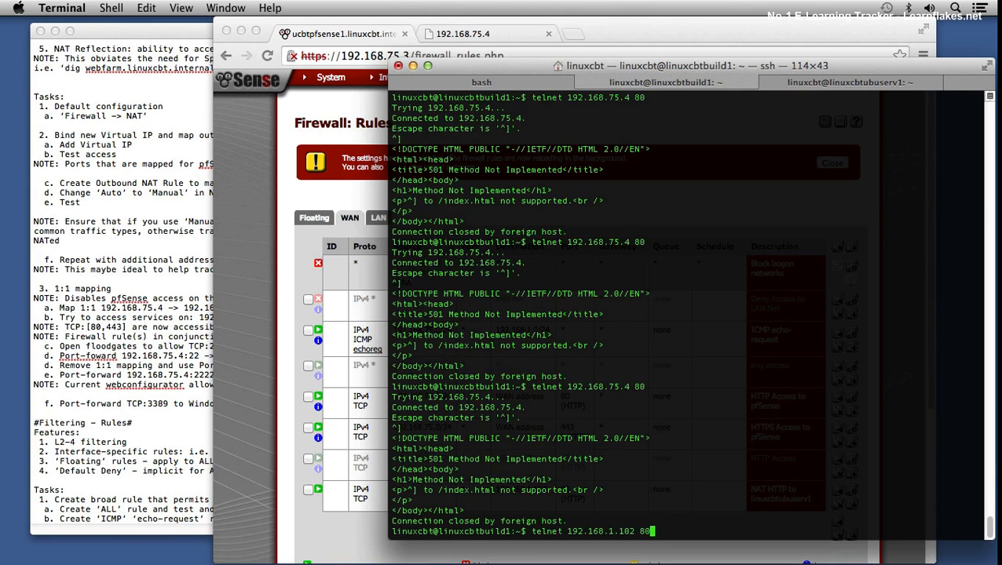
{"action": "key", "text": "Return"}
{"action": "key", "text": "ctrl+bracketright"}
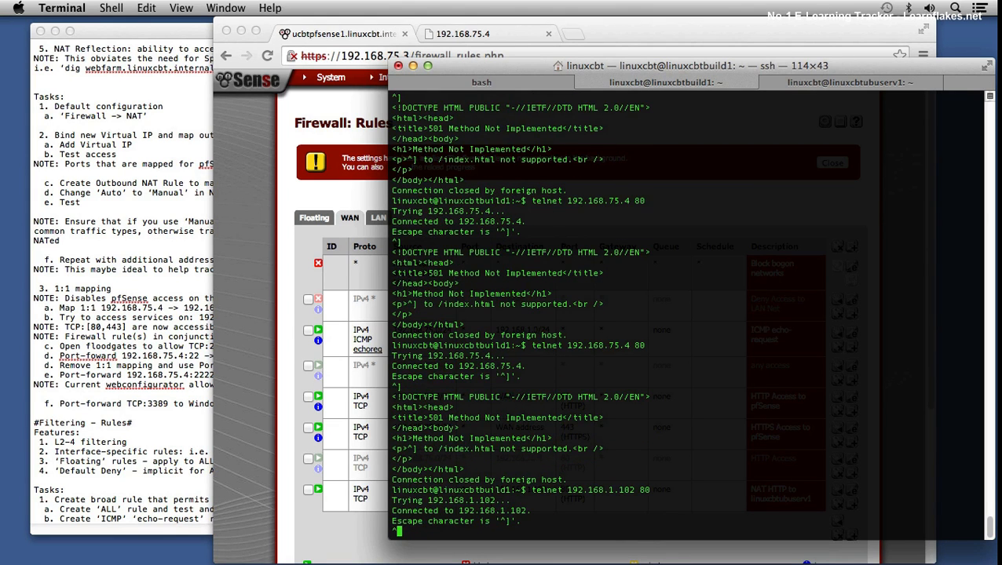
{"action": "key", "text": "Return"}
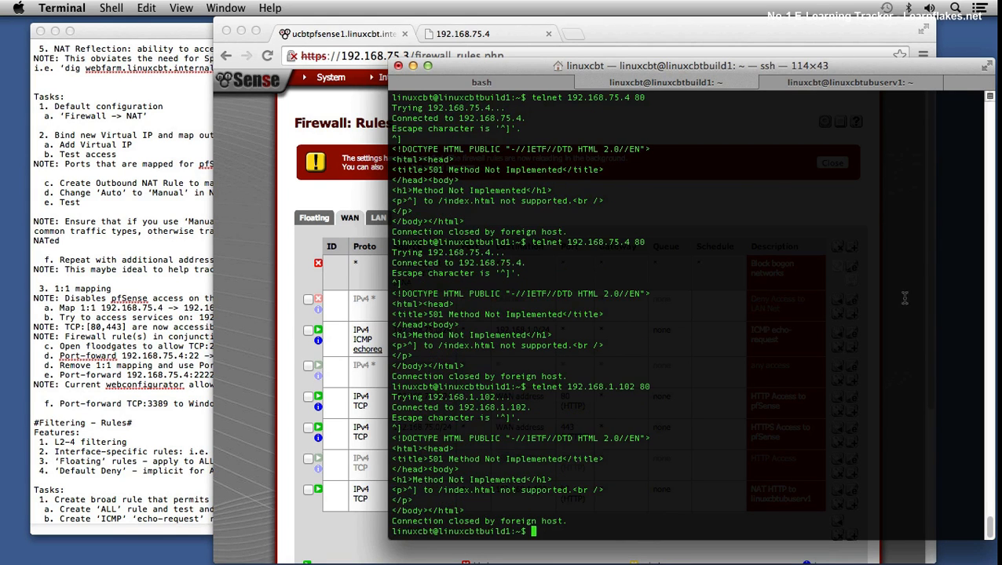
Step: In the TextEdit notes, append "NOTE: NAT auto-generates rules, so check to ensure that you don't make rules redundant" and save
{"action": "left_click", "coordinate": [143, 504]}
{"action": "left_click", "coordinate": [248, 515]}
{"action": "key", "text": "Return"}
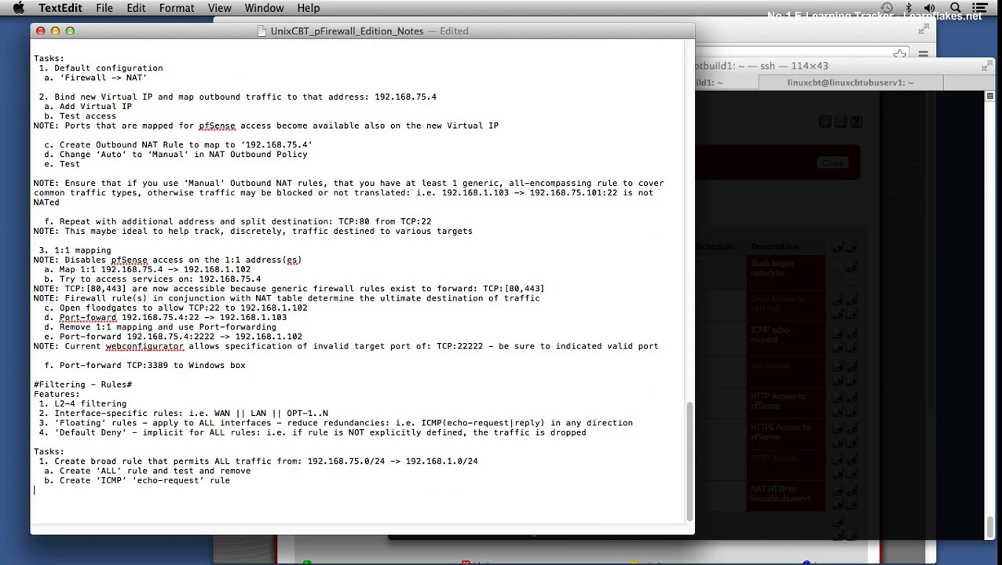
{"action": "type", "text": "NOTE: NAT auto-generates rules, so"}
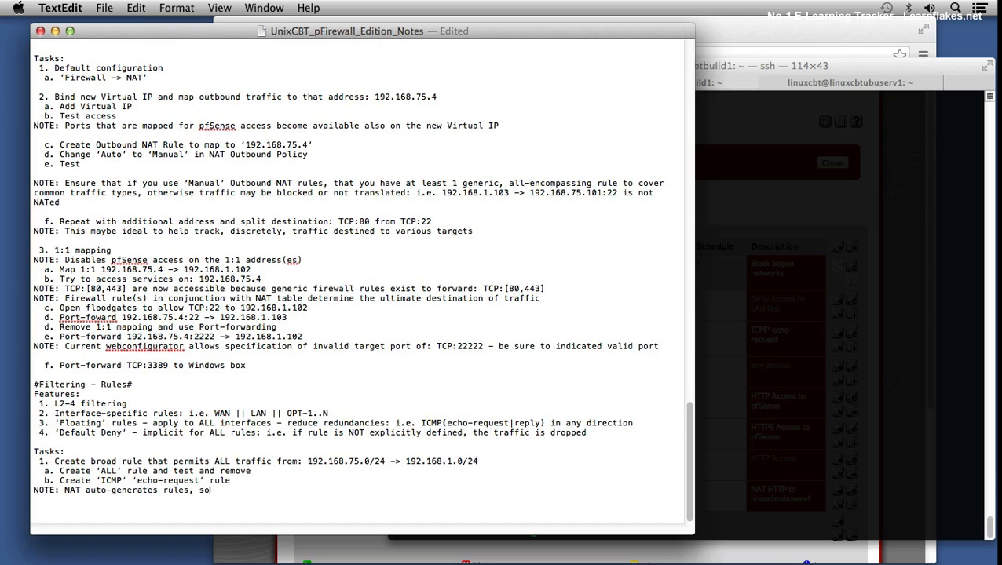
{"action": "type", "text": " check to ensure that you don't make rules redn"}
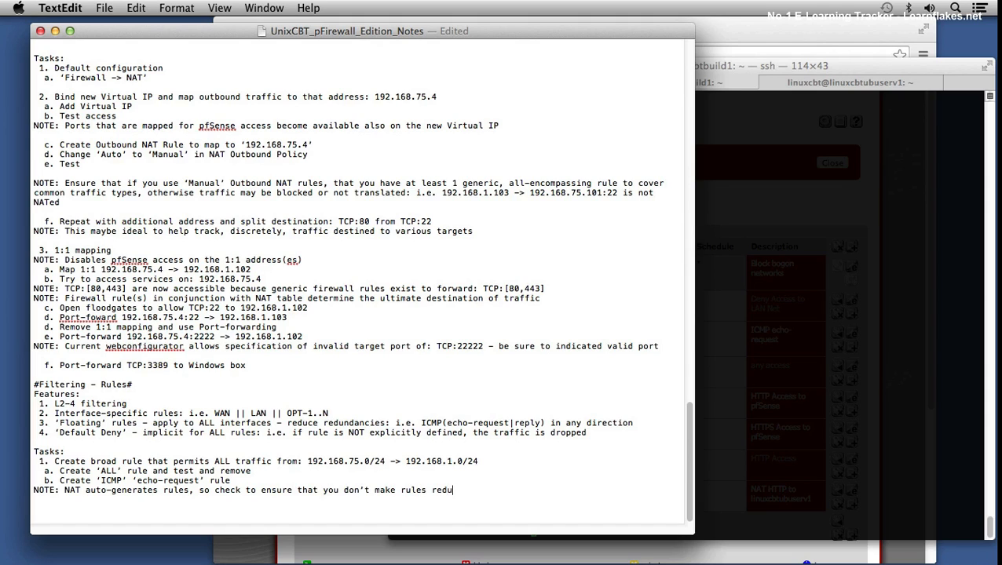
{"action": "type", "text": "dant"}
{"action": "key", "text": "Return"}
{"action": "key", "text": "super+s"}
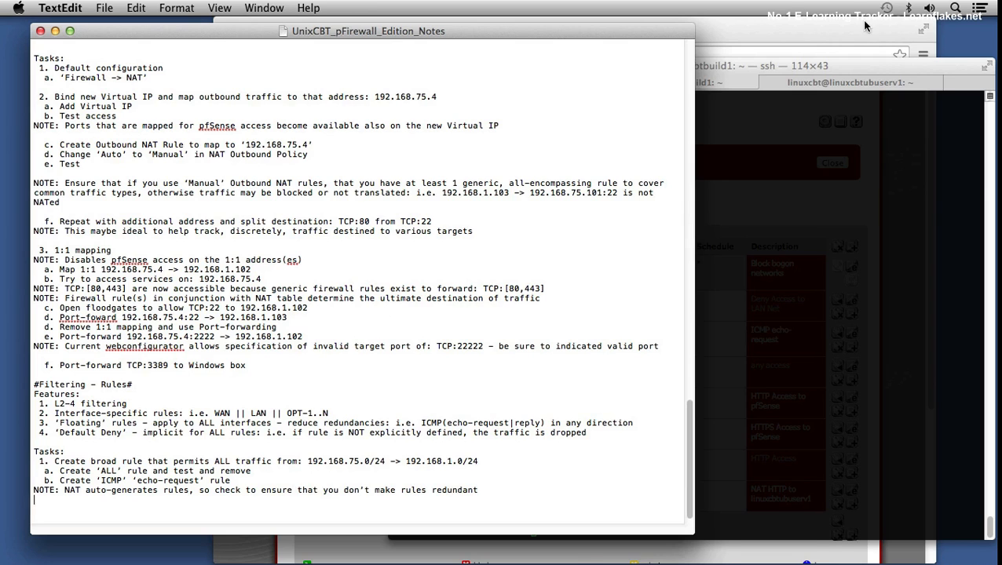
Step: Append "NOTE: So long as rules are explicitly defined: i.e. sources, destinations, etc., then ALL else will be blocked" to the TextEdit notes and save
{"action": "key", "text": "super+Tab"}
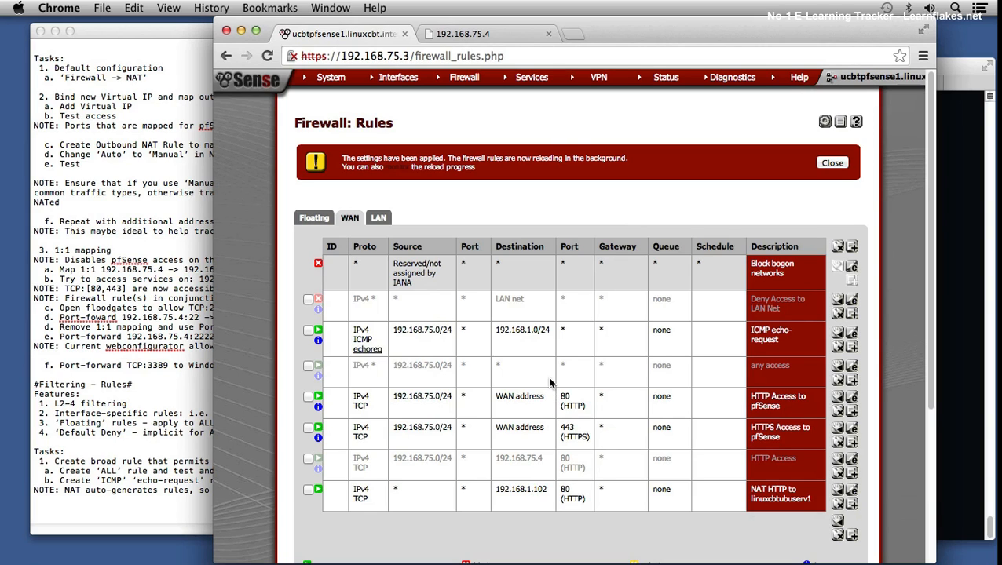
{"action": "left_click", "coordinate": [182, 501]}
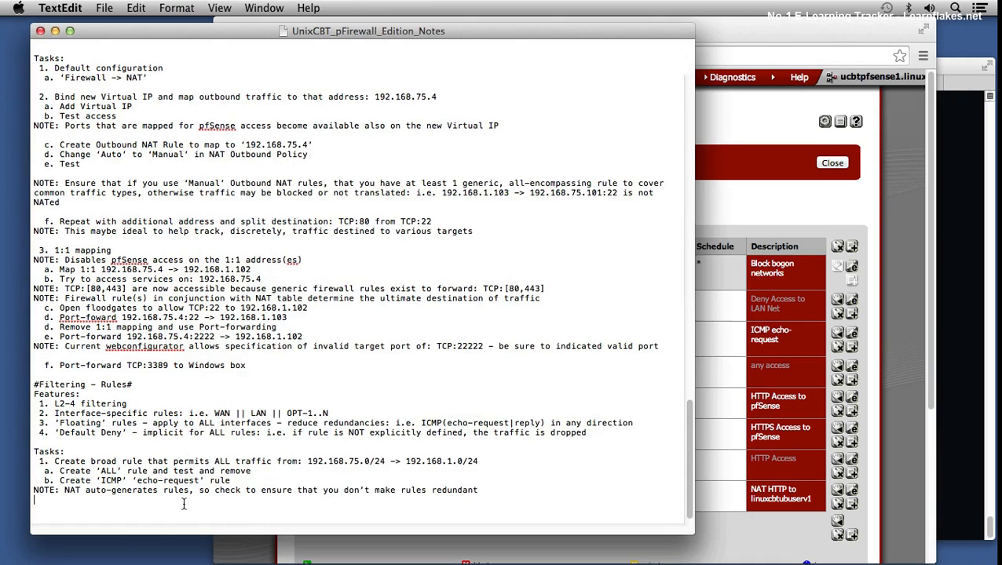
{"action": "type", "text": "NOTE: So long as rules are explicitly defined: i.e. s"}
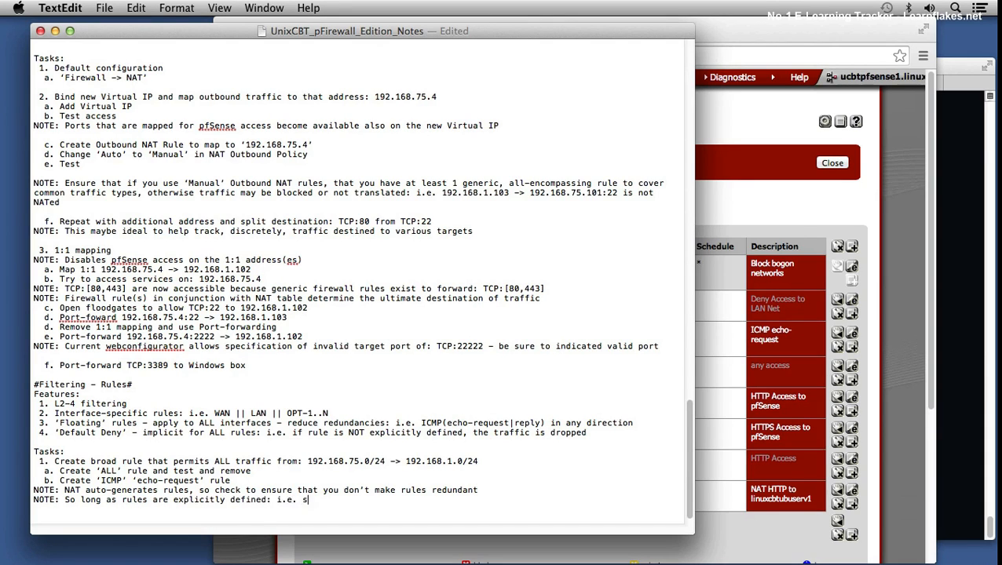
{"action": "type", "text": "ources, destinations, etc.,"}
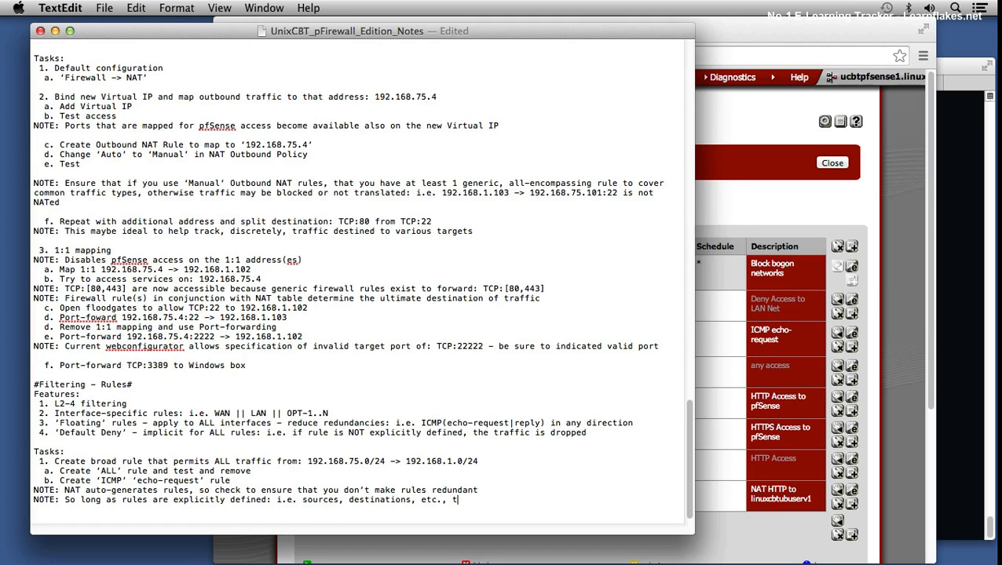
{"action": "type", "text": " then ALL else will be blocked"}
{"action": "key", "text": "super+s"}
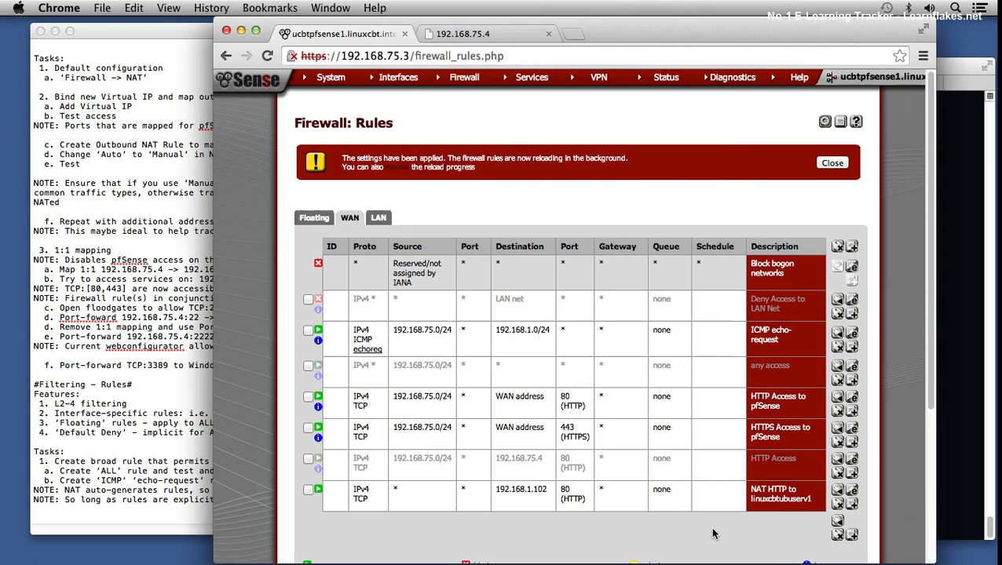
Step: Switch to Chrome, open the WAN rule NAT HTTP to linuxcbtubuserv1 for editing and go to its associated NAT rule
{"action": "left_click", "coordinate": [713, 534]}
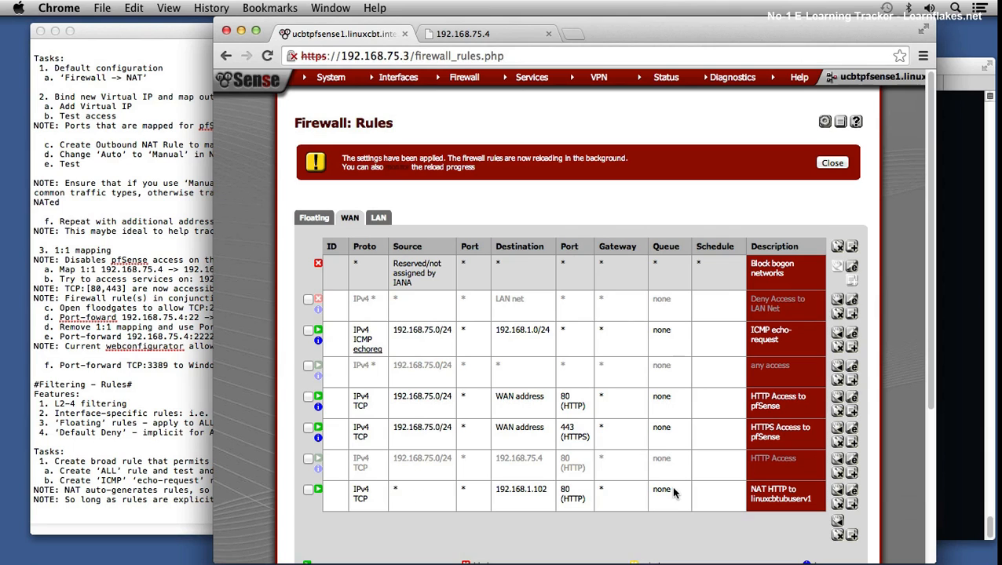
{"action": "left_click", "coordinate": [854, 494]}
{"action": "scroll", "coordinate": [548, 471], "scroll_direction": "down", "scroll_amount": 1}
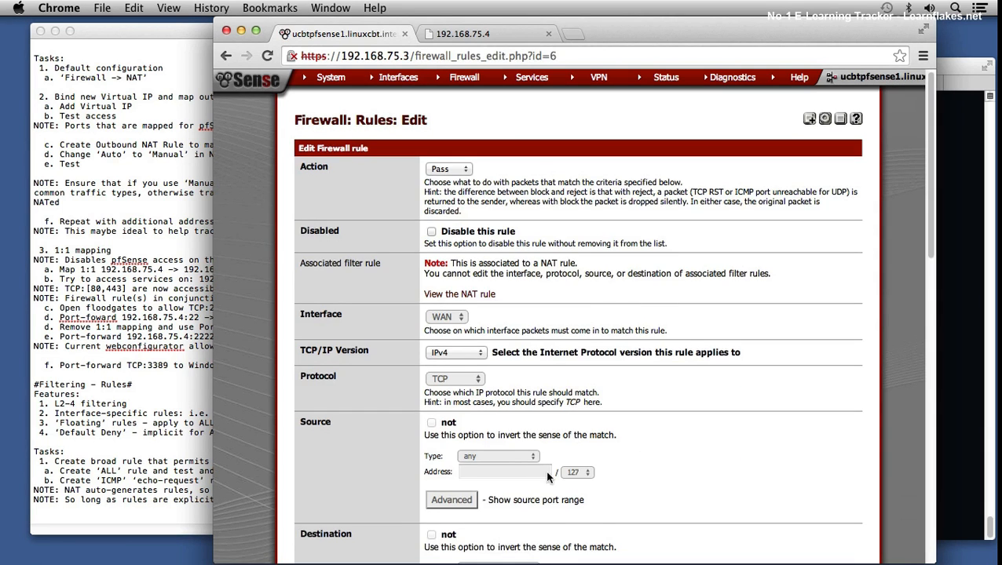
{"action": "scroll", "coordinate": [542, 468], "scroll_direction": "down", "scroll_amount": 3}
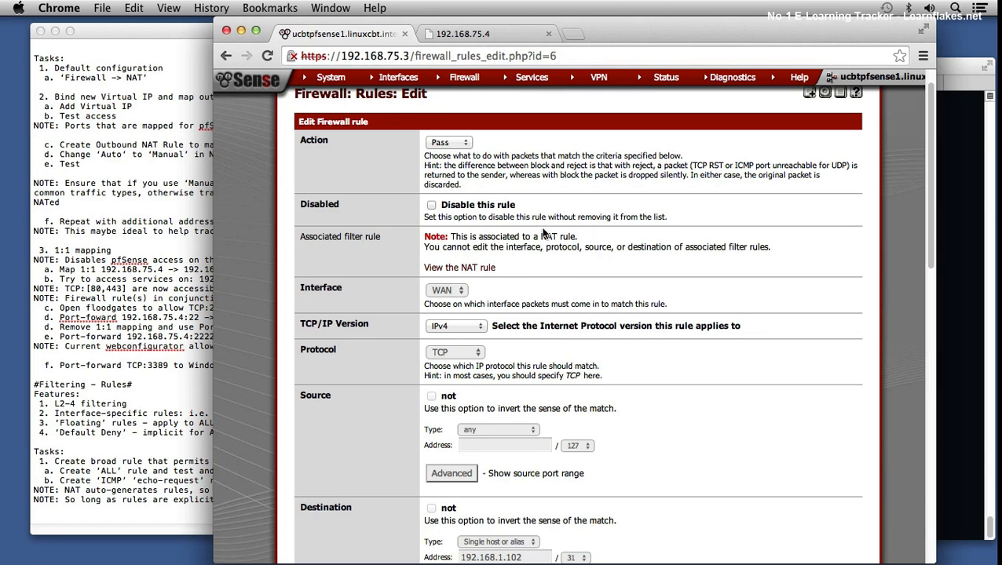
{"action": "left_click_drag", "start_coordinate": [504, 247], "coordinate": [585, 244]}
{"action": "left_click", "coordinate": [491, 267]}
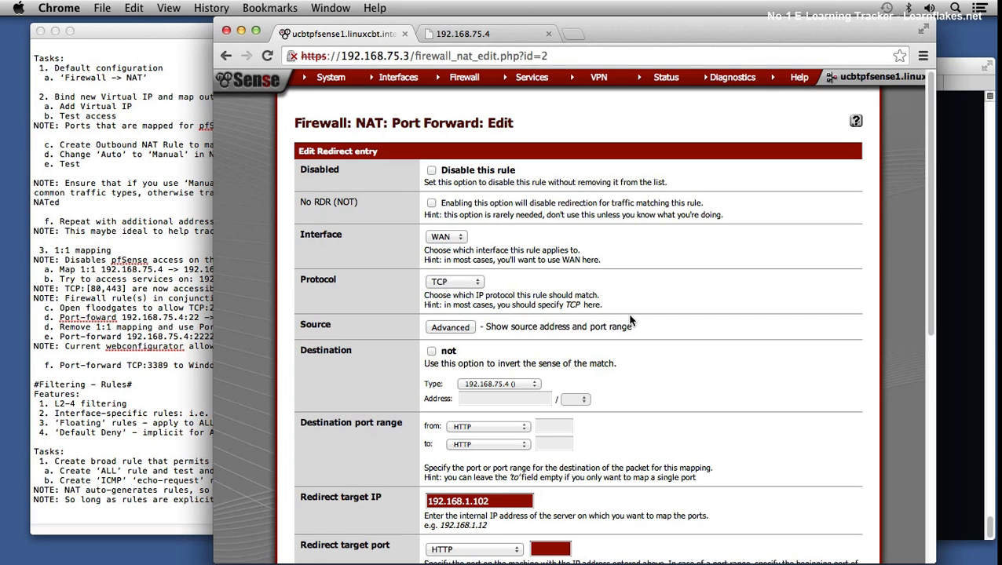
Step: Restrict the port forward's source to the network 192.168.75.0/24
{"action": "left_click", "coordinate": [464, 331]}
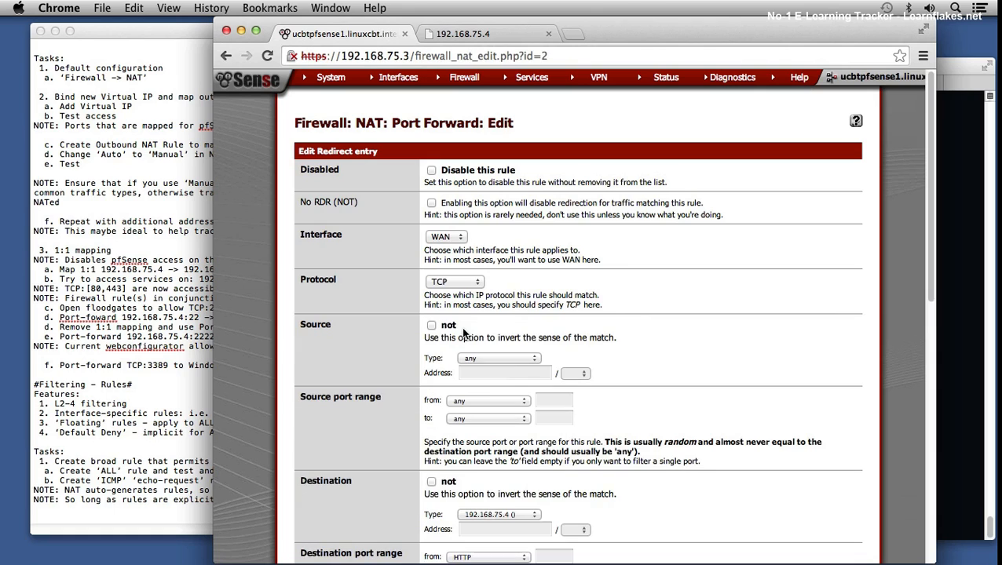
{"action": "left_click", "coordinate": [499, 358]}
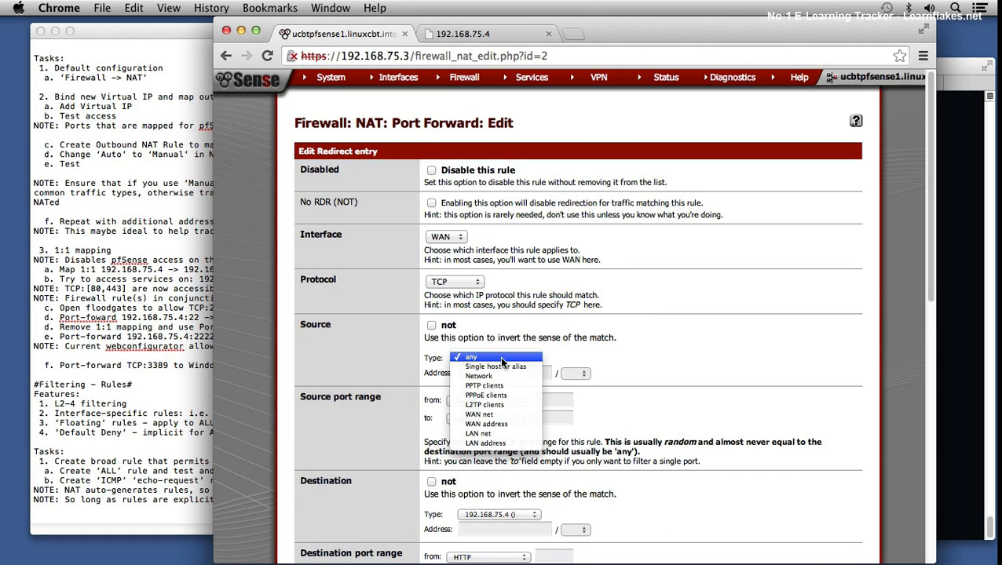
{"action": "left_click", "coordinate": [501, 376]}
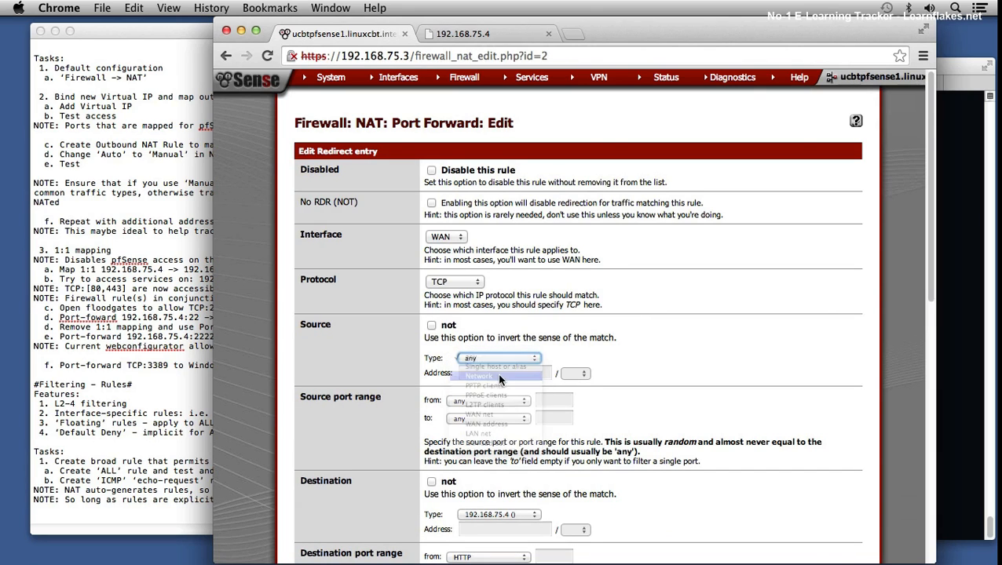
{"action": "left_click", "coordinate": [491, 372]}
{"action": "type", "text": "192.168.75.0"}
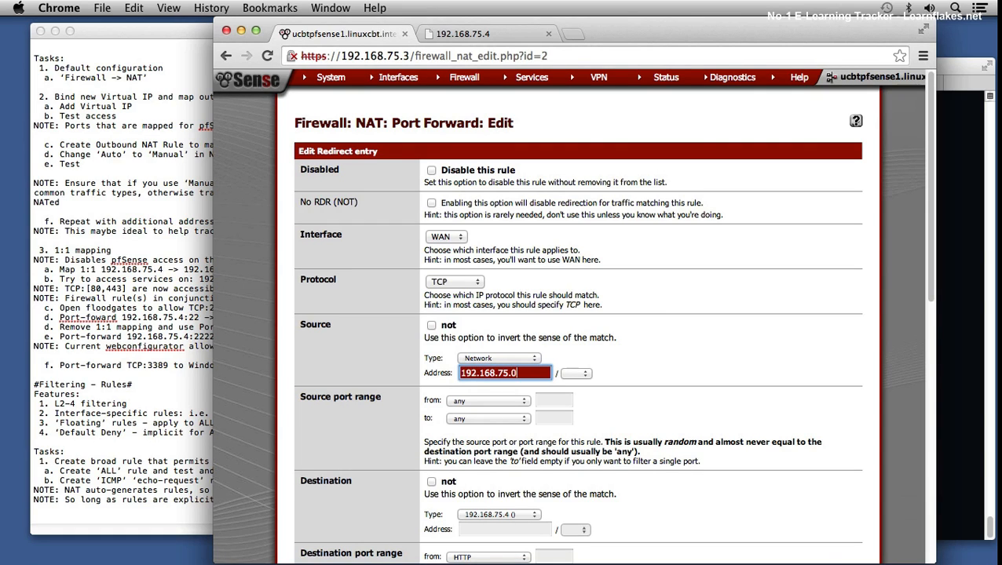
{"action": "key", "text": "Tab"}
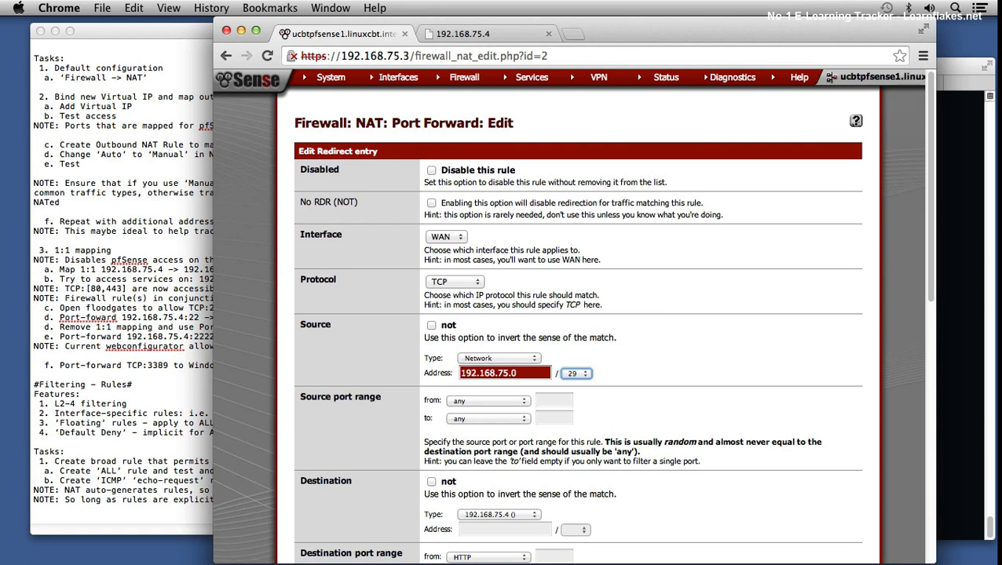
{"action": "key", "text": "Down"}
{"action": "key", "text": "Down"}
Step: Save the HTTP to linuxcbtubuserv1 port forward and apply the NAT changes
{"action": "scroll", "coordinate": [688, 396], "scroll_direction": "down", "scroll_amount": 3}
{"action": "scroll", "coordinate": [683, 393], "scroll_direction": "down", "scroll_amount": 10}
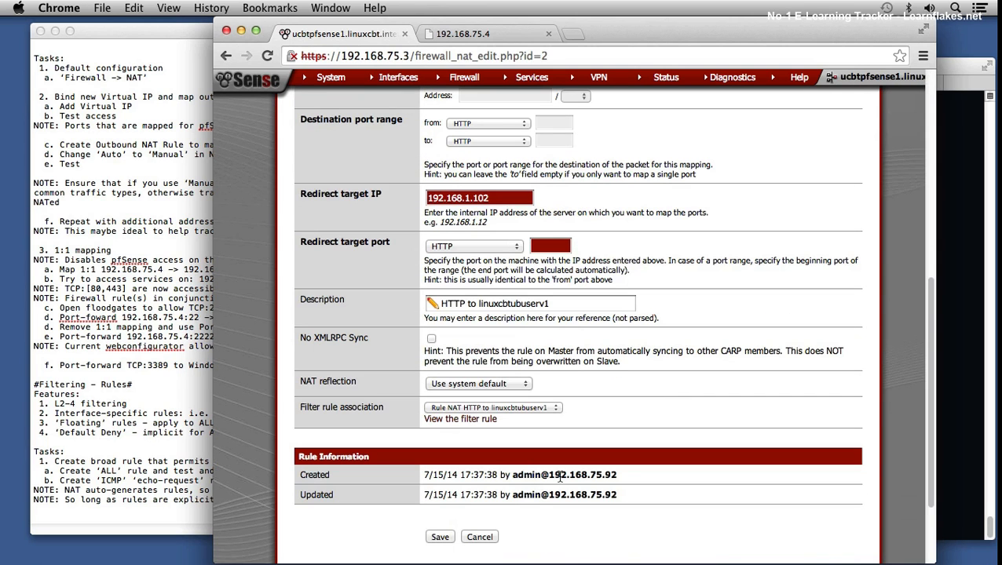
{"action": "left_click", "coordinate": [441, 537]}
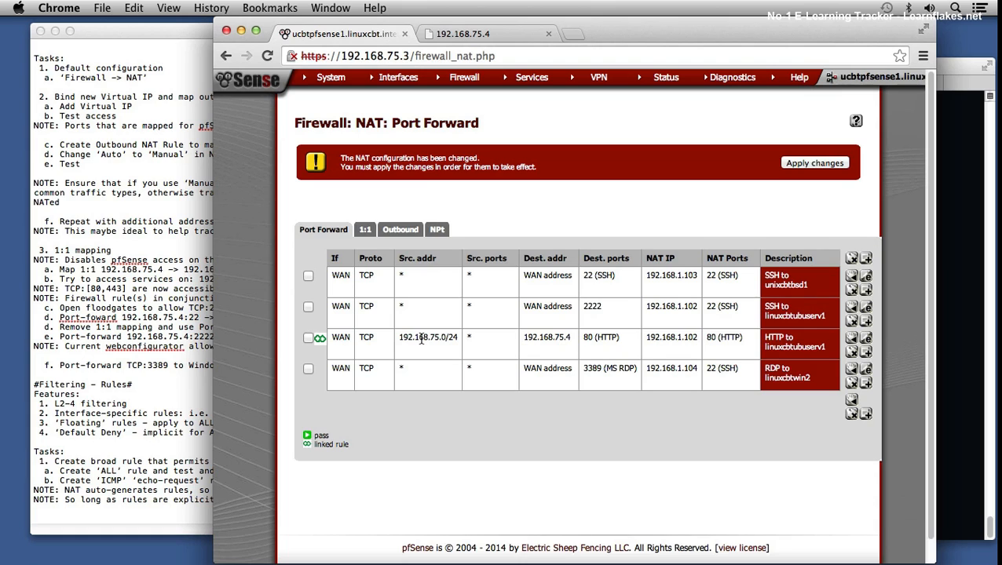
{"action": "left_click_drag", "start_coordinate": [415, 337], "coordinate": [446, 338]}
{"action": "left_click", "coordinate": [818, 161]}
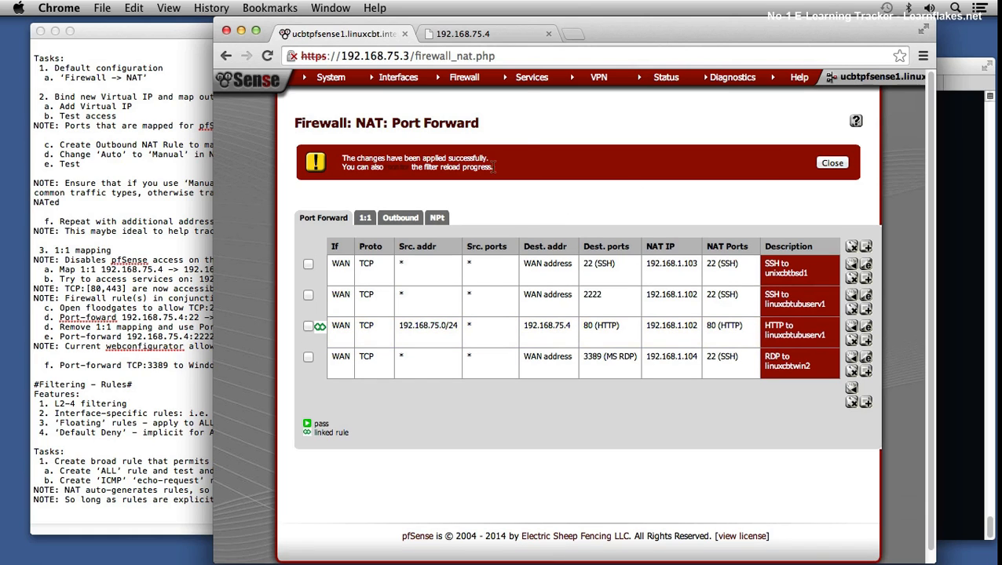
Step: Return to the WAN firewall rules and check the source of the NAT HTTP to linuxcbtubuserv1 rule
{"action": "mouse_move", "coordinate": [475, 84]}
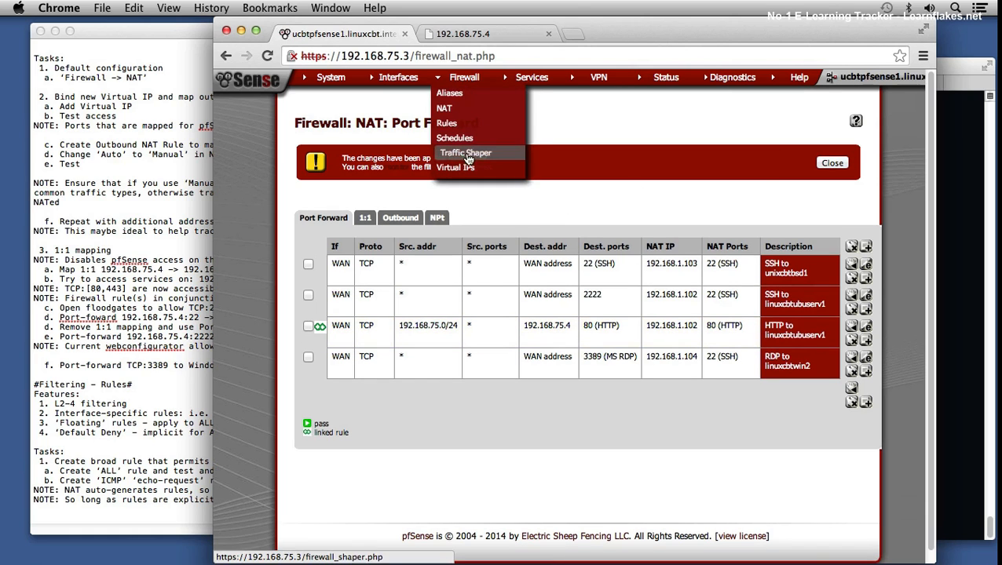
{"action": "left_click", "coordinate": [451, 124]}
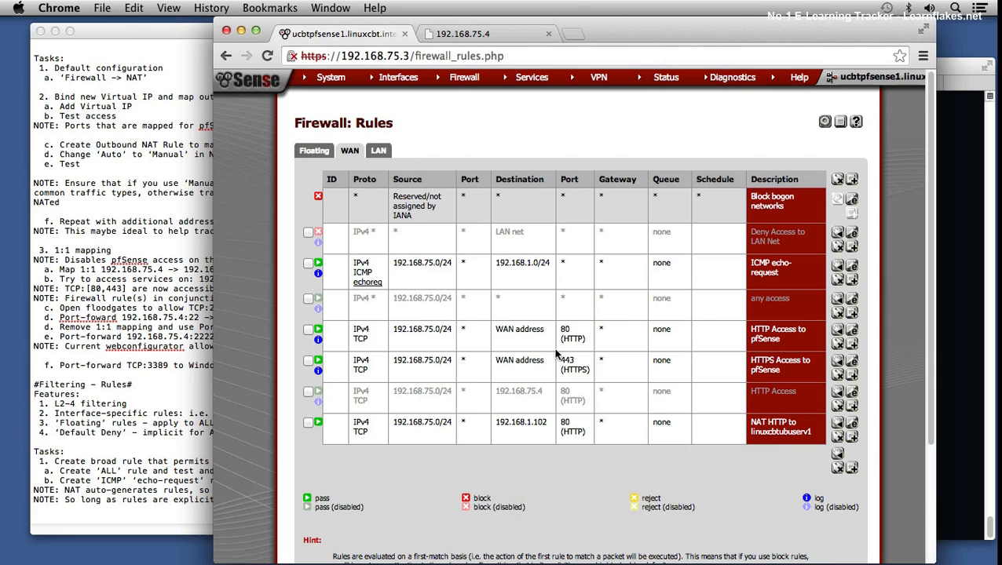
{"action": "left_click_drag", "start_coordinate": [411, 423], "coordinate": [453, 423]}
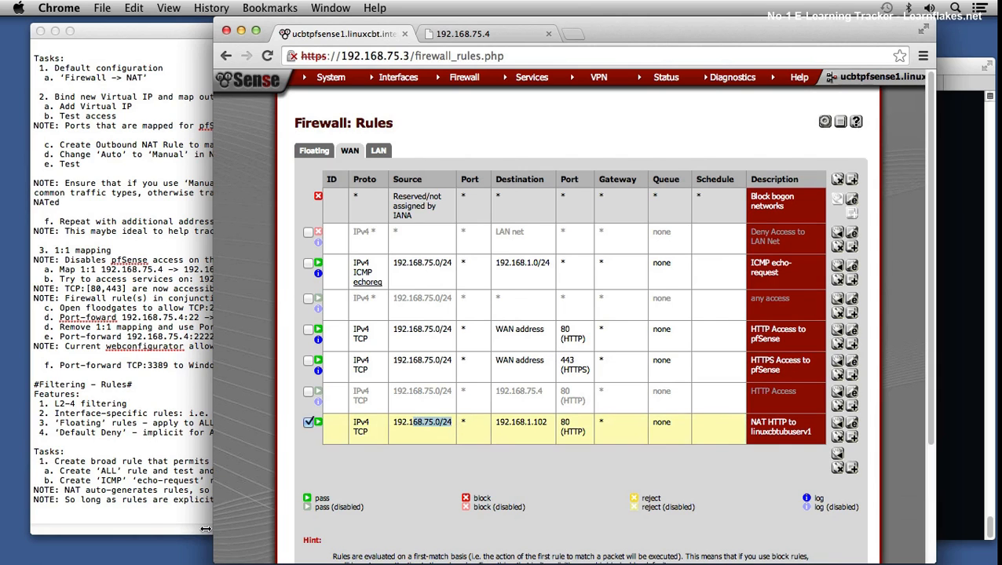
Step: In the TextEdit notes, append "NOTE: Rules written by NAT MUST be updated via NAT interface" and save
{"action": "left_click", "coordinate": [155, 513]}
{"action": "type", "text": "j"}
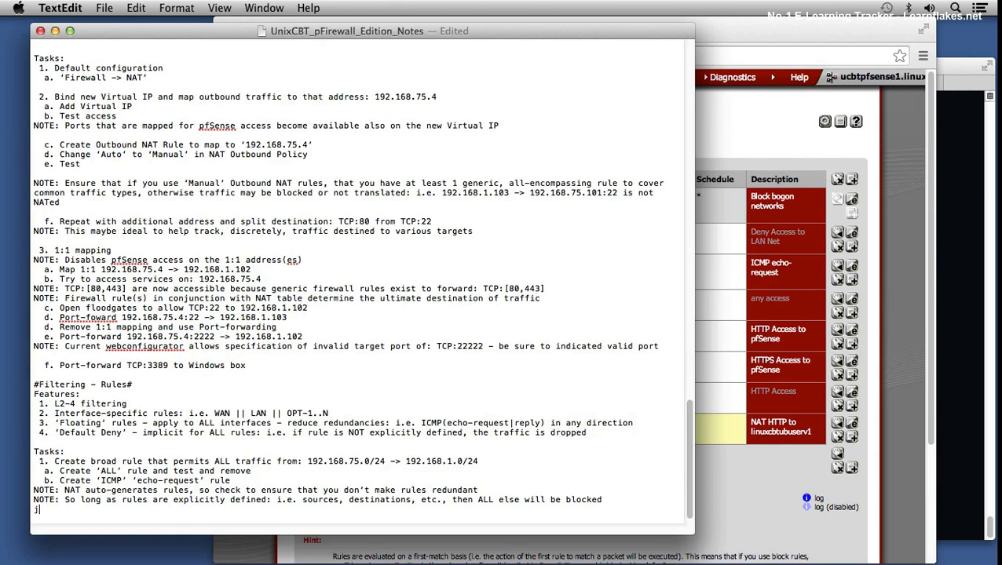
{"action": "type", "text": "NOTE: Rules written by NAT MUST be update"}
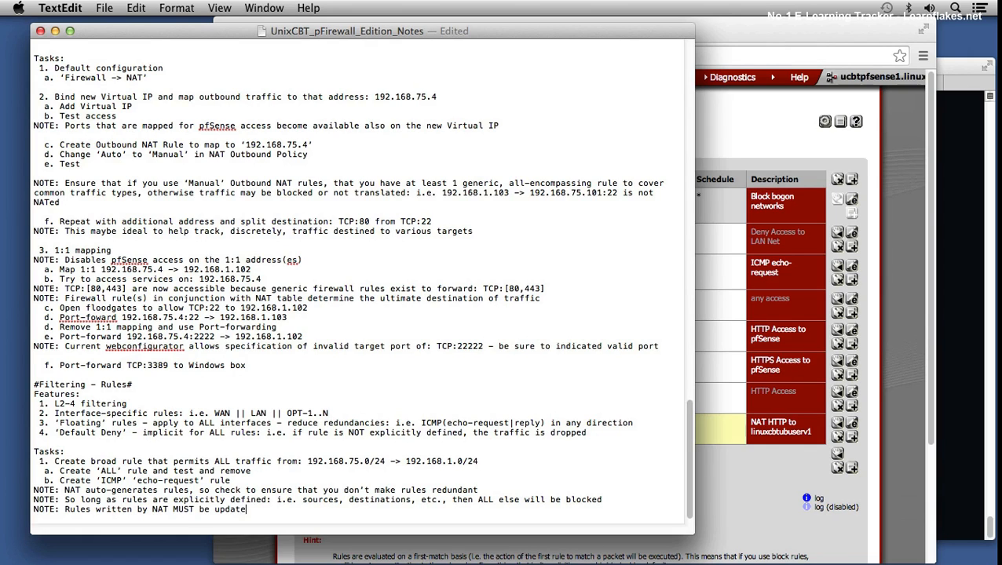
{"action": "type", "text": "d via NAT interface"}
{"action": "key", "text": "Return"}
{"action": "key", "text": "super+s"}
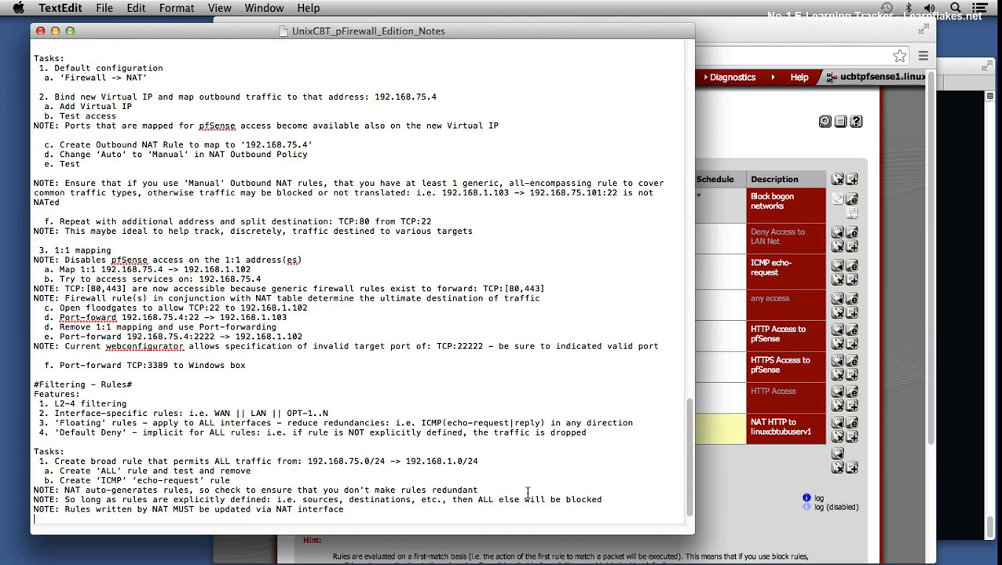
Step: Switch to Terminal and test web access over telnet to 192.168.1.102 on port 80, sending ^] as input
{"action": "left_click", "coordinate": [950, 342]}
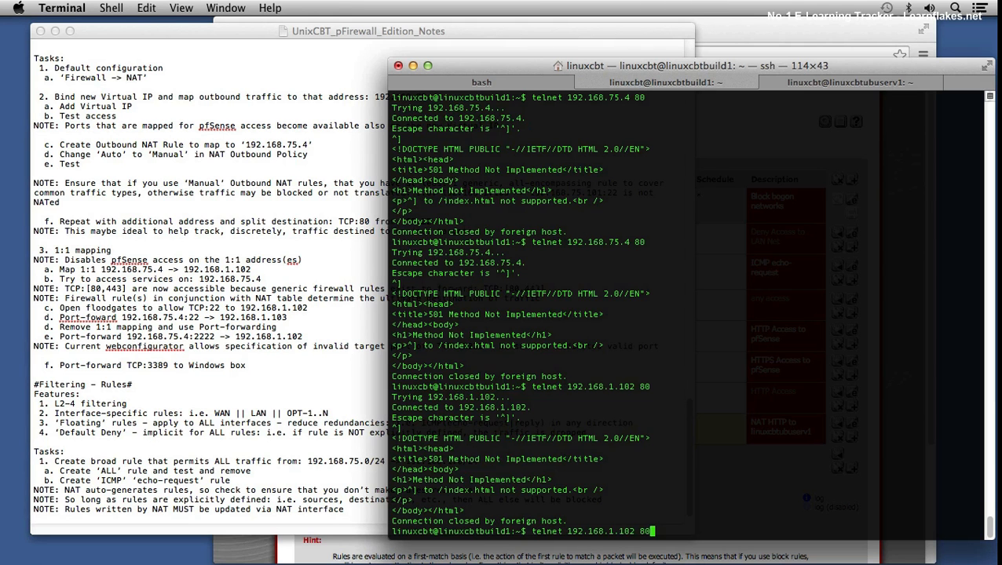
{"action": "key", "text": "Return"}
{"action": "type", "text": "^]"}
{"action": "key", "text": "Return"}
Step: Repeat the telnet test against 192.168.75.4 on port 80, sending ^] as input
{"action": "key", "text": "Up"}
{"action": "key", "text": "Up"}
{"action": "key", "text": "Return"}
{"action": "type", "text": "^"}
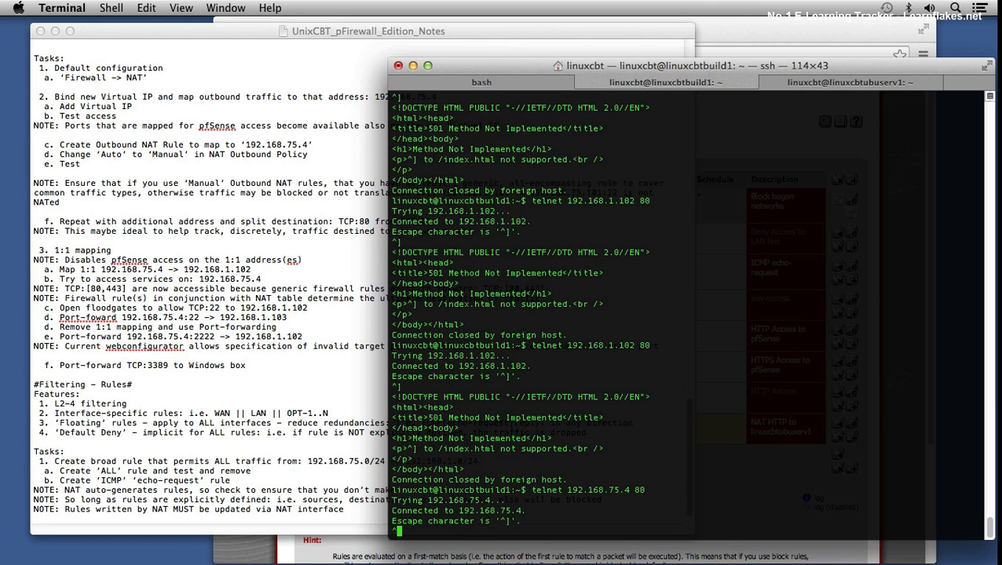
{"action": "type", "text": "]"}
{"action": "key", "text": "Return"}
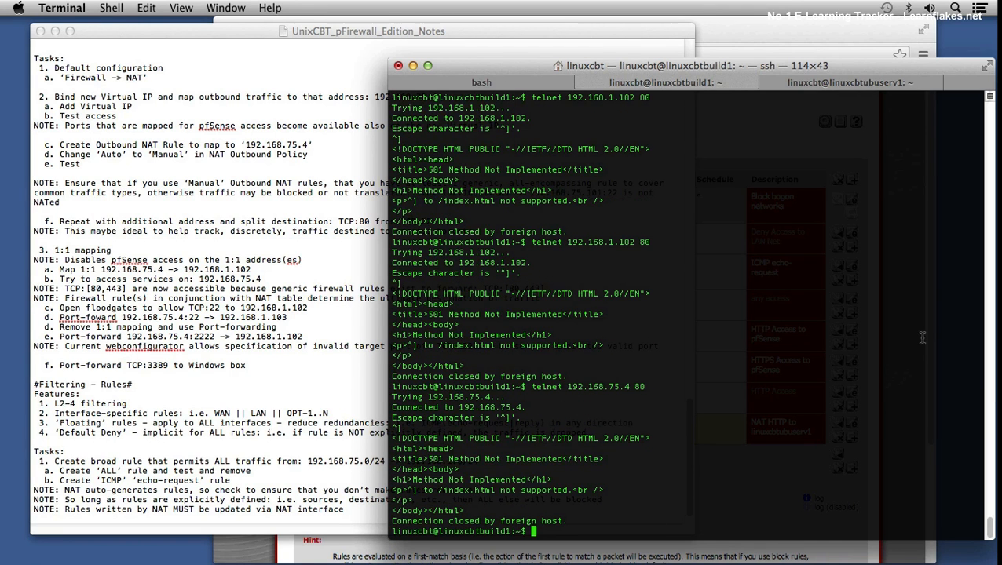
Step: In Chrome, add an IP Alias virtual IP 192.168.75.5/32 on the WAN interface and apply the changes
{"action": "left_click", "coordinate": [344, 553]}
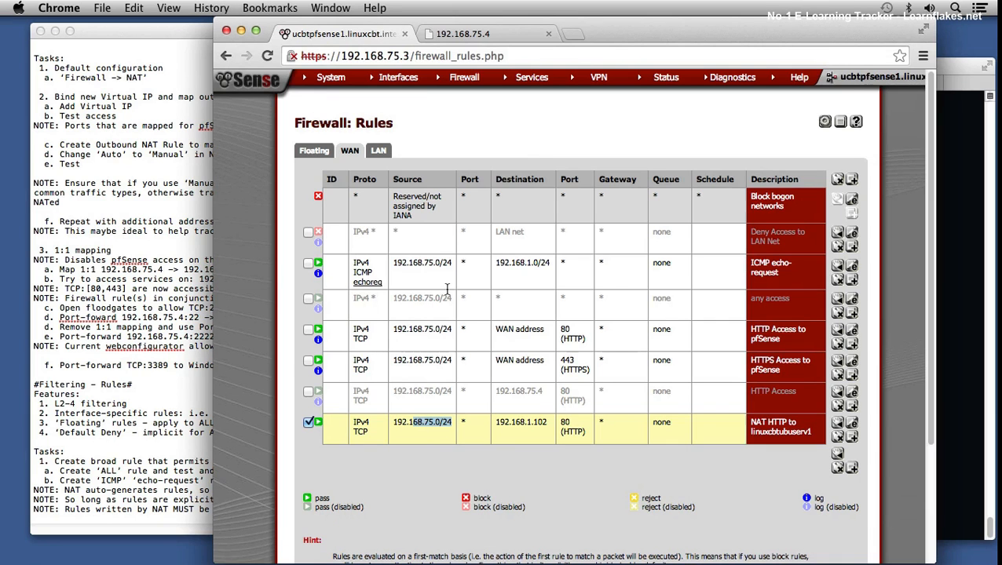
{"action": "mouse_move", "coordinate": [452, 84]}
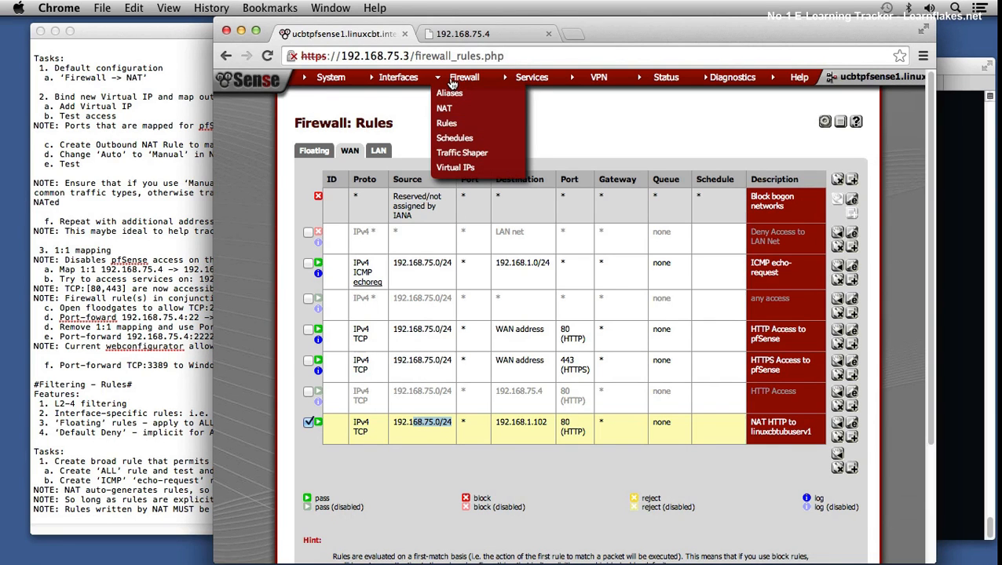
{"action": "left_click", "coordinate": [455, 168]}
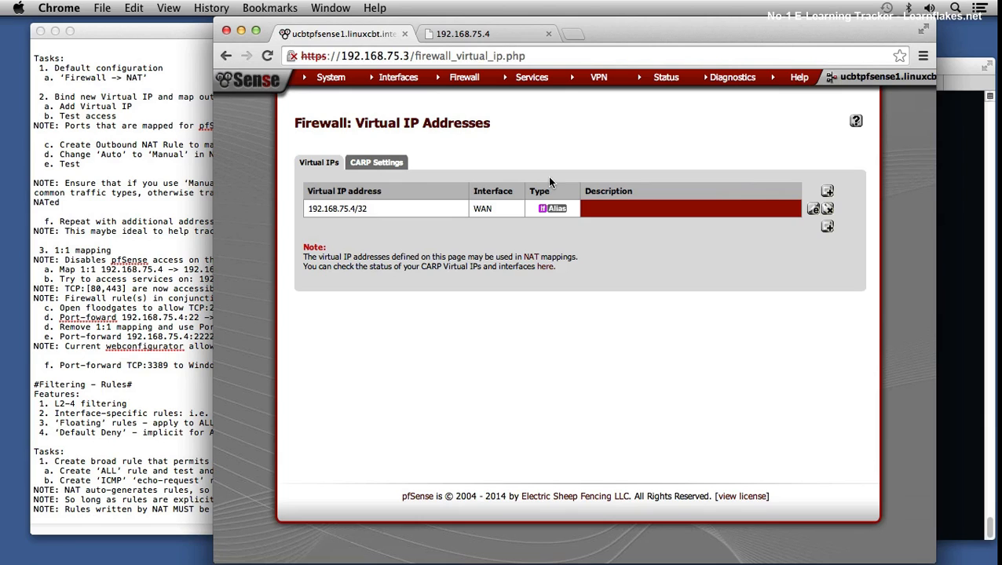
{"action": "left_click", "coordinate": [827, 226]}
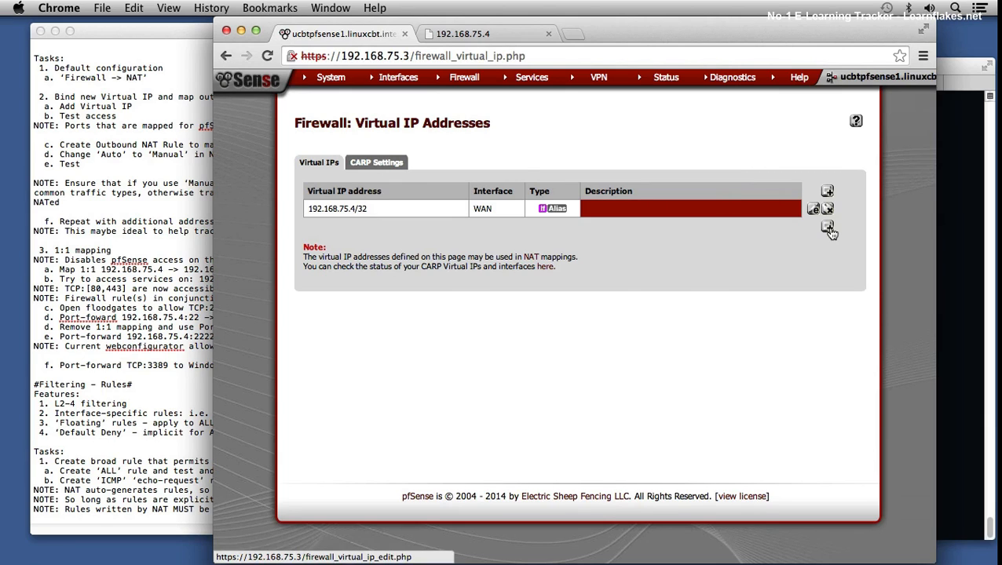
{"action": "left_click", "coordinate": [495, 233]}
{"action": "type", "text": "192.168.75.5"}
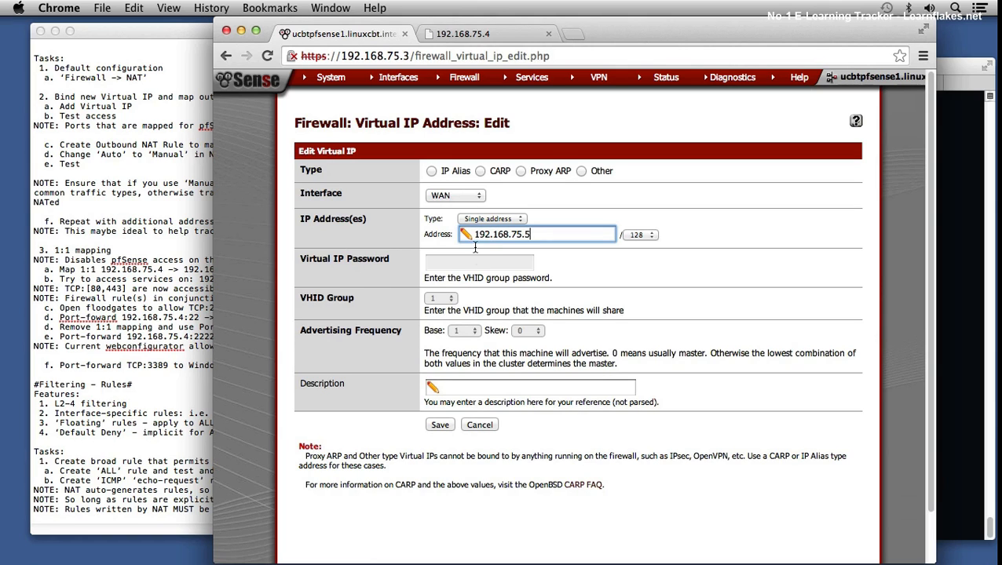
{"action": "left_click", "coordinate": [431, 171]}
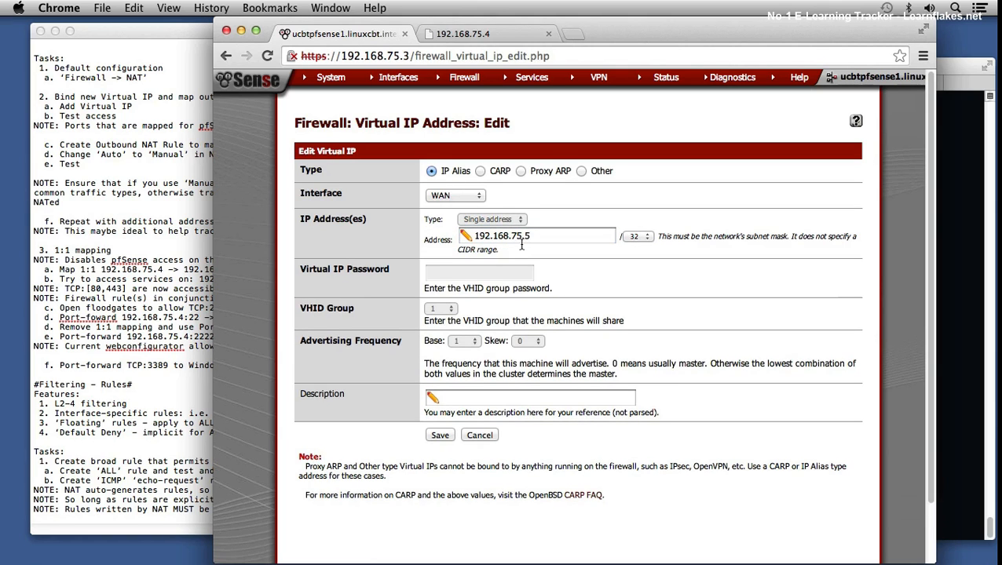
{"action": "left_click", "coordinate": [440, 435]}
{"action": "left_click", "coordinate": [805, 165]}
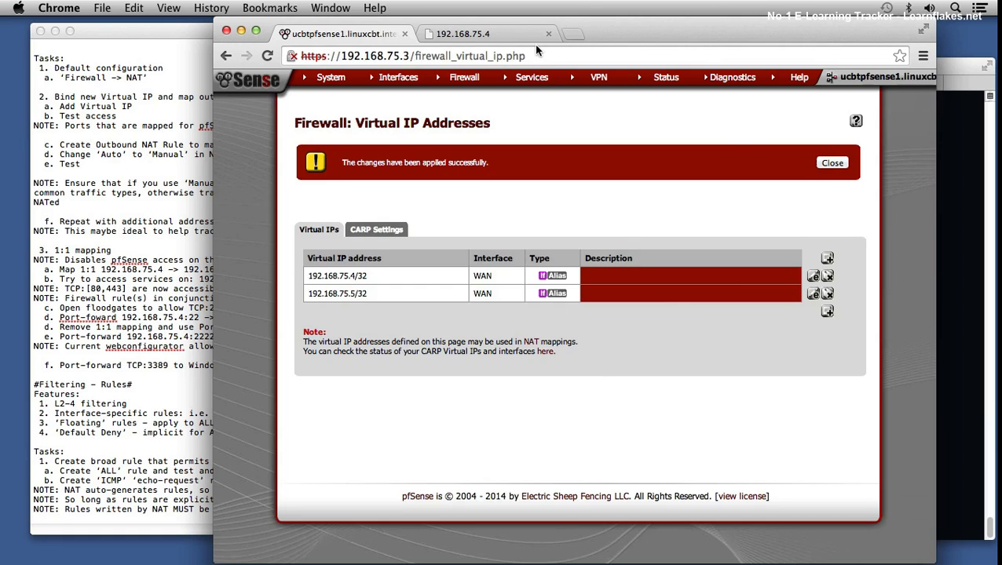
Step: Try to load 192.168.75.5 in a new browser tab, retrying the address once
{"action": "left_click", "coordinate": [518, 36]}
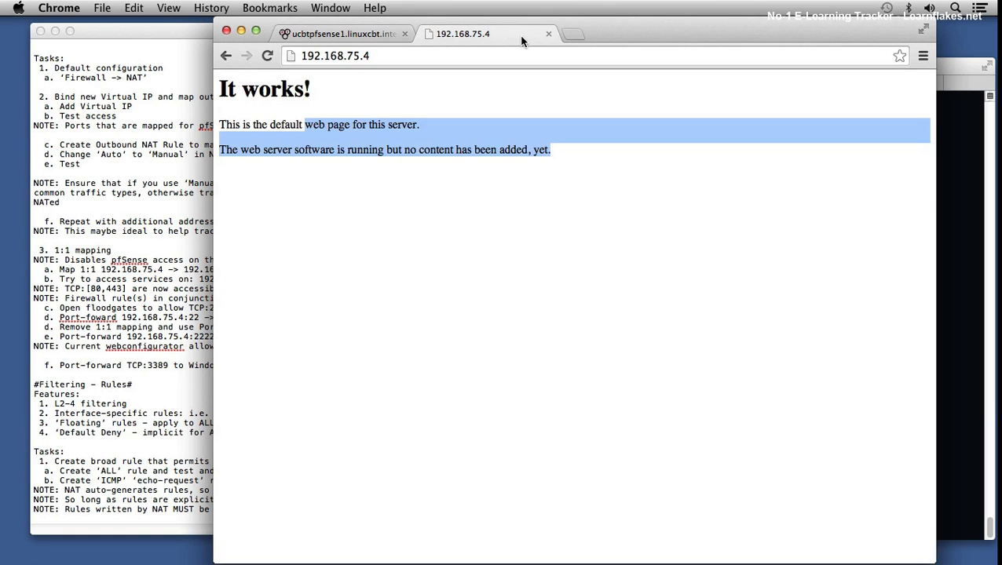
{"action": "key", "text": "super+t"}
{"action": "type", "text": "192.168.75.5"}
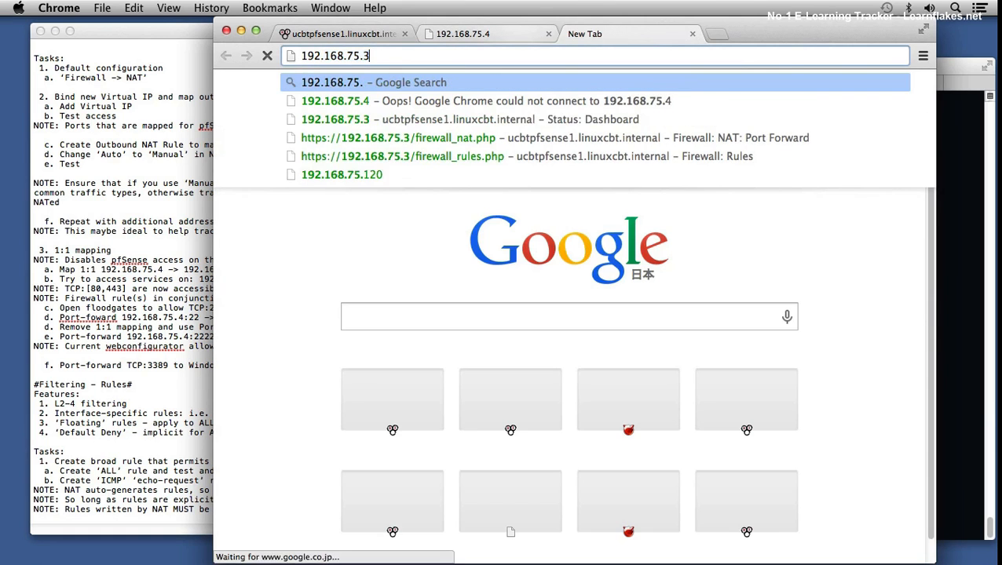
{"action": "key", "text": "Return"}
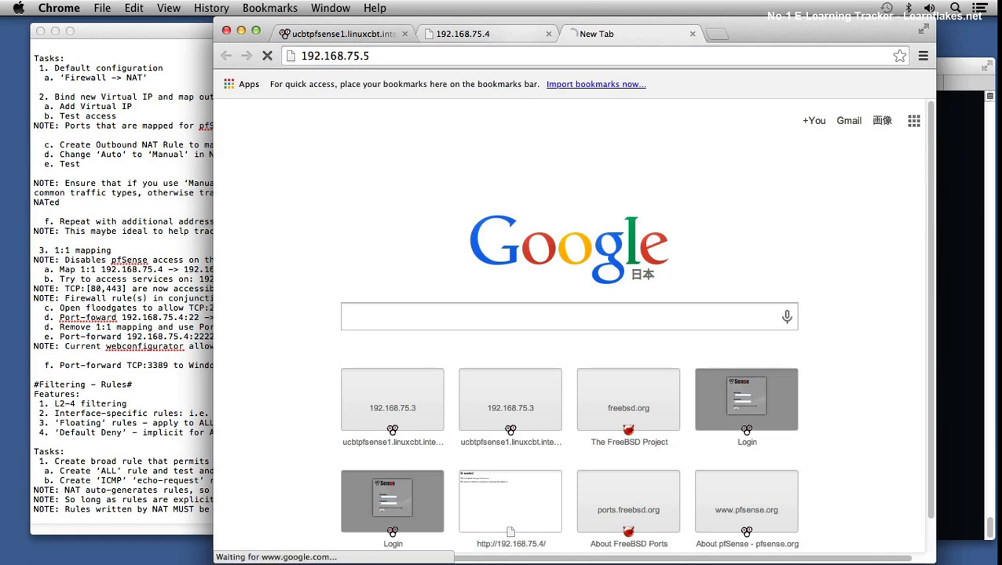
{"action": "key", "text": "super+r"}
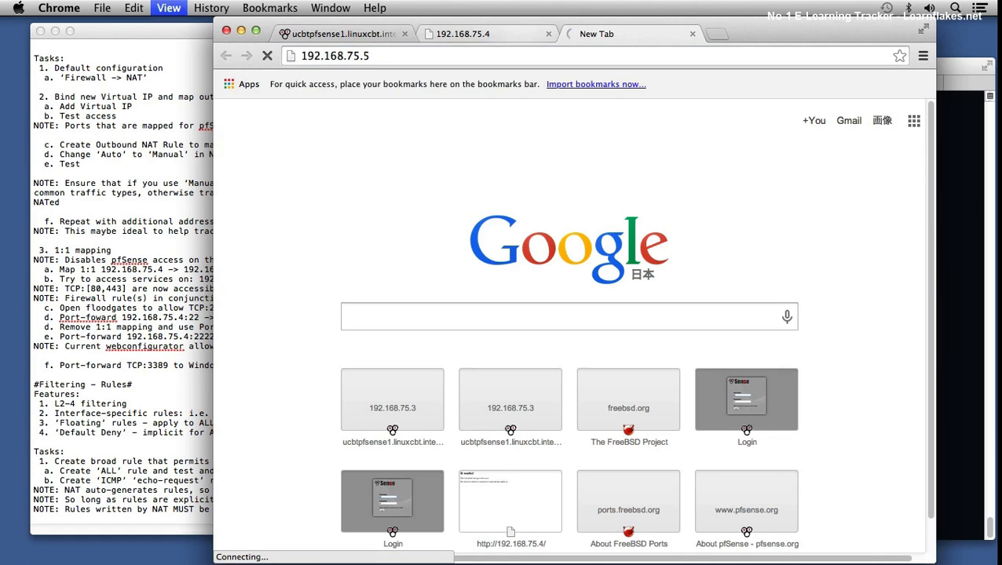
{"action": "left_click", "coordinate": [569, 56]}
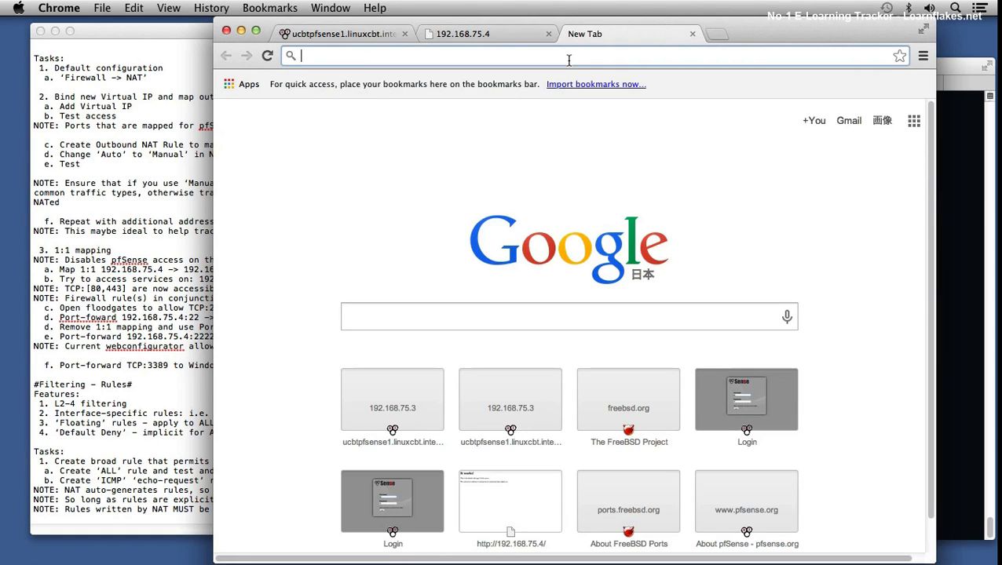
{"action": "type", "text": "192.168.75.5"}
{"action": "key", "text": "Return"}
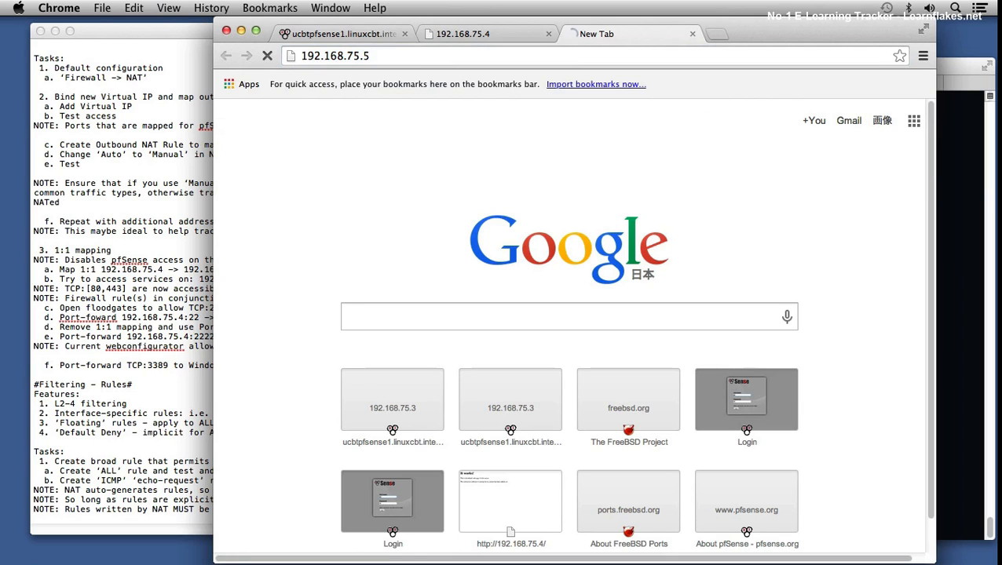
Step: Return to pfSense, dismiss the virtual IP notice and check the SSH to unixcbtbsd1 port forward's destination address
{"action": "left_click", "coordinate": [364, 34]}
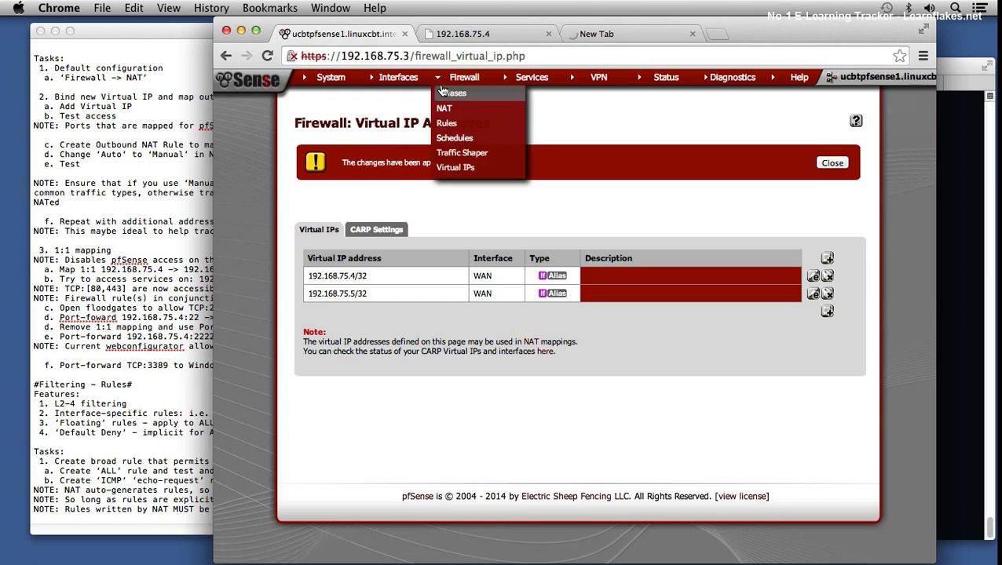
{"action": "left_click", "coordinate": [826, 164]}
{"action": "mouse_move", "coordinate": [430, 85]}
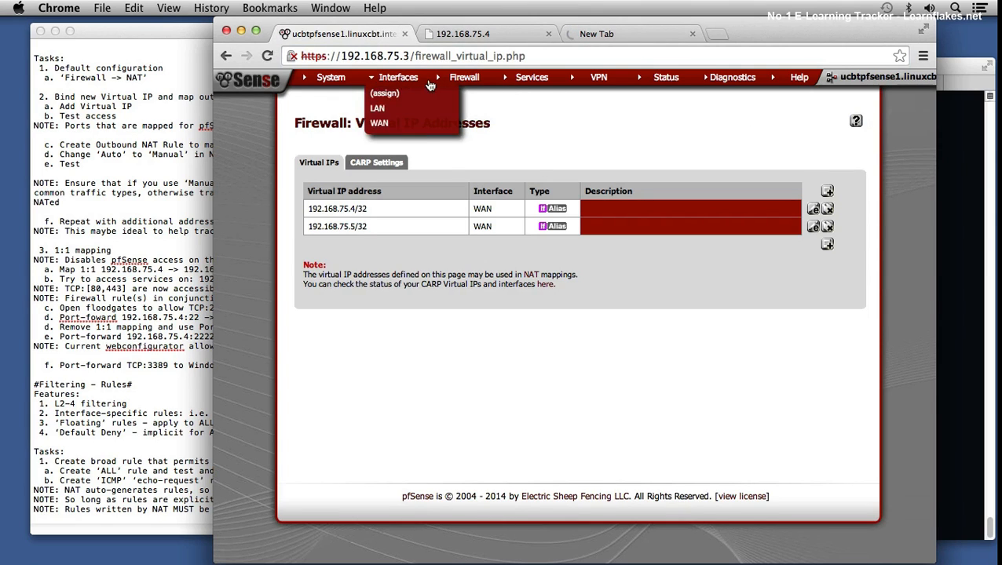
{"action": "mouse_move", "coordinate": [467, 79]}
{"action": "left_click", "coordinate": [508, 105]}
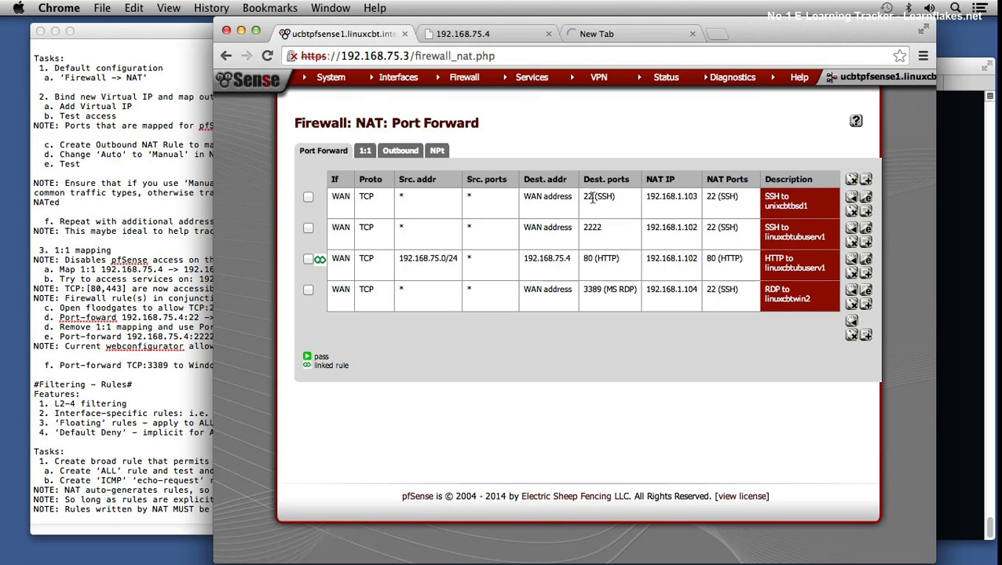
{"action": "left_click_drag", "start_coordinate": [527, 197], "coordinate": [563, 199]}
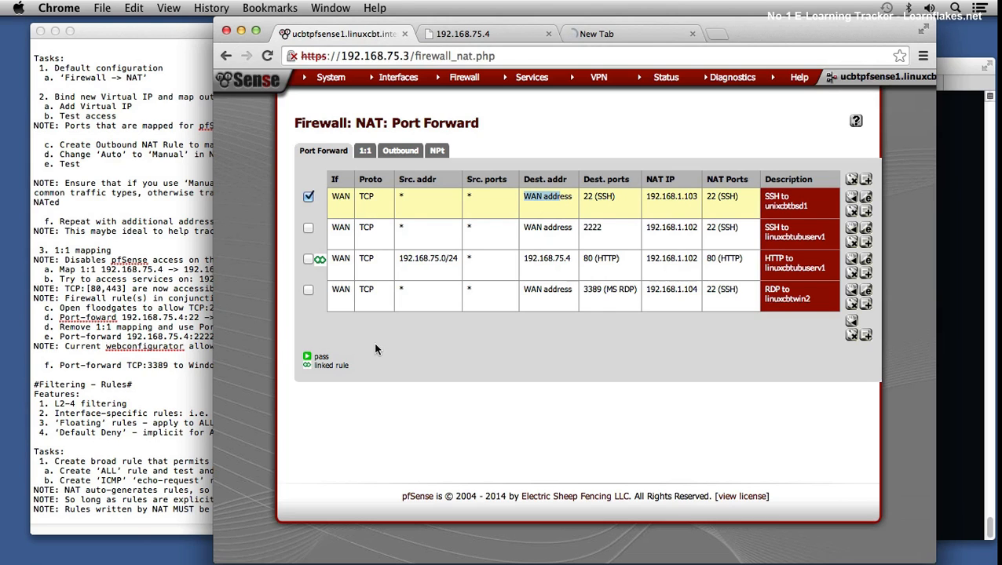
Step: In the TextEdit notes, append "NOTE: 'WAN address' is the first address associated with the 'WAN' interface" and save
{"action": "left_click", "coordinate": [129, 510]}
{"action": "type", "text": "NOTE: 'Wa"}
{"action": "type", "text": "AN address' is t"}
{"action": "type", "text": "he first addres"}
{"action": "type", "text": "s associated wit"}
{"action": "type", "text": "h the "}
{"action": "type", "text": "‘WAN’ interface"}
{"action": "key", "text": "super+s"}
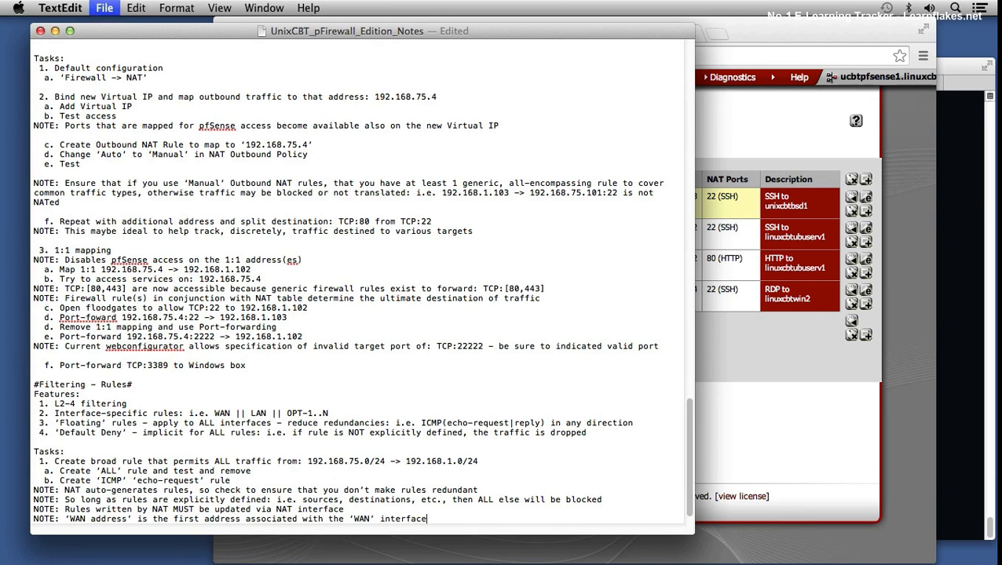
Step: In Chrome, check the HTTP port forward's destination and review the 1:1 and outbound NAT pages, ending on the port forwards
{"action": "left_click", "coordinate": [738, 390]}
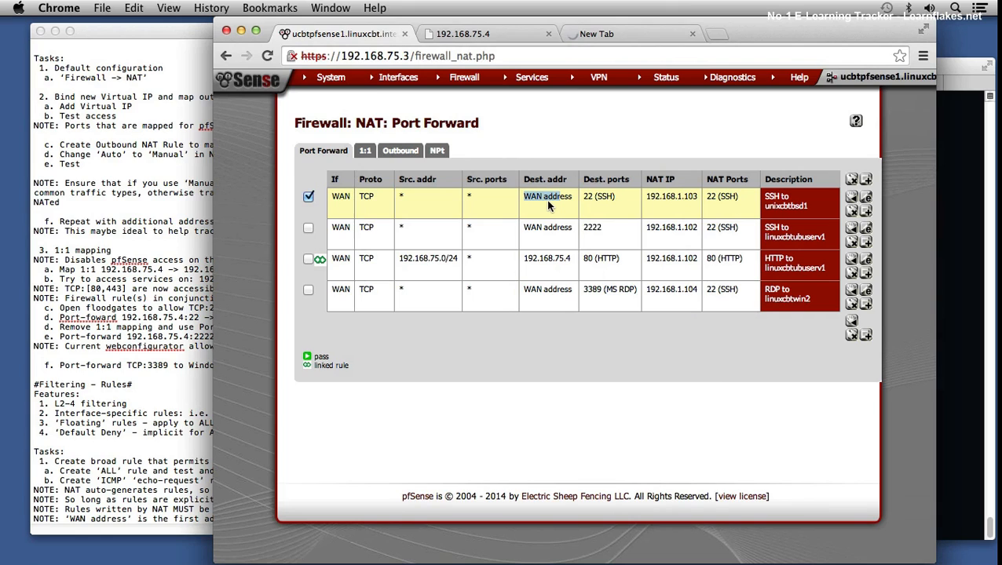
{"action": "left_click_drag", "start_coordinate": [549, 260], "coordinate": [569, 264]}
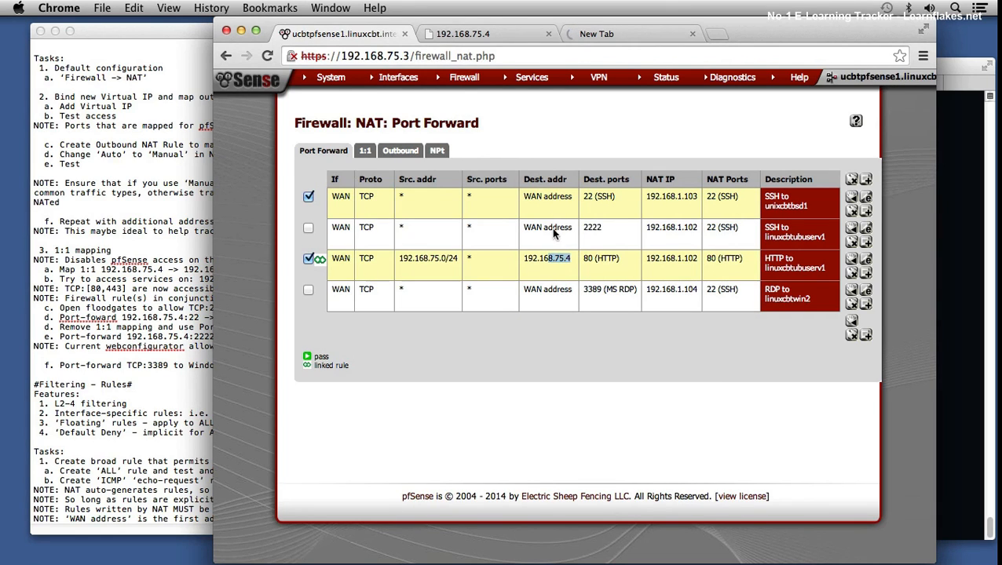
{"action": "left_click", "coordinate": [364, 153]}
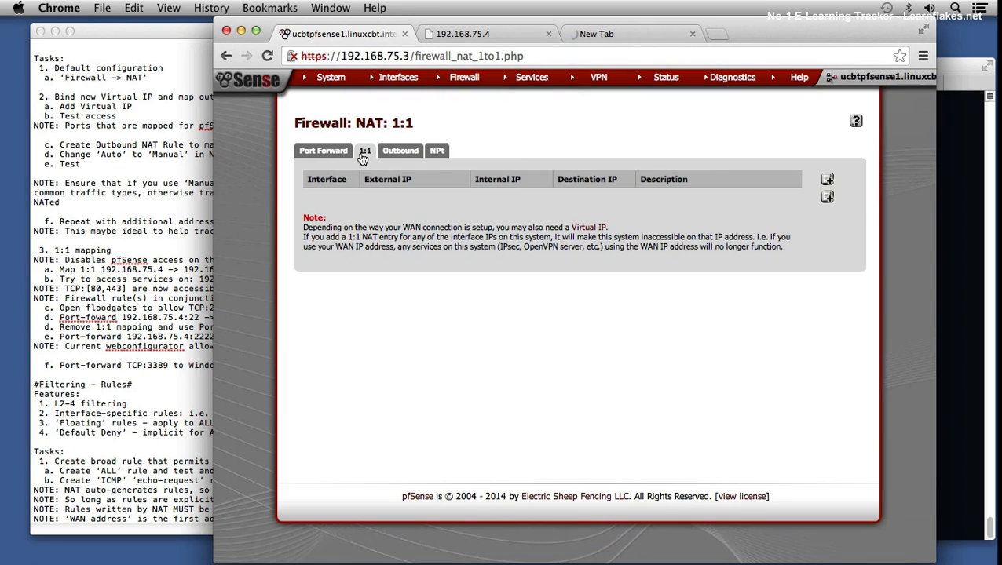
{"action": "left_click", "coordinate": [395, 153]}
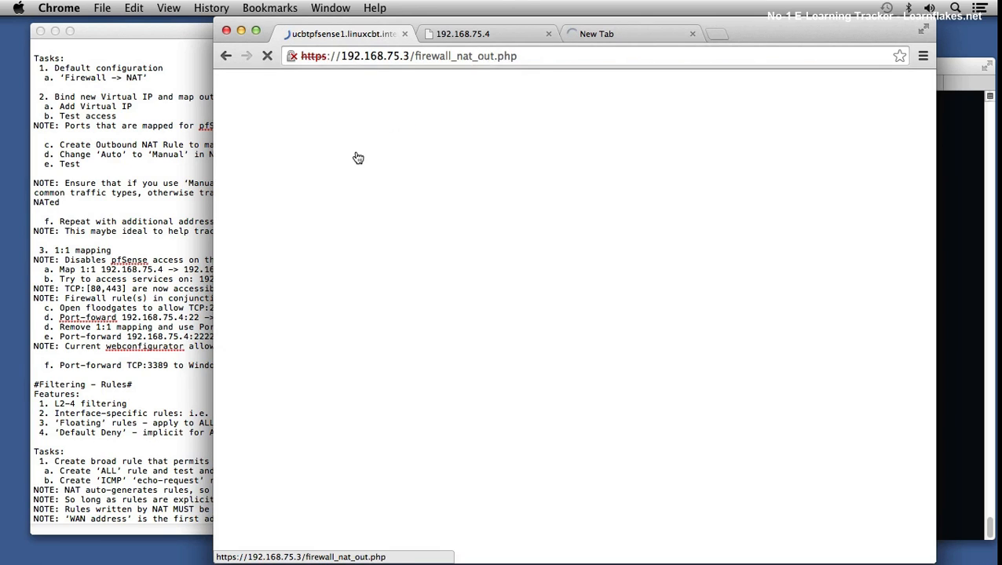
{"action": "left_click", "coordinate": [364, 153]}
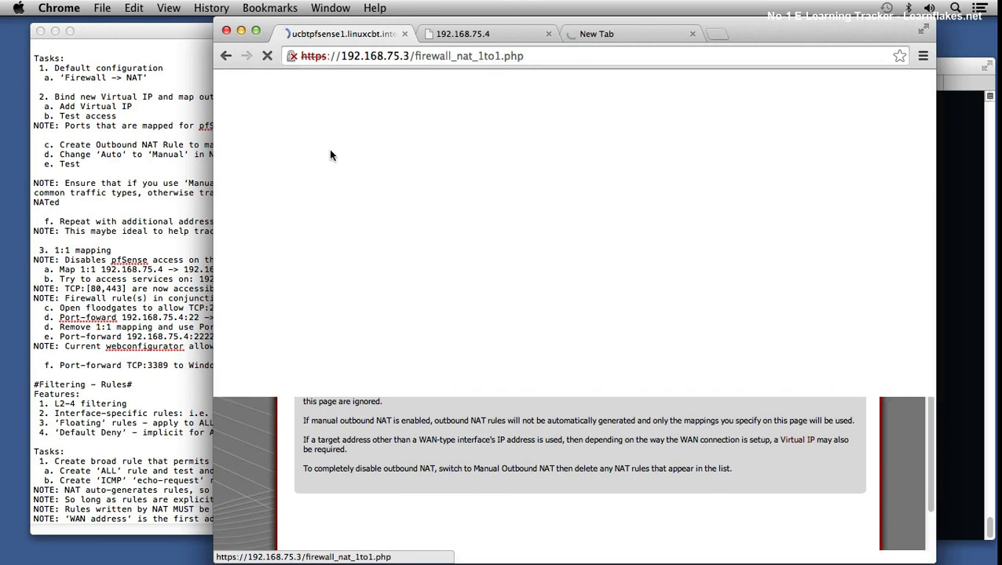
{"action": "left_click", "coordinate": [326, 152]}
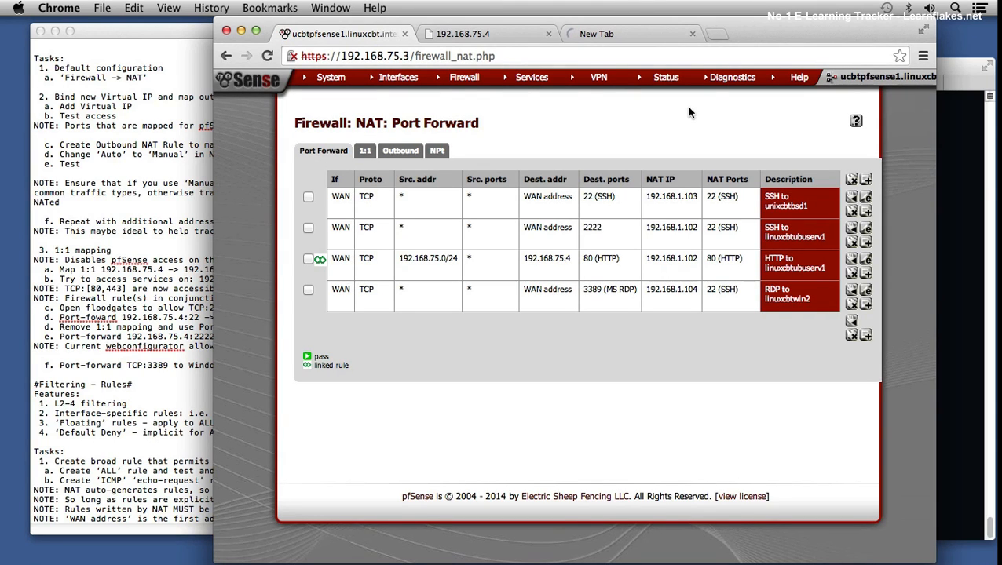
Step: Open the WAN firewall rules and examine the destinations of the HTTP, HTTPS, NAT and ICMP echo-request rules
{"action": "mouse_move", "coordinate": [461, 79]}
{"action": "left_click", "coordinate": [459, 123]}
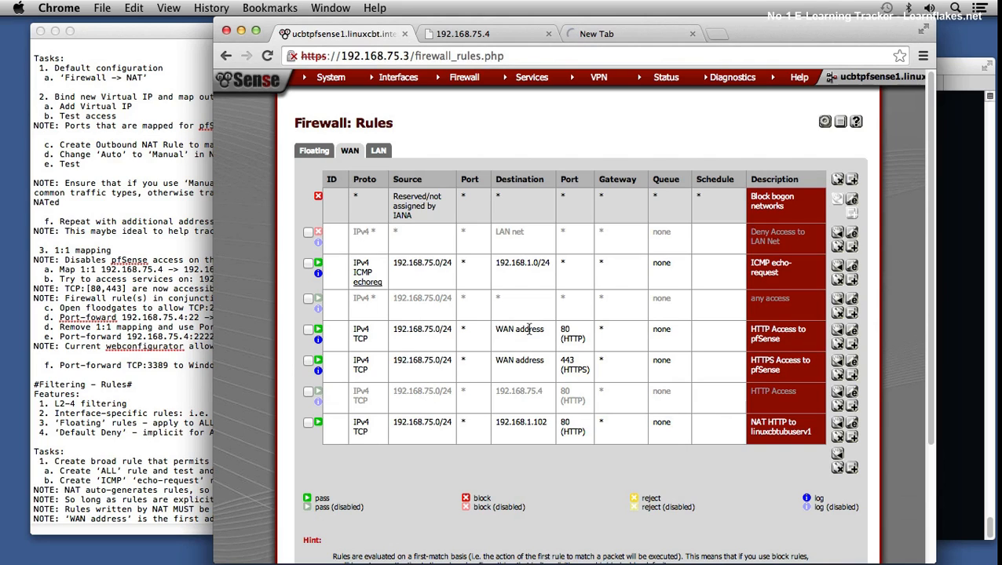
{"action": "left_click_drag", "start_coordinate": [506, 331], "coordinate": [542, 420]}
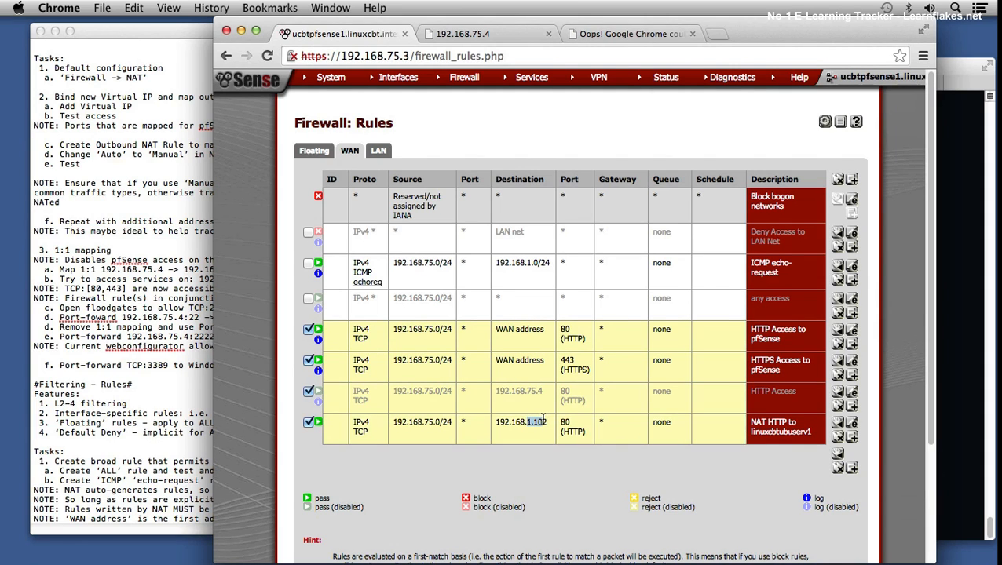
{"action": "left_click_drag", "start_coordinate": [516, 264], "coordinate": [539, 265]}
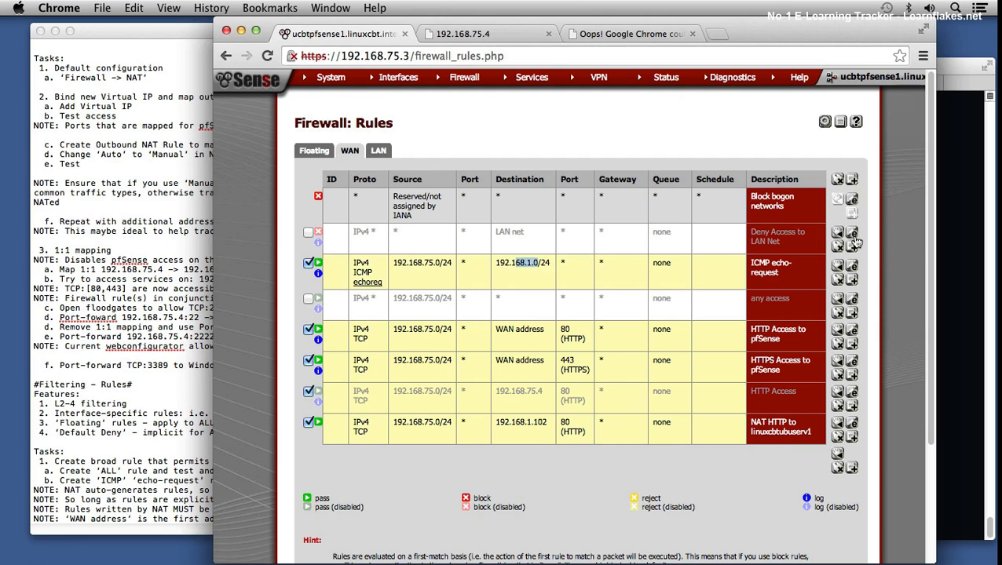
Step: Switch to Terminal and ping 192.168.1.102 with a count of 3, interrupting it after a couple of replies
{"action": "left_click", "coordinate": [957, 240]}
{"action": "type", "text": "pign -"}
{"action": "key", "text": "BackSpace"}
{"action": "key", "text": "BackSpace"}
{"action": "key", "text": "BackSpace"}
{"action": "key", "text": "BackSpace"}
{"action": "key", "text": "BackSpace"}
{"action": "key", "text": "BackSpace"}
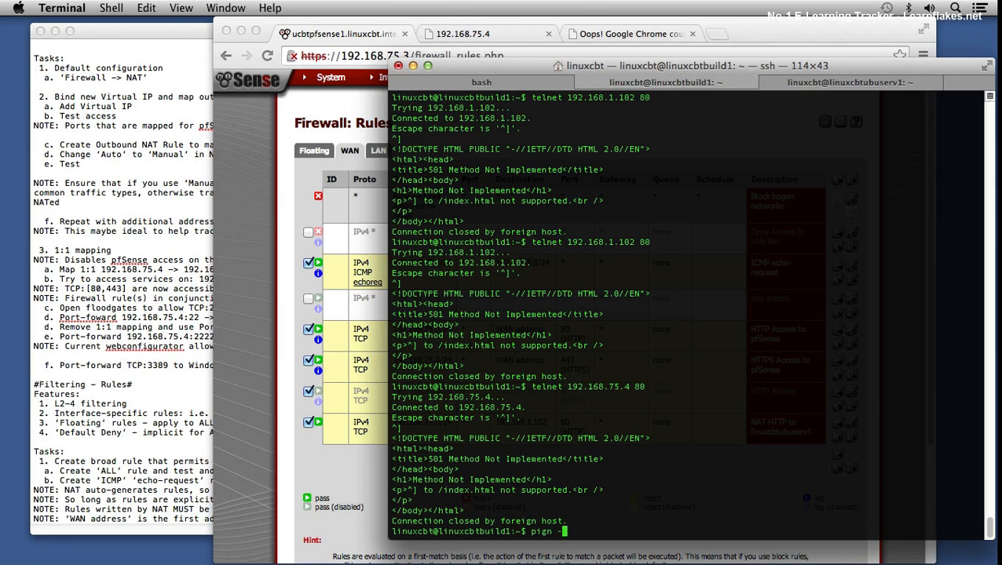
{"action": "type", "text": "ng -c 3 192.168.1.102"}
{"action": "key", "text": "Return"}
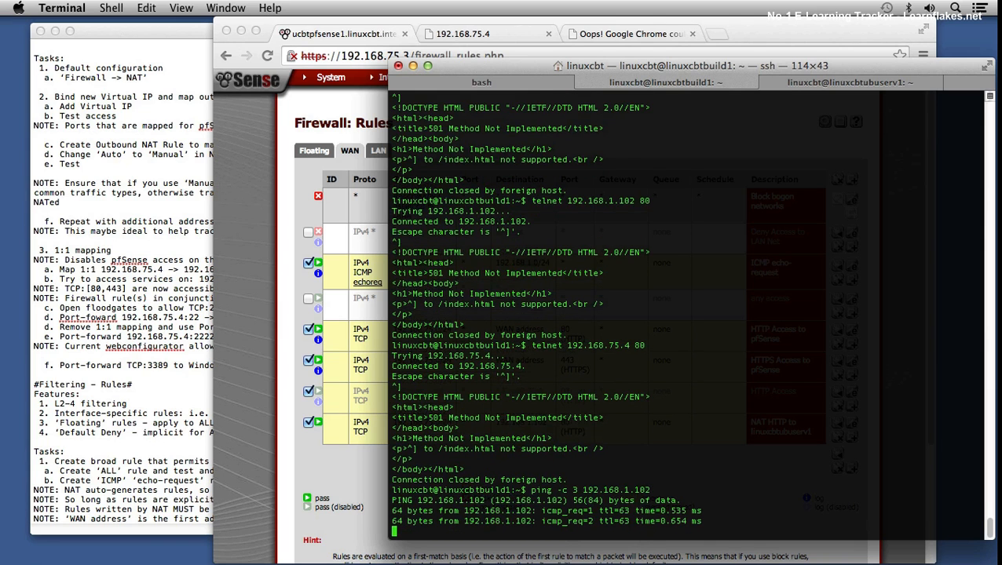
{"action": "key", "text": "ctrl+c"}
Step: Ping 192.168.1.103 with a count of 3, interrupting it after a couple of replies
{"action": "key", "text": "Up"}
{"action": "key", "text": "BackSpace"}
{"action": "type", "text": "3"}
{"action": "key", "text": "Return"}
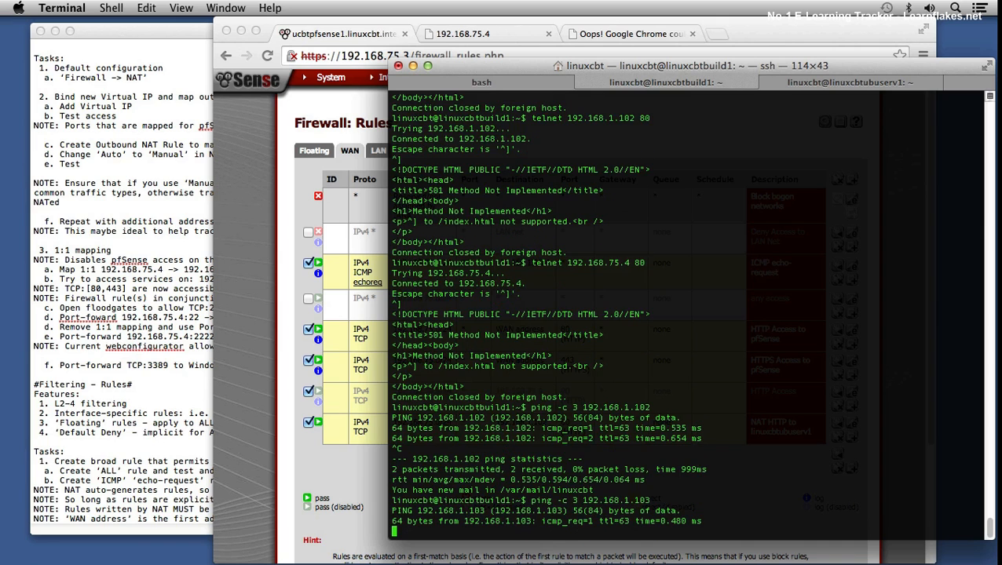
{"action": "key", "text": "ctrl+c"}
Step: Ping the virtual IP 192.168.75.4 with a count of 3
{"action": "key", "text": "Up"}
{"action": "key", "text": "BackSpace"}
{"action": "key", "text": "BackSpace"}
{"action": "key", "text": "BackSpace"}
{"action": "key", "text": "BackSpace"}
{"action": "key", "text": "BackSpace"}
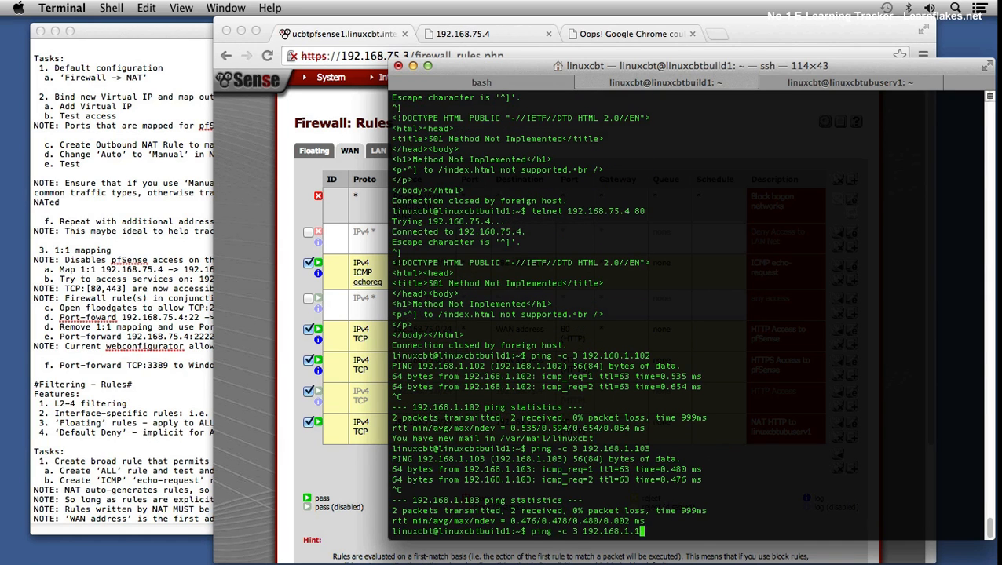
{"action": "type", "text": "75.4"}
{"action": "key", "text": "Return"}
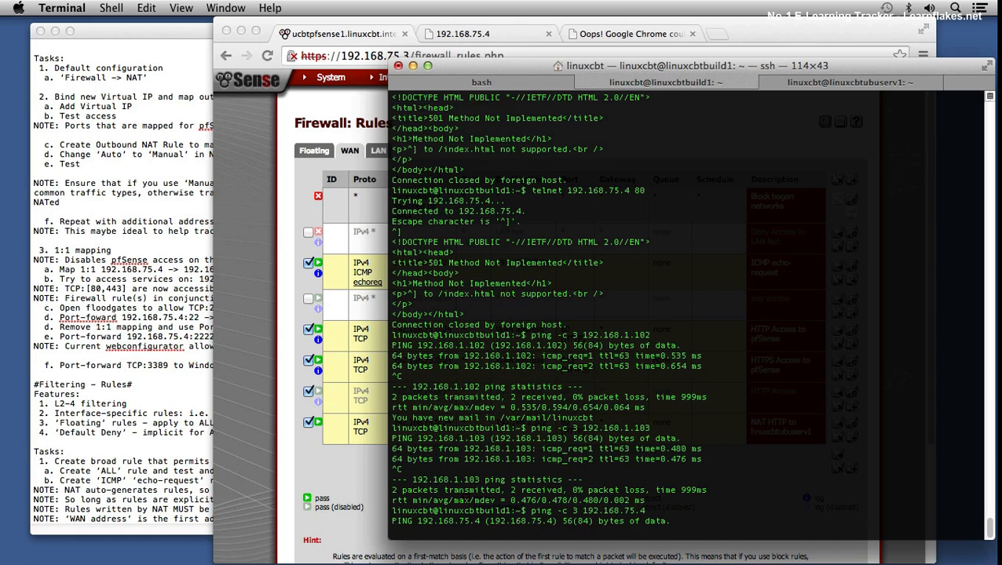
Step: Switch to Chrome, set the WAN ICMP echo-request rule's destination type to any, save the rule and apply the changes
{"action": "left_click", "coordinate": [255, 366]}
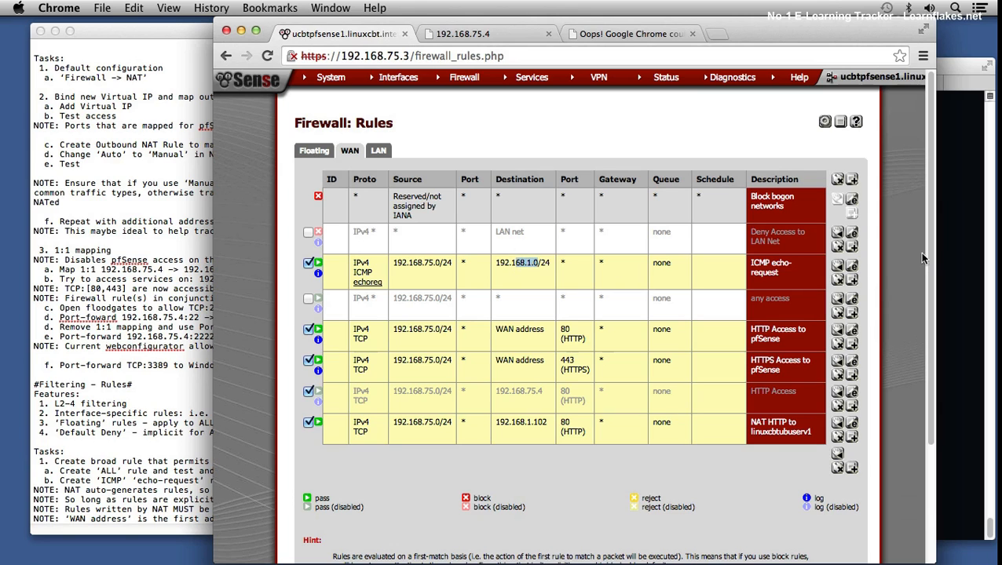
{"action": "left_click", "coordinate": [851, 269]}
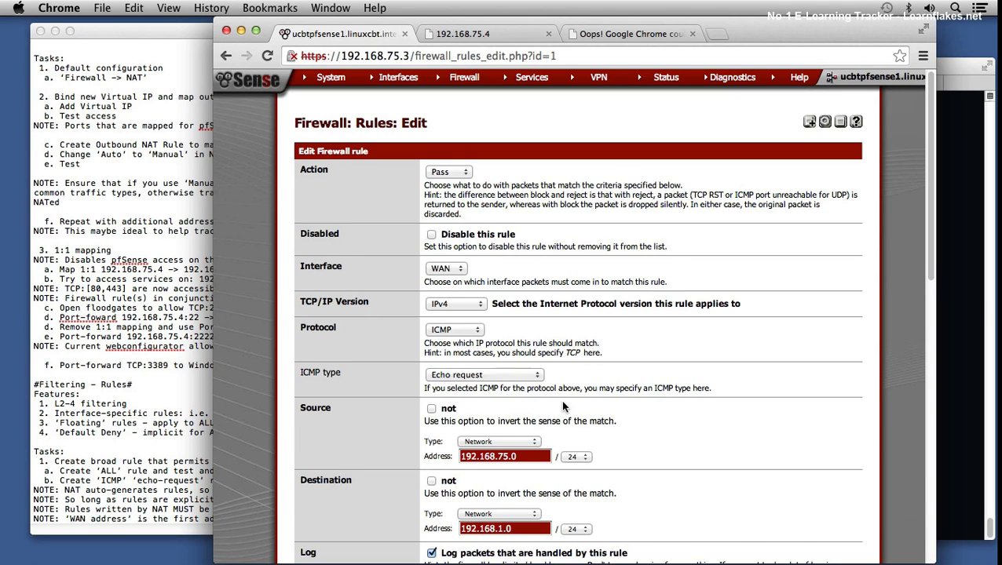
{"action": "scroll", "coordinate": [568, 404], "scroll_direction": "down", "scroll_amount": 2}
{"action": "left_click", "coordinate": [516, 483]}
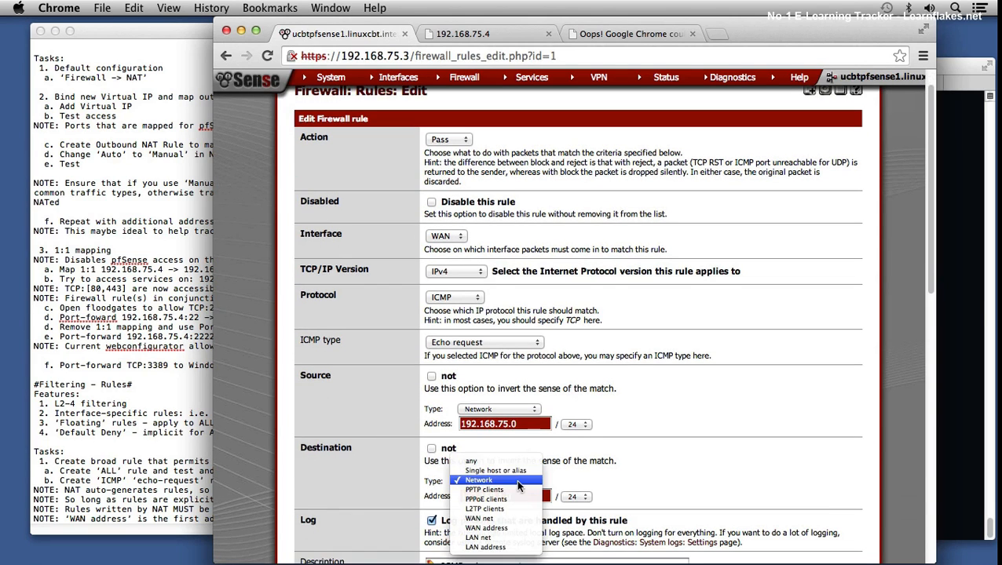
{"action": "left_click", "coordinate": [479, 463]}
{"action": "scroll", "coordinate": [738, 468], "scroll_direction": "down", "scroll_amount": 10}
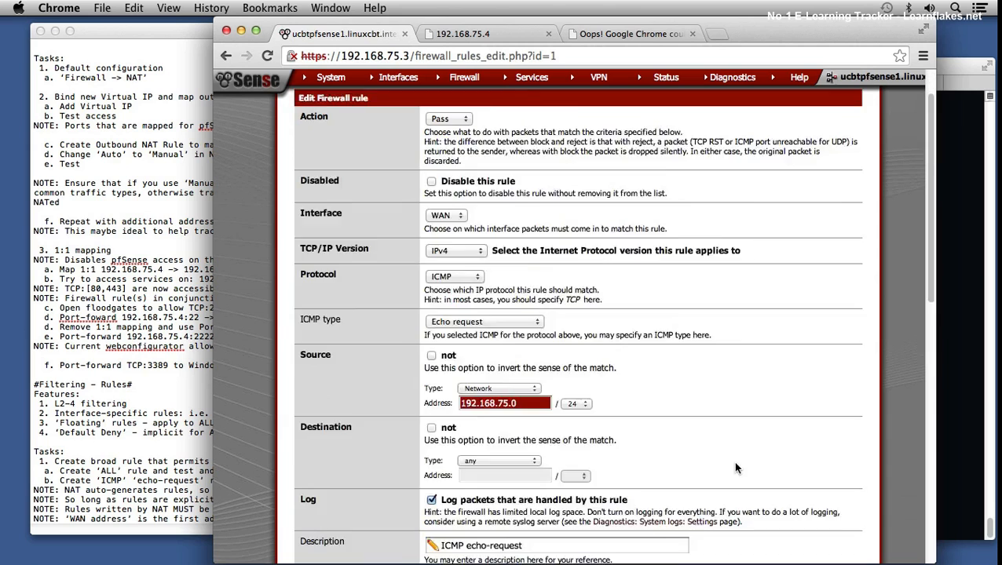
{"action": "left_click", "coordinate": [445, 428]}
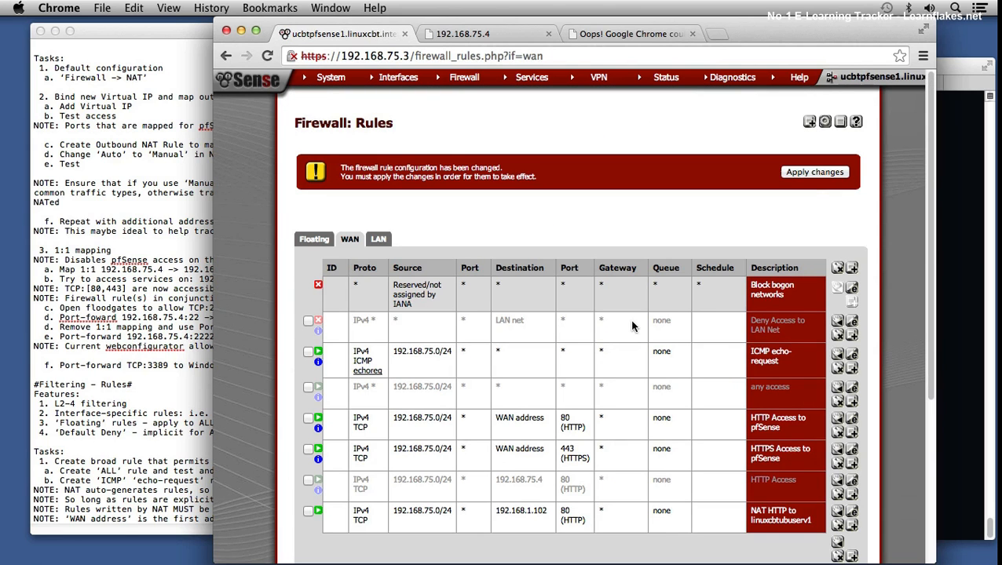
{"action": "left_click", "coordinate": [813, 172]}
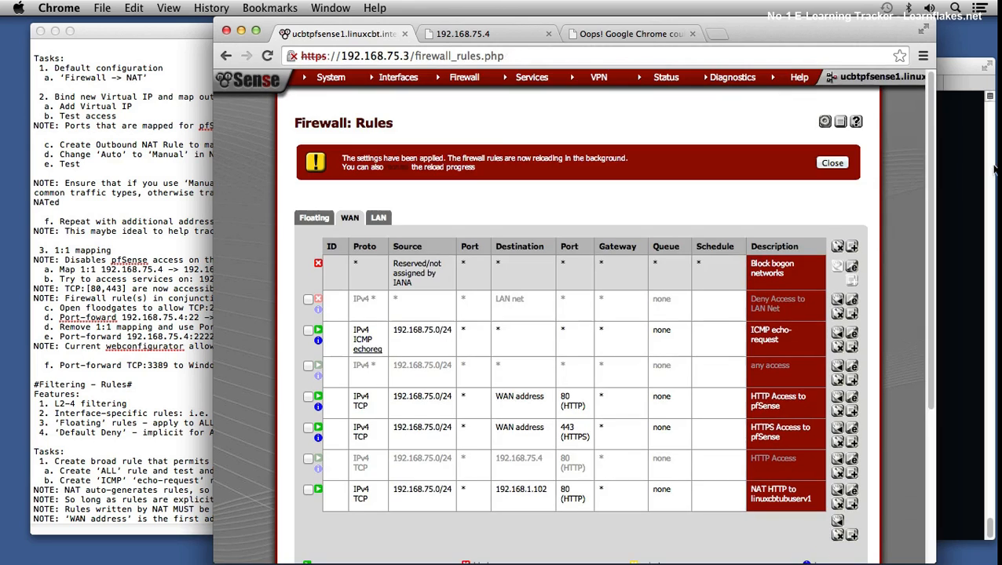
Step: Switch to Terminal and repeat the ping of the virtual IP 192.168.75.4 with a count of 3
{"action": "left_click", "coordinate": [994, 169]}
{"action": "key", "text": "Up"}
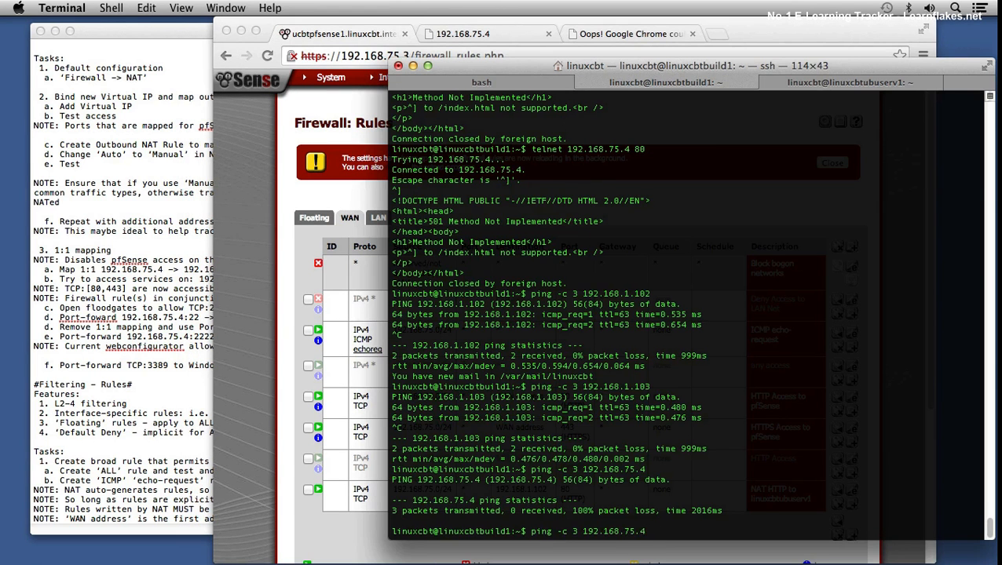
{"action": "key", "text": "Return"}
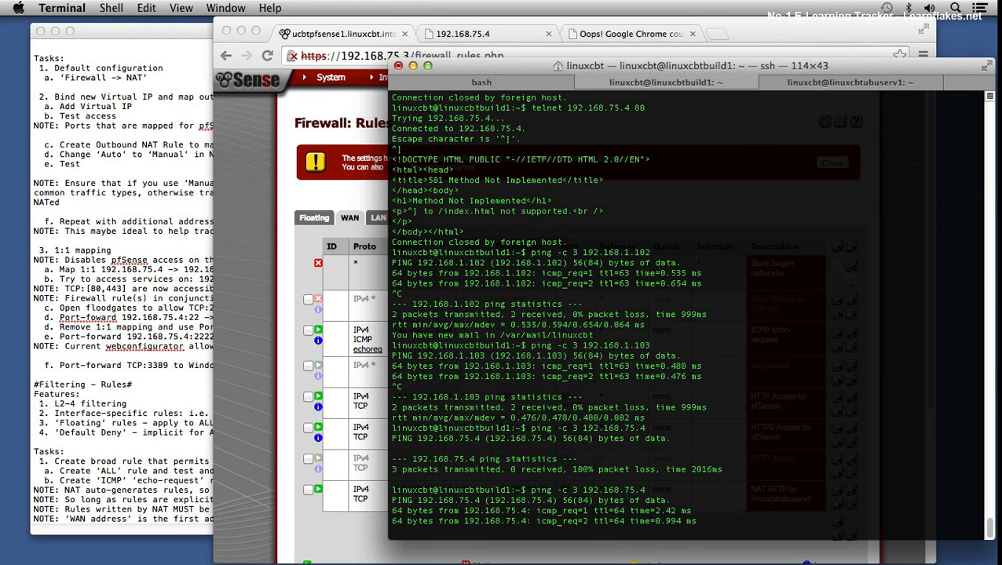
{"action": "key", "text": "ctrl+c"}
Step: Repeat the ping of LAN host 192.168.1.103 with a count of 3, interrupting it before it completes
{"action": "key", "text": "Up"}
{"action": "key", "text": "Up"}
{"action": "key", "text": "Return"}
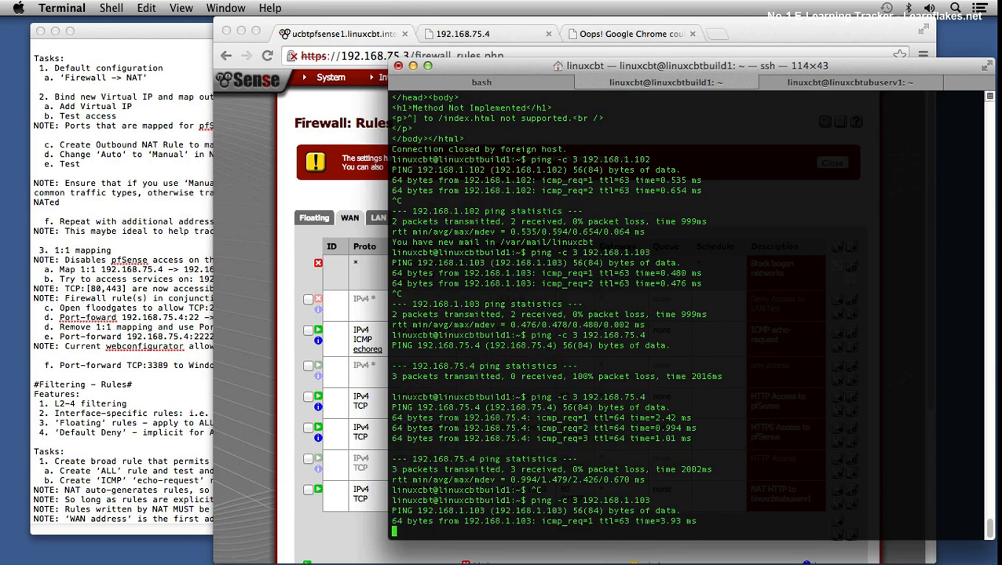
{"action": "key", "text": "ctrl+c"}
Step: Ping 192.168.75.3 with a count of 3, interrupting it after a couple of replies
{"action": "key", "text": "Up"}
{"action": "key", "text": "Up"}
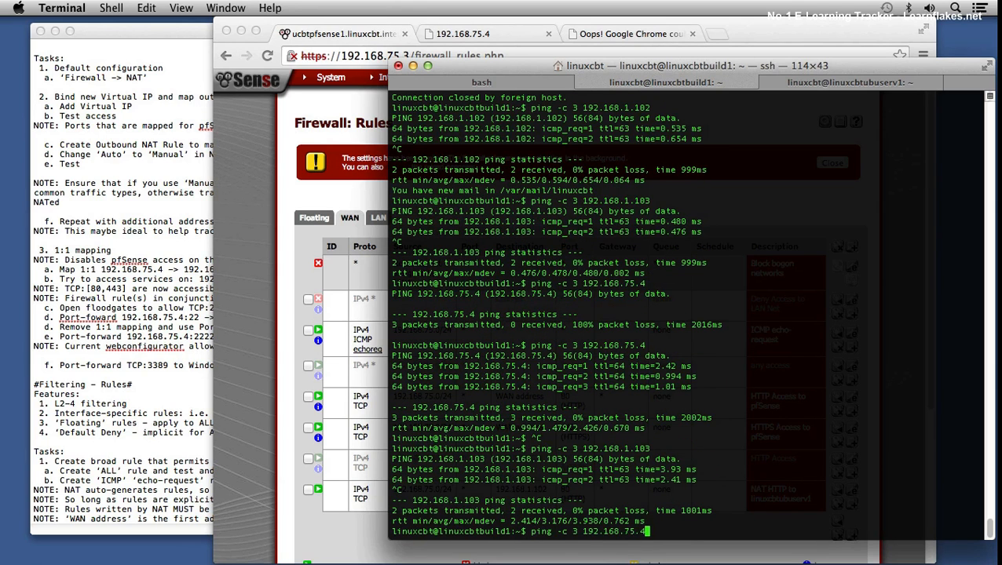
{"action": "key", "text": "BackSpace"}
{"action": "type", "text": "3"}
{"action": "key", "text": "Return"}
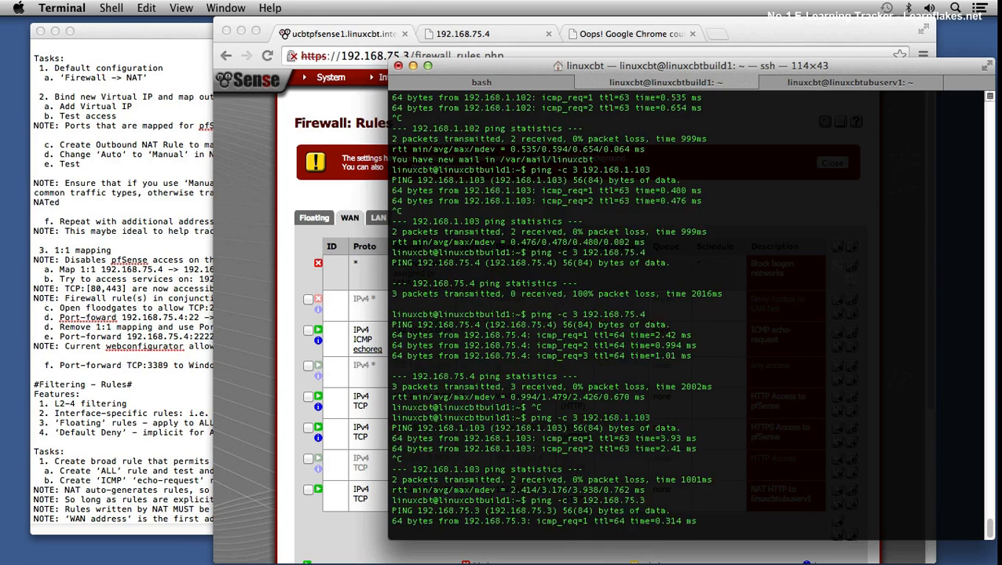
{"action": "key", "text": "ctrl+c"}
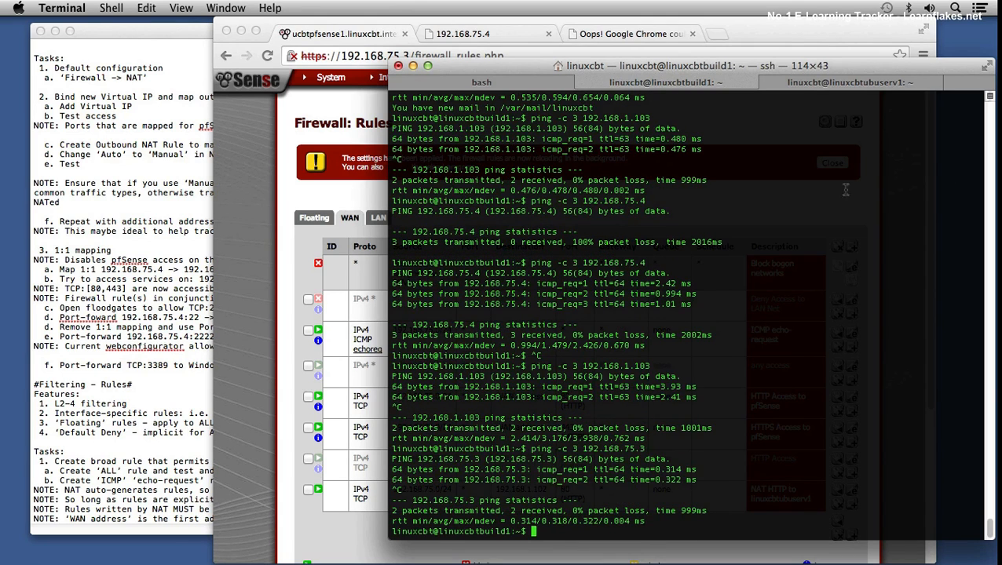
Step: Switch to TextEdit, add the task lines "c. Update rules" and "d. Permit ICMP to 'any'" at the end of the notes, and save
{"action": "left_click", "coordinate": [266, 340]}
{"action": "left_click", "coordinate": [178, 524]}
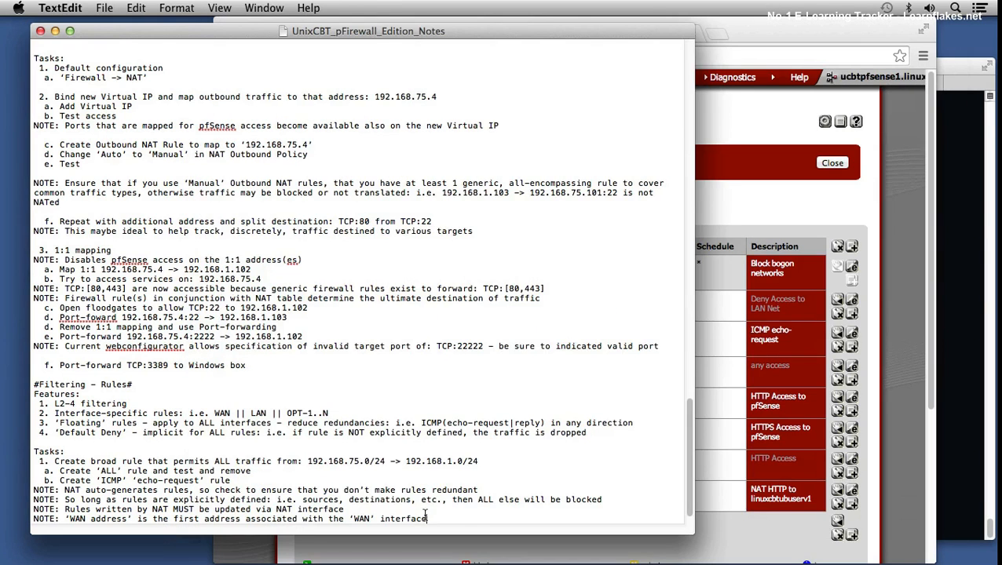
{"action": "left_click", "coordinate": [477, 512]}
{"action": "key", "text": "Return"}
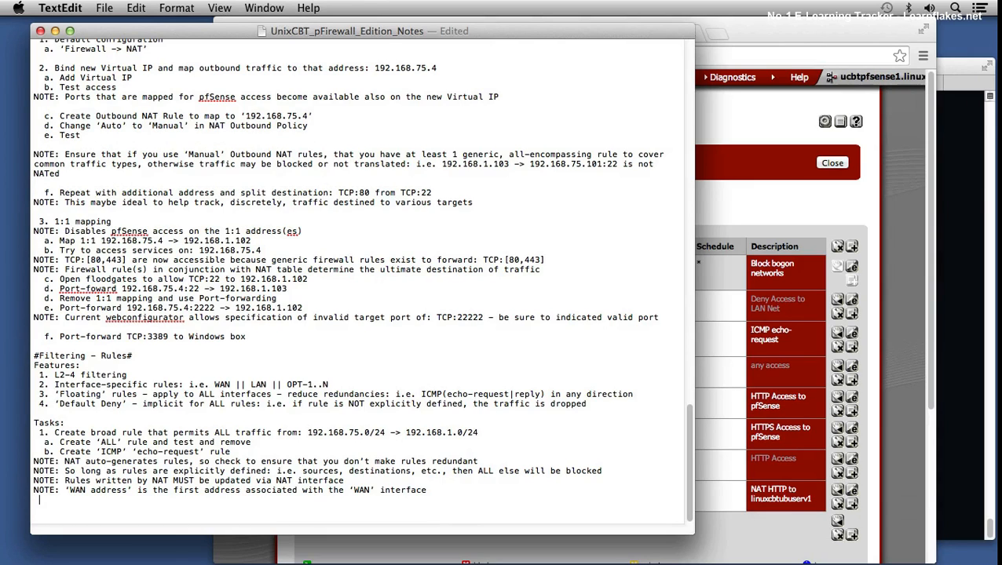
{"action": "type", "text": "c. Update rou"}
{"action": "type", "text": "ules"}
{"action": "key", "text": "Return"}
{"action": "type", "text": "d. Permit ICMP to ‘any’"}
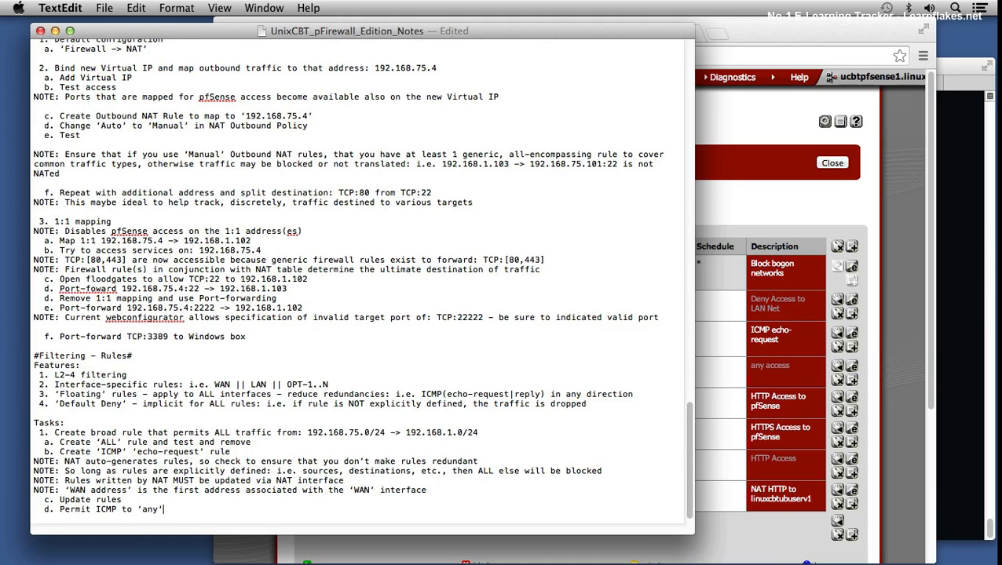
{"action": "key", "text": "super+s"}
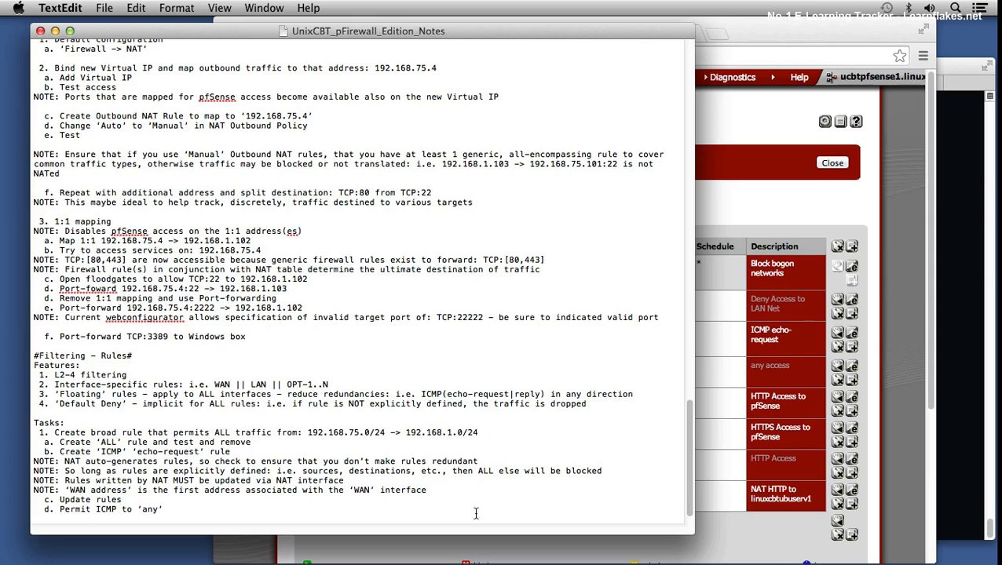
Step: Check the HTTP Access to pfSense rule's destination in Chrome, and run a verbose nmap scan of 192.168.1.103 in Terminal
{"action": "left_click", "coordinate": [812, 211]}
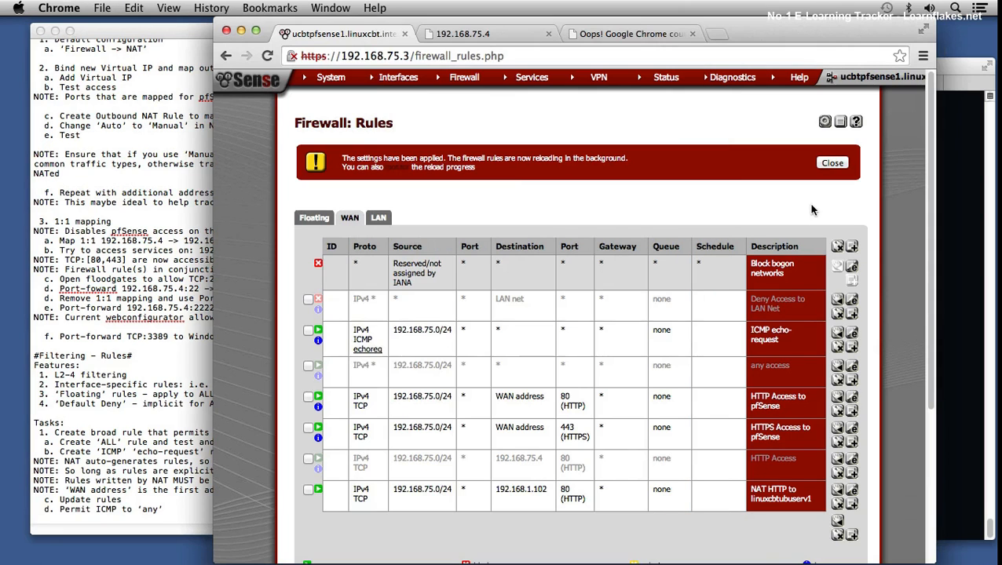
{"action": "double_click", "coordinate": [523, 399]}
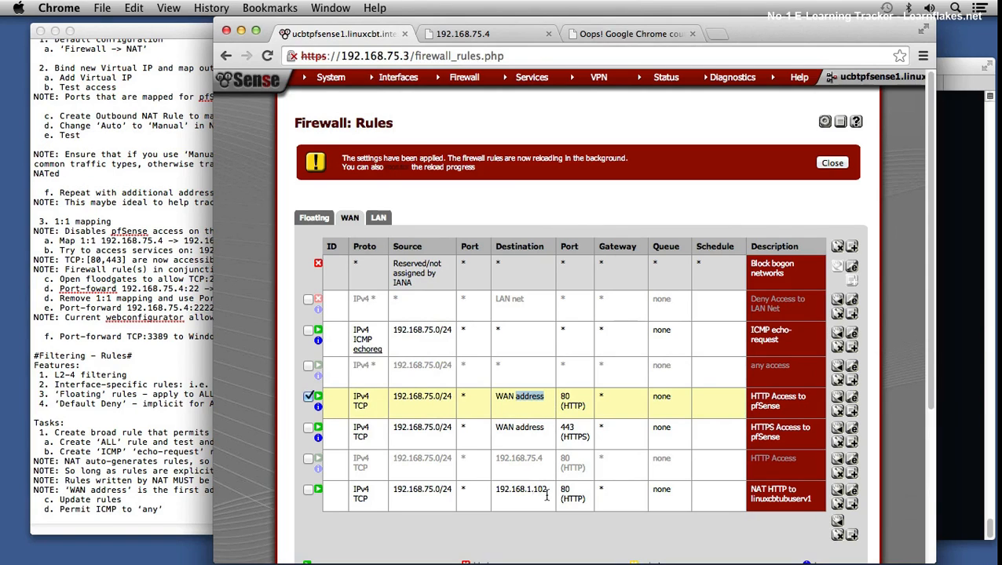
{"action": "left_click", "coordinate": [967, 245]}
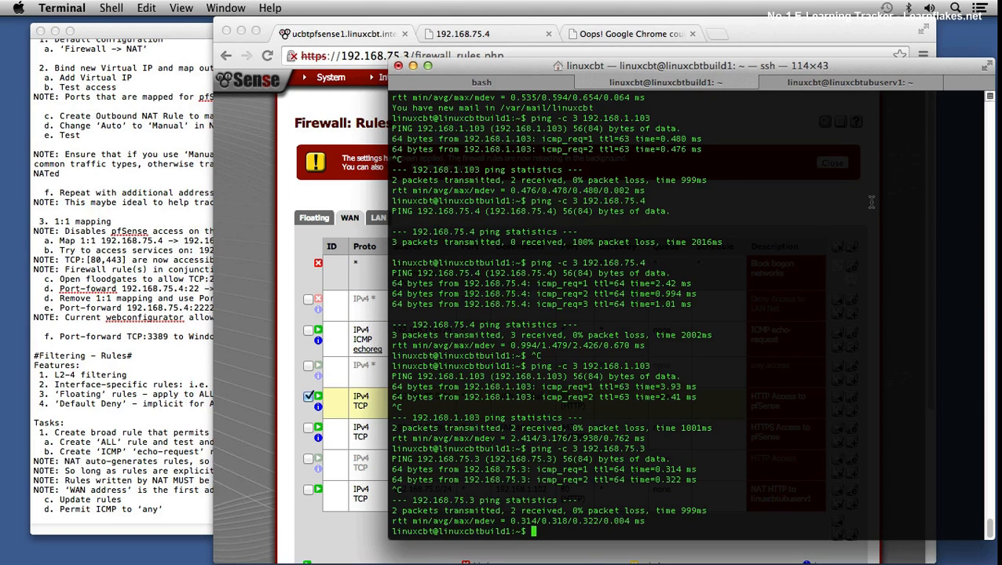
{"action": "type", "text": "nmap -v 192.168.1.103"}
{"action": "key", "text": "Return"}
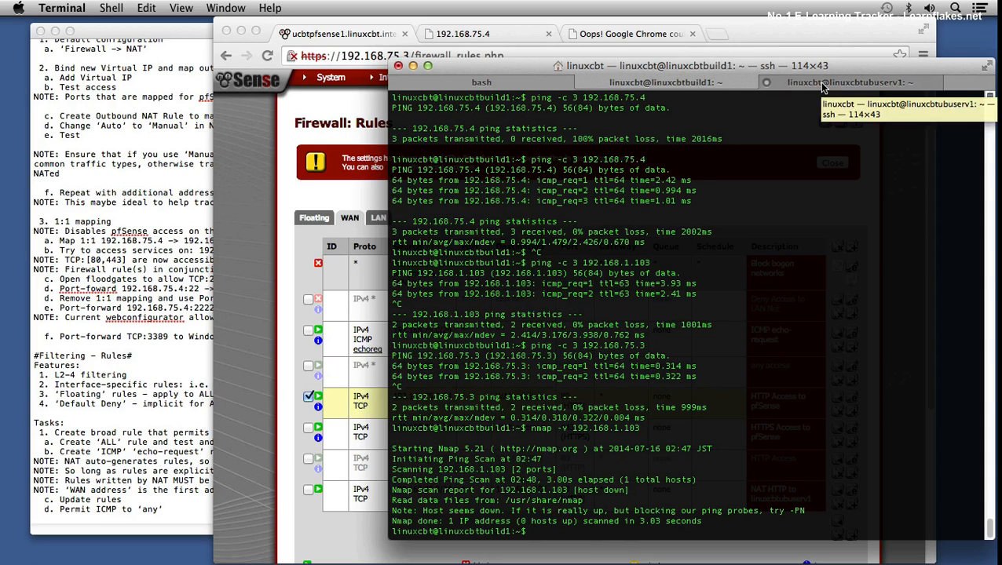
Step: Return to Chrome, dismiss the applied-settings notice, and examine the NAT IP of the SSH to unixcbtbsd1 port forward
{"action": "left_click", "coordinate": [239, 306]}
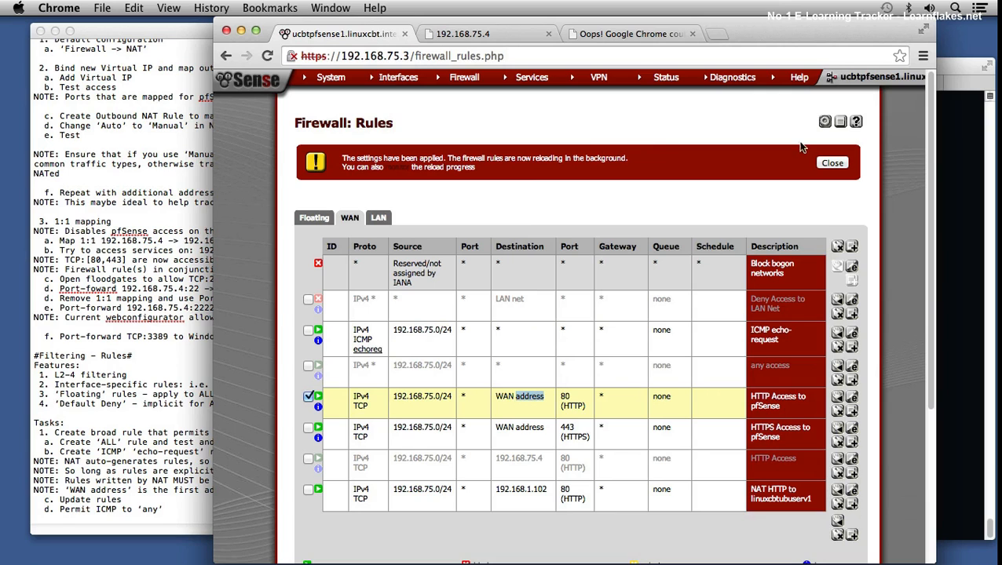
{"action": "left_click", "coordinate": [832, 162]}
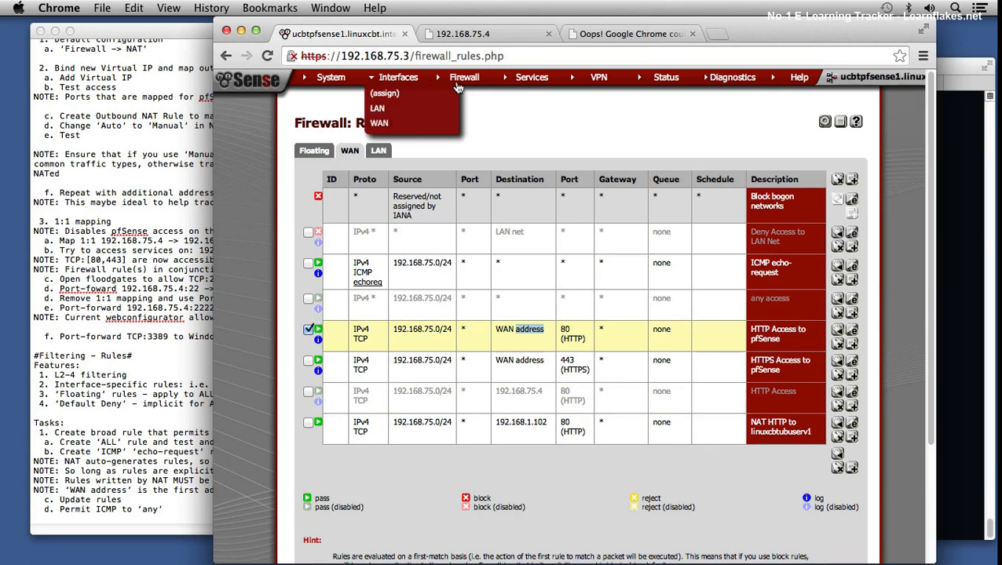
{"action": "mouse_move", "coordinate": [457, 86]}
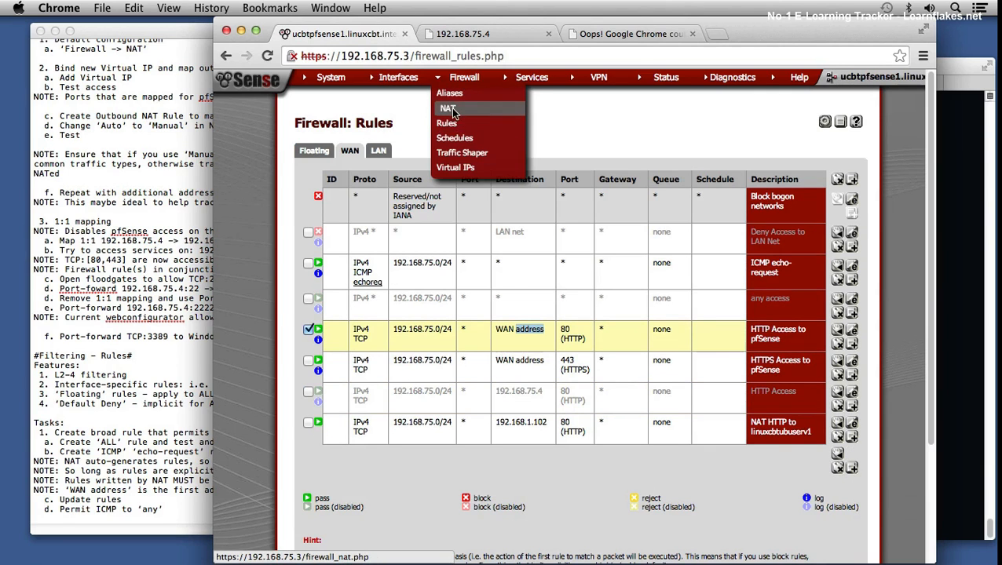
{"action": "left_click", "coordinate": [446, 108]}
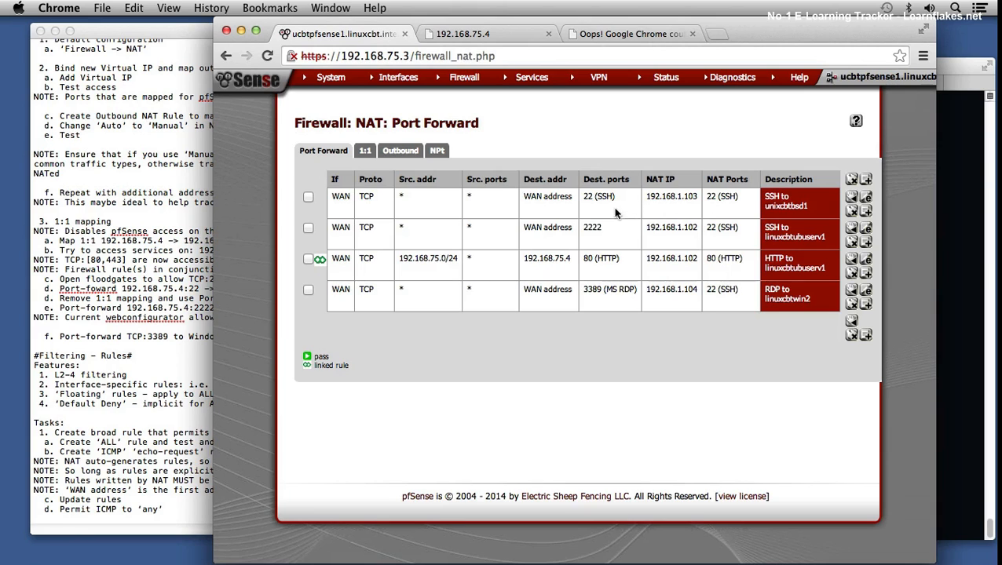
{"action": "left_click_drag", "start_coordinate": [677, 196], "coordinate": [694, 193]}
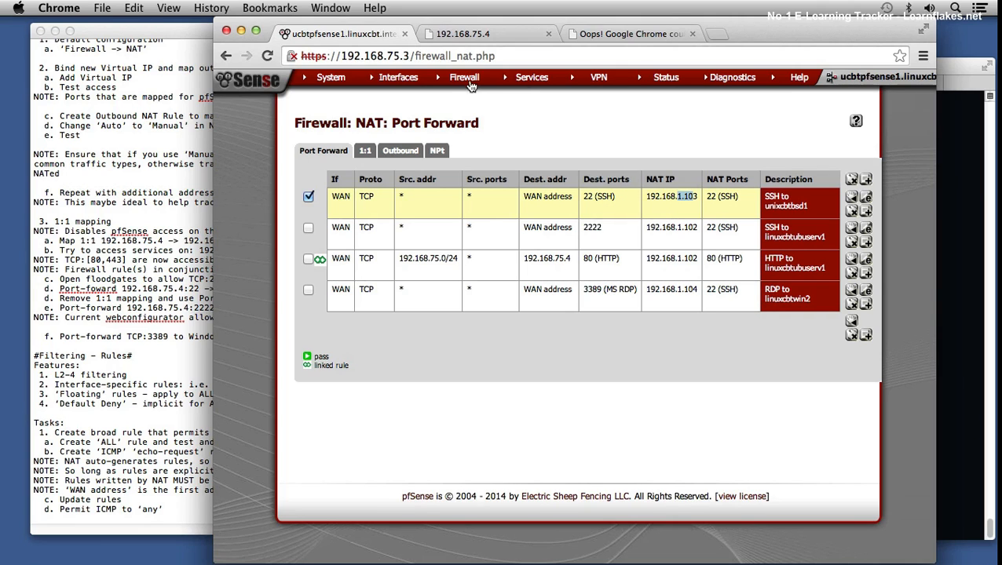
Step: Return to the WAN firewall rules and delete the disabled "any access" rule
{"action": "mouse_move", "coordinate": [471, 87]}
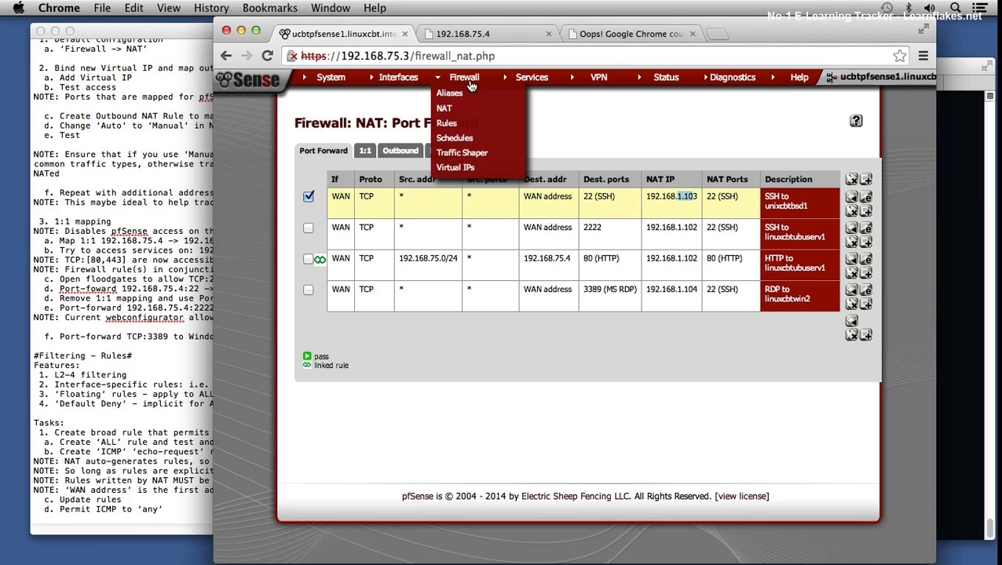
{"action": "left_click", "coordinate": [462, 126]}
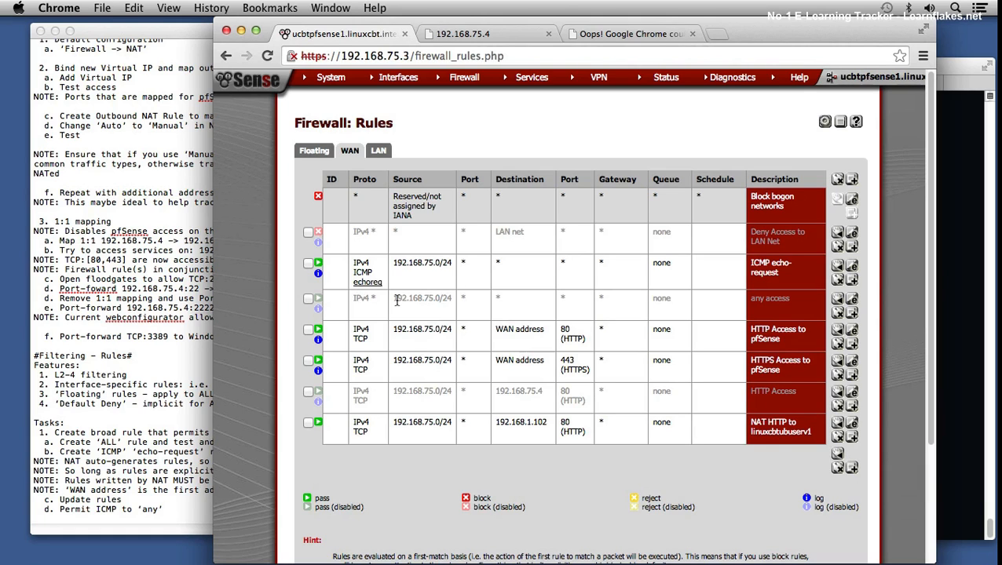
{"action": "left_click", "coordinate": [308, 299]}
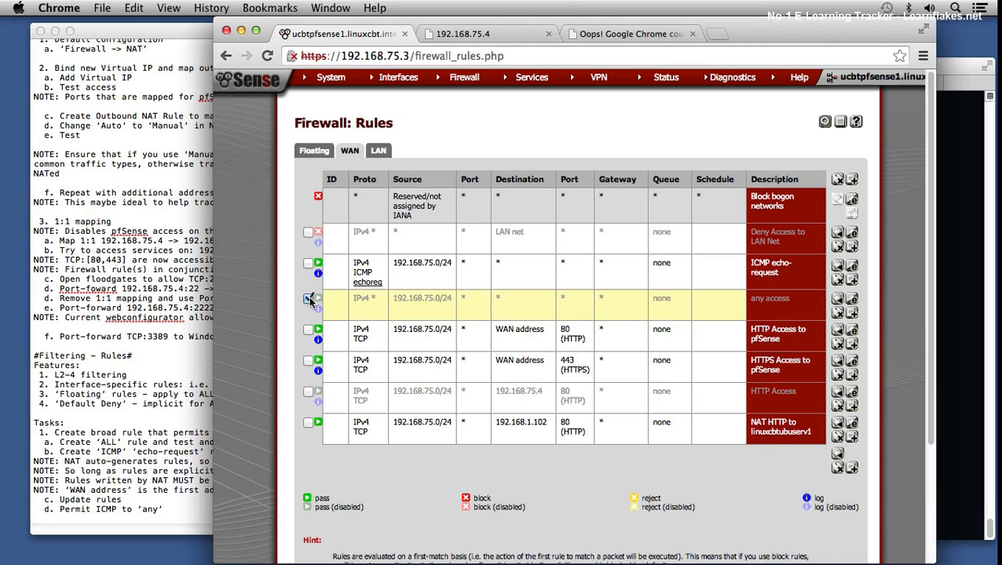
{"action": "left_click", "coordinate": [838, 313]}
{"action": "left_click", "coordinate": [617, 217]}
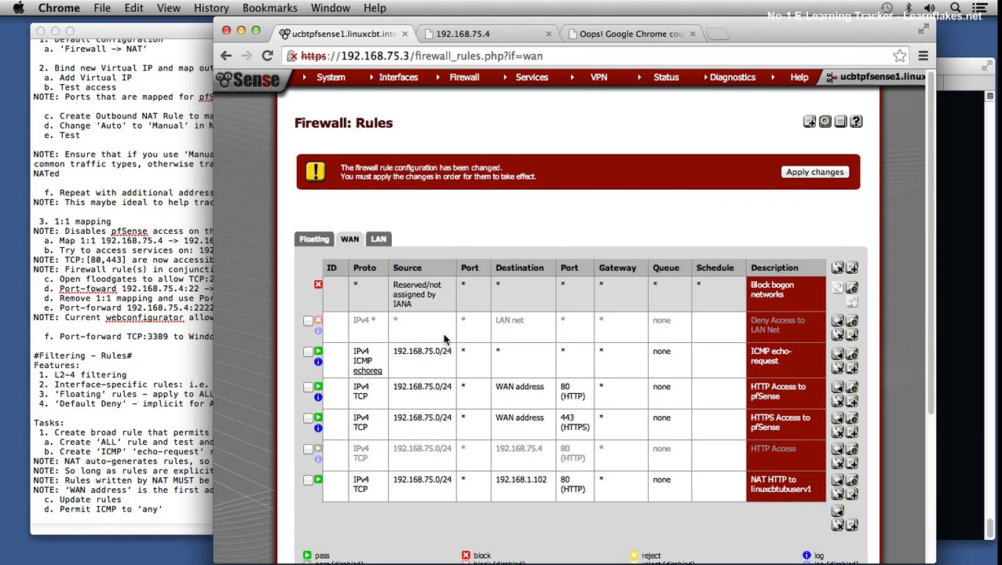
Step: Delete the disabled "Deny Access to LAN Net" rule and apply the firewall changes
{"action": "left_click", "coordinate": [309, 321]}
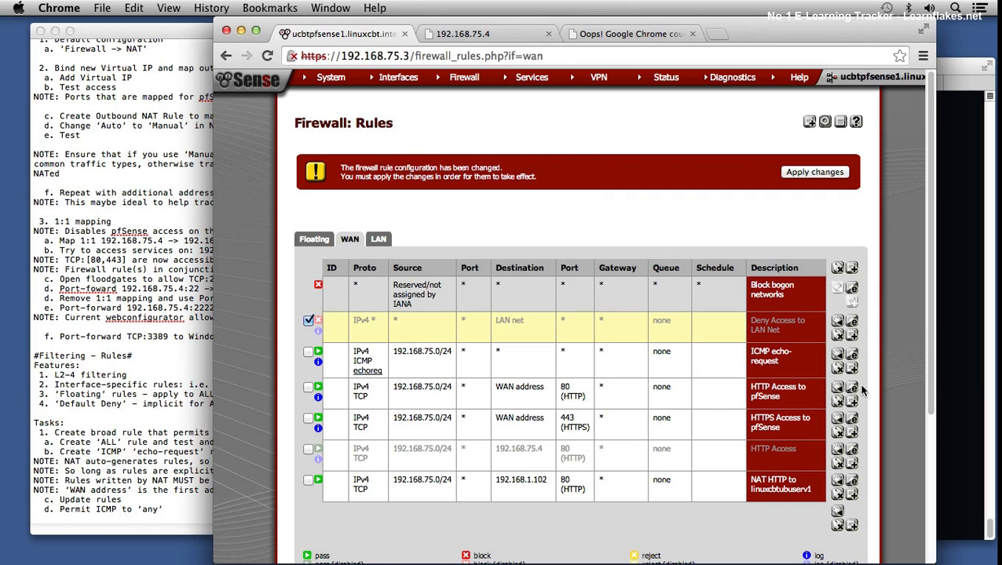
{"action": "left_click", "coordinate": [838, 336]}
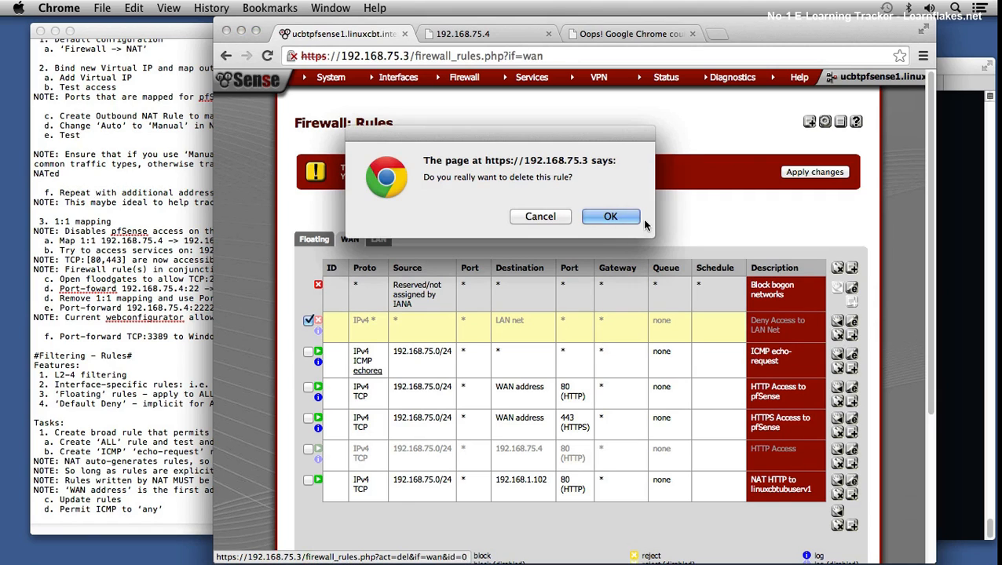
{"action": "left_click", "coordinate": [607, 215]}
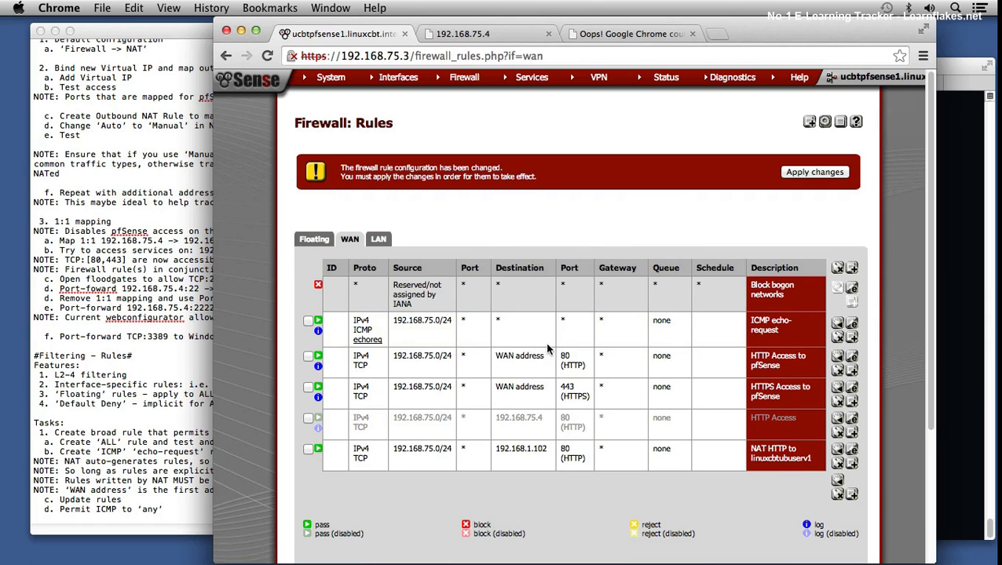
{"action": "left_click", "coordinate": [827, 170]}
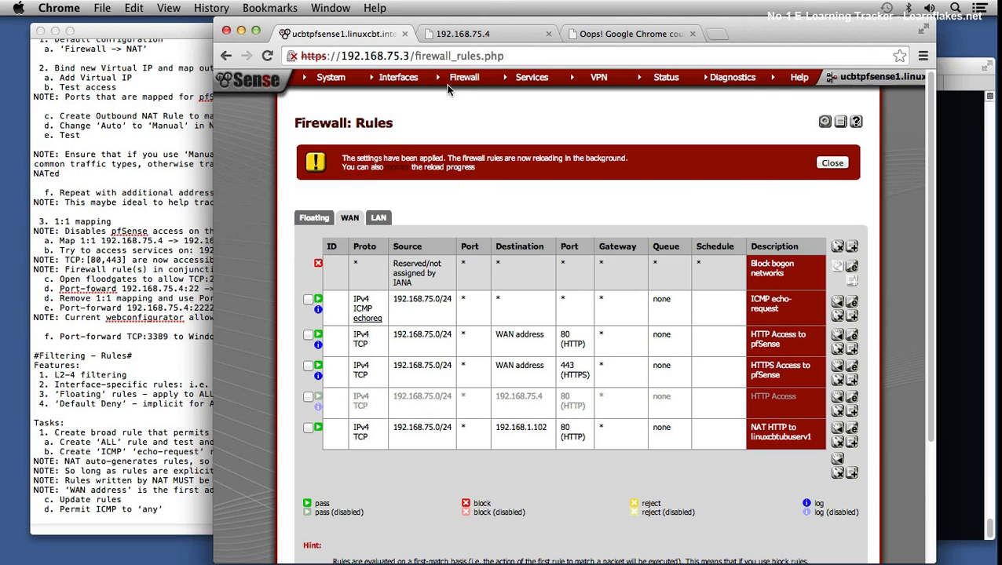
Step: Delete the two SSH port forwards, to unixcbtbsd1 and linuxcbtubuserv1, from the NAT configuration and apply the changes
{"action": "mouse_move", "coordinate": [452, 85]}
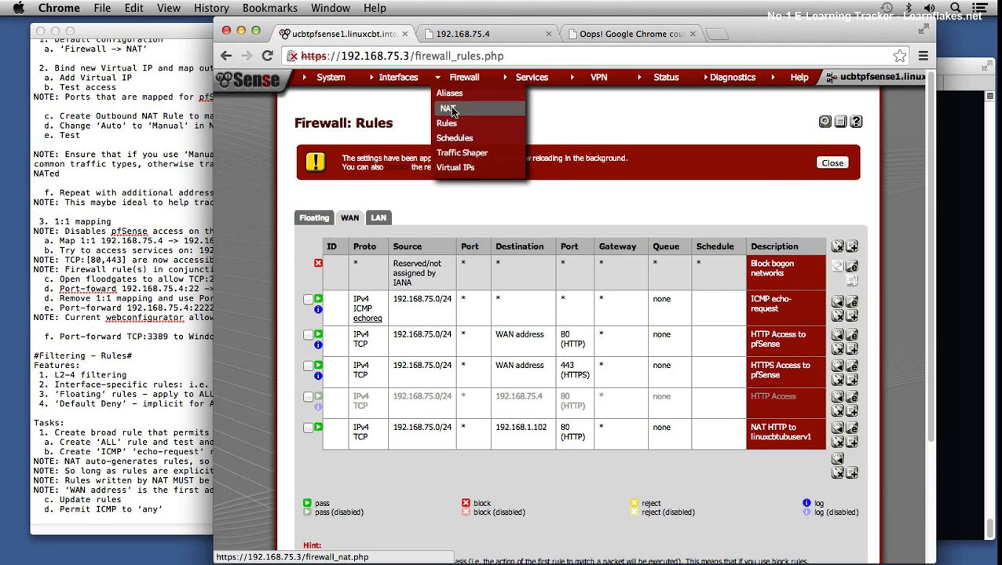
{"action": "left_click", "coordinate": [452, 111]}
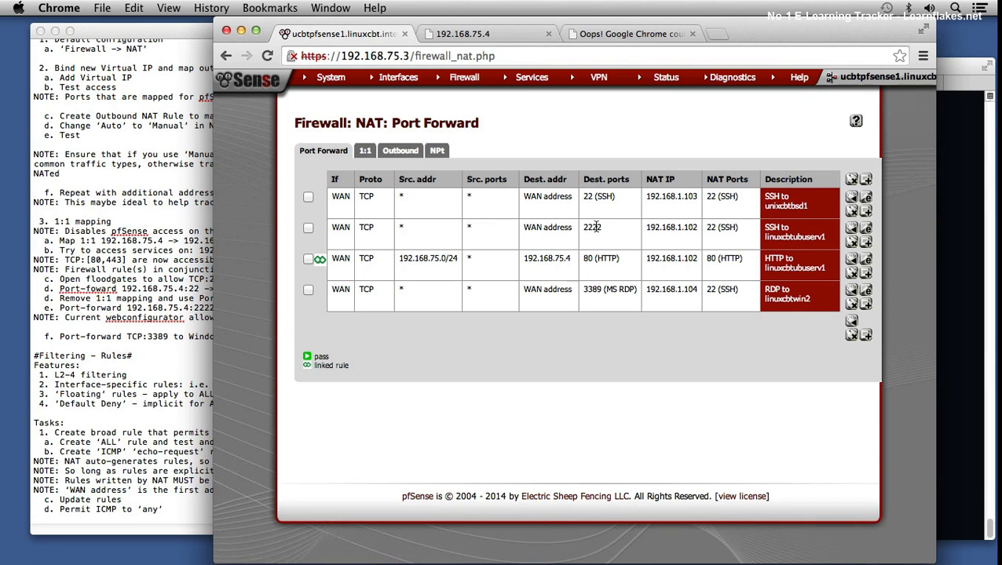
{"action": "left_click", "coordinate": [308, 228]}
{"action": "left_click", "coordinate": [308, 196]}
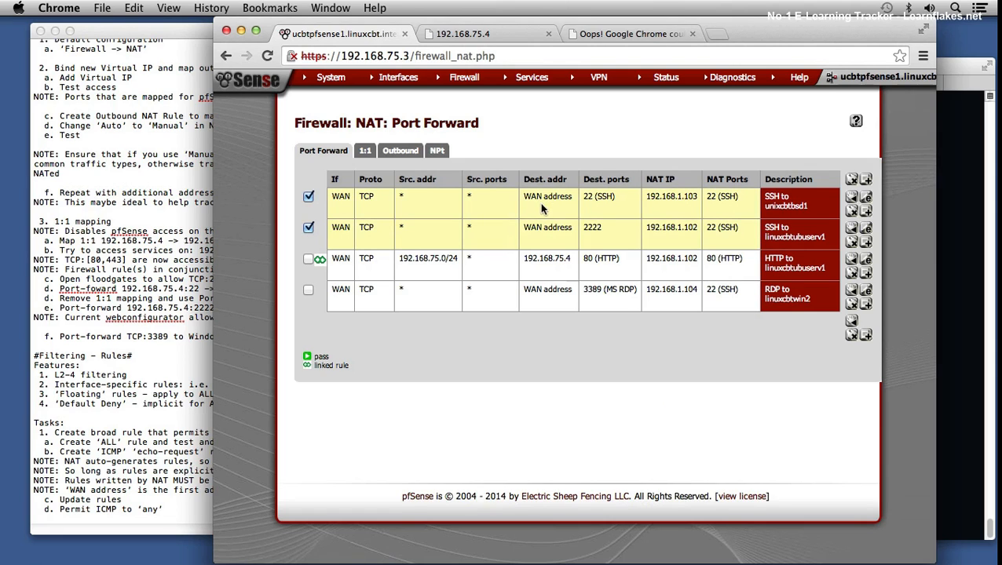
{"action": "left_click", "coordinate": [852, 336]}
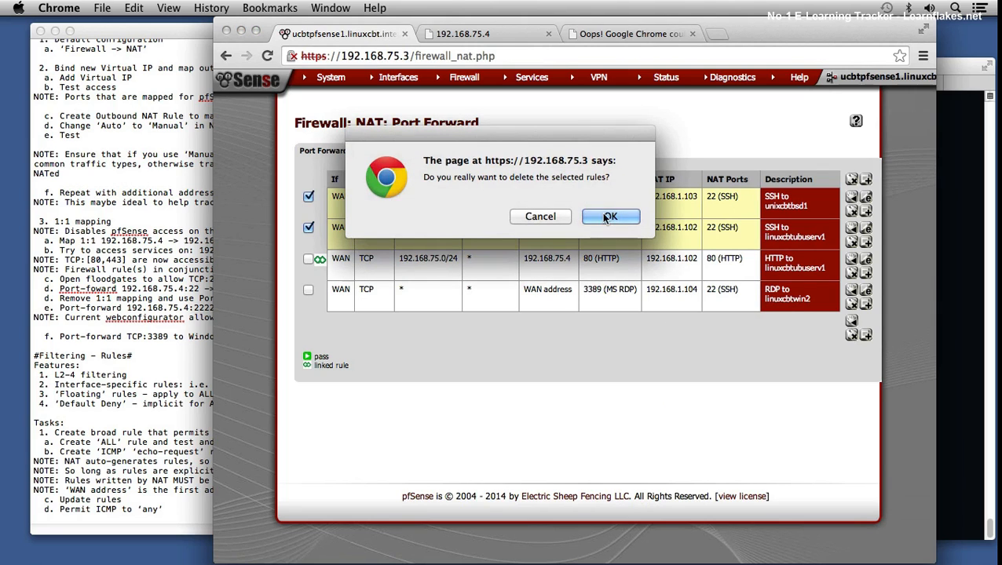
{"action": "left_click", "coordinate": [610, 217]}
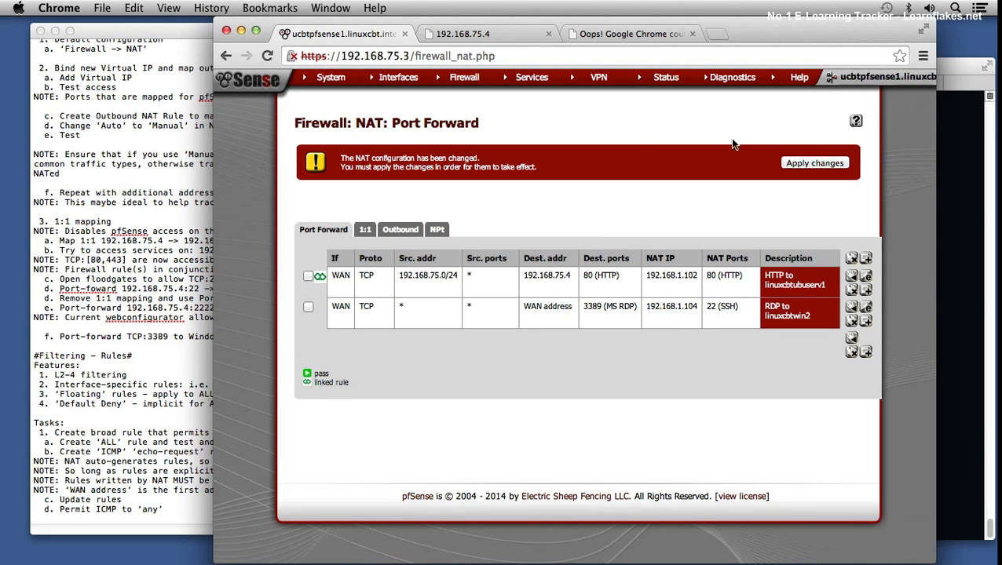
{"action": "left_click", "coordinate": [802, 163]}
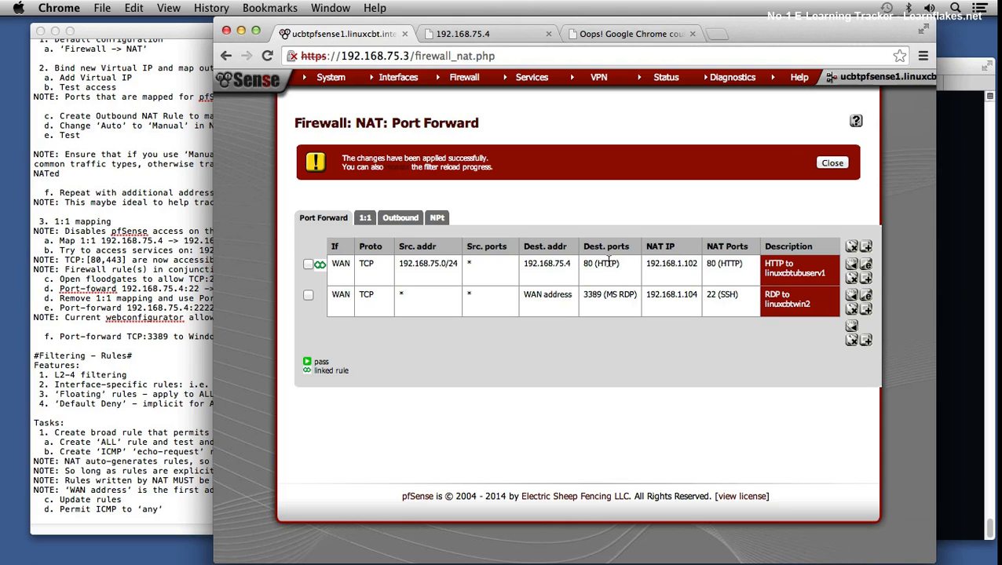
Step: Delete the "RDP to linuxcbtwin2" port forward and apply the NAT changes
{"action": "left_click", "coordinate": [851, 310]}
{"action": "left_click", "coordinate": [612, 219]}
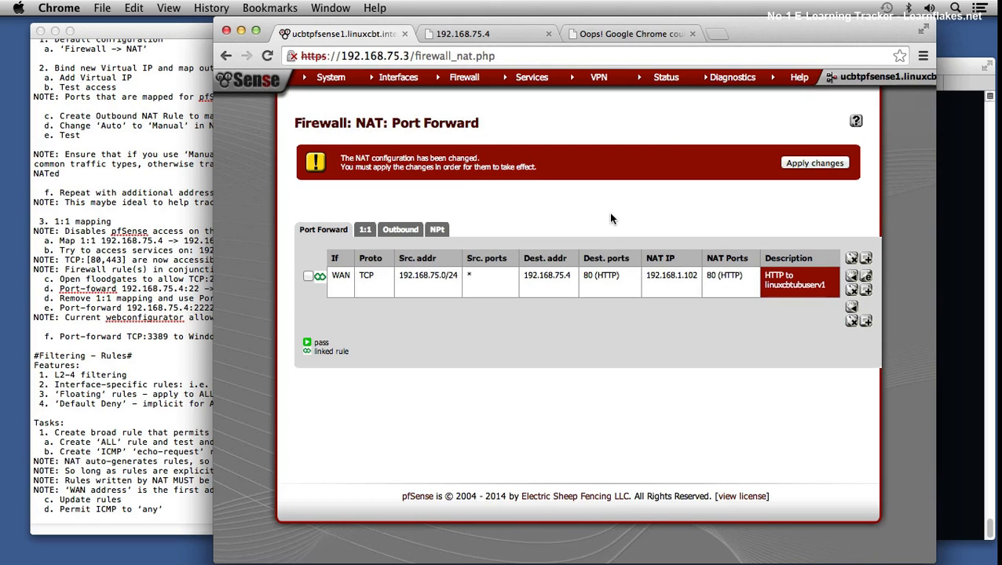
{"action": "left_click", "coordinate": [828, 171]}
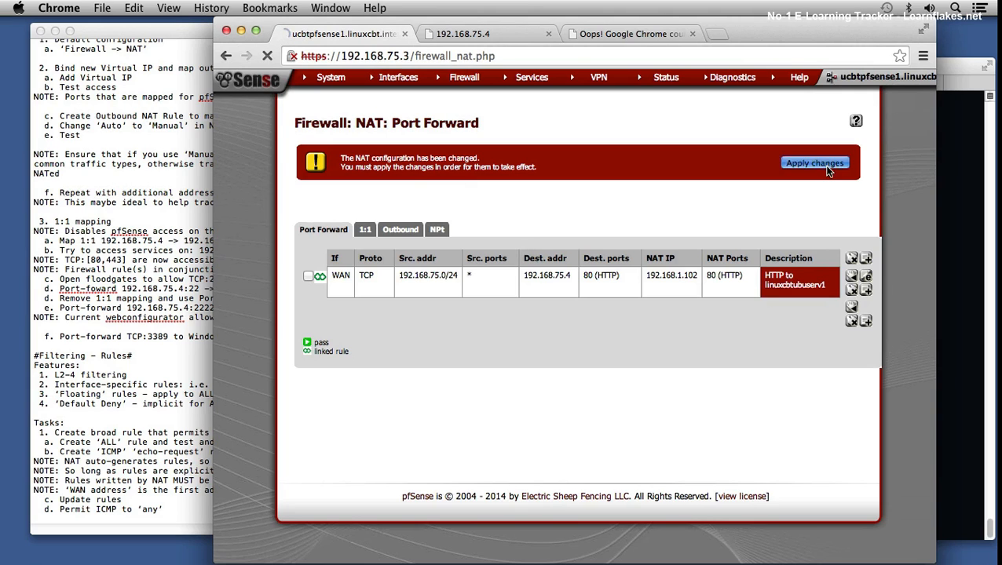
Step: Return to the WAN firewall rules, delete the disabled "HTTP Access" rule for 192.168.75.4, and apply the changes
{"action": "mouse_move", "coordinate": [467, 83]}
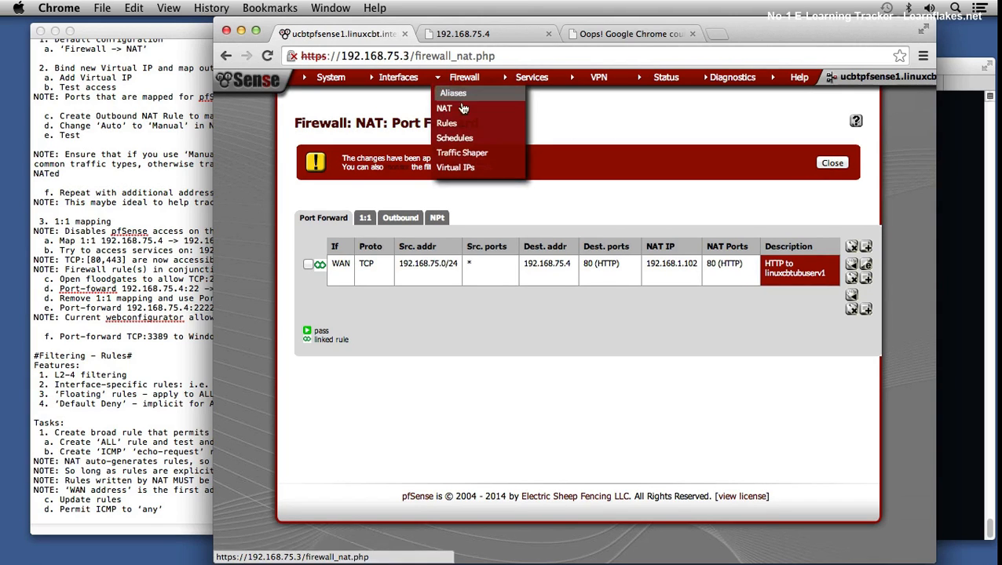
{"action": "left_click", "coordinate": [462, 123]}
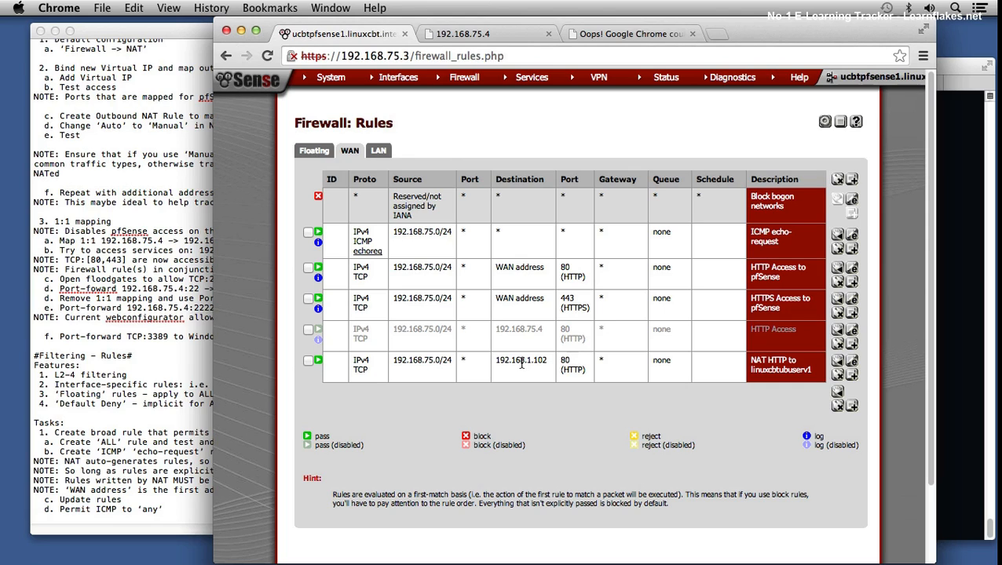
{"action": "left_click", "coordinate": [308, 330]}
{"action": "left_click", "coordinate": [837, 344]}
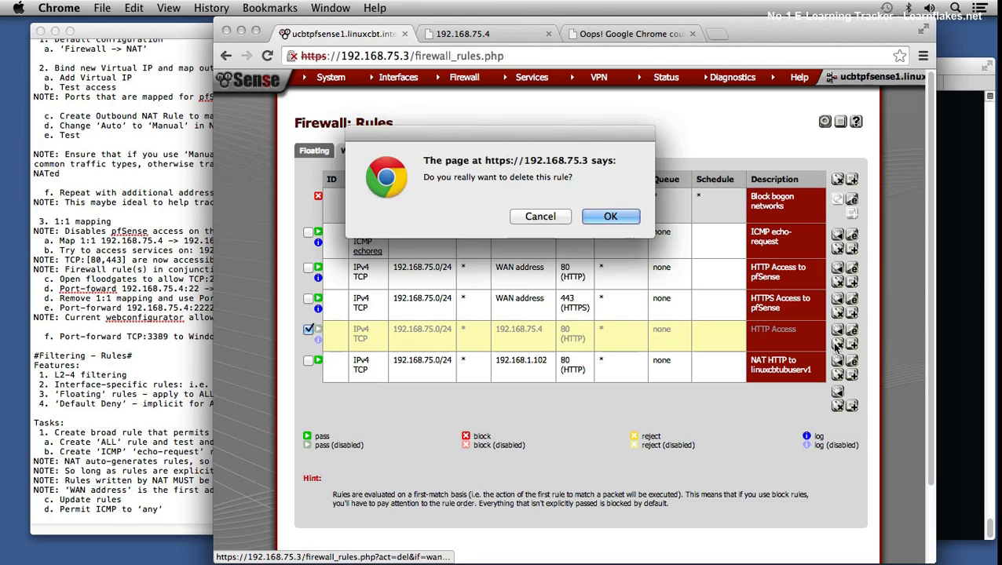
{"action": "left_click", "coordinate": [611, 218]}
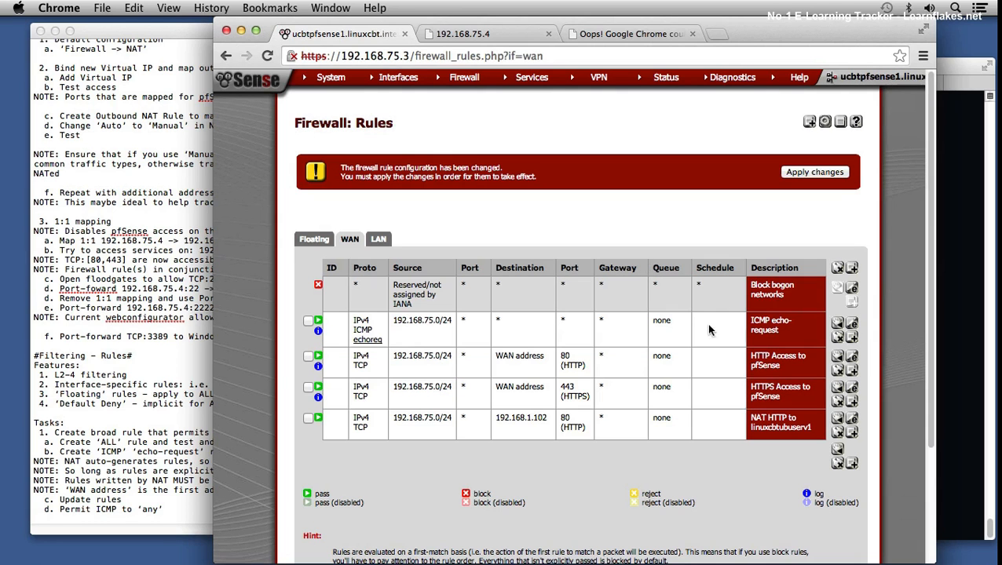
{"action": "left_click", "coordinate": [814, 172]}
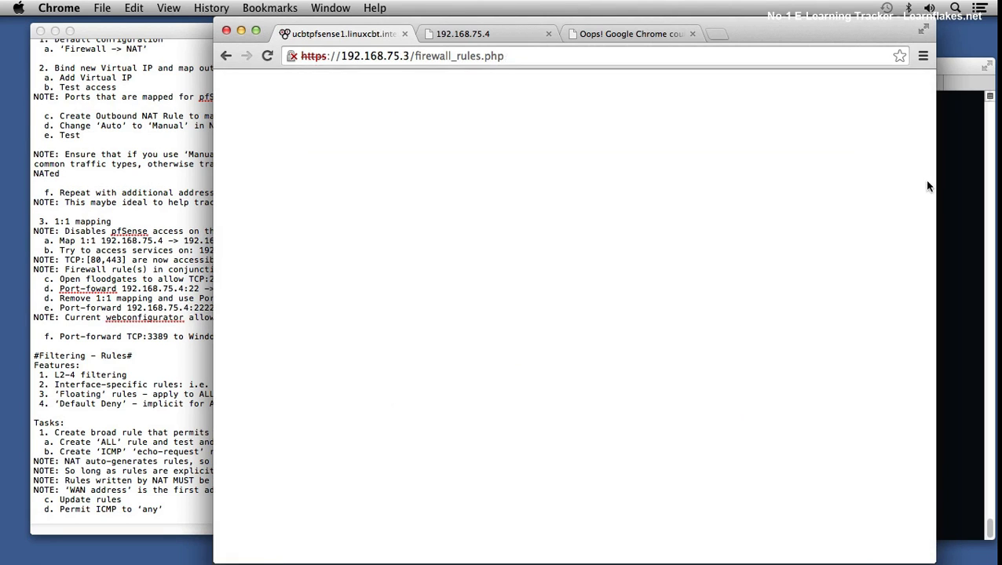
Step: Switch to Terminal, rerun telnet to 192.168.75.4 on port 80, and send ^] to the web server
{"action": "key", "text": "super+Tab"}
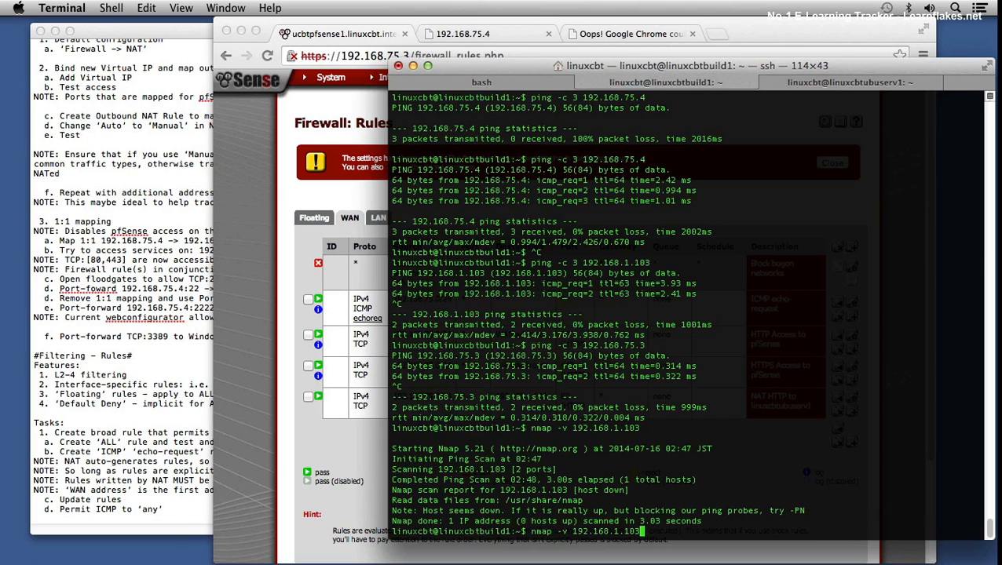
{"action": "key", "text": "Up"}
{"action": "key", "text": "Up"}
{"action": "key", "text": "Up"}
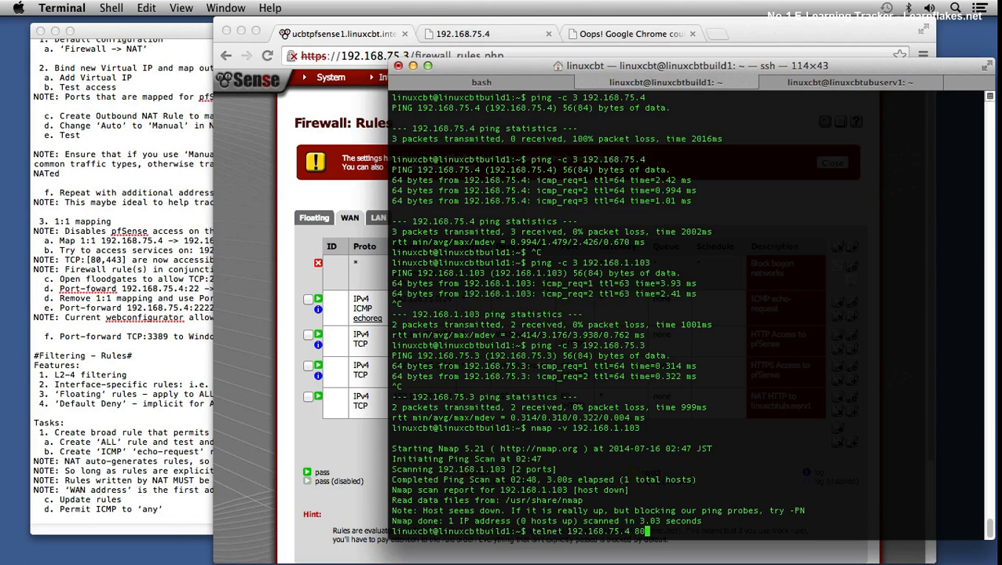
{"action": "key", "text": "Return"}
{"action": "type", "text": "^]'."}
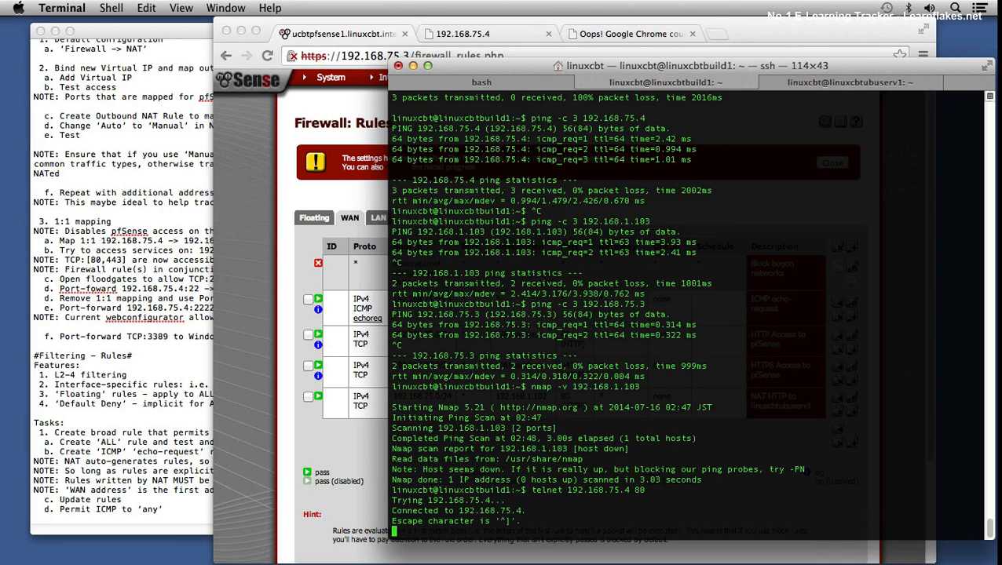
{"action": "key", "text": "Return"}
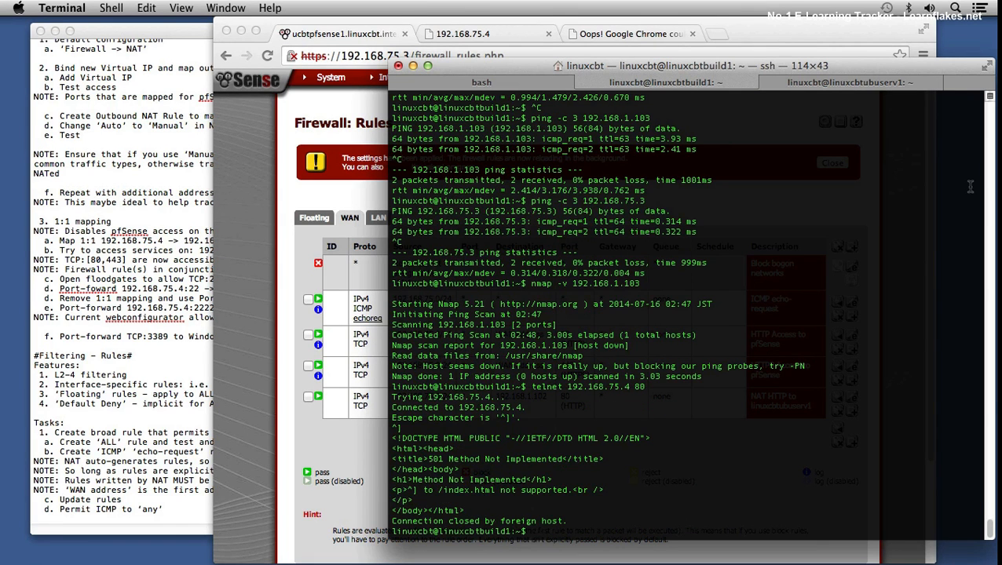
Step: Repeat the port 80 telnet test against 192.168.75.4 two more times, sending ^] in each session
{"action": "key", "text": "Up"}
{"action": "key", "text": "Return"}
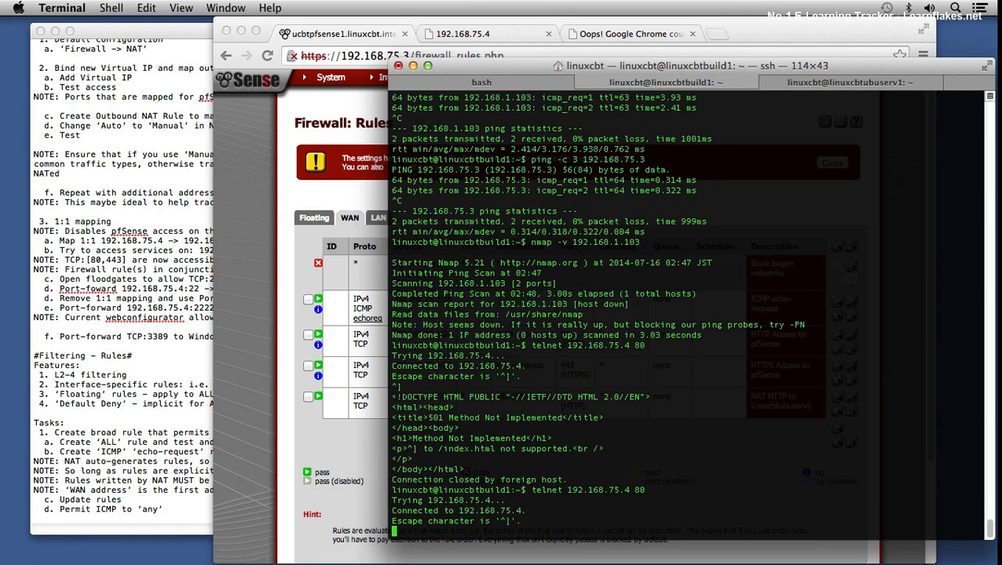
{"action": "type", "text": "^]"}
{"action": "key", "text": "Return"}
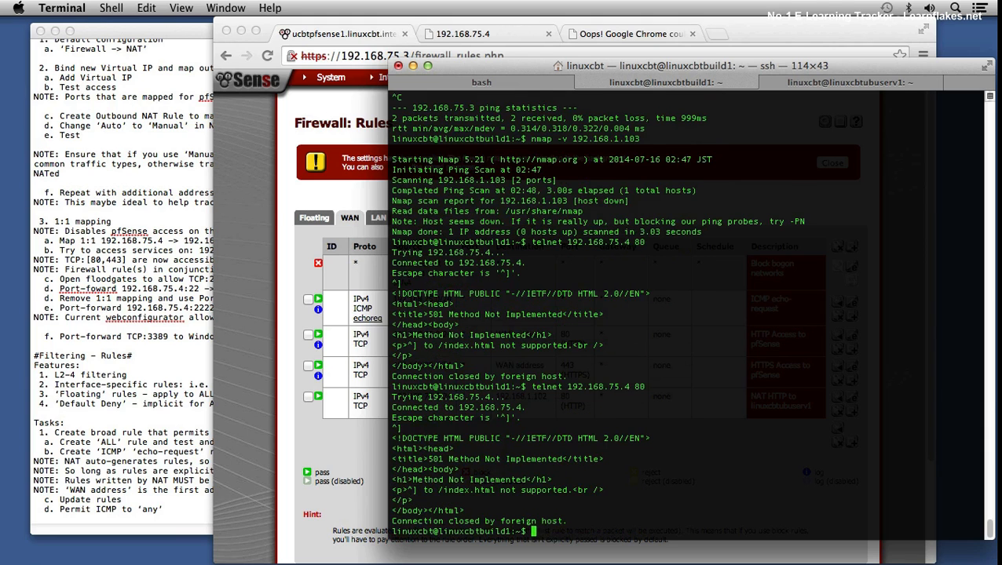
{"action": "key", "text": "Up"}
{"action": "key", "text": "Return"}
{"action": "type", "text": "^]"}
{"action": "key", "text": "Return"}
Step: Recall and run the earlier telnet command to 192.168.1.102 on port 80, and send ^] to the web server
{"action": "type", "text": "nmap -v 192.168.1.103"}
{"action": "key", "text": "Up"}
{"action": "key", "text": "Up"}
{"action": "key", "text": "Down"}
{"action": "key", "text": "Down"}
{"action": "key", "text": "Up"}
{"action": "key", "text": "Up"}
{"action": "key", "text": "Up"}
{"action": "key", "text": "Up"}
{"action": "key", "text": "Up"}
{"action": "key", "text": "Up"}
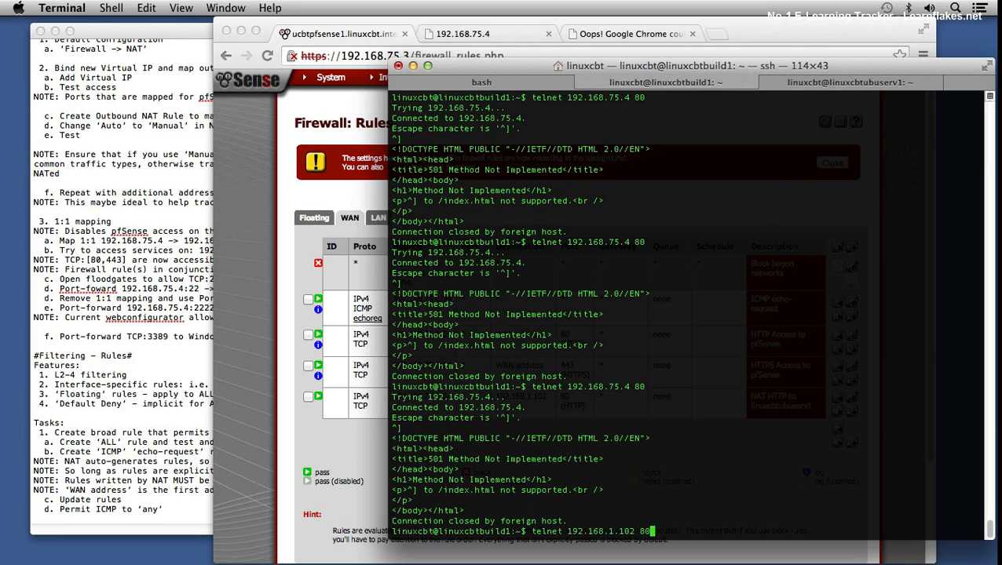
{"action": "key", "text": "Return"}
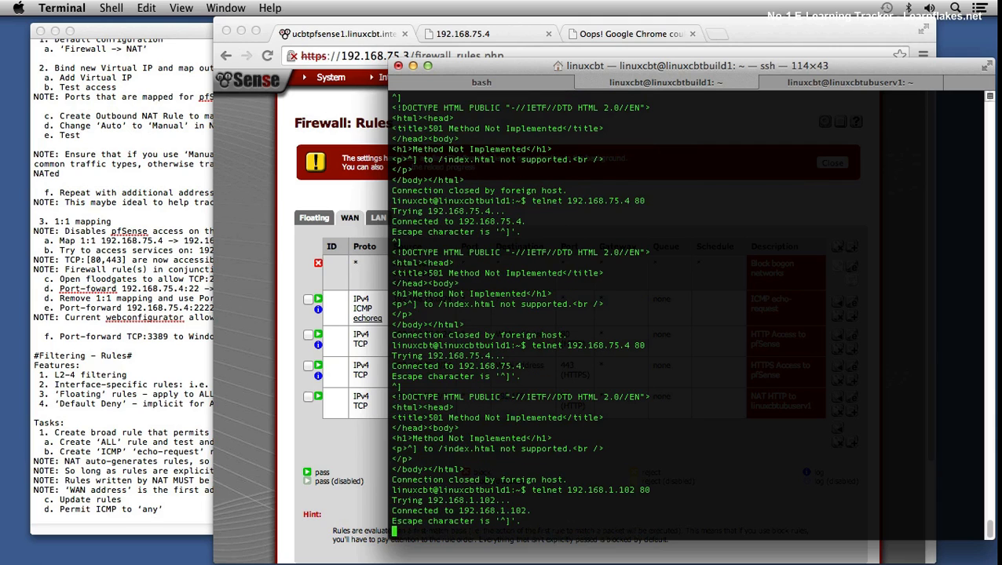
{"action": "type", "text": "^]"}
{"action": "key", "text": "Return"}
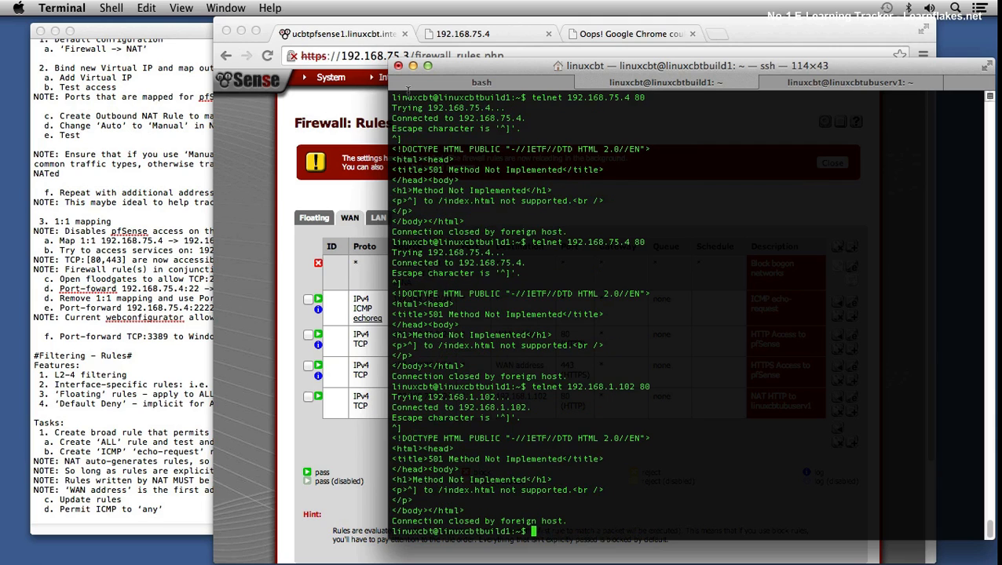
Step: Return to Chrome, dismiss the applied-settings notice, and start a new NAT port forward based on "HTTP to linuxcbtubuserv1"
{"action": "left_click", "coordinate": [244, 246]}
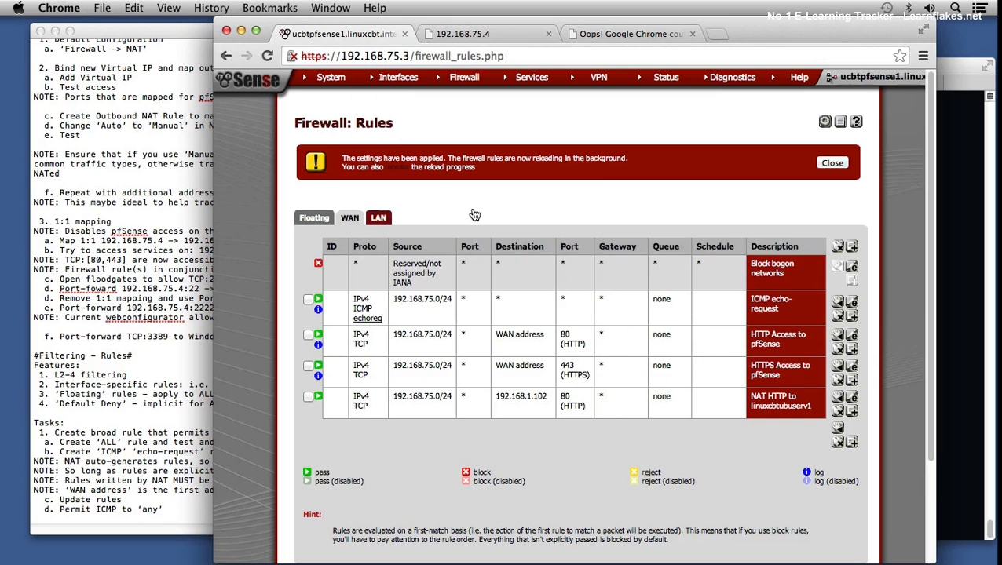
{"action": "left_click", "coordinate": [822, 164]}
{"action": "mouse_move", "coordinate": [464, 77]}
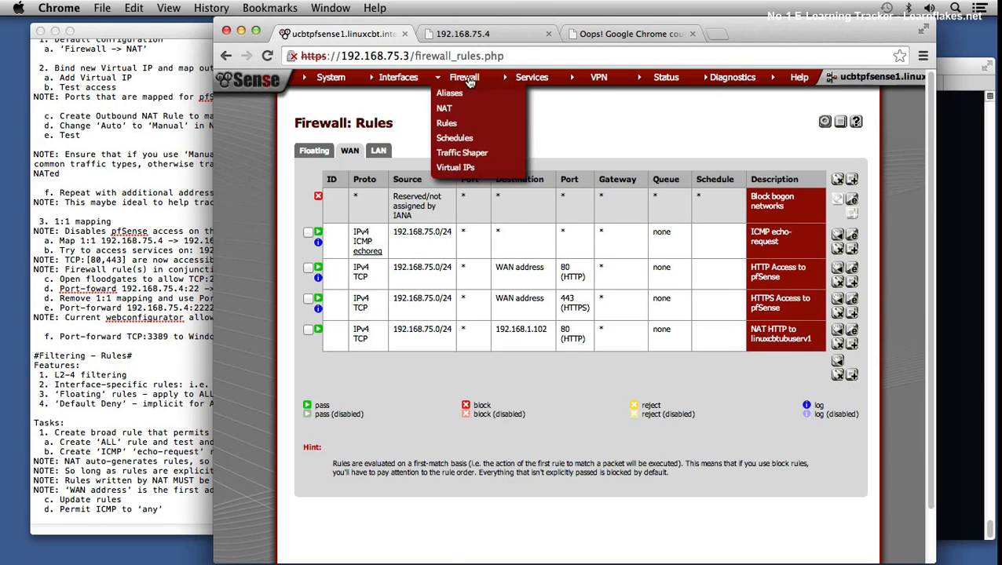
{"action": "left_click", "coordinate": [447, 109]}
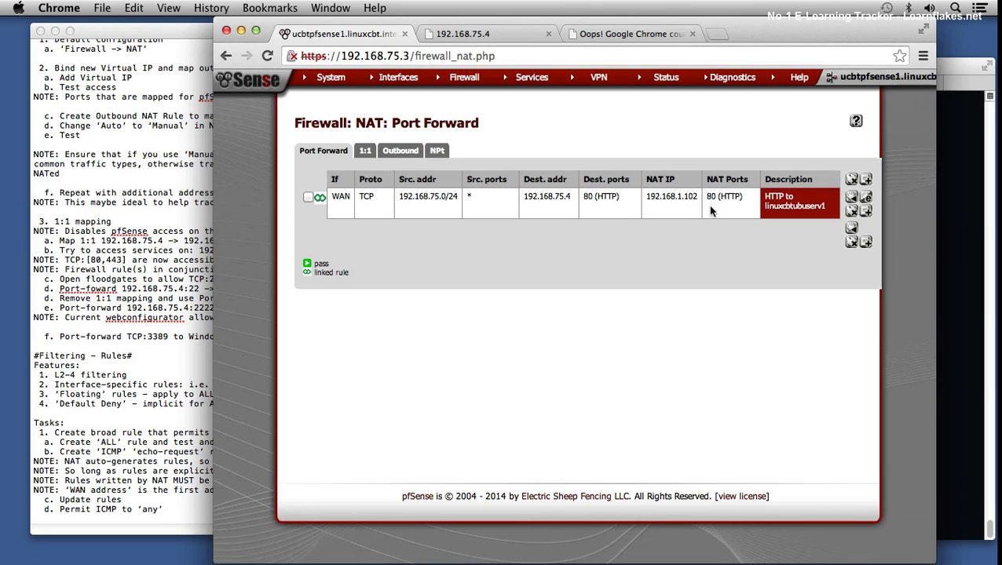
{"action": "left_click", "coordinate": [867, 212]}
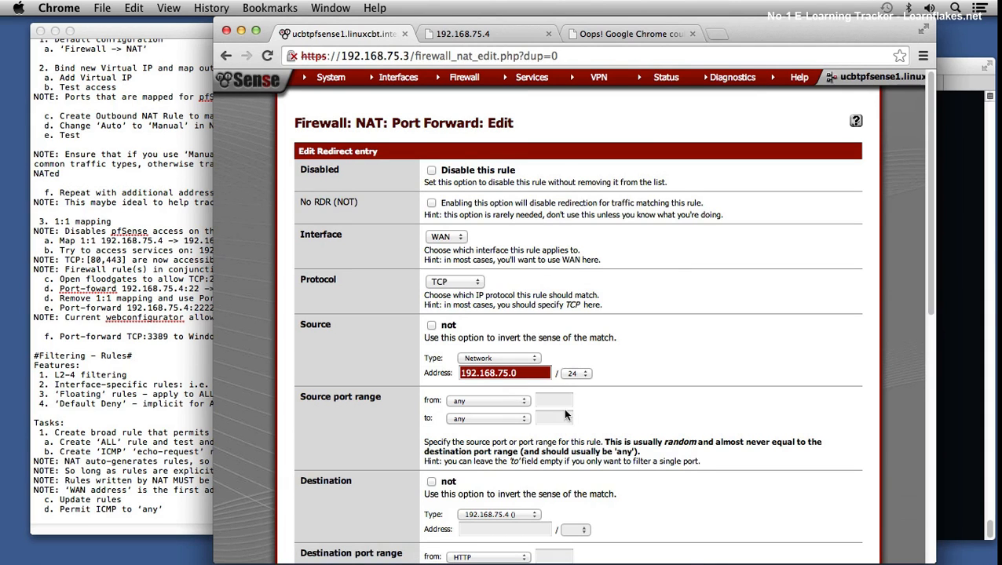
Step: Set the new port forward's destination port range to SSH
{"action": "scroll", "coordinate": [563, 408], "scroll_direction": "down", "scroll_amount": 3}
{"action": "scroll", "coordinate": [476, 393], "scroll_direction": "down", "scroll_amount": 1}
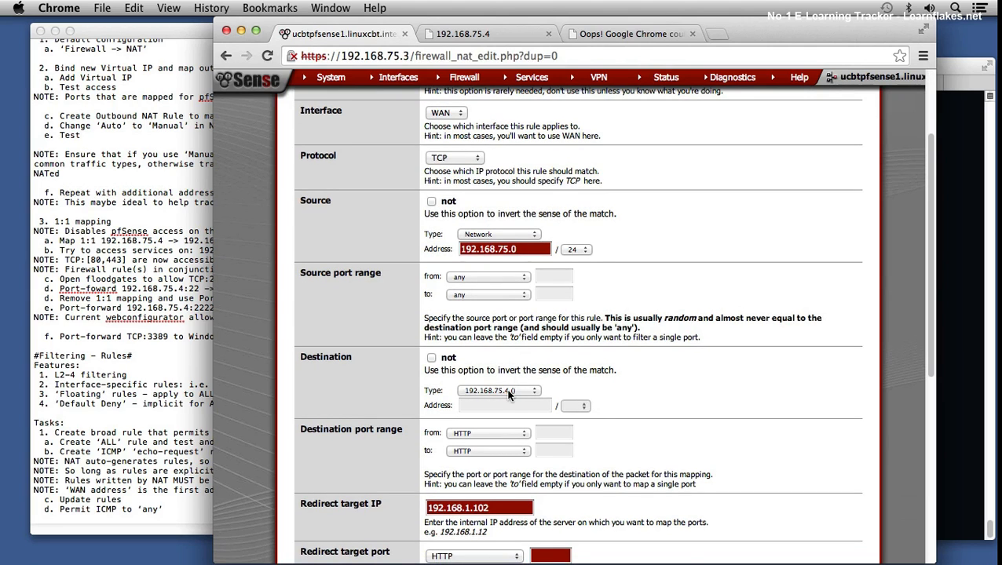
{"action": "scroll", "coordinate": [502, 408], "scroll_direction": "down", "scroll_amount": 1}
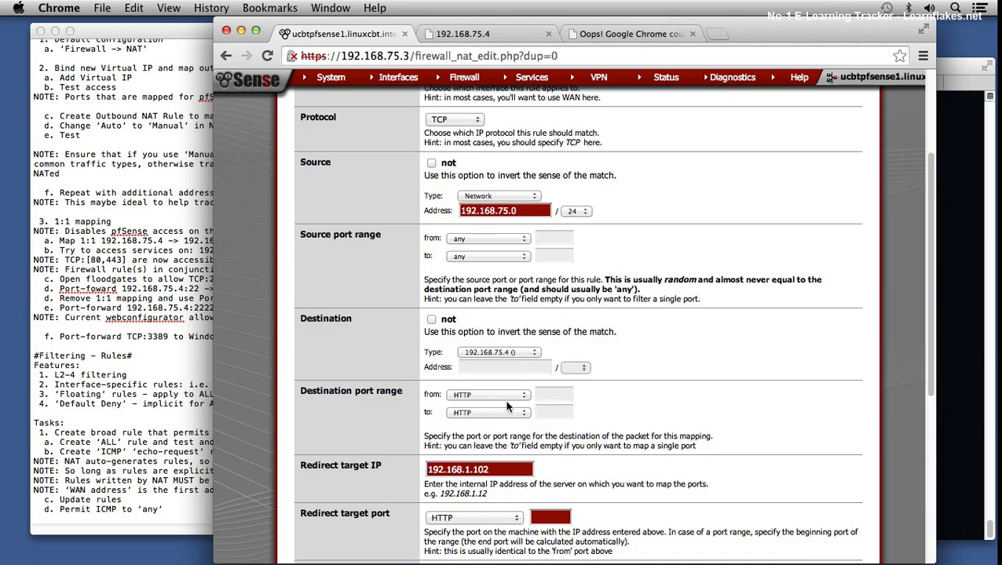
{"action": "left_click", "coordinate": [502, 396]}
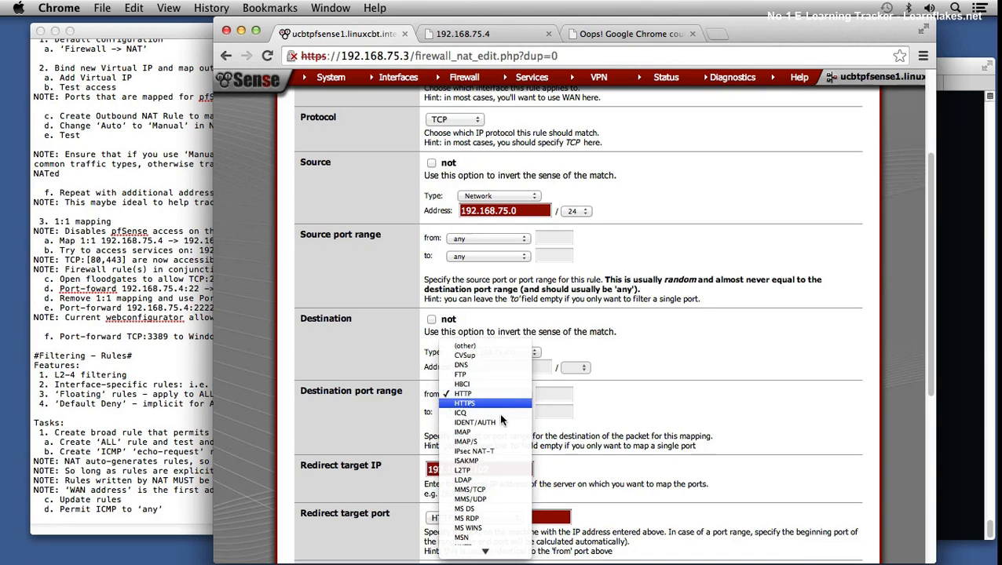
{"action": "scroll", "coordinate": [489, 512], "scroll_direction": "down", "scroll_amount": 5}
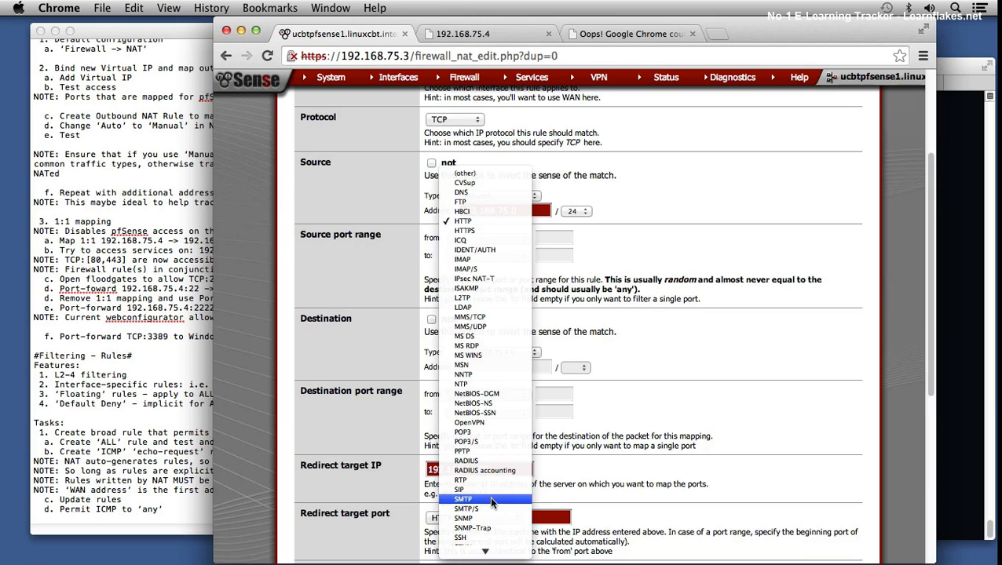
{"action": "left_click", "coordinate": [487, 539]}
Step: Set the redirect target port of the new port forward to SSH
{"action": "scroll", "coordinate": [510, 369], "scroll_direction": "down", "scroll_amount": 3}
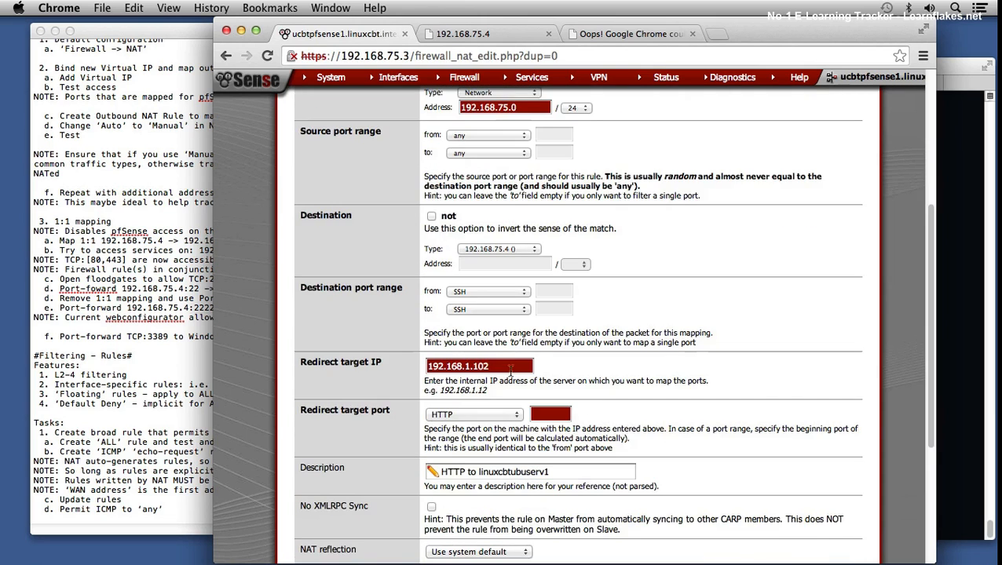
{"action": "scroll", "coordinate": [499, 404], "scroll_direction": "down", "scroll_amount": 1}
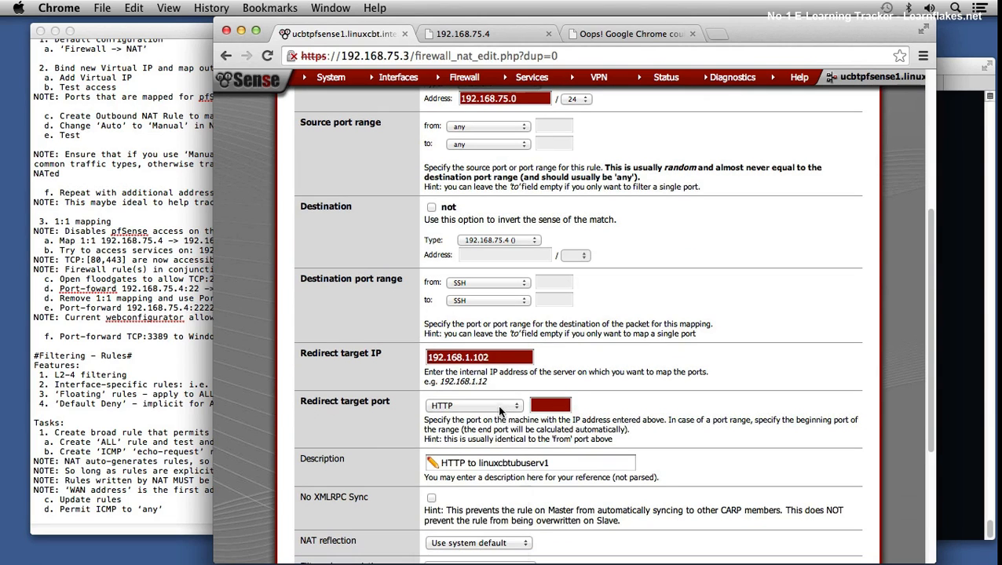
{"action": "left_click", "coordinate": [497, 404]}
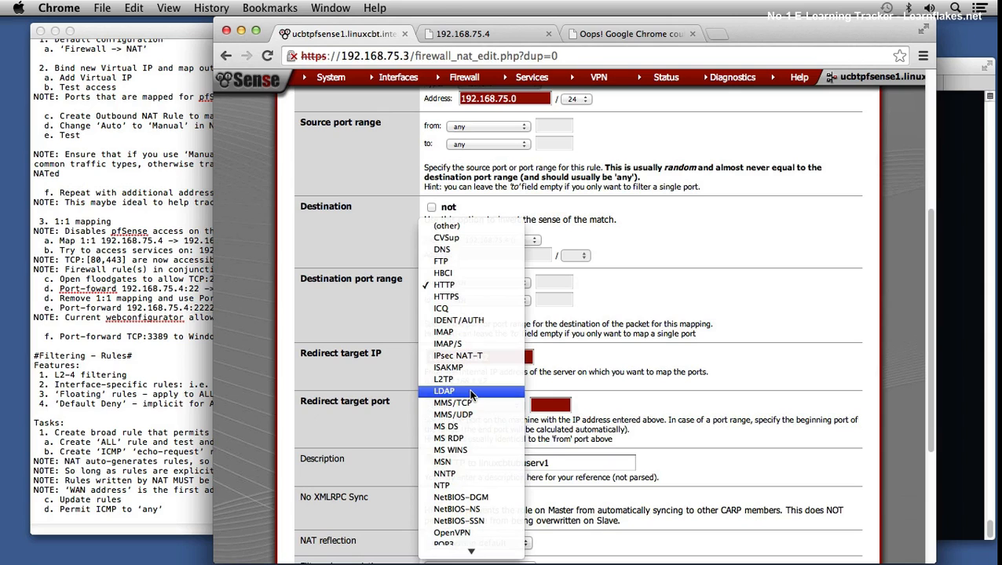
{"action": "mouse_move", "coordinate": [471, 554]}
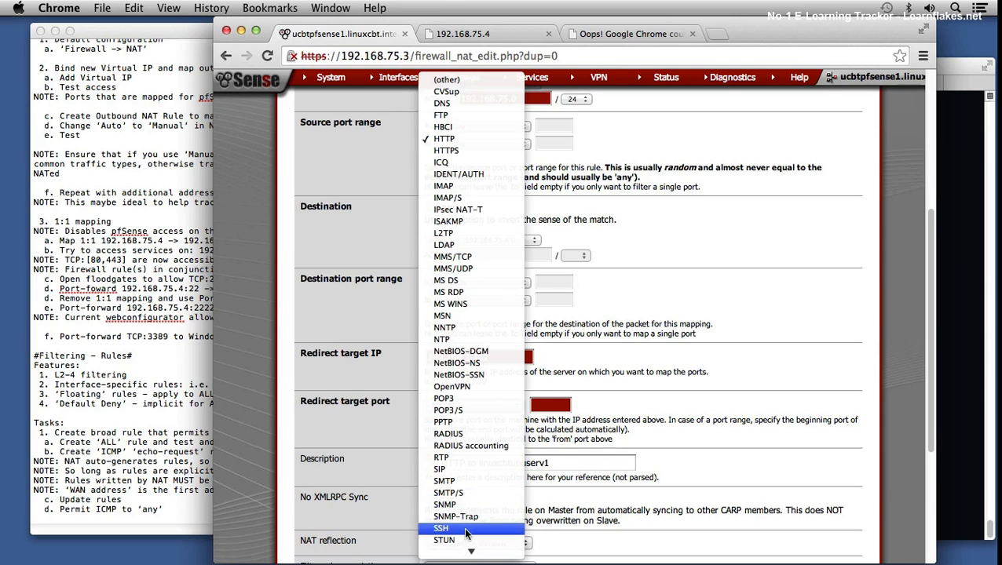
{"action": "left_click", "coordinate": [466, 534]}
{"action": "scroll", "coordinate": [705, 424], "scroll_direction": "down", "scroll_amount": 1}
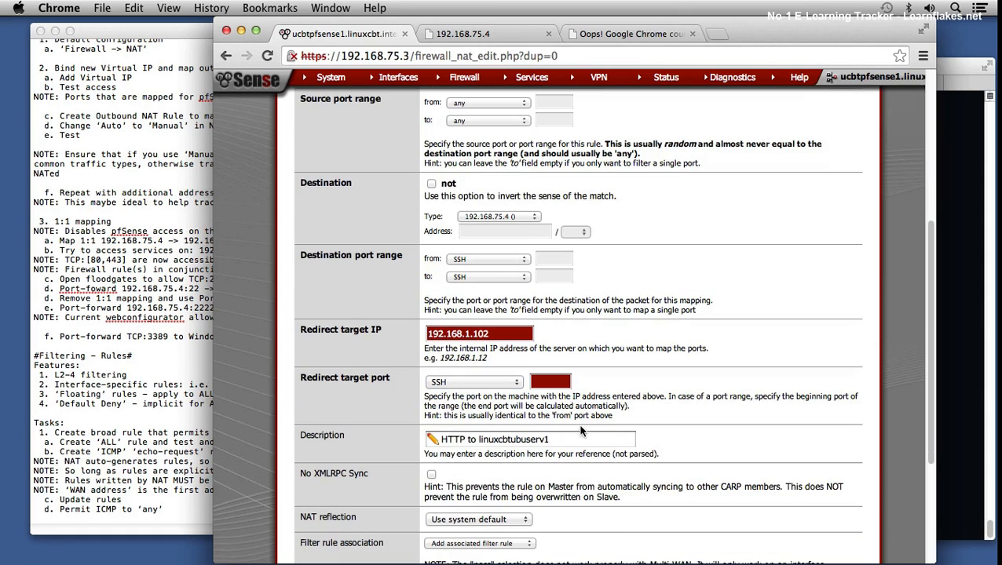
Step: Change the new port forward's description to "SSH to linuxcbtubuserv1", save it, and apply the NAT changes
{"action": "double_click", "coordinate": [455, 440]}
{"action": "type", "text": "SSH"}
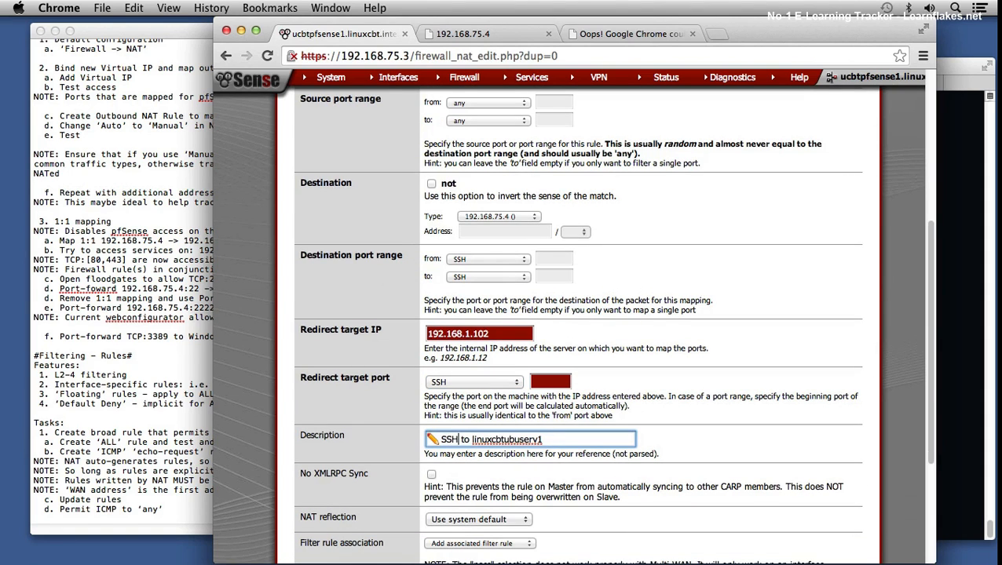
{"action": "scroll", "coordinate": [519, 471], "scroll_direction": "down", "scroll_amount": 2}
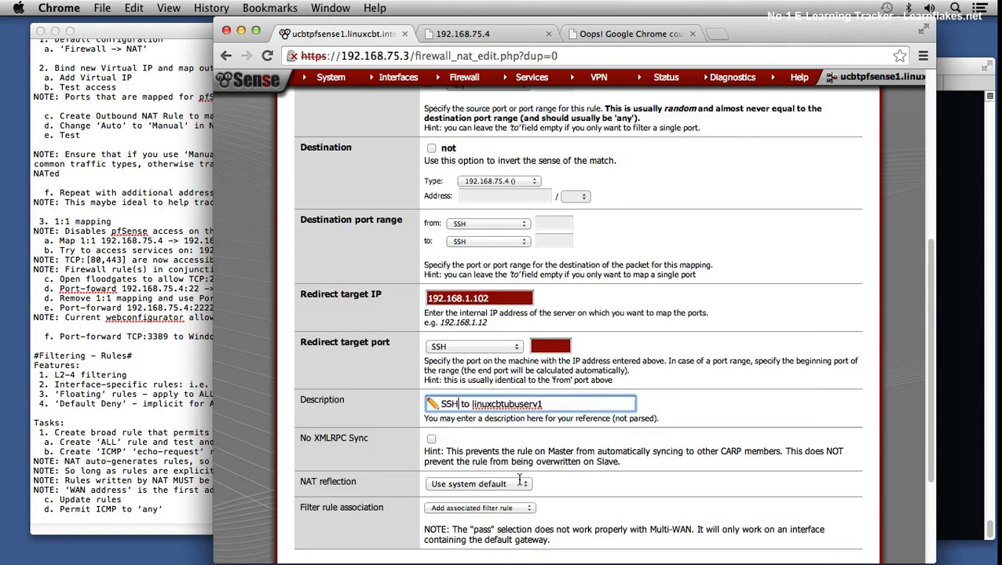
{"action": "scroll", "coordinate": [519, 481], "scroll_direction": "down", "scroll_amount": 3}
{"action": "left_click", "coordinate": [441, 424]}
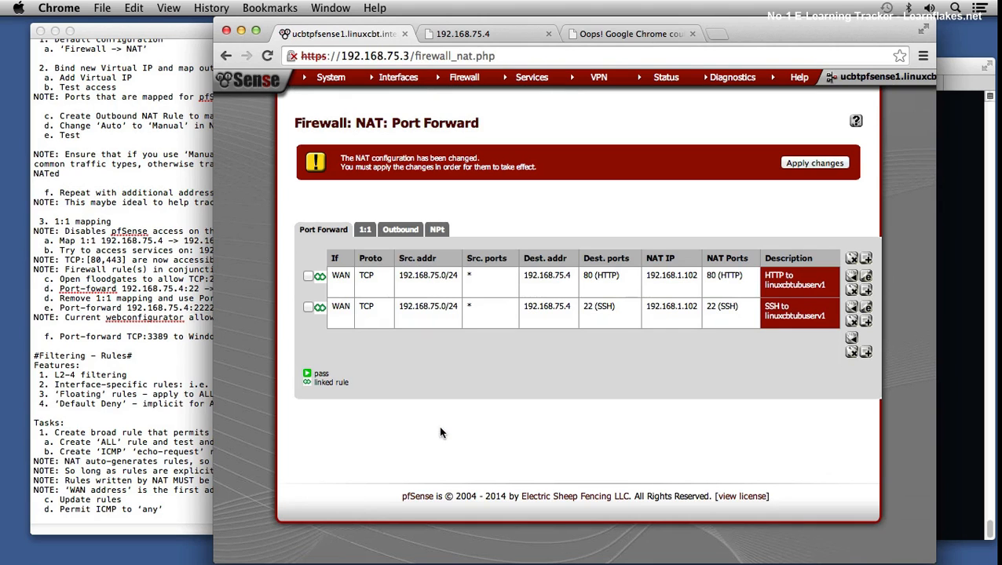
{"action": "left_click", "coordinate": [805, 164]}
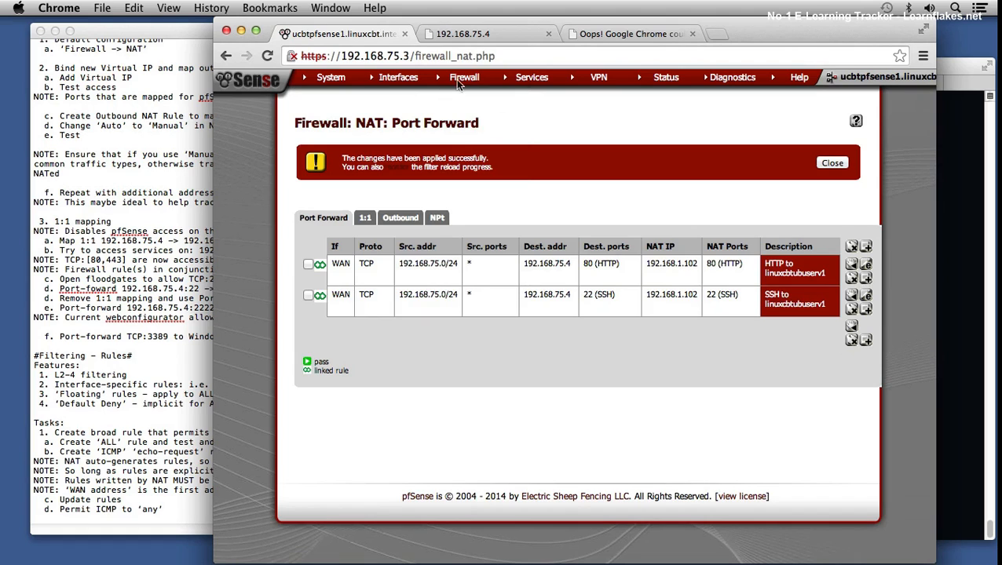
Step: Open the WAN firewall rules and examine the source of the "NAT SSH to linuxcbtubuserv1" rule
{"action": "mouse_move", "coordinate": [459, 82]}
{"action": "left_click", "coordinate": [467, 124]}
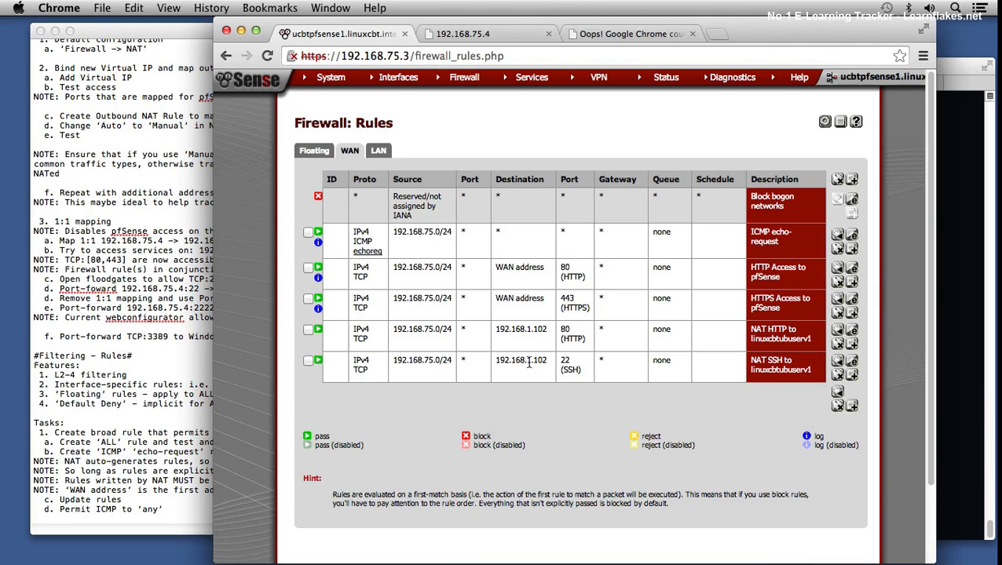
{"action": "left_click_drag", "start_coordinate": [418, 360], "coordinate": [443, 359]}
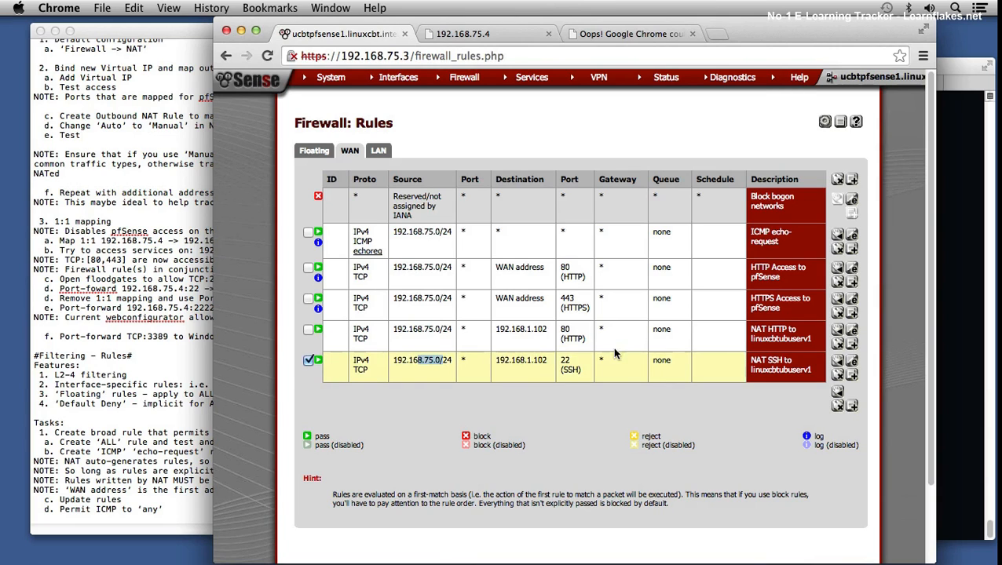
Step: Switch to Terminal, run telnet to 192.168.1.102 on port 22, and send ^] to the SSH server
{"action": "left_click", "coordinate": [974, 294]}
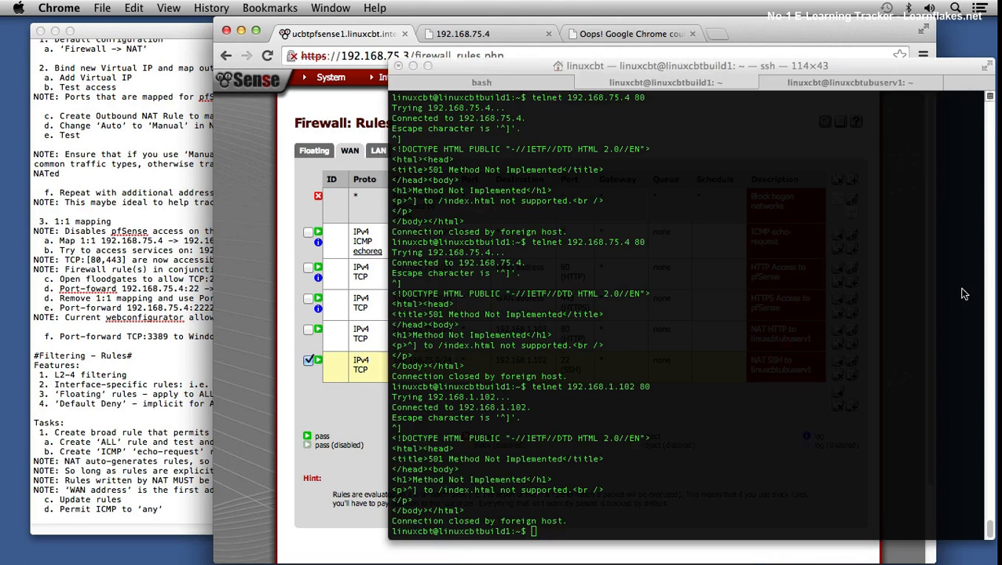
{"action": "key", "text": "Up"}
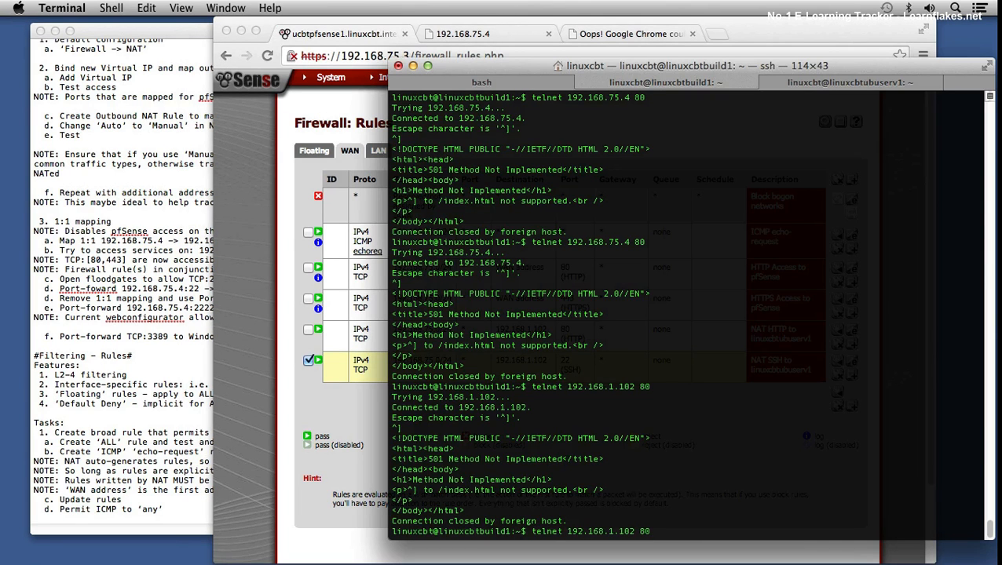
{"action": "key", "text": "BackSpace"}
{"action": "key", "text": "BackSpace"}
{"action": "type", "text": "22\\"}
{"action": "key", "text": "Return"}
{"action": "key", "text": "ctrl+bracketright"}
{"action": "key", "text": "Return"}
Step: Run telnet to 192.168.75.4 on port 22 and send ^] to the SSH server
{"action": "key", "text": "Up"}
{"action": "key", "text": "BackSpace"}
{"action": "key", "text": "BackSpace"}
{"action": "type", "text": "80"}
{"action": "key", "text": "Up"}
{"action": "key", "text": "Up"}
{"action": "key", "text": "Up"}
{"action": "key", "text": "BackSpace"}
{"action": "key", "text": "BackSpace"}
{"action": "type", "text": "22"}
{"action": "key", "text": "Return"}
{"action": "key", "text": "ctrl+bracketright"}
{"action": "type", "text": "]"}
{"action": "key", "text": "Return"}
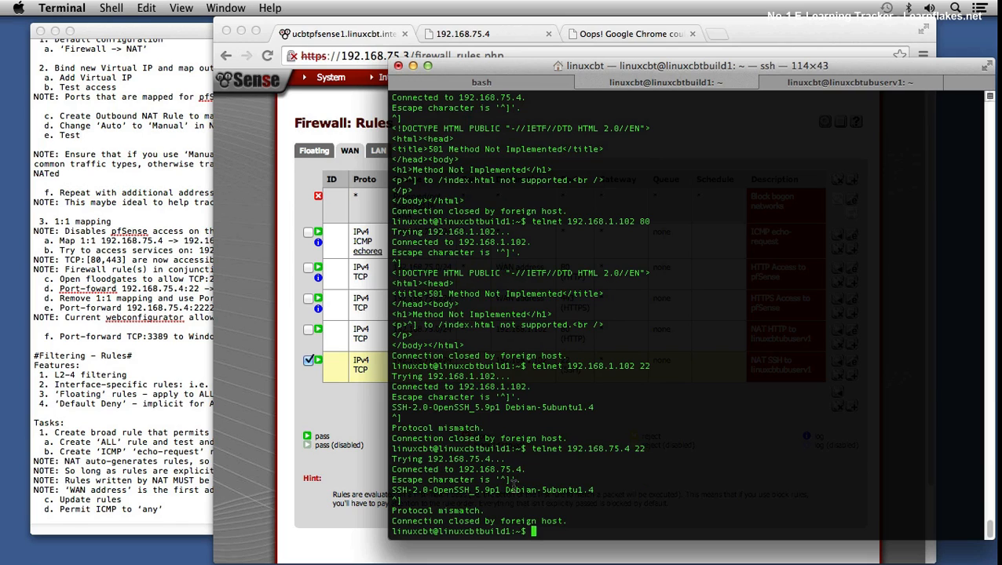
Step: Return to Chrome, go to the NAT port forwards, and start a new one based on "SSH to linuxcbtubuserv1"
{"action": "left_click", "coordinate": [278, 409]}
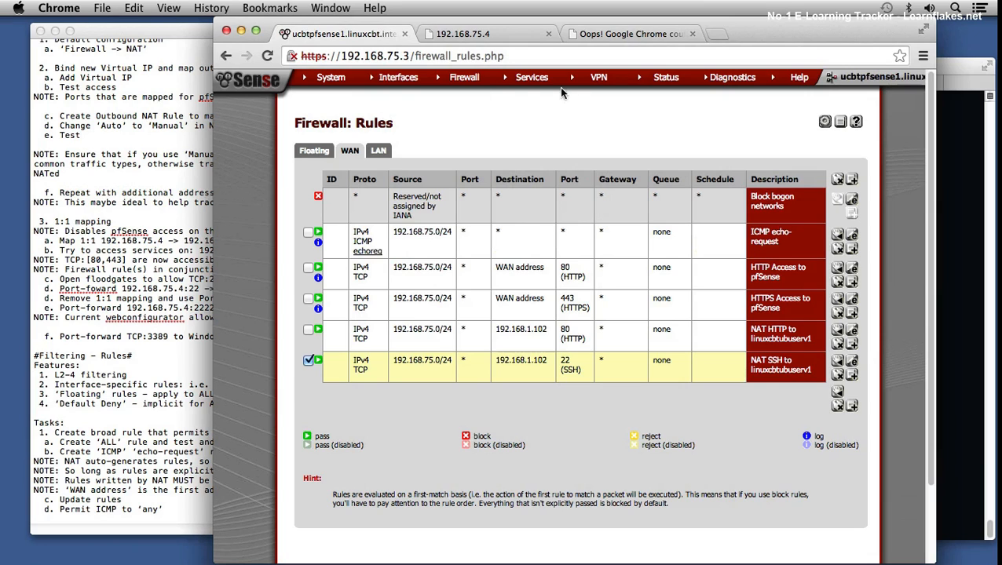
{"action": "mouse_move", "coordinate": [471, 85]}
{"action": "left_click", "coordinate": [450, 107]}
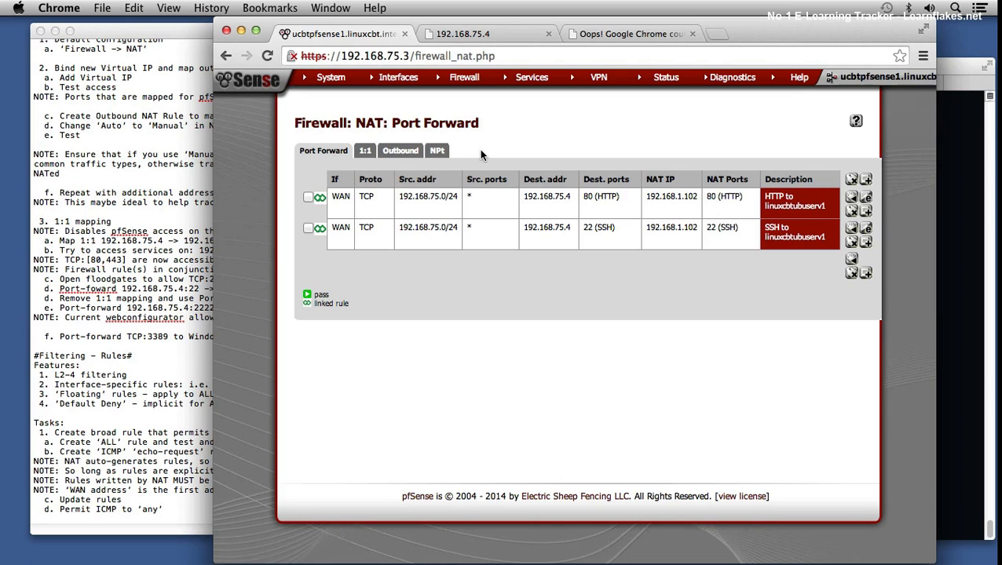
{"action": "left_click", "coordinate": [866, 242]}
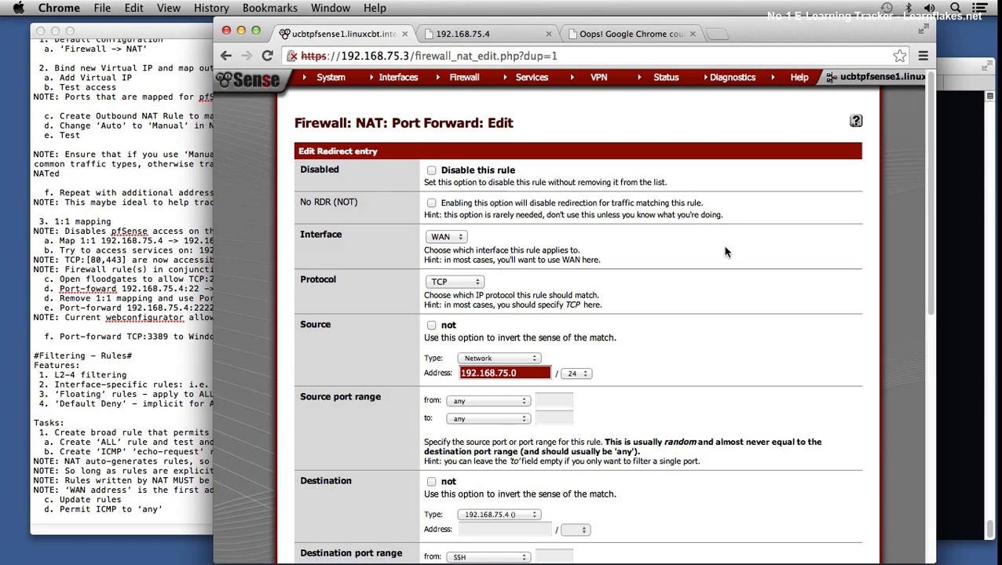
Step: Set the new port forward's destination port range to the custom port 2222 for both from and to
{"action": "scroll", "coordinate": [623, 330], "scroll_direction": "down", "scroll_amount": 5}
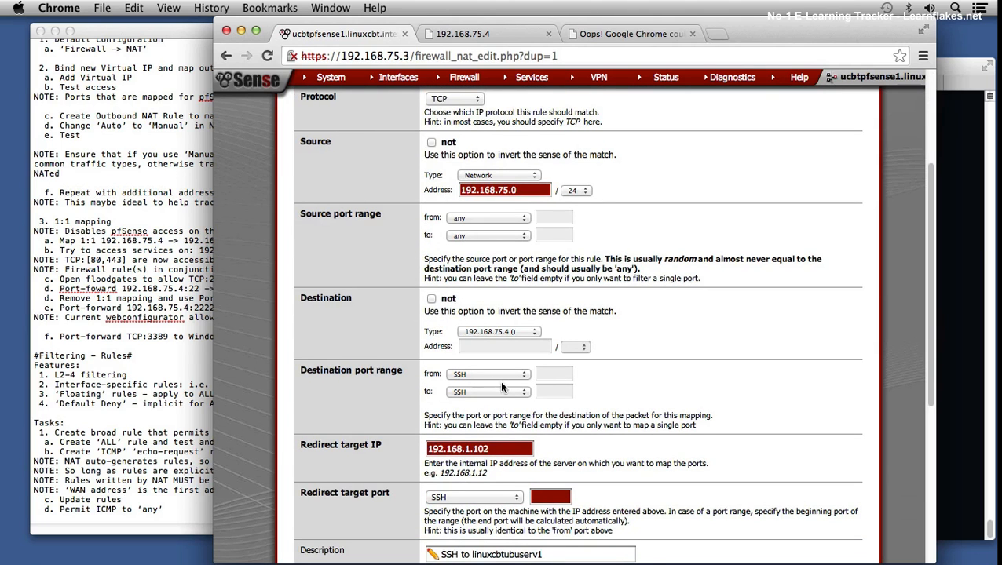
{"action": "scroll", "coordinate": [501, 383], "scroll_direction": "down", "scroll_amount": 1}
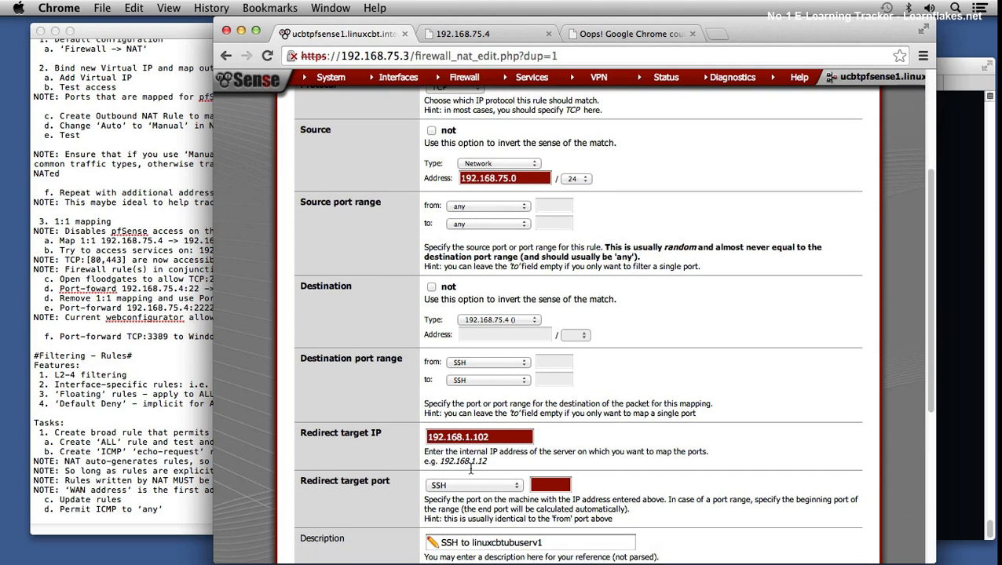
{"action": "left_click", "coordinate": [498, 362]}
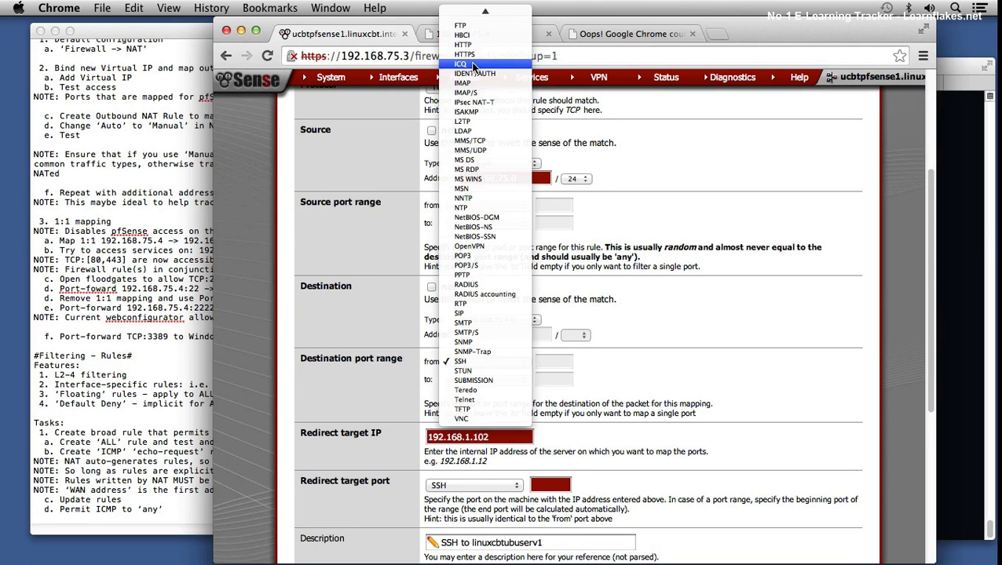
{"action": "mouse_move", "coordinate": [481, 11]}
{"action": "left_click", "coordinate": [481, 11]}
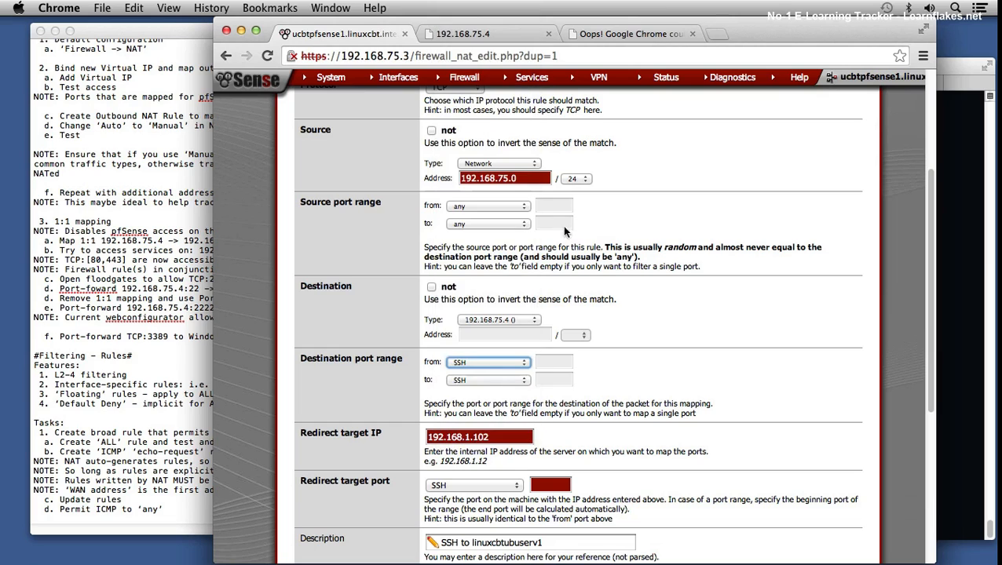
{"action": "left_click", "coordinate": [562, 360]}
{"action": "type", "text": "2222"}
{"action": "key", "text": "Tab"}
{"action": "key", "text": "Tab"}
{"action": "type", "text": "22"}
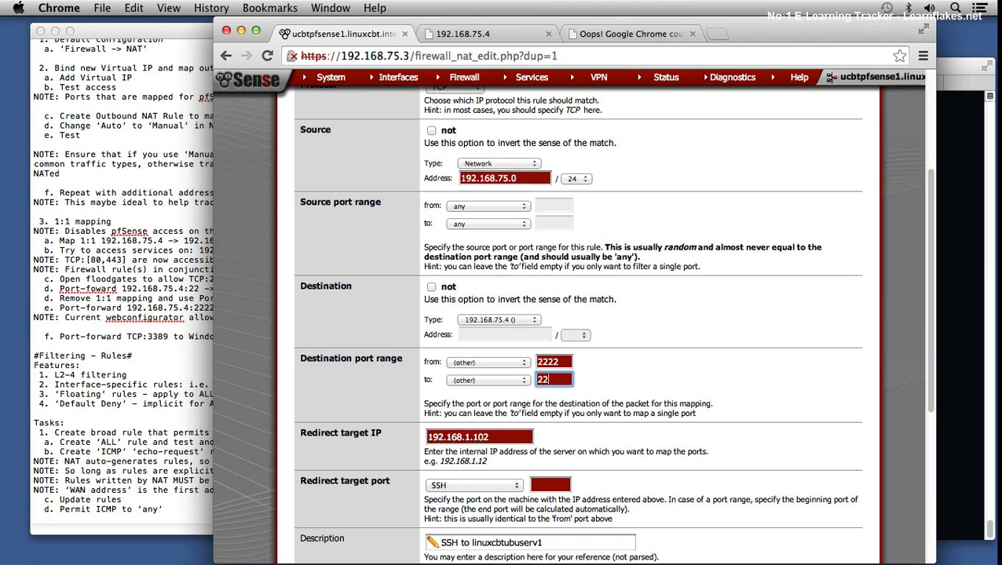
{"action": "type", "text": "22"}
Step: Set the redirect target IP to 192.168.1.103 and the description to "SSH to unixcbtbsd1", saving the port forward
{"action": "left_click", "coordinate": [499, 435]}
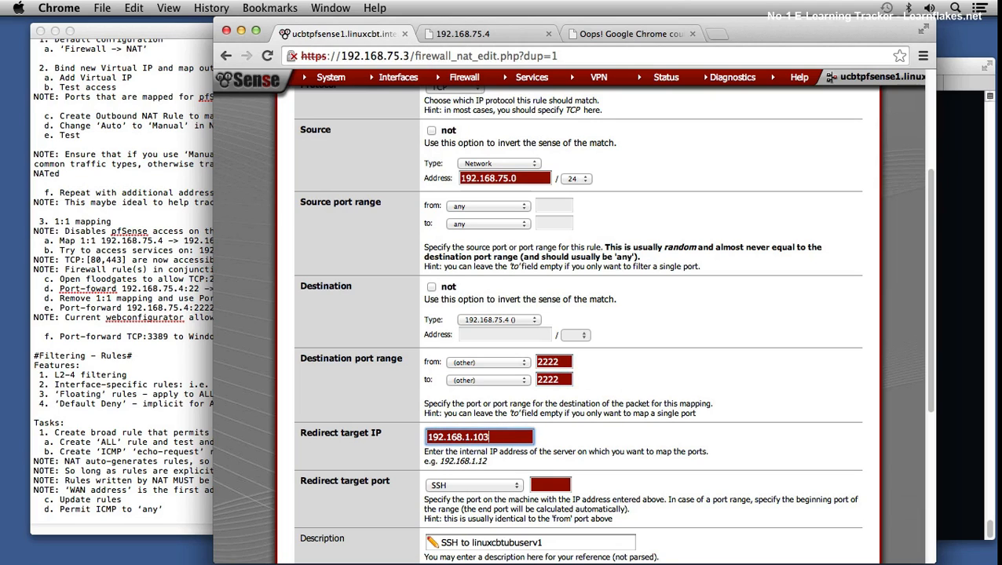
{"action": "scroll", "coordinate": [640, 430], "scroll_direction": "down", "scroll_amount": 2}
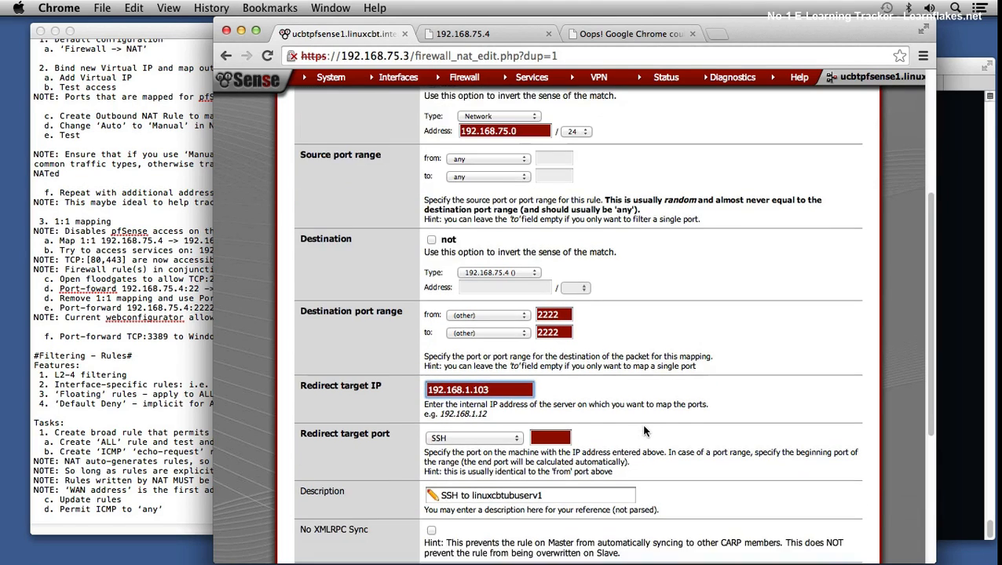
{"action": "double_click", "coordinate": [514, 493]}
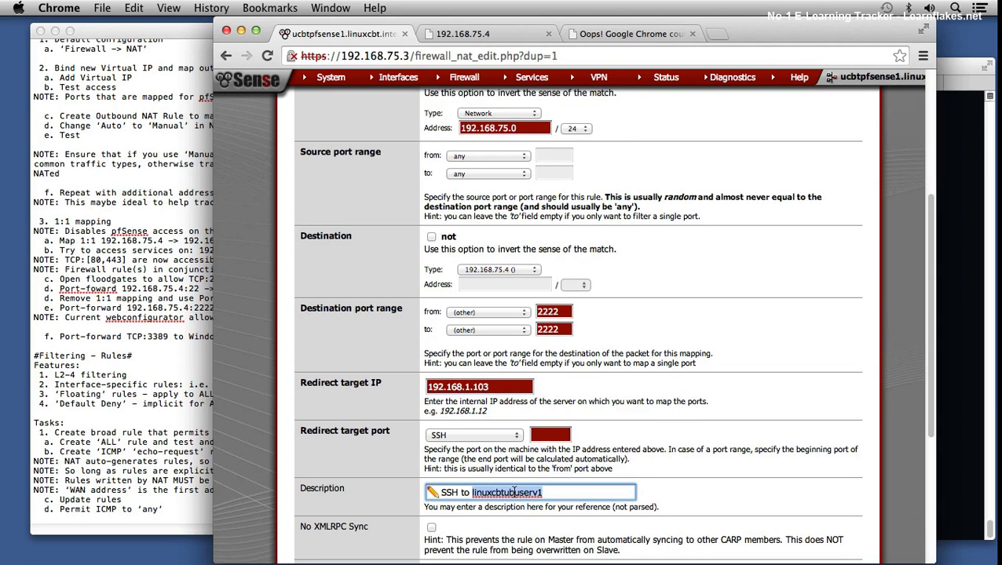
{"action": "type", "text": "unixcbtbsd1"}
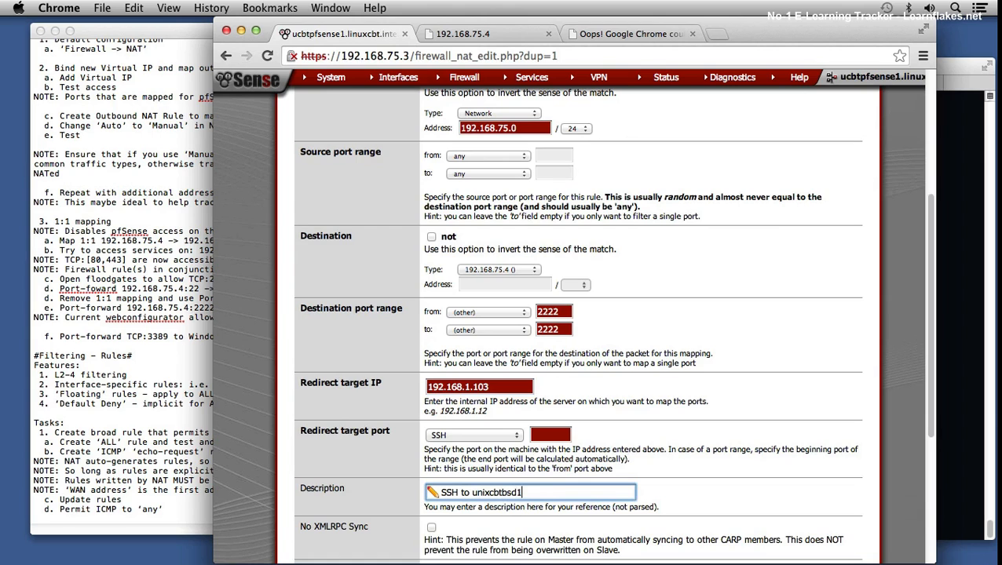
{"action": "scroll", "coordinate": [514, 488], "scroll_direction": "down", "scroll_amount": 10}
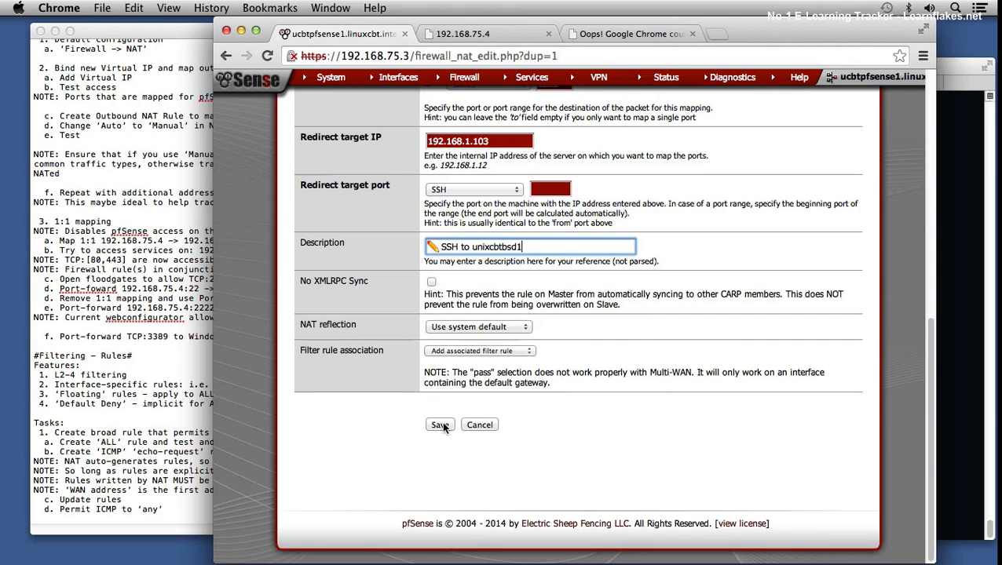
{"action": "left_click", "coordinate": [440, 425]}
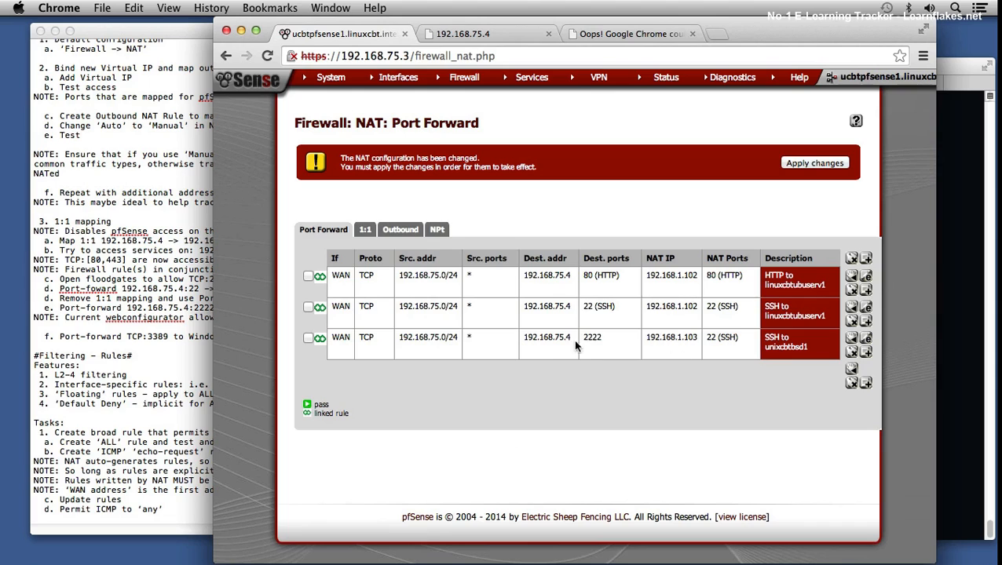
Step: Apply the NAT changes for the port 2222 forward and dismiss the notice
{"action": "left_click_drag", "start_coordinate": [575, 342], "coordinate": [606, 336]}
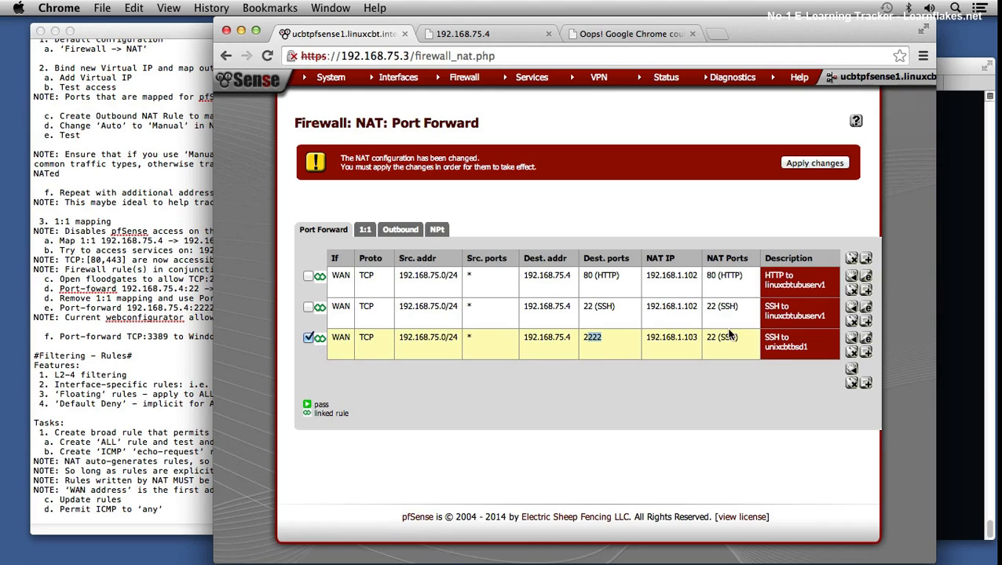
{"action": "left_click", "coordinate": [817, 164]}
{"action": "left_click", "coordinate": [832, 164]}
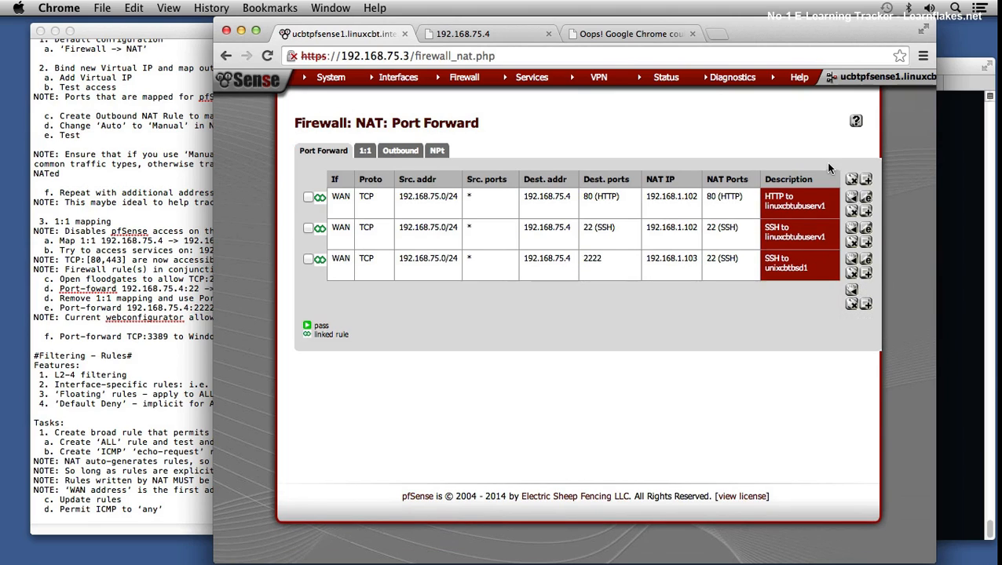
Step: Open the WAN firewall rules and examine the destination of the "NAT SSH to unixcbtbsd1" rule
{"action": "mouse_move", "coordinate": [464, 77]}
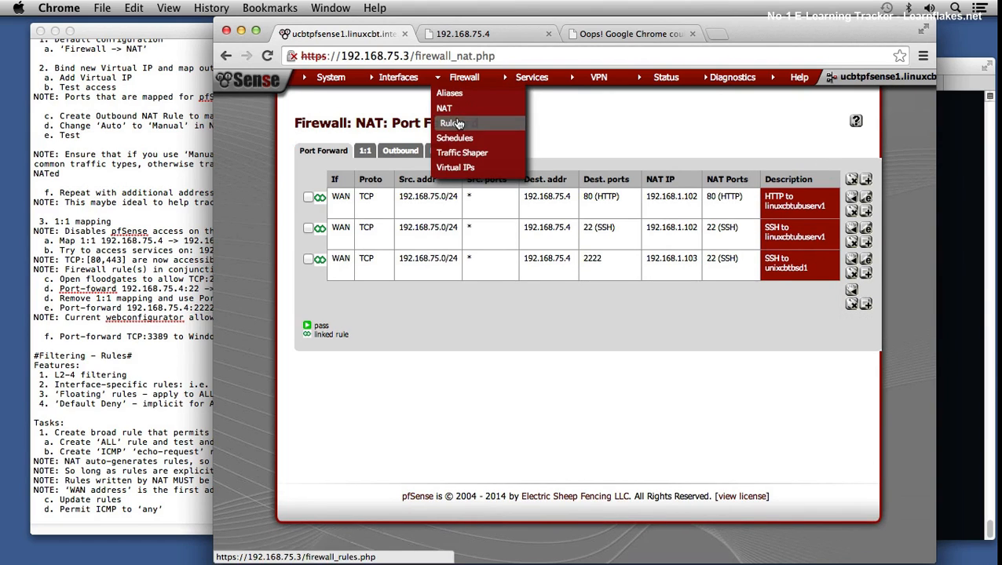
{"action": "left_click", "coordinate": [458, 123]}
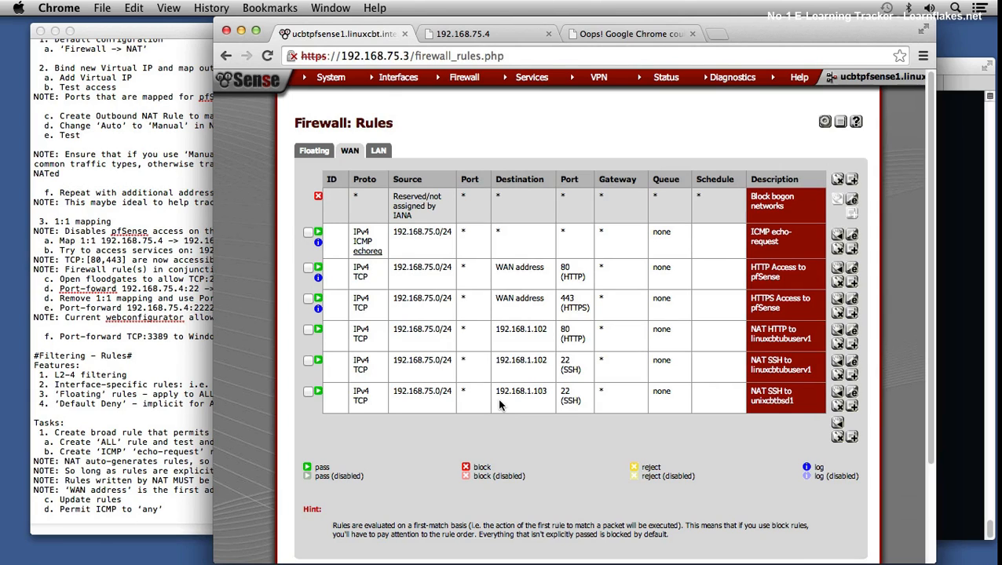
{"action": "mouse_move", "coordinate": [533, 393]}
{"action": "left_mouse_down"}
{"action": "mouse_move", "coordinate": [567, 392]}
{"action": "mouse_move", "coordinate": [518, 393]}
{"action": "mouse_move", "coordinate": [539, 392]}
{"action": "left_mouse_up"}
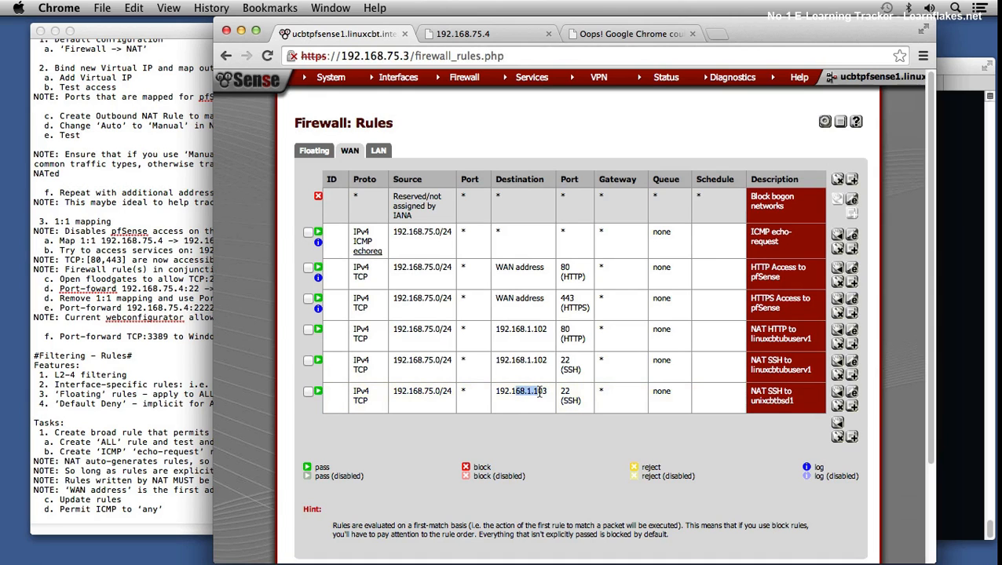
Step: Run telnet to 192.168.75.4 on port 22 in Terminal, and return to Chrome to review the NAT port forwards
{"action": "left_click", "coordinate": [960, 267]}
{"action": "key", "text": "Up"}
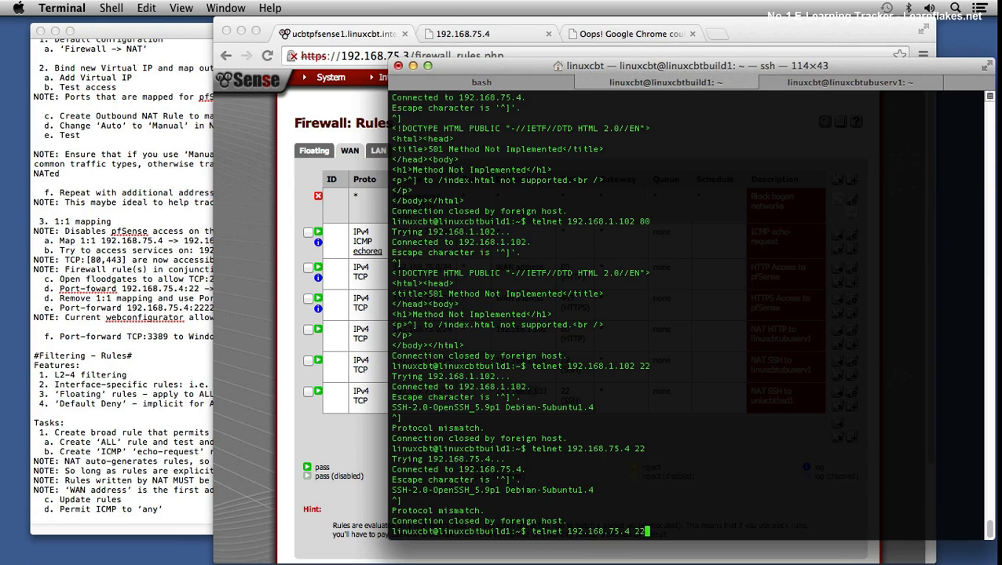
{"action": "key", "text": "Return"}
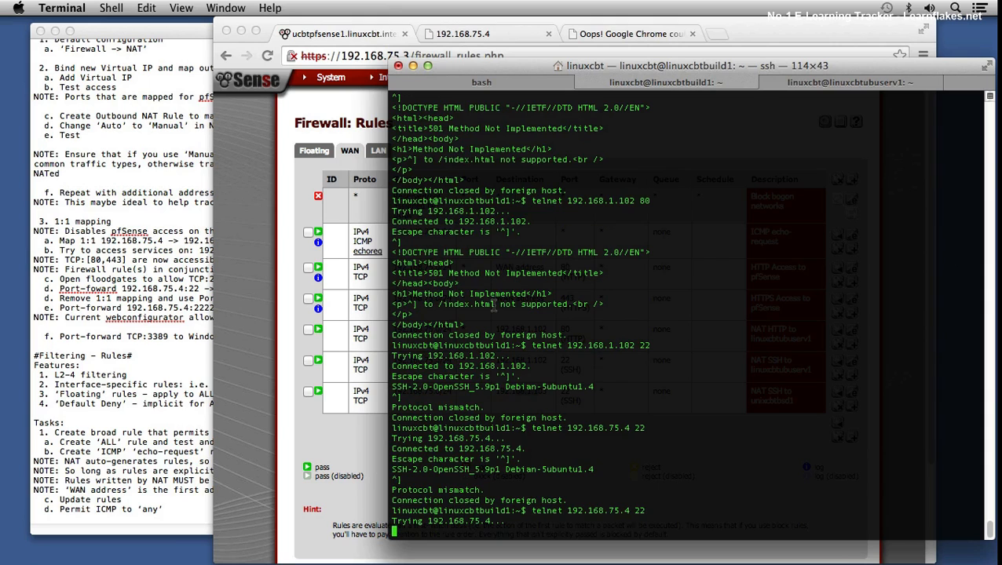
{"action": "left_click", "coordinate": [265, 433]}
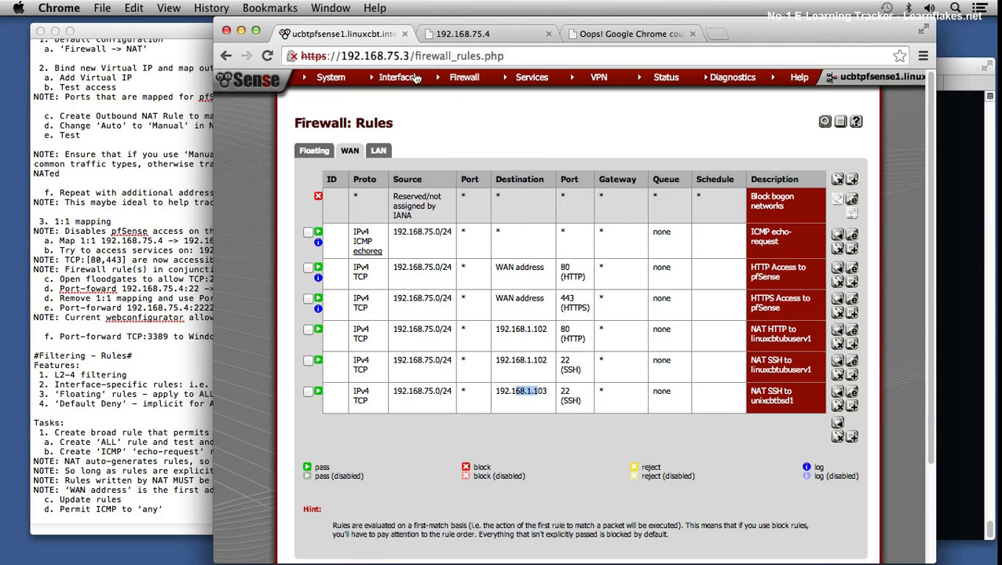
{"action": "mouse_move", "coordinate": [455, 78]}
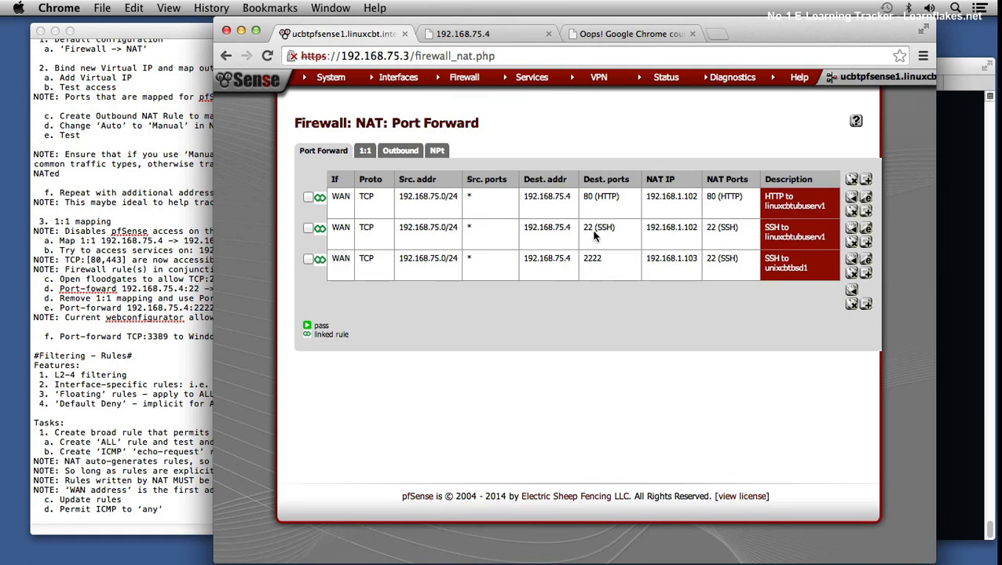
Step: Switch to Terminal, stop the pending telnet, and retry 192.168.75.4 on port 22, stopping that attempt too
{"action": "left_click", "coordinate": [953, 253]}
{"action": "key", "text": "ctrl+c"}
{"action": "key", "text": "Up"}
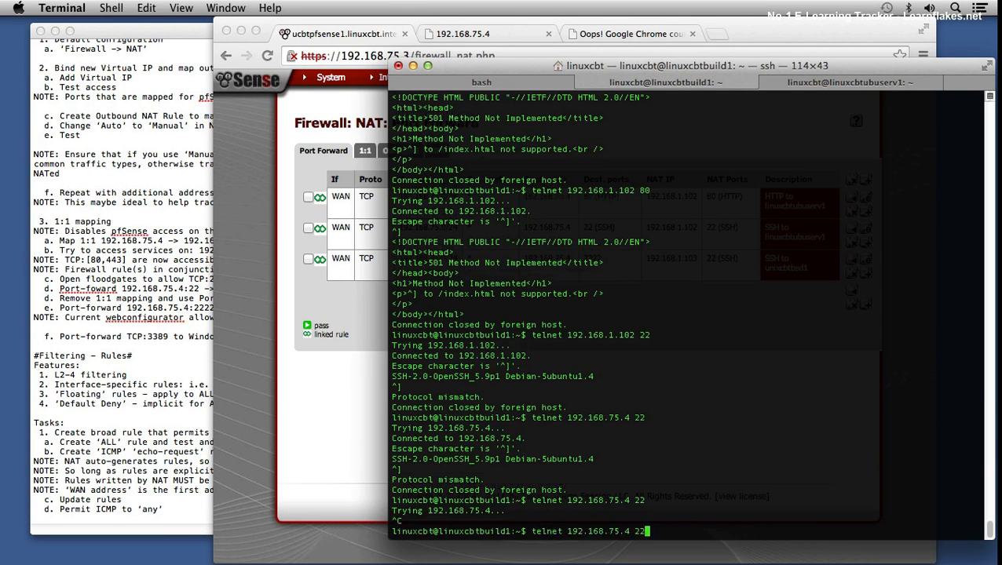
{"action": "key", "text": "Return"}
{"action": "key", "text": "ctrl+c"}
Step: Try telnet to 192.168.75.4 on port 2222 and interrupt the attempt
{"action": "key", "text": "Up"}
{"action": "type", "text": "22"}
{"action": "key", "text": "Return"}
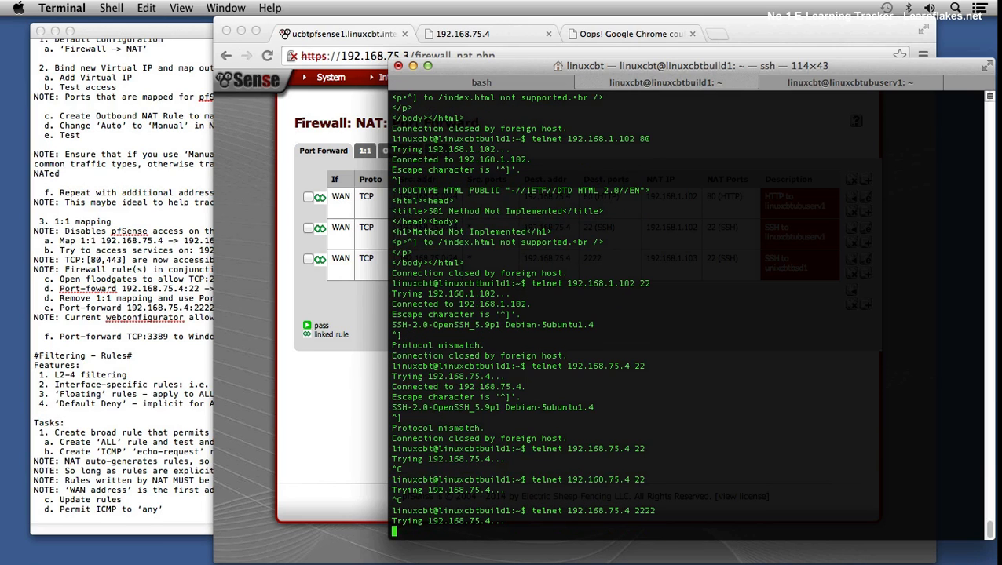
{"action": "key", "text": "ctrl+c"}
Step: Recall and run the earlier telnet command to 192.168.1.102 on port 22
{"action": "key", "text": "Up"}
{"action": "key", "text": "Up"}
{"action": "key", "text": "Up"}
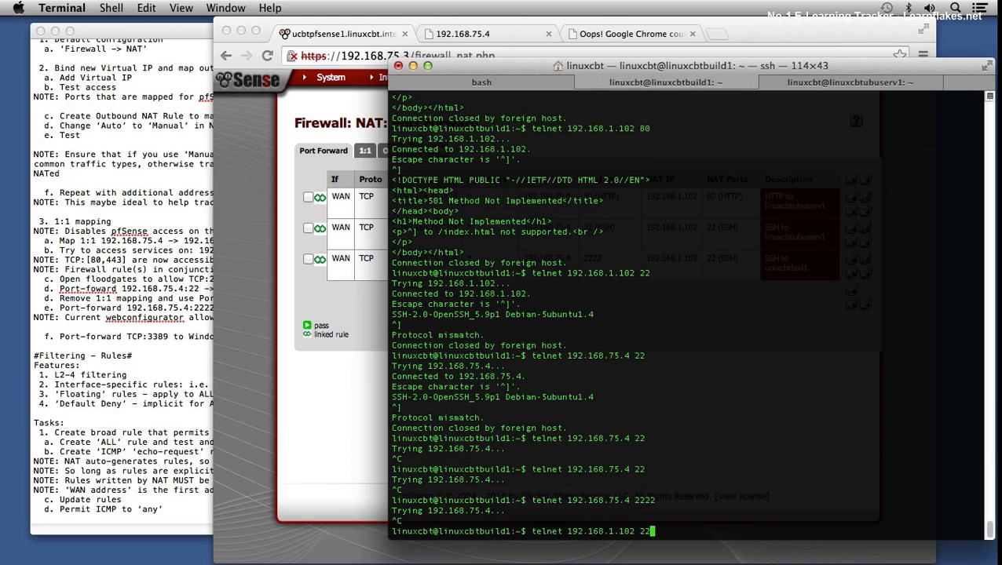
{"action": "key", "text": "Return"}
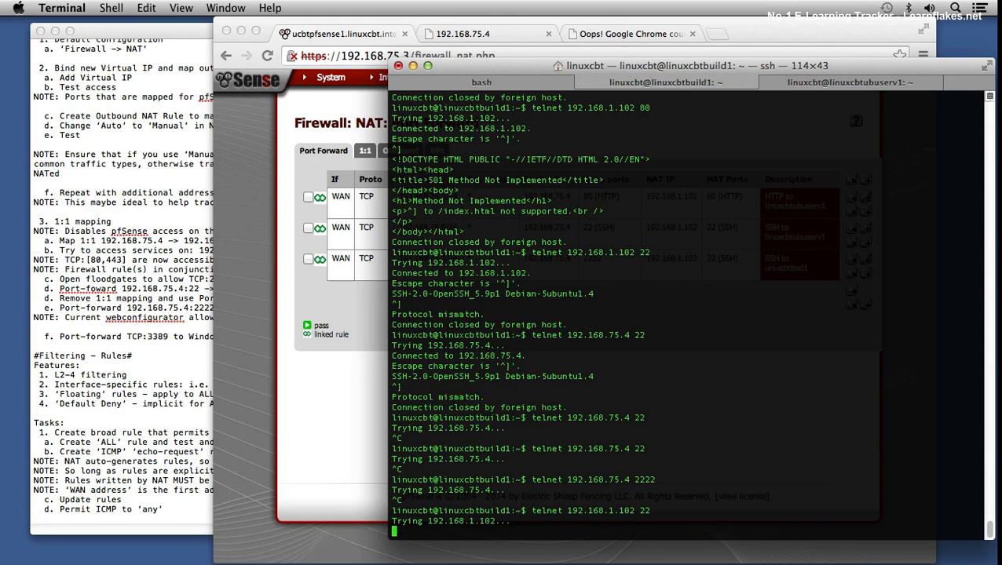
Step: Interrupt the pending telnet and retry 192.168.1.102 on port 2222
{"action": "key", "text": "ctrl+c"}
{"action": "key", "text": "Up"}
{"action": "type", "text": "22"}
{"action": "key", "text": "Return"}
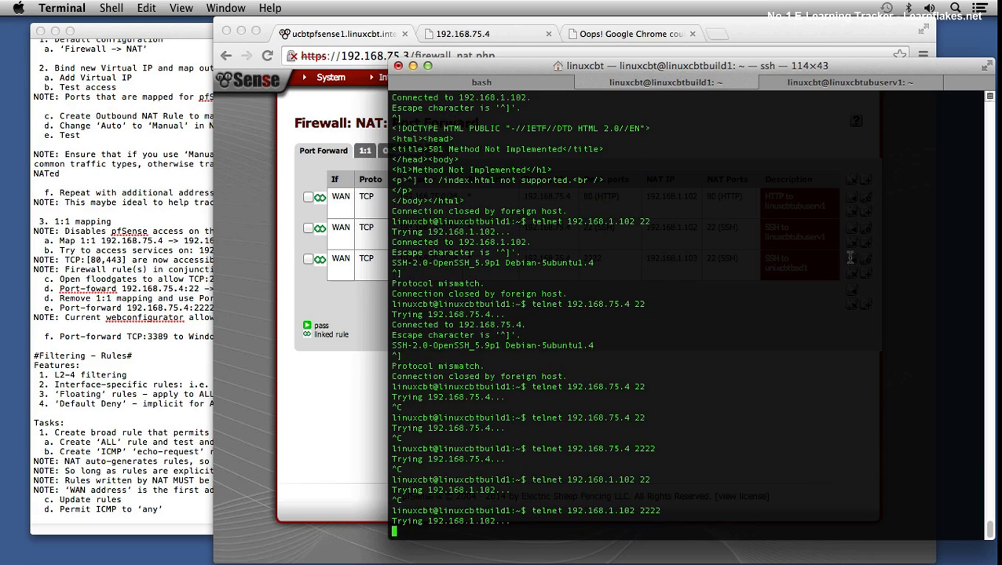
Step: Switch to Chrome and try to open the pfSense firewall rules page, requesting it a second time
{"action": "left_click", "coordinate": [323, 406]}
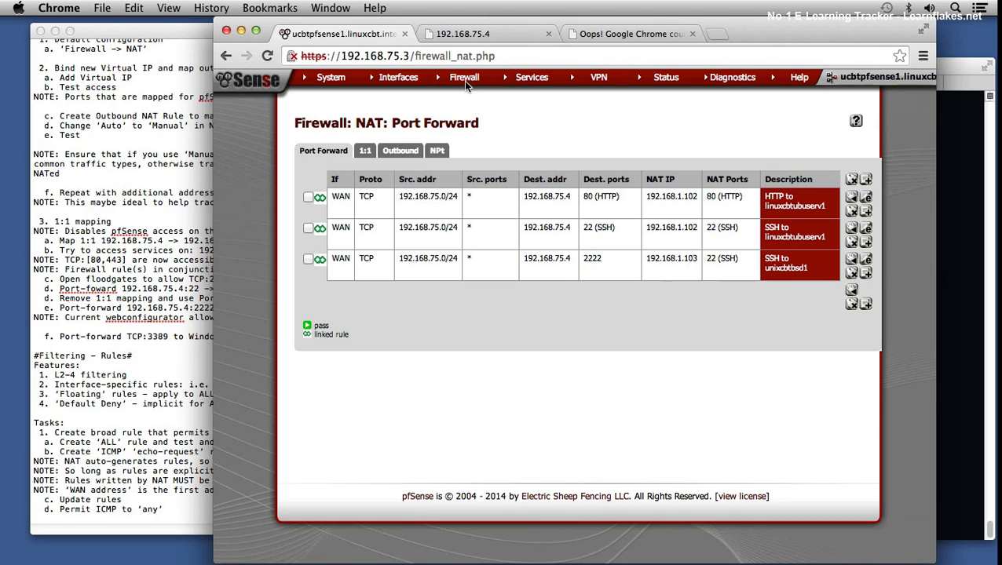
{"action": "mouse_move", "coordinate": [464, 82]}
{"action": "left_click", "coordinate": [461, 127]}
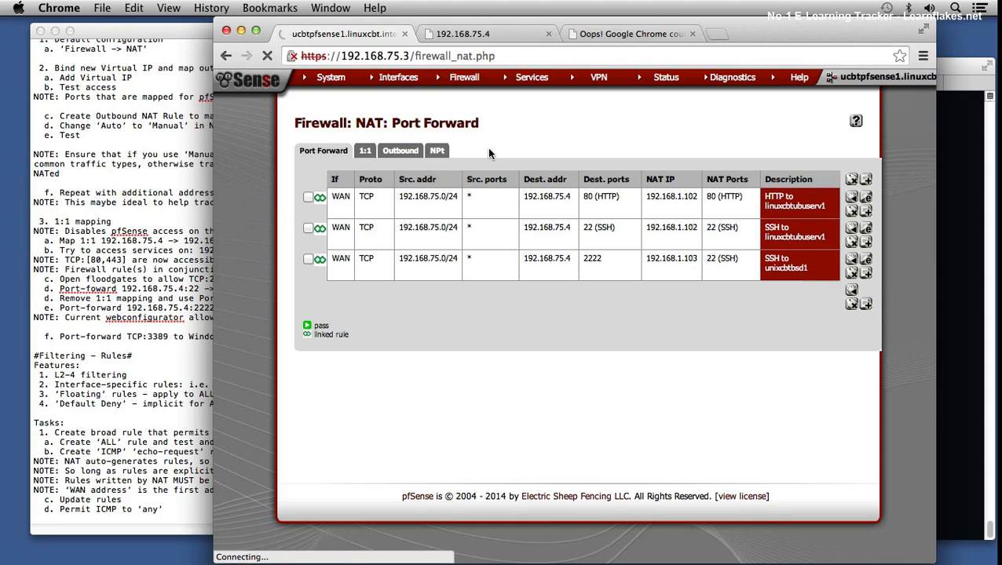
{"action": "mouse_move", "coordinate": [471, 81]}
{"action": "left_click", "coordinate": [450, 126]}
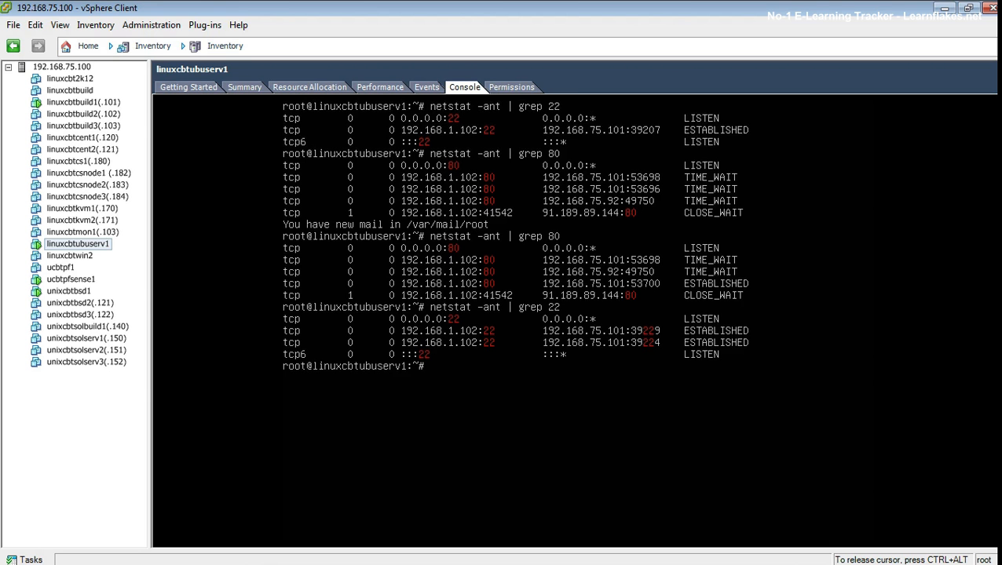
Step: In vSphere Client, open the console of ucbtpfsense1 and log in as admin with the account password
{"action": "key", "text": "ctrl+alt"}
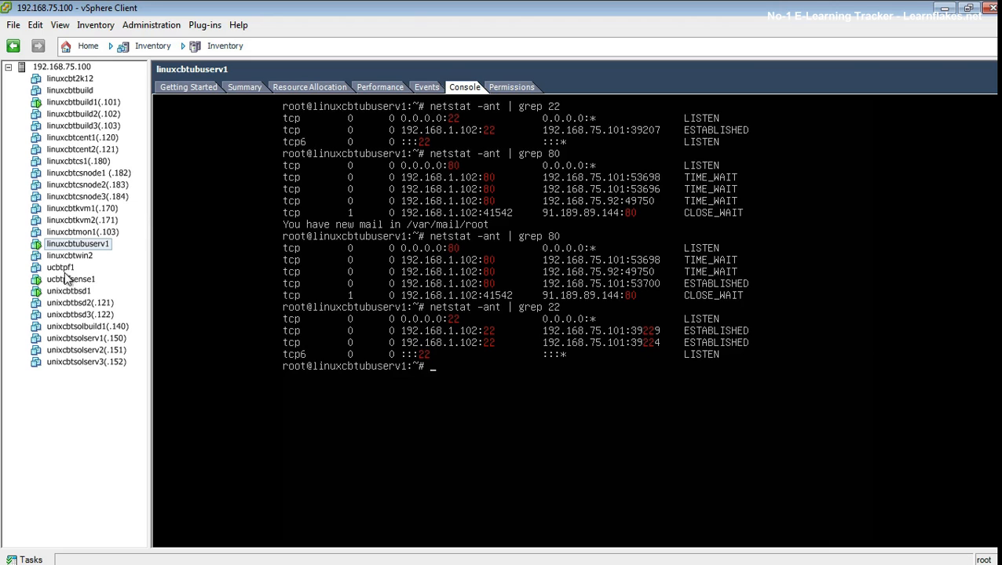
{"action": "left_click", "coordinate": [69, 280]}
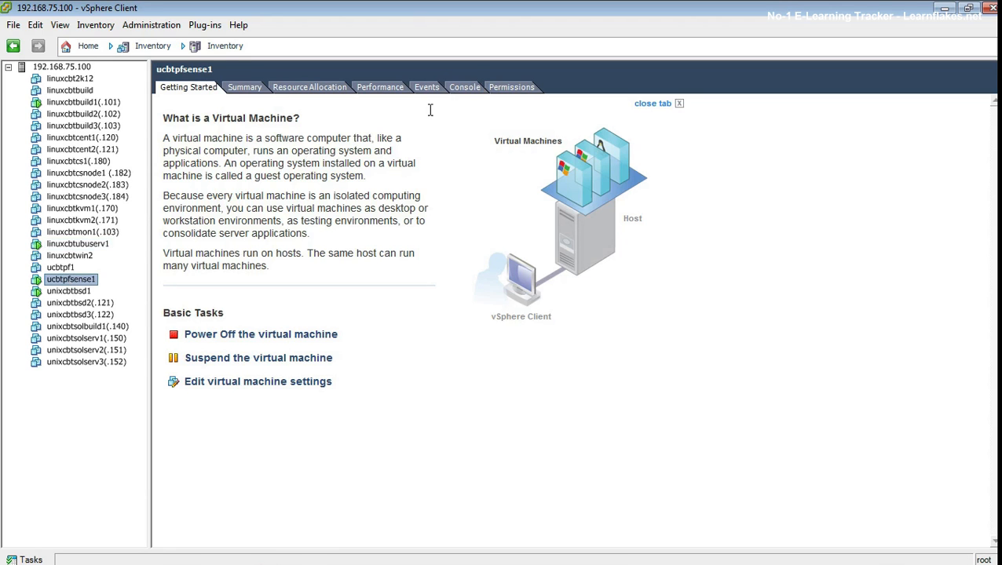
{"action": "left_click", "coordinate": [464, 87]}
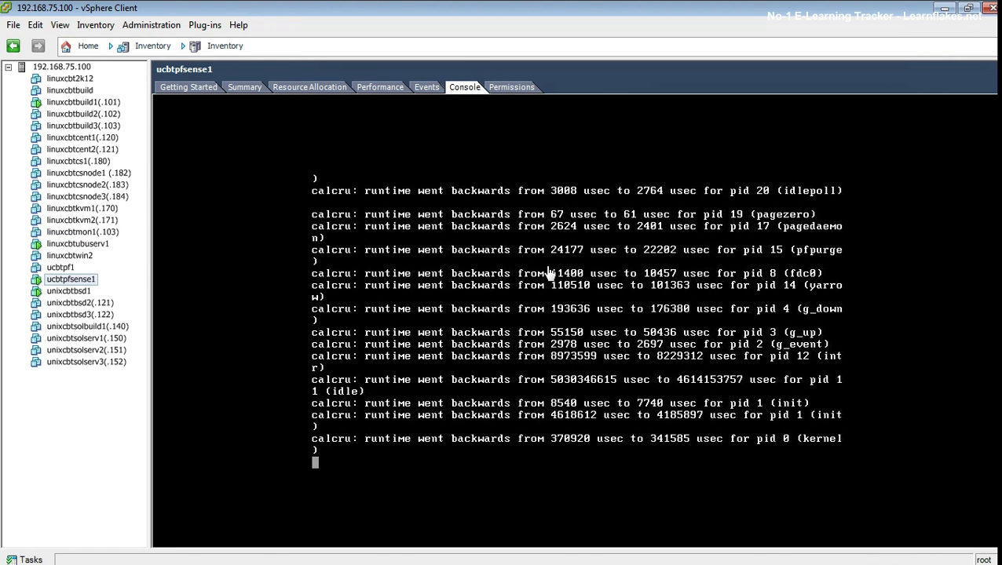
{"action": "left_click", "coordinate": [550, 274]}
{"action": "type", "text": "\\"}
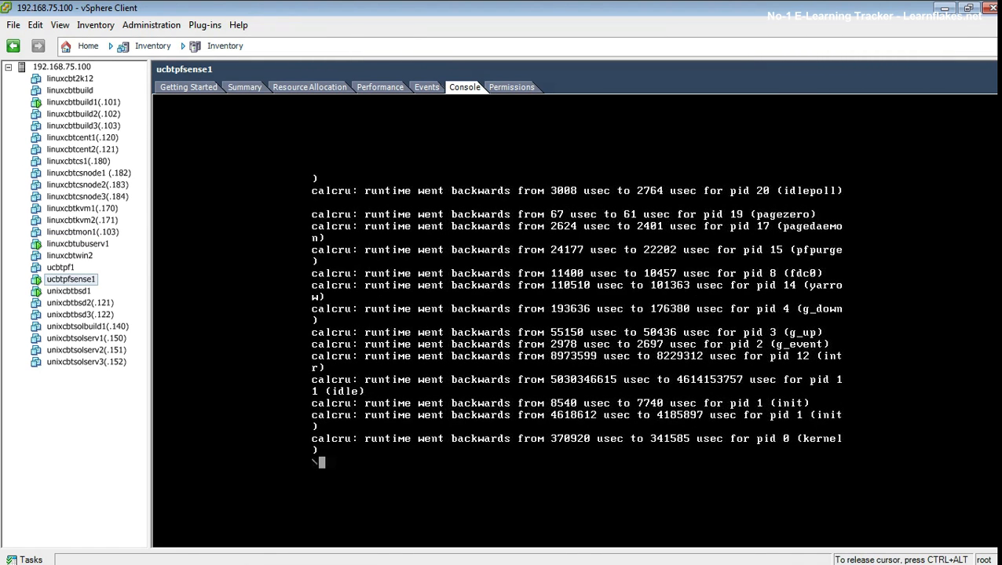
{"action": "key", "text": "Return"}
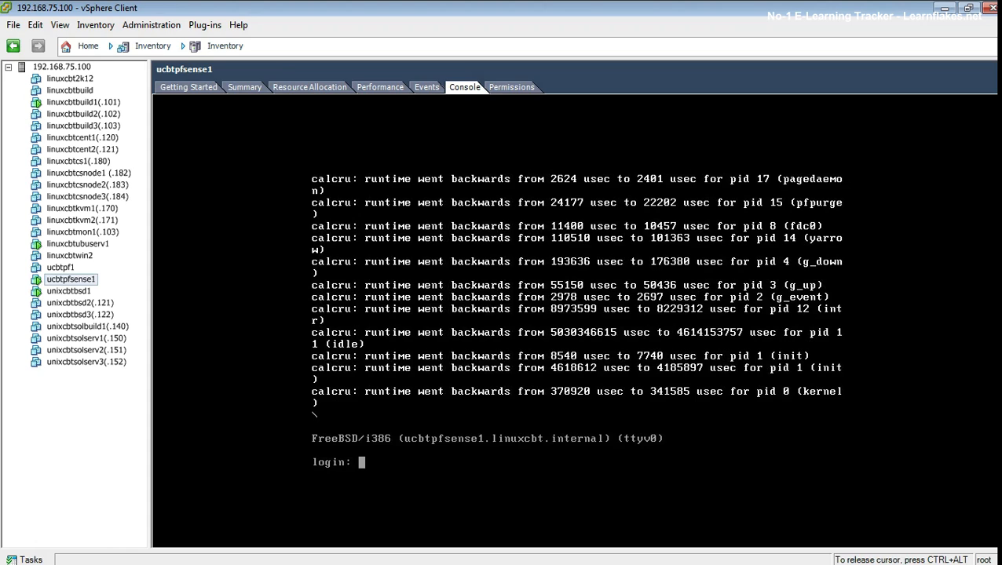
{"action": "type", "text": "admin"}
{"action": "key", "text": "Return"}
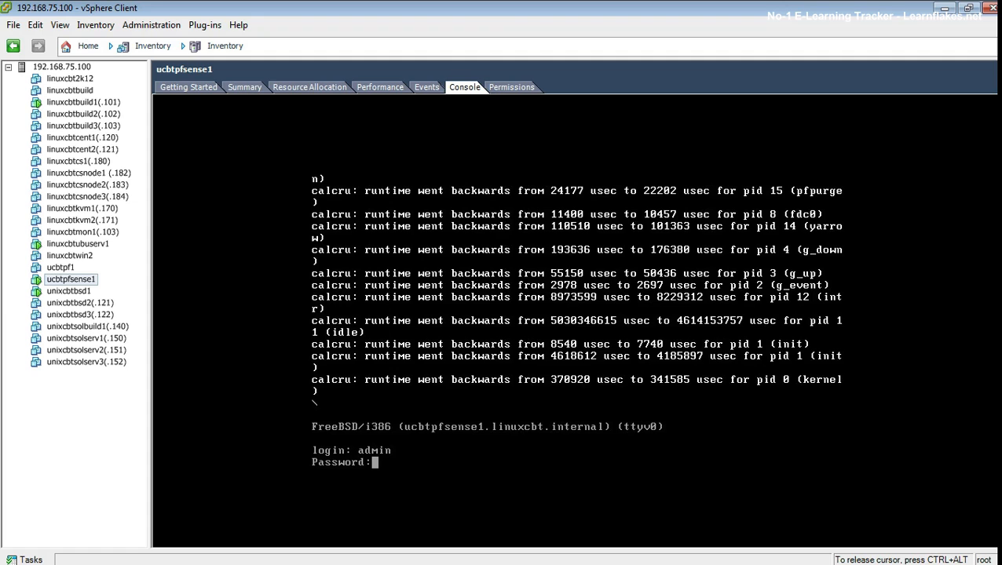
{"action": "key", "text": "Return"}
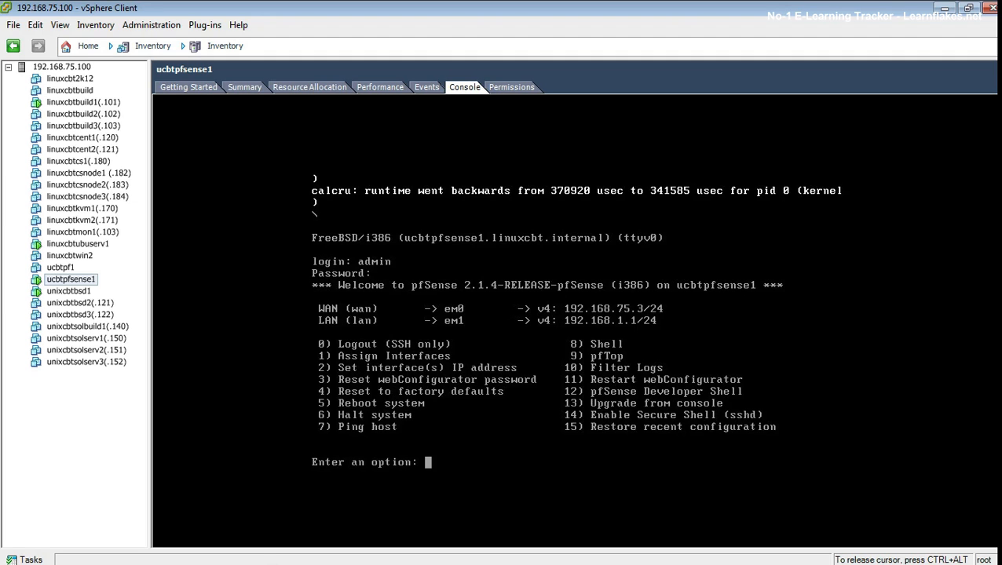
Step: Show the pfSense filter logs with option 10, stop the capture, and log out with option 0
{"action": "type", "text": "10"}
{"action": "key", "text": "Return"}
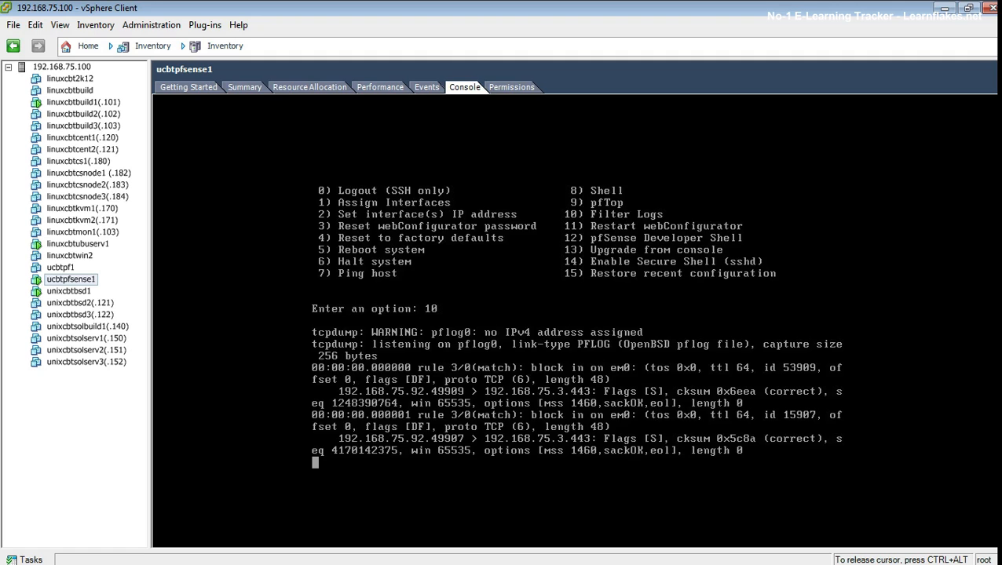
{"action": "key", "text": "ctrl+c"}
{"action": "type", "text": "0"}
{"action": "key", "text": "Return"}
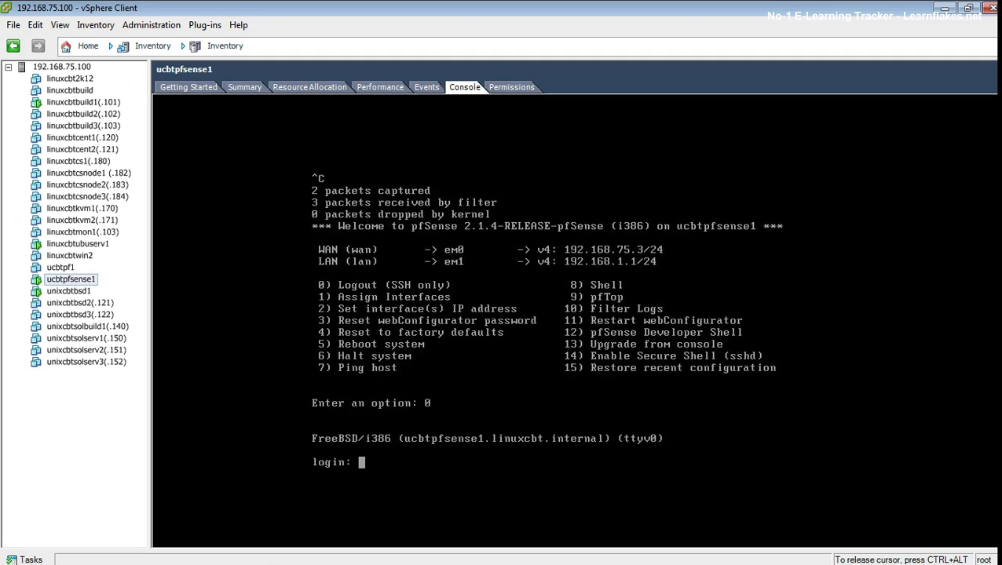
Step: Leave the virtual machine's console for its Getting Started page, and reload firewall_rules.php in Chrome
{"action": "key", "text": "ctrl+alt"}
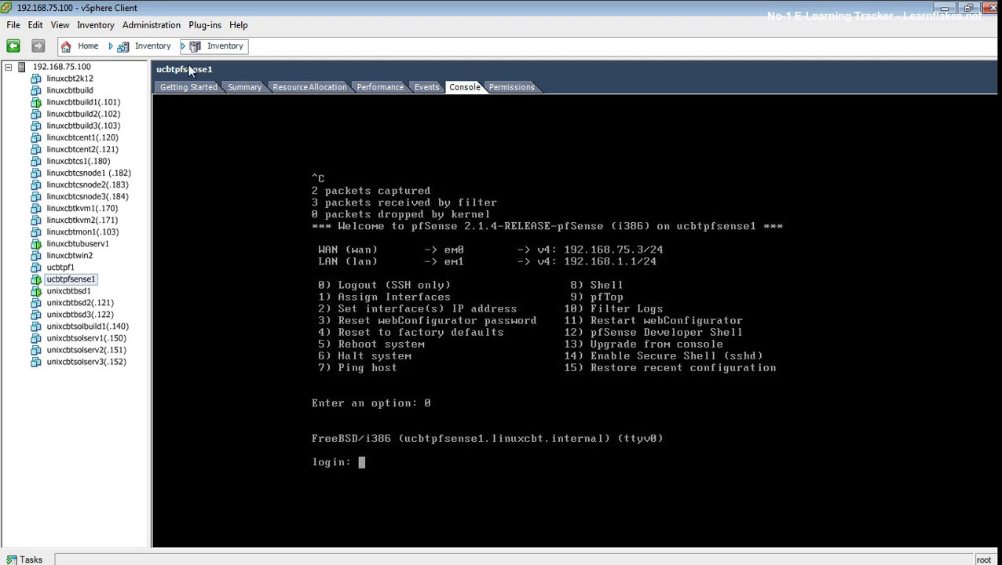
{"action": "left_click", "coordinate": [182, 88]}
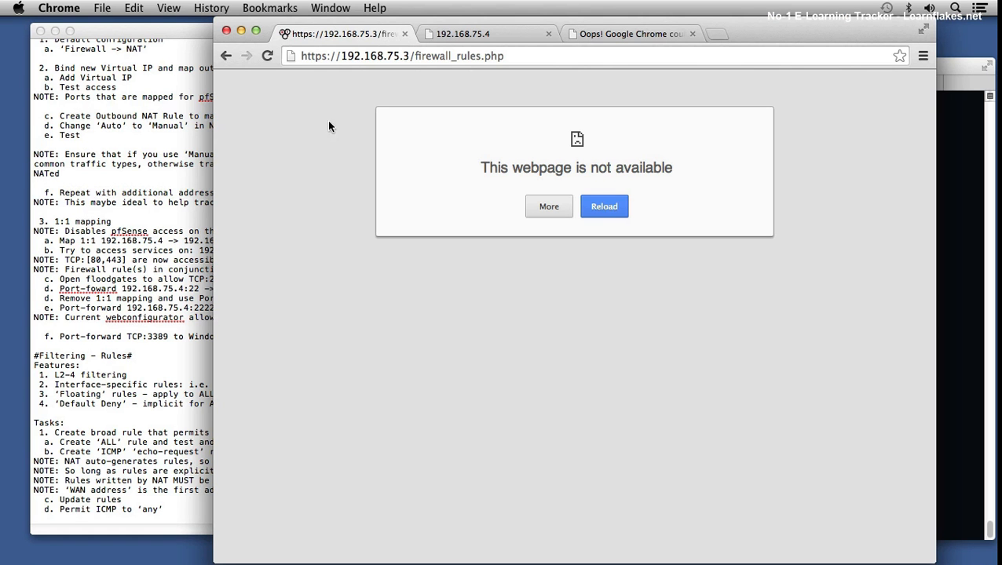
{"action": "left_click", "coordinate": [267, 58]}
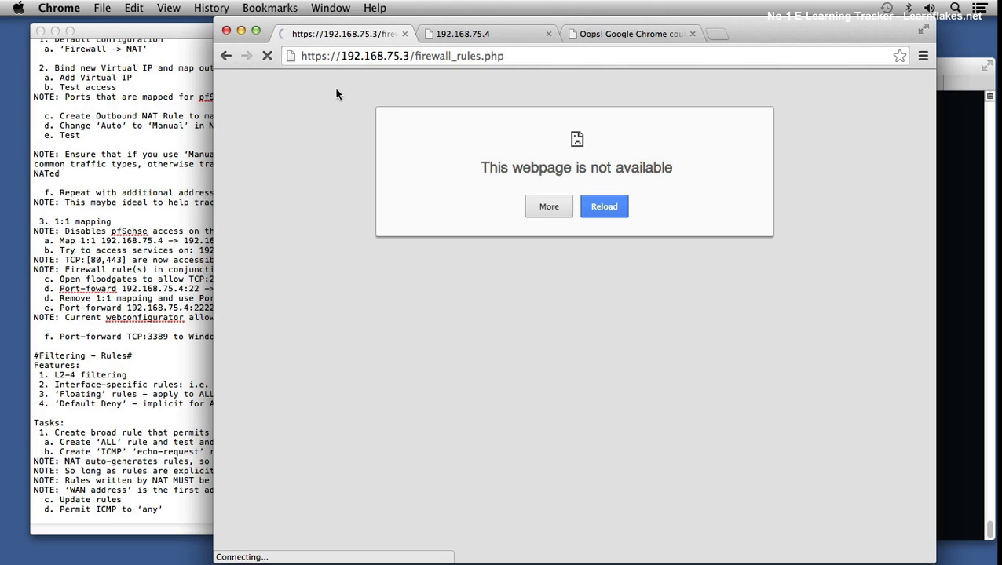
Step: Switch to Terminal and reuse an earlier telnet command to test 192.168.75.3 on port 80
{"action": "left_click", "coordinate": [947, 149]}
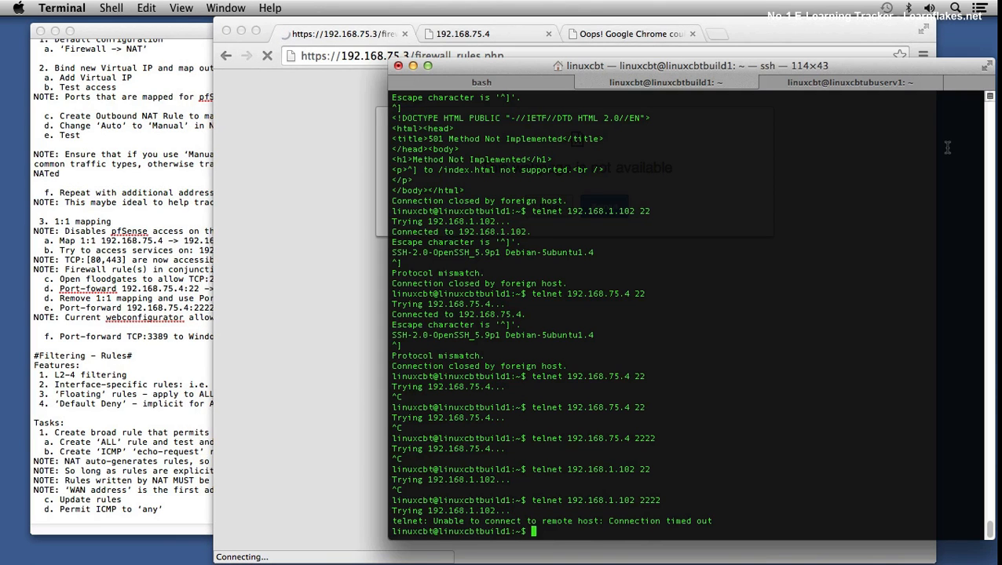
{"action": "key", "text": "Up"}
{"action": "key", "text": "Up"}
{"action": "key", "text": "Up"}
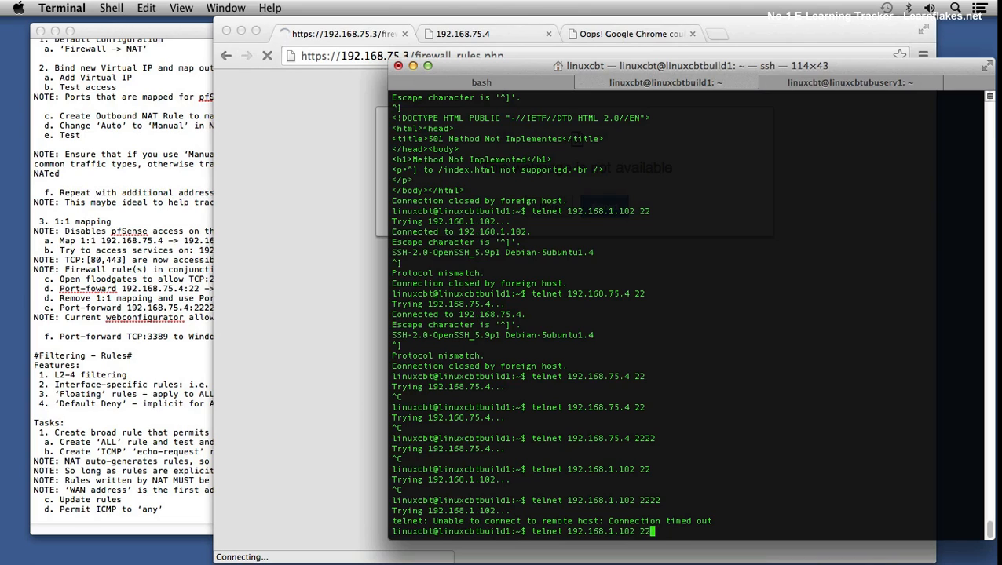
{"action": "key", "text": "BackSpace"}
{"action": "key", "text": "BackSpace"}
{"action": "key", "text": "BackSpace"}
{"action": "key", "text": "BackSpace"}
{"action": "key", "text": "BackSpace"}
{"action": "key", "text": "BackSpace"}
{"action": "type", "text": "3 80"}
{"action": "key", "text": "Return"}
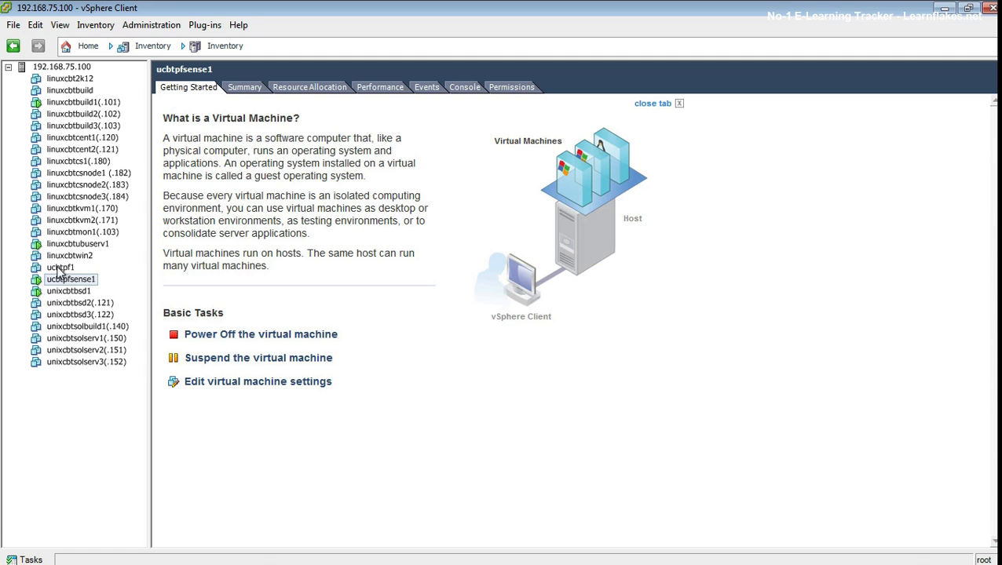
Step: In vSphere Client, run nmap -v -p 80 192.168.1.1 twice from the linuxcbtubuserv1 console
{"action": "left_click", "coordinate": [79, 244]}
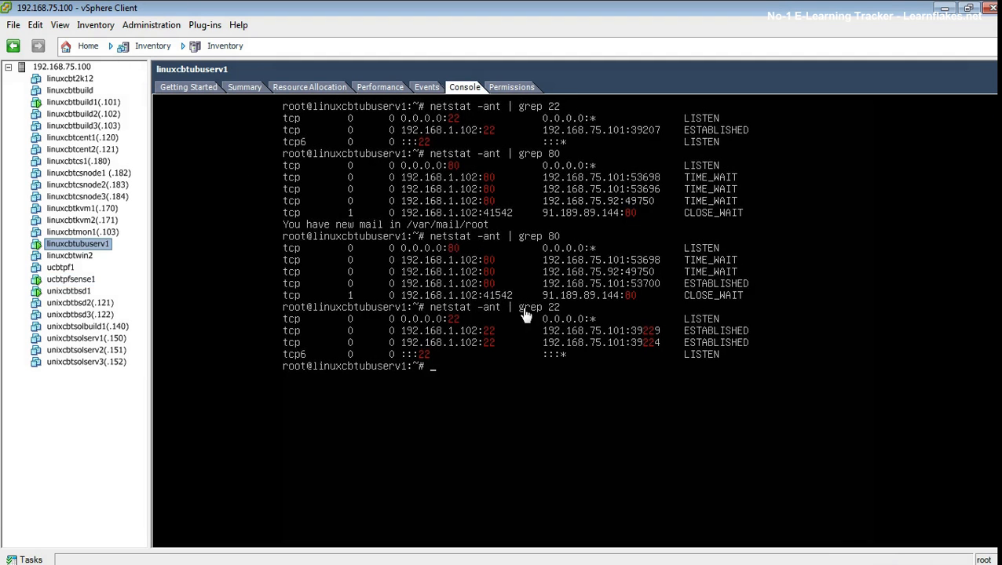
{"action": "left_click", "coordinate": [525, 314]}
{"action": "type", "text": "nmap -"}
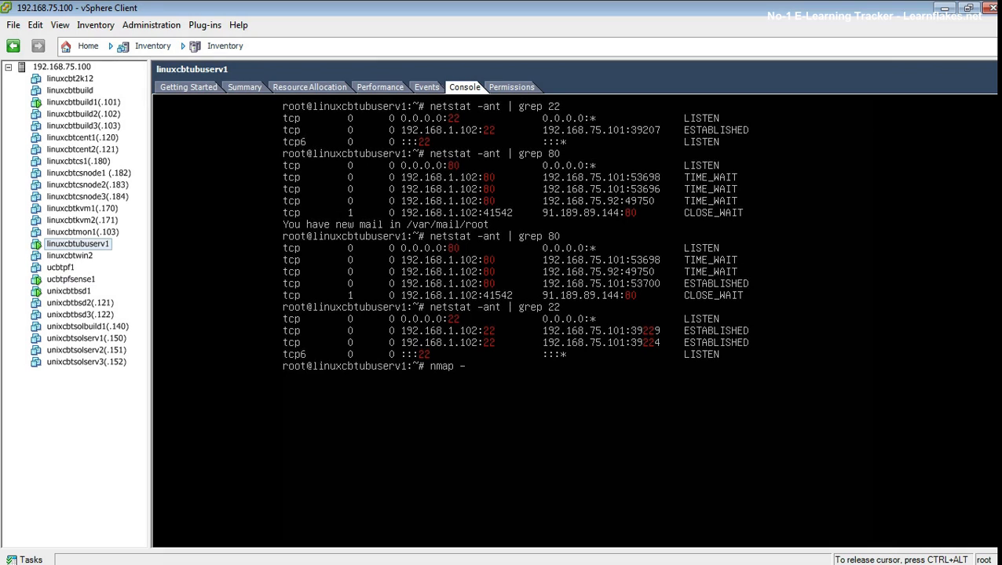
{"action": "type", "text": "v -p 80 192.168.1.1"}
{"action": "key", "text": "Return"}
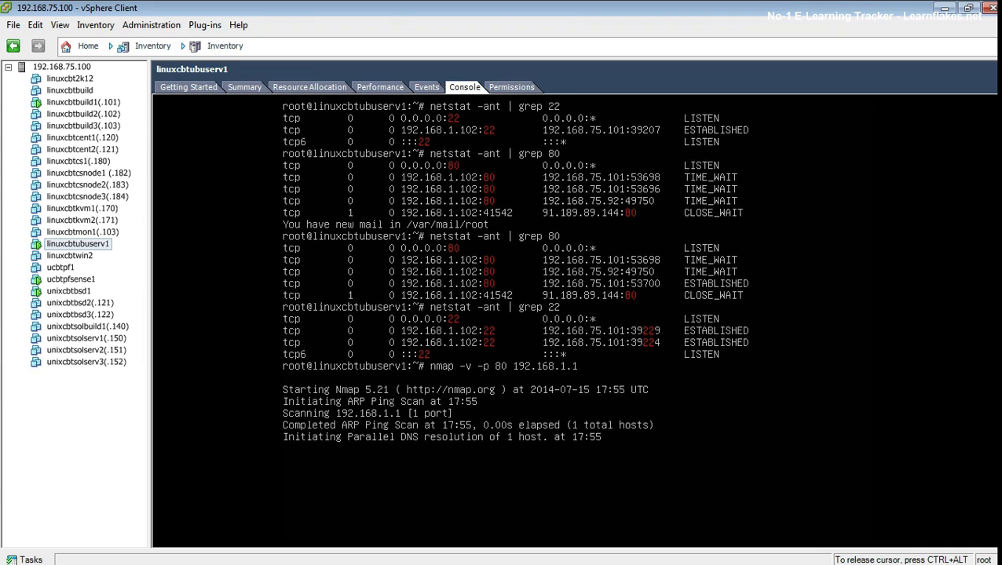
{"action": "key", "text": "Up"}
{"action": "key", "text": "Return"}
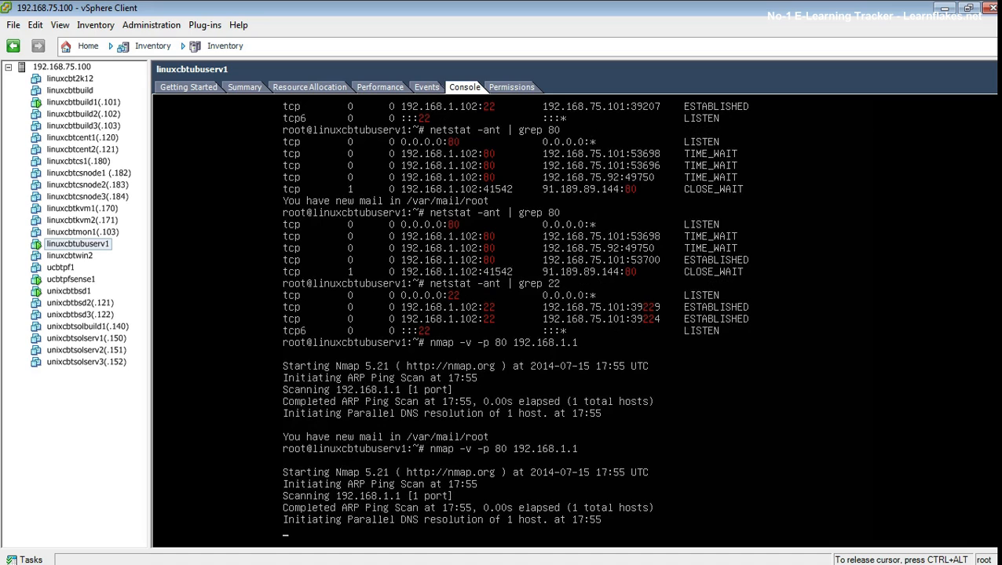
Step: Try telnet to 192.168.1.1 on port 80 and interrupt the attempt
{"action": "type", "text": "telne"}
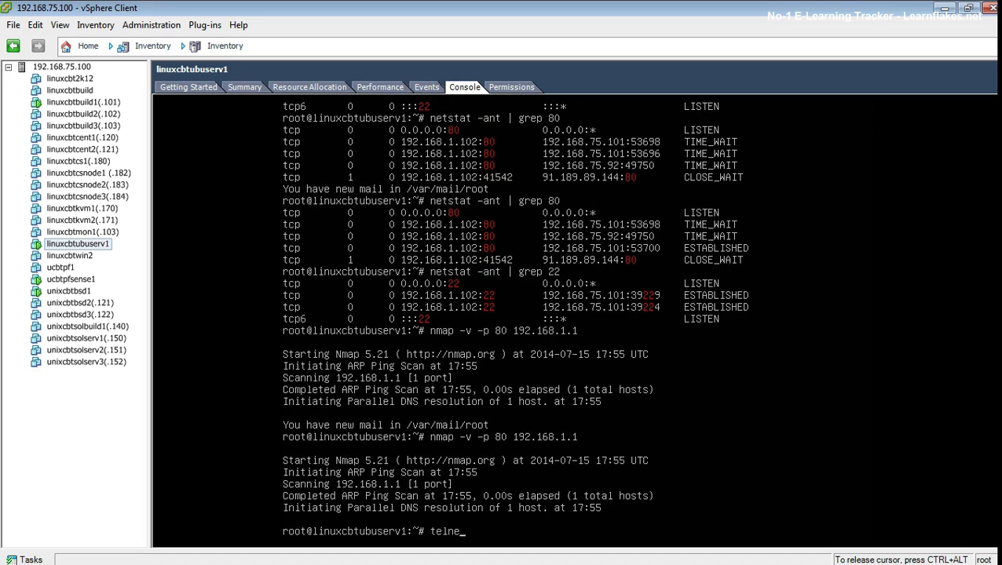
{"action": "type", "text": "t 192.168.1.1 80"}
{"action": "key", "text": "Return"}
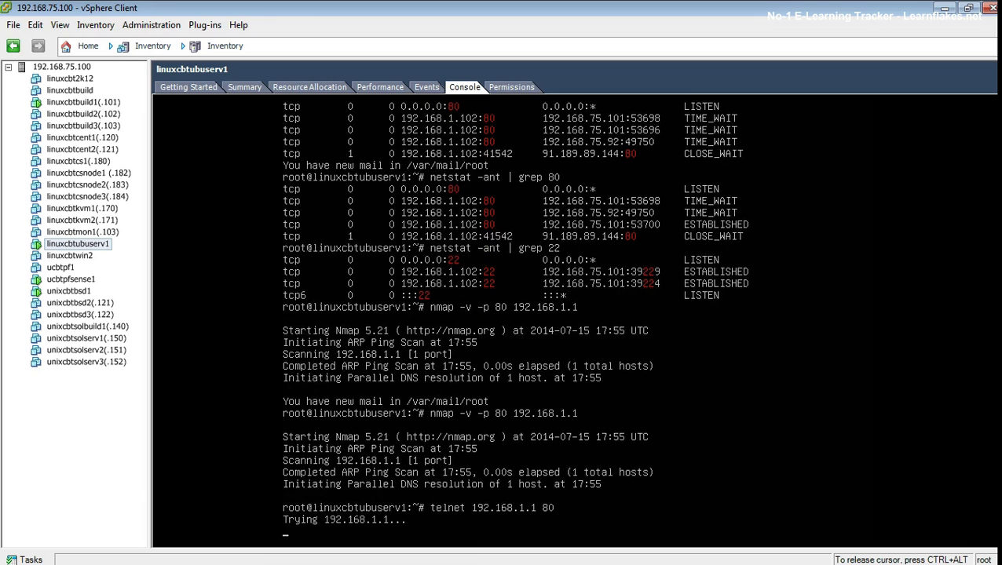
{"action": "key", "text": "ctrl+c"}
{"action": "key", "text": "Up"}
{"action": "key", "text": "BackSpace"}
{"action": "key", "text": "BackSpace"}
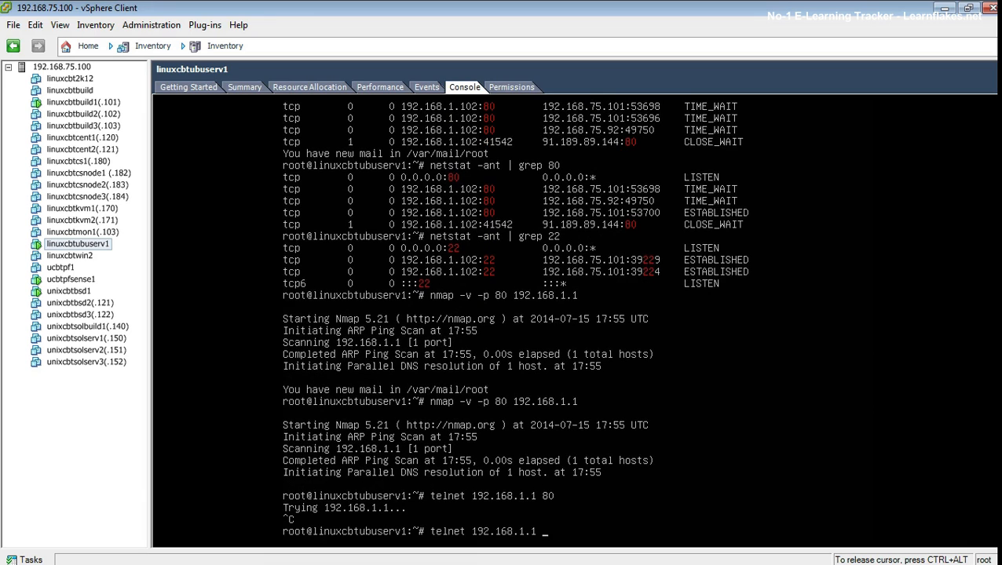
{"action": "key", "text": "ctrl+c"}
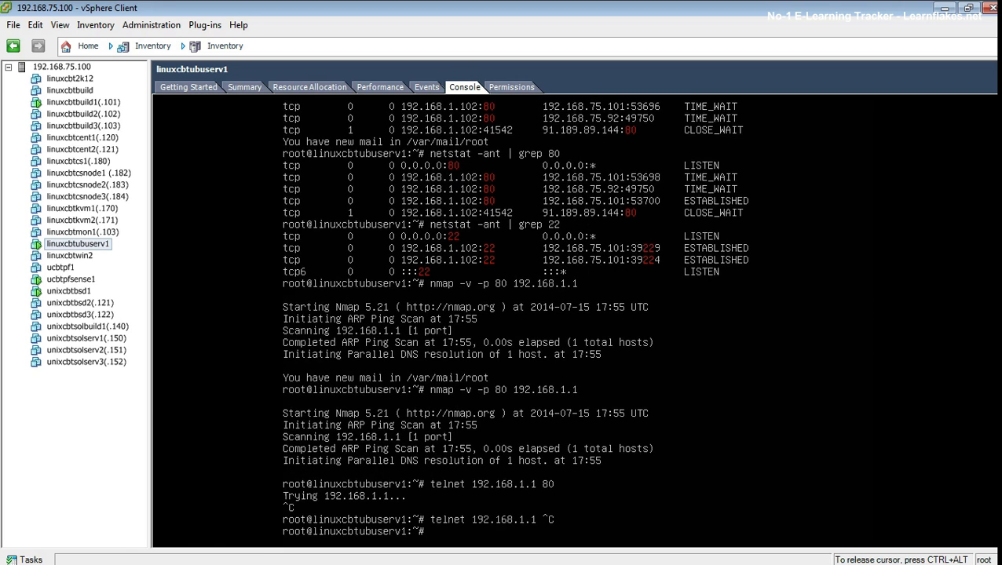
Step: Try telnet to 192.168.1.1 on port 22, interrupt it, and release the console
{"action": "key", "text": "Up"}
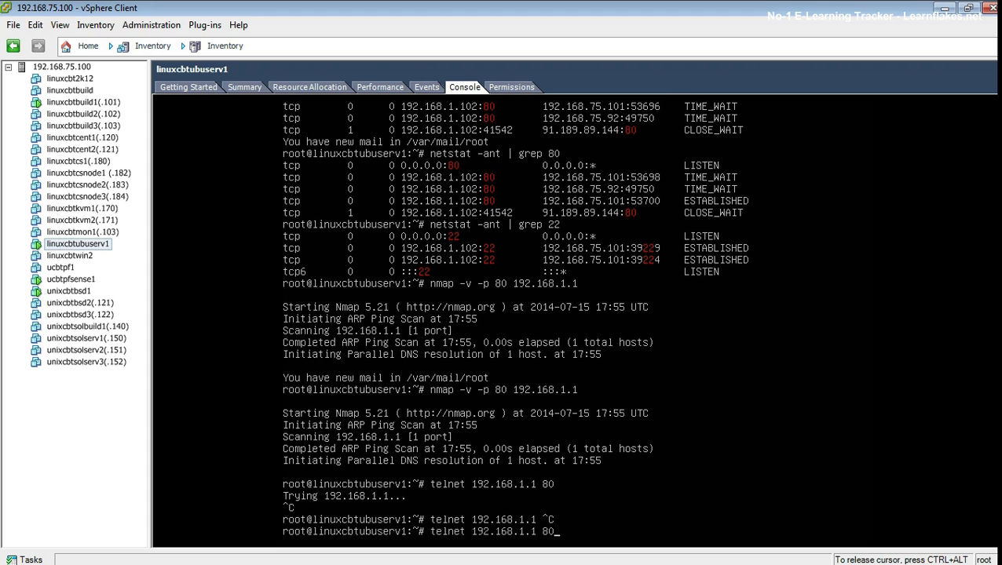
{"action": "key", "text": "BackSpace"}
{"action": "key", "text": "BackSpace"}
{"action": "type", "text": "22"}
{"action": "key", "text": "Return"}
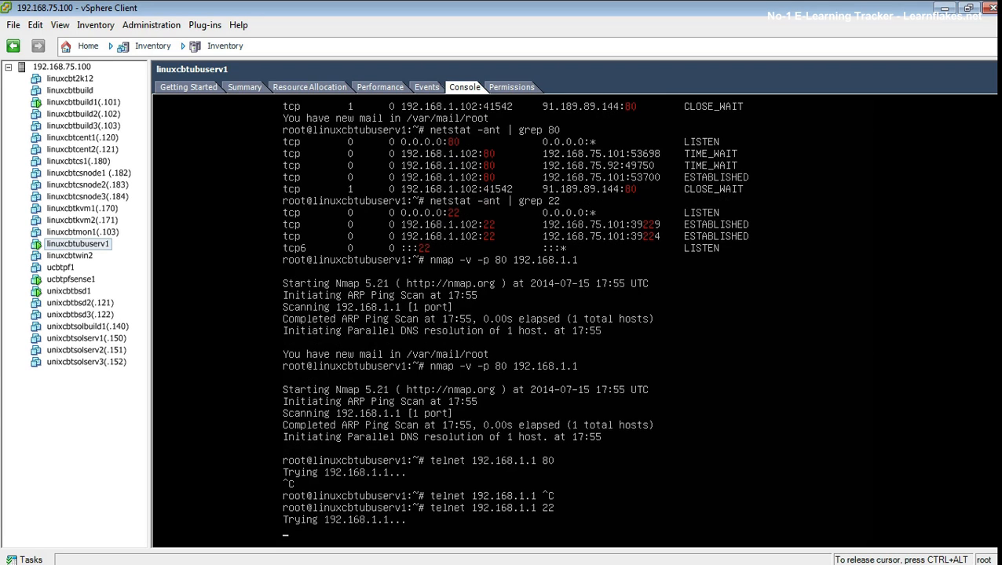
{"action": "key", "text": "ctrl+c"}
{"action": "key", "text": "ctrl+alt"}
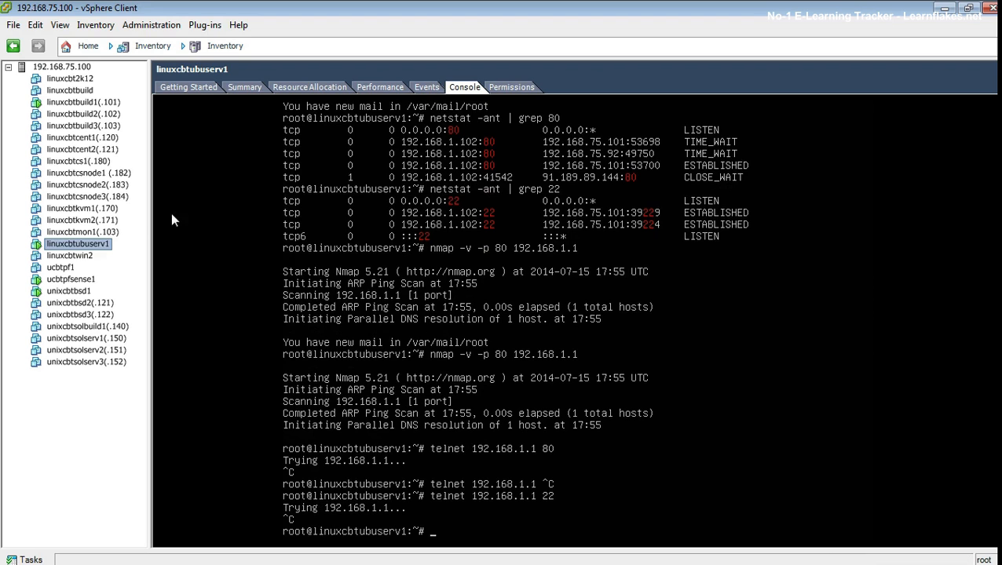
Step: Return to the ucbtpfsense1 console and log in as admin with the account password
{"action": "left_click", "coordinate": [72, 280]}
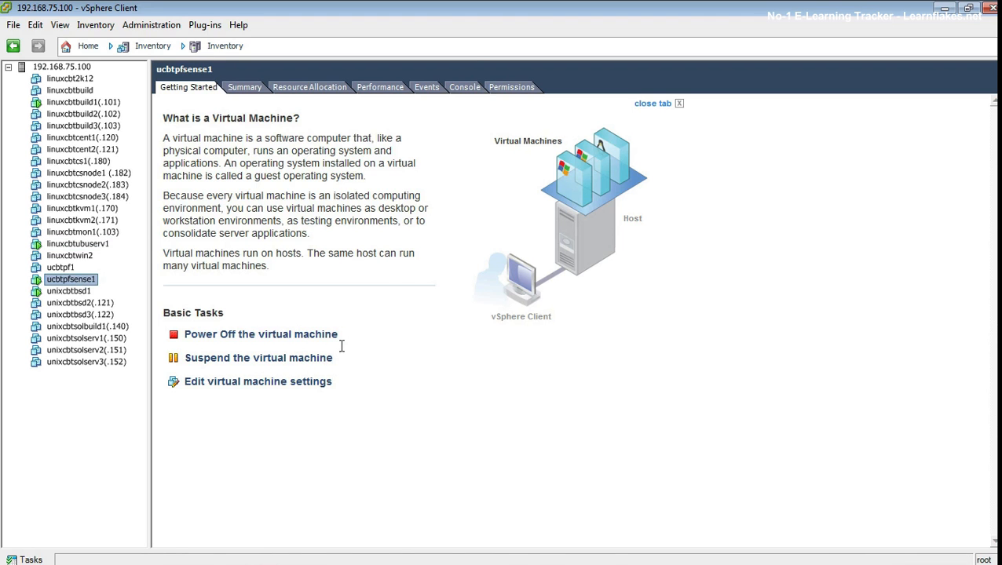
{"action": "left_click", "coordinate": [470, 89]}
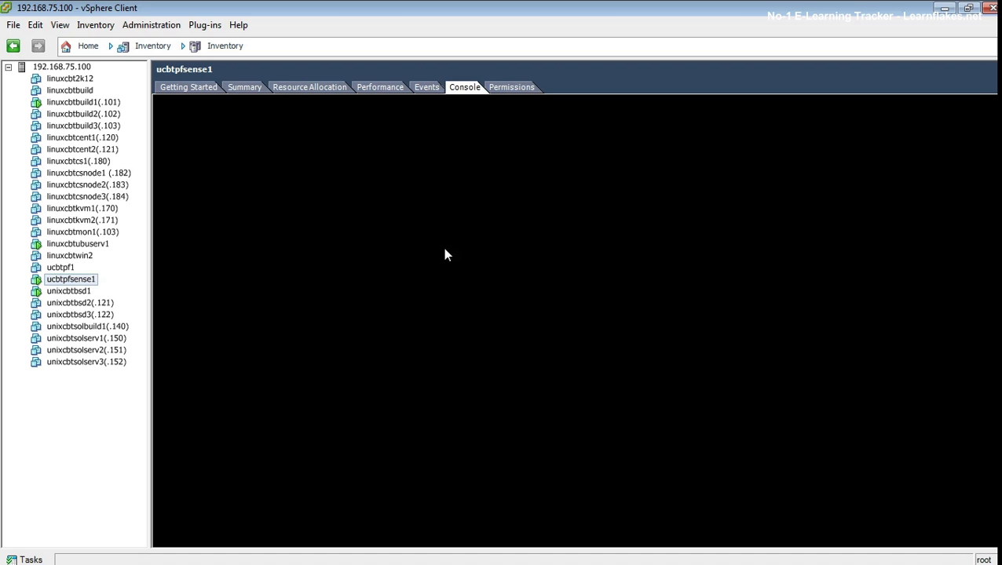
{"action": "left_click", "coordinate": [449, 282]}
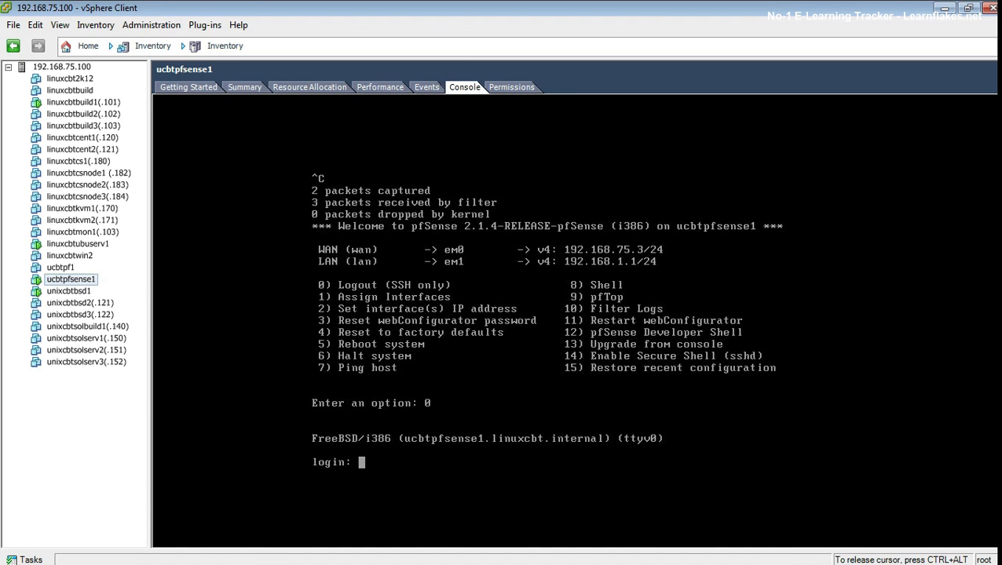
{"action": "type", "text": "admin"}
{"action": "key", "text": "Return"}
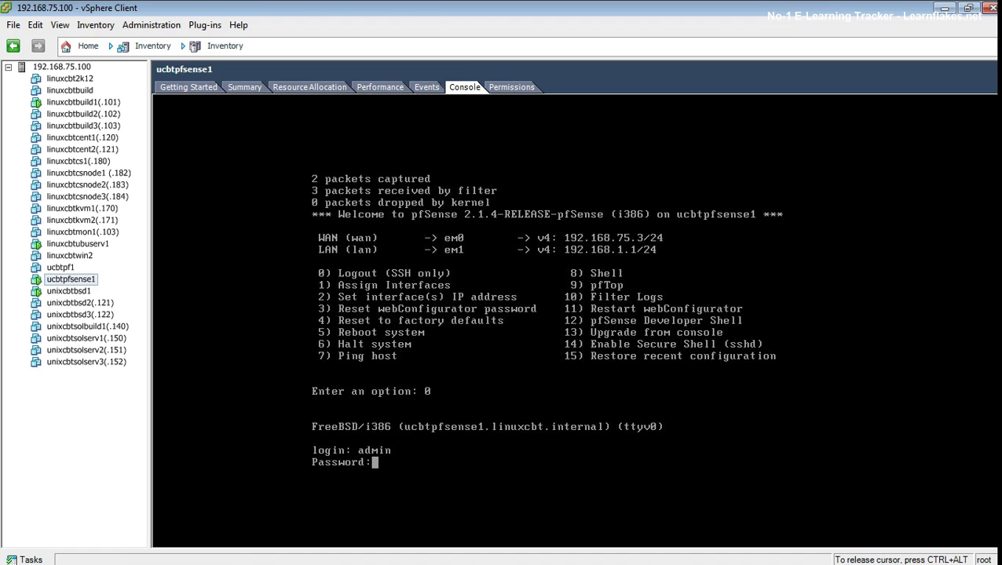
{"action": "key", "text": "Return"}
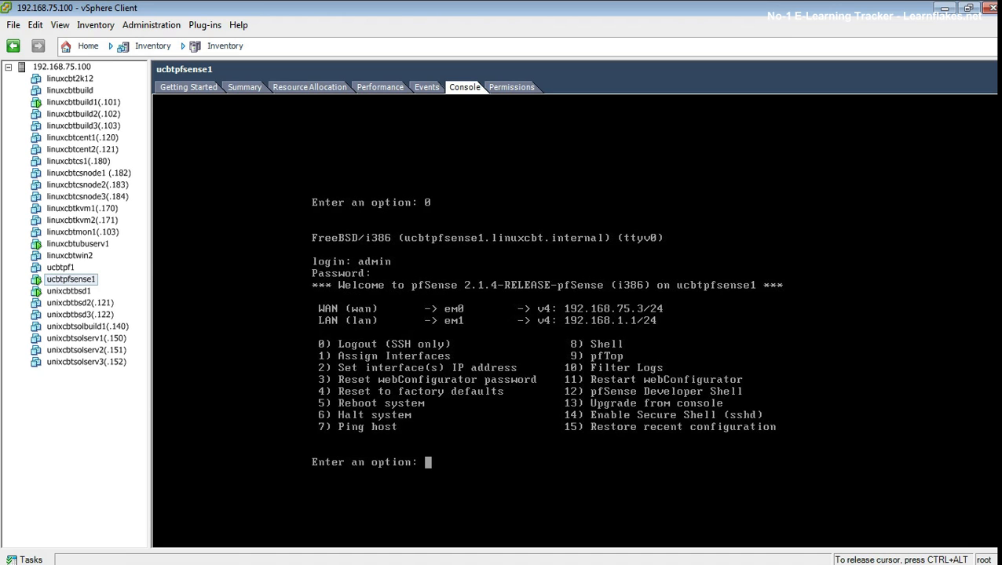
Step: Reboot pfSense with console option 5, answering y to proceed
{"action": "type", "text": "5"}
{"action": "key", "text": "Return"}
{"action": "type", "text": "y"}
{"action": "key", "text": "Return"}
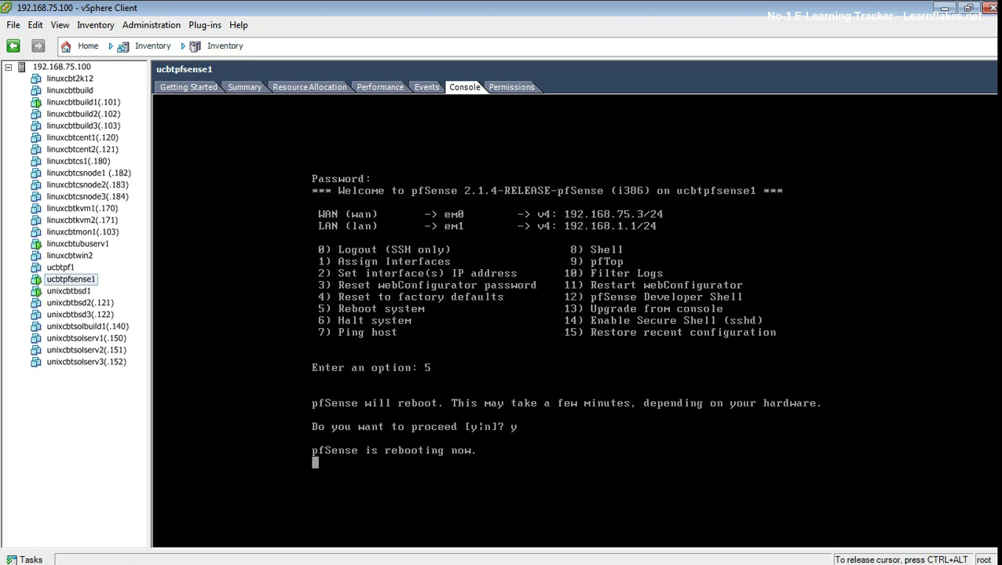
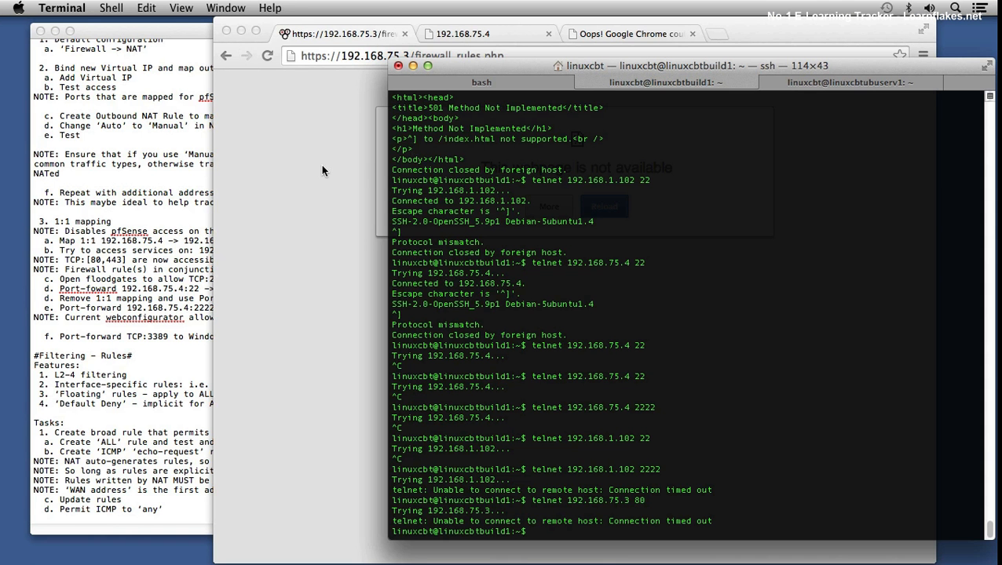
Step: Switch to Chrome, reload the pfSense page, and log in to the webConfigurator as admin with the account password
{"action": "left_click", "coordinate": [321, 171]}
{"action": "key", "text": "super+r"}
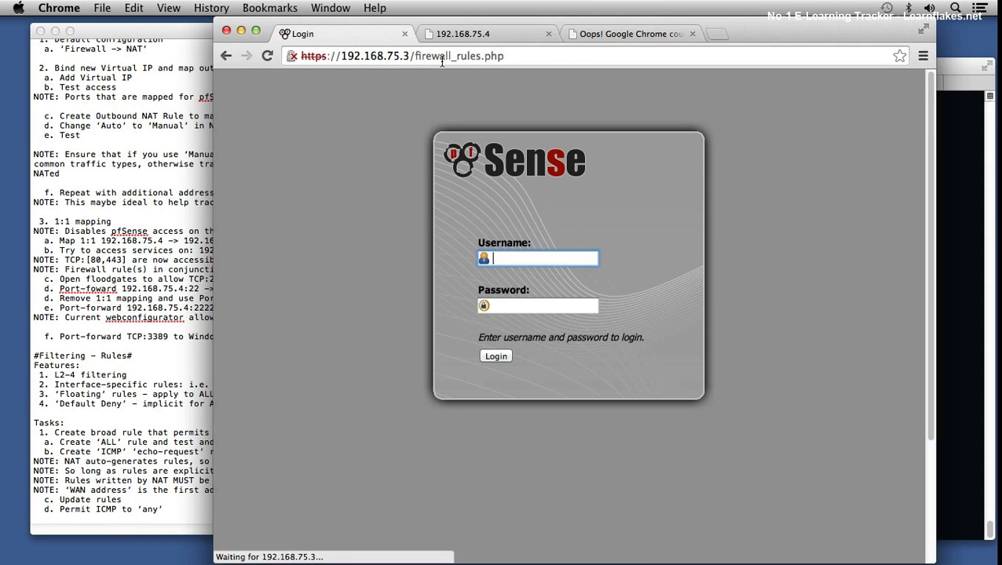
{"action": "type", "text": "admin"}
{"action": "key", "text": "Tab"}
{"action": "type", "text": "pfsense123"}
{"action": "key", "text": "Return"}
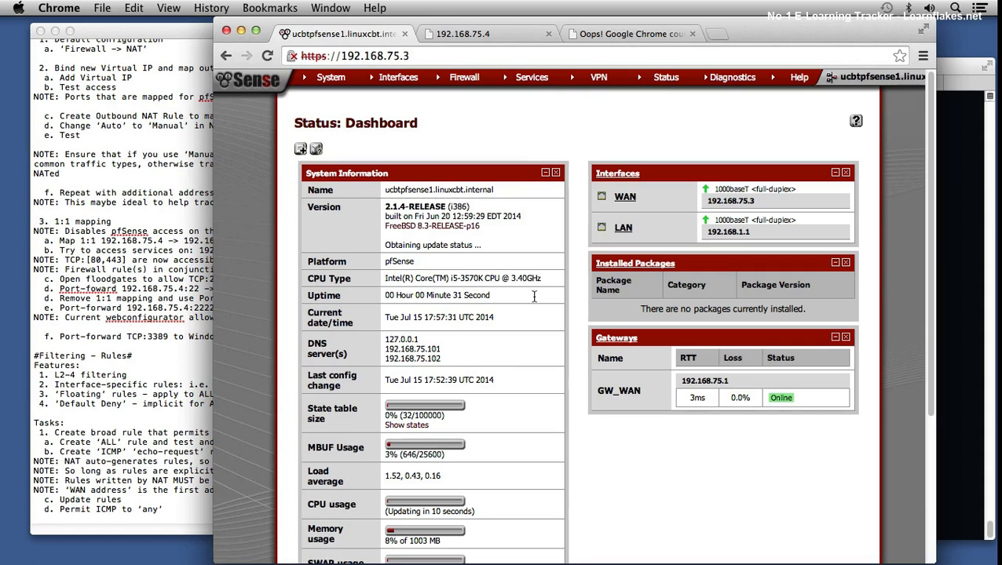
Step: Review the NAT port forwards, then the WAN firewall rules
{"action": "mouse_move", "coordinate": [458, 86]}
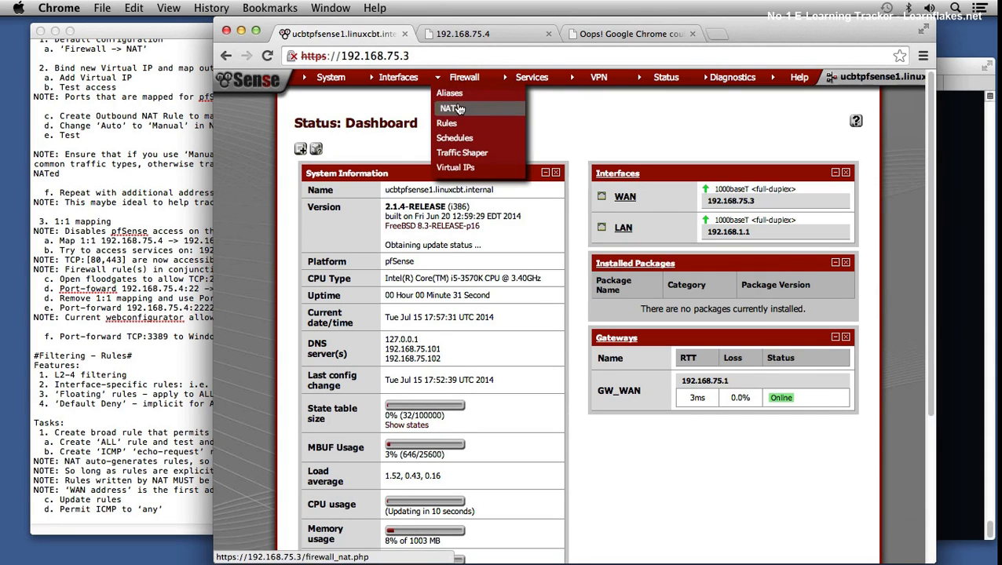
{"action": "left_click", "coordinate": [460, 109]}
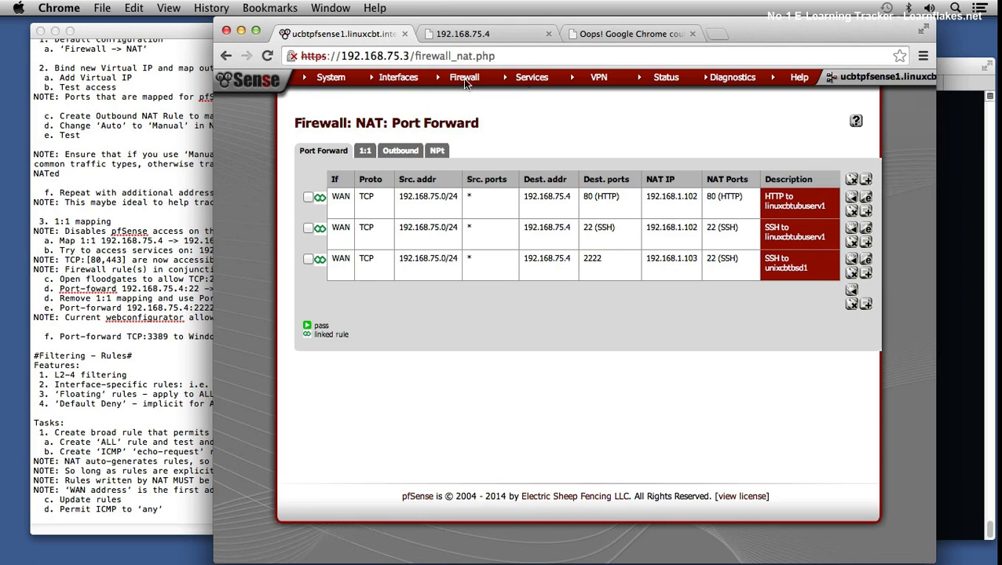
{"action": "mouse_move", "coordinate": [464, 84]}
{"action": "left_click", "coordinate": [448, 126]}
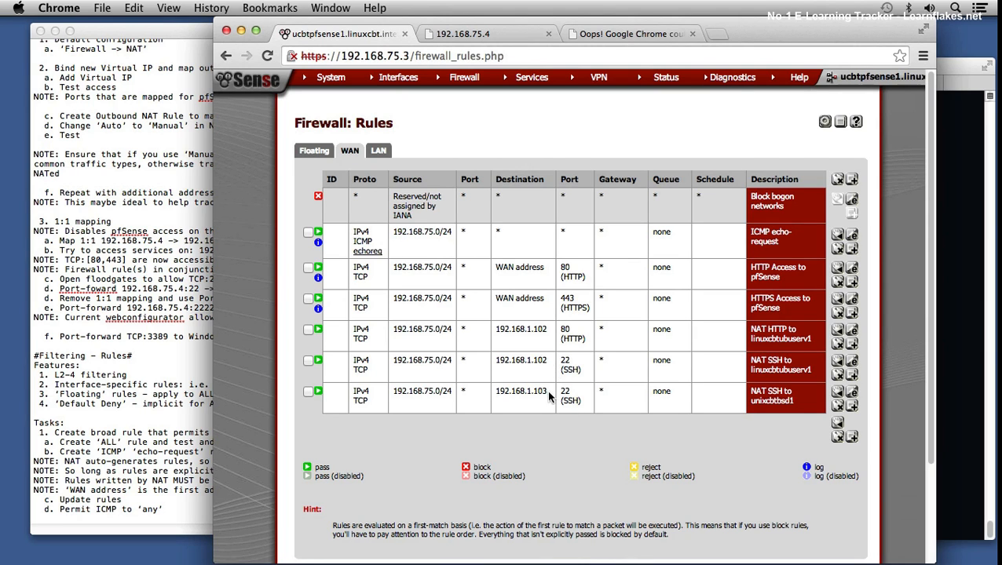
Step: Return to the linuxcbtbuild1 terminal, try telnet to 192.168.1.102 on port 2222, and interrupt the attempt
{"action": "left_click", "coordinate": [949, 255]}
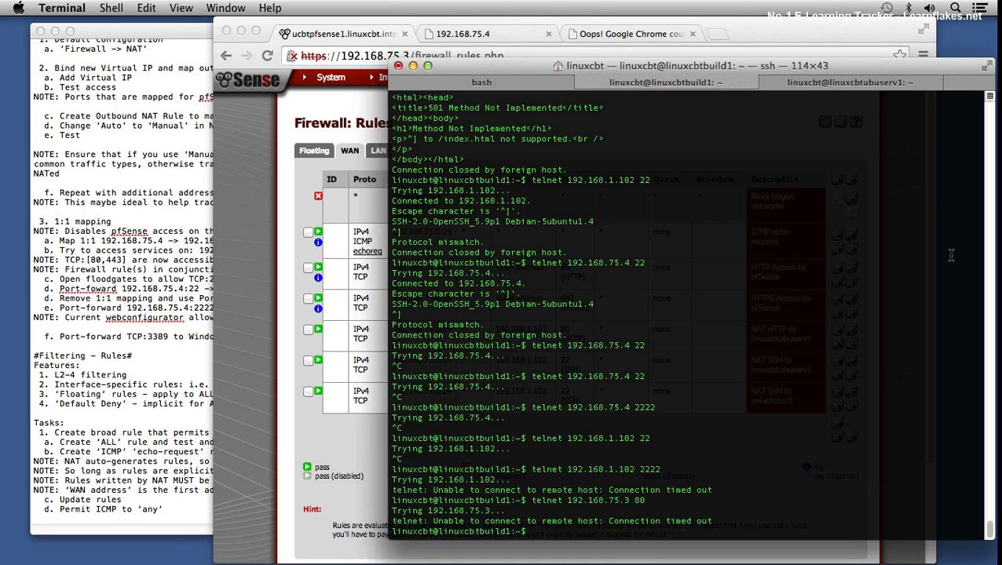
{"action": "key", "text": "Up"}
{"action": "key", "text": "Up"}
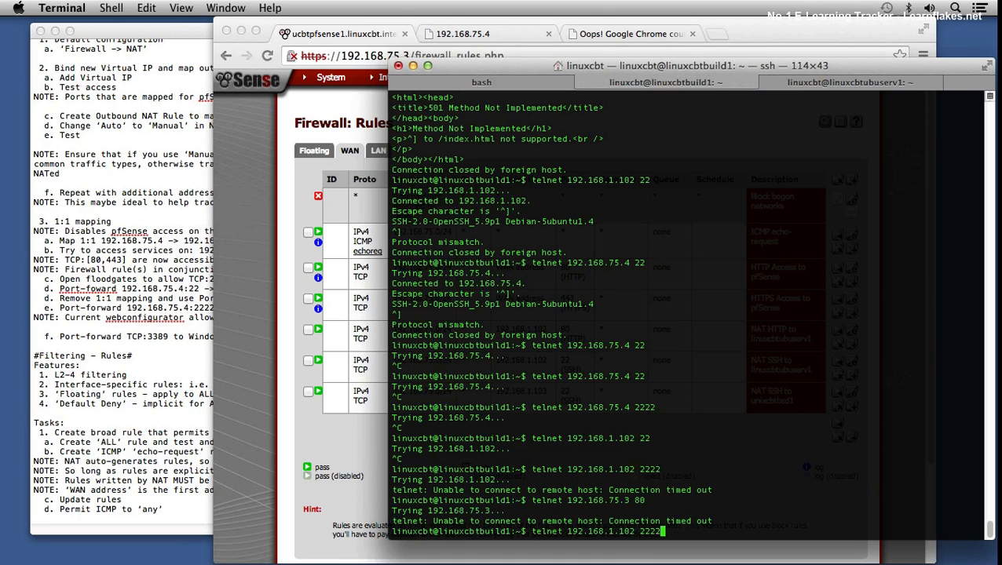
{"action": "key", "text": "Return"}
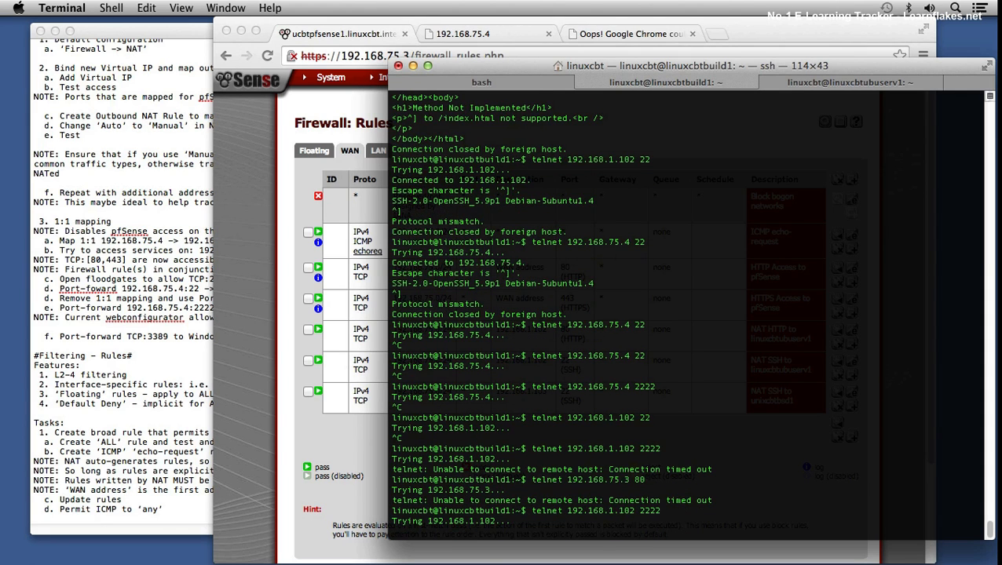
{"action": "key", "text": "ctrl+c"}
Step: Test the SSH port forward with telnet to 192.168.75.4 on port 22, then end the session
{"action": "key", "text": "Up"}
{"action": "key", "text": "BackSpace"}
{"action": "key", "text": "BackSpace"}
{"action": "key", "text": "BackSpace"}
{"action": "key", "text": "BackSpace"}
{"action": "key", "text": "BackSpace"}
{"action": "key", "text": "BackSpace"}
{"action": "key", "text": "BackSpace"}
{"action": "key", "text": "BackSpace"}
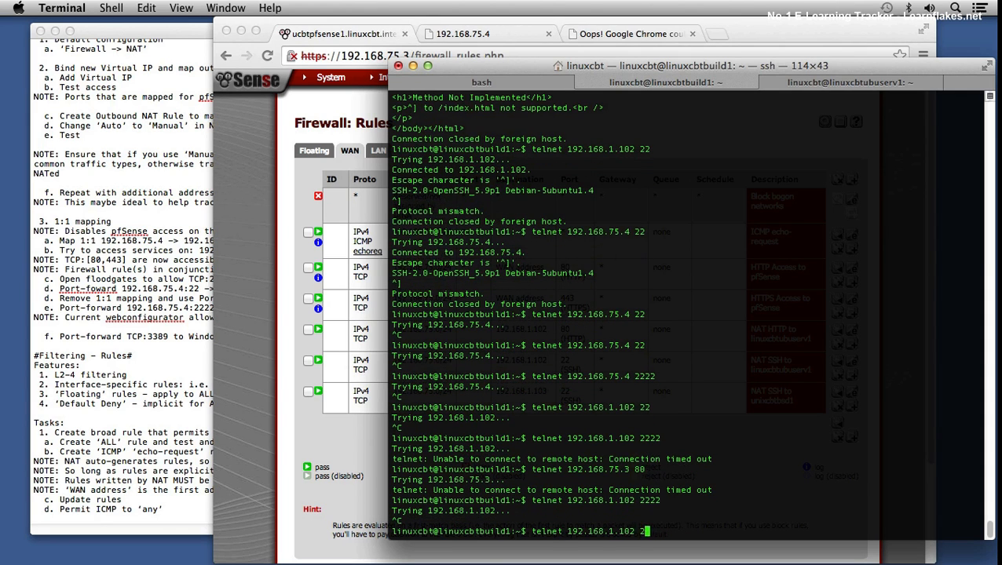
{"action": "key", "text": "BackSpace"}
{"action": "key", "text": "BackSpace"}
{"action": "type", "text": "75.4 22"}
{"action": "key", "text": "Return"}
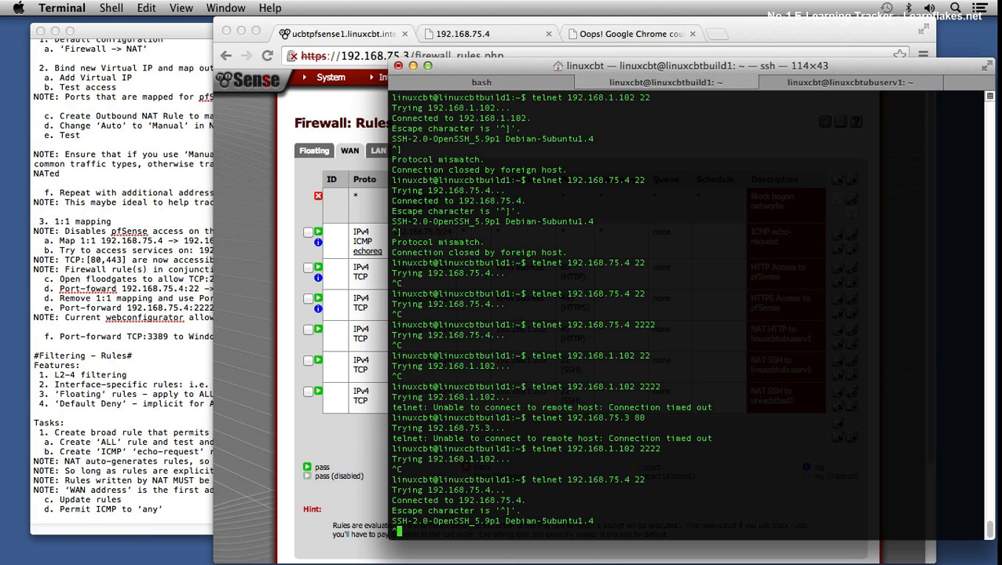
{"action": "type", "text": "^]"}
{"action": "key", "text": "Return"}
Step: Test the unixcbtbsd1 port forward with telnet to 192.168.75.4 on port 2222, then end the session
{"action": "key", "text": "Up"}
{"action": "type", "text": "22"}
{"action": "key", "text": "Return"}
{"action": "type", "text": "^]"}
{"action": "key", "text": "Return"}
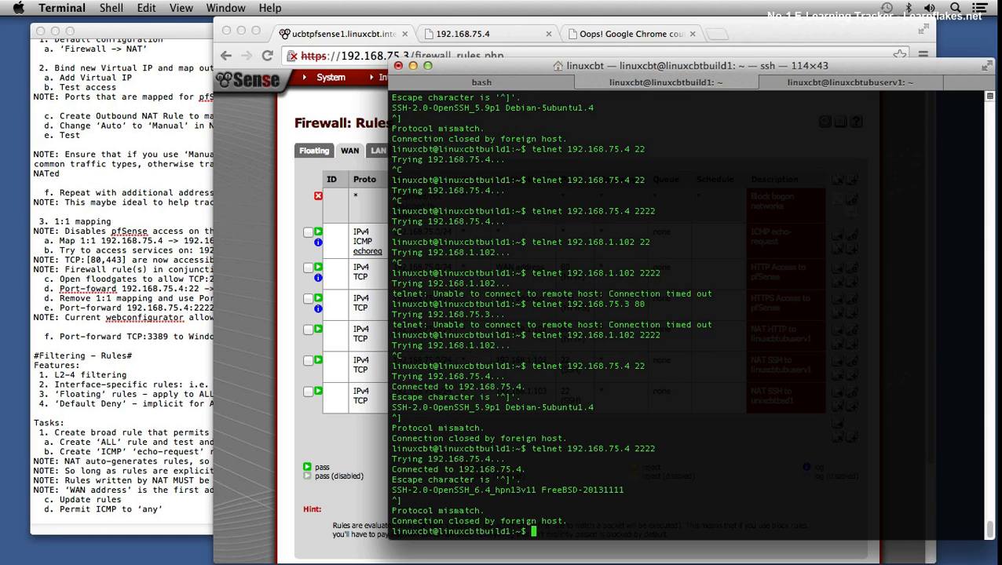
Step: Test the HTTP port forward with telnet to 192.168.75.4 on port 80, then end the session
{"action": "key", "text": "Up"}
{"action": "key", "text": "Down"}
{"action": "key", "text": "Up"}
{"action": "key", "text": "BackSpace"}
{"action": "key", "text": "BackSpace"}
{"action": "key", "text": "BackSpace"}
{"action": "key", "text": "BackSpace"}
{"action": "key", "text": "BackSpace"}
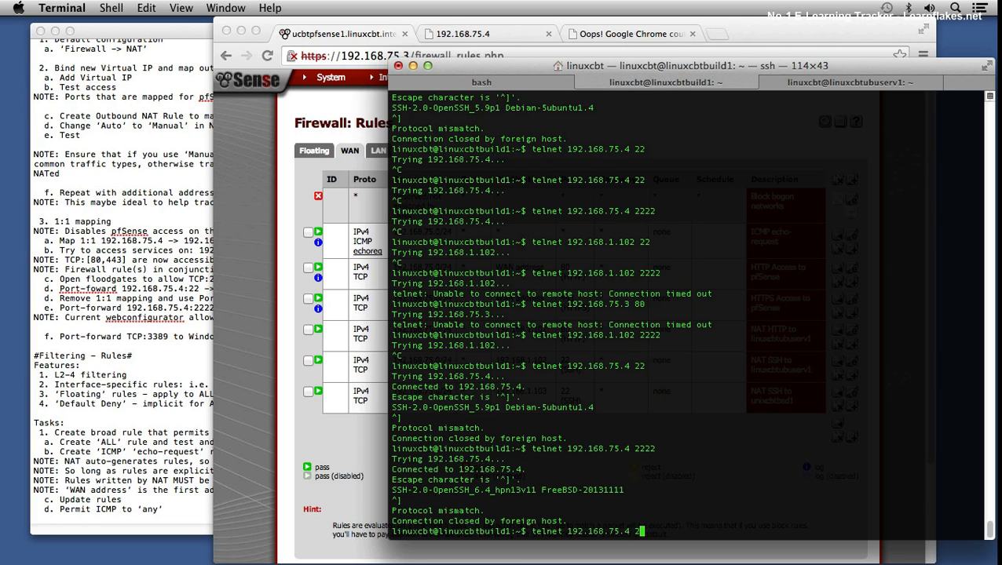
{"action": "type", "text": "80"}
{"action": "key", "text": "Return"}
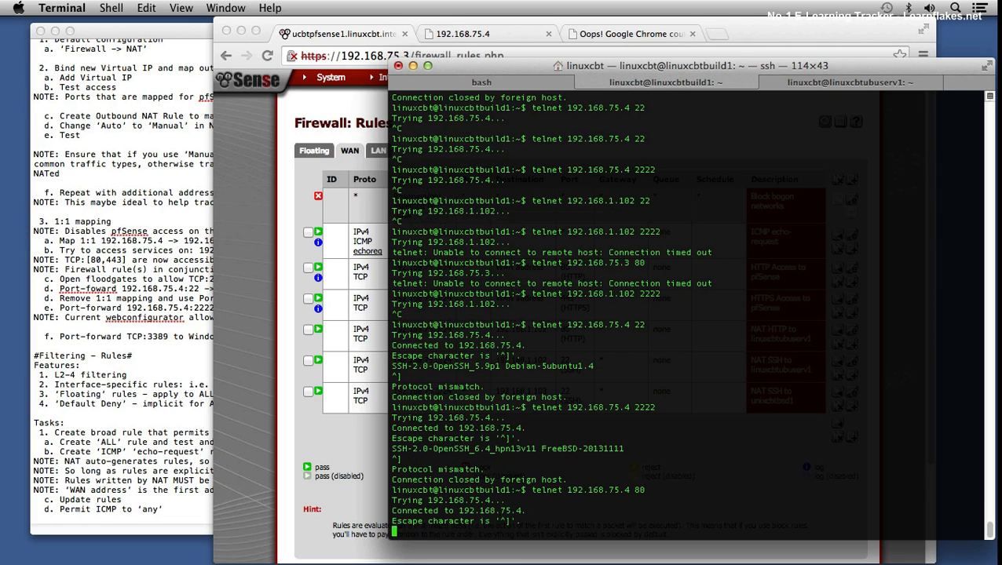
{"action": "key", "text": "ctrl+bracketright"}
{"action": "key", "text": "Return"}
Step: Check the WAN rules in Chrome, then return to the terminal and display the ssh command's usage
{"action": "key", "text": "Up"}
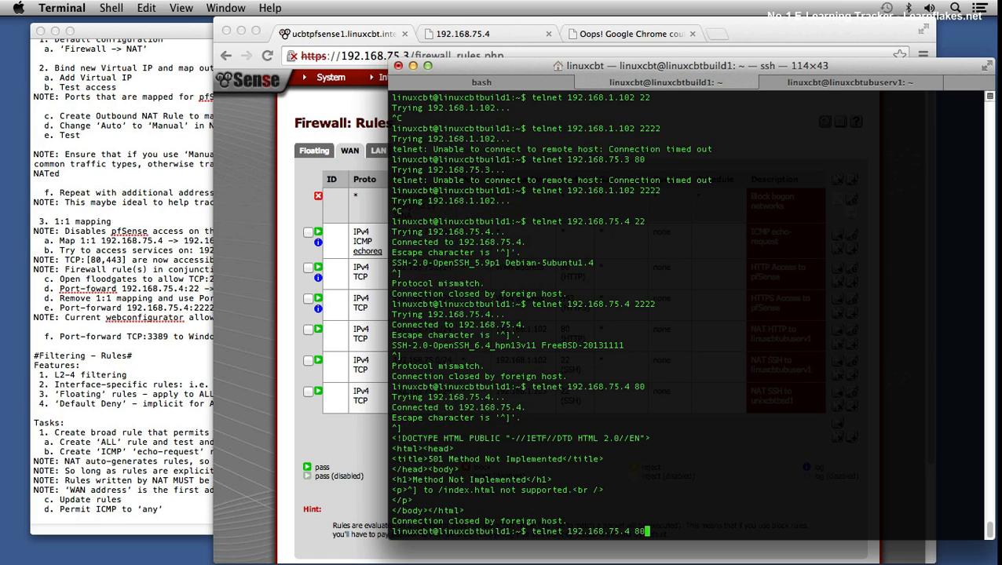
{"action": "left_click", "coordinate": [247, 342]}
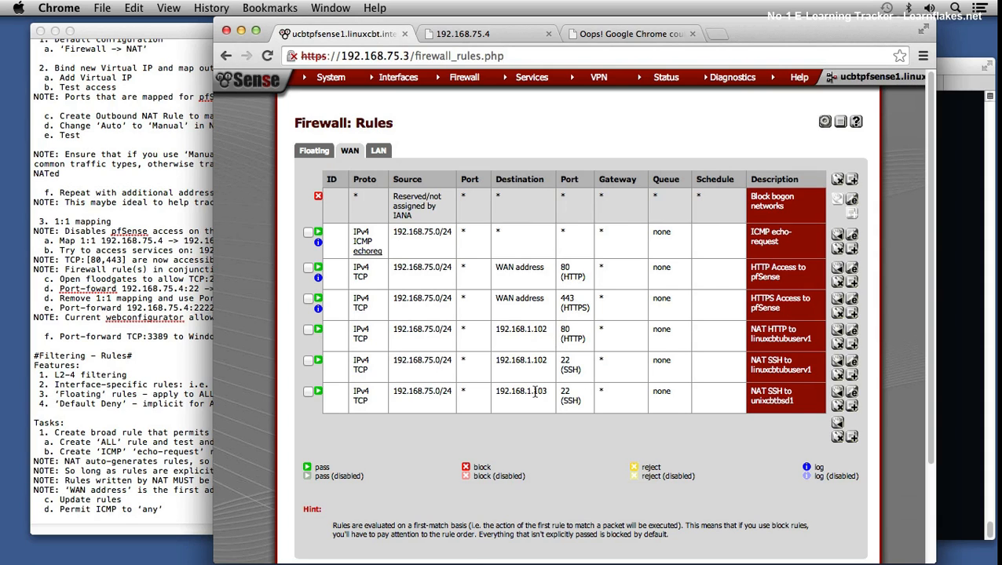
{"action": "left_click", "coordinate": [950, 259]}
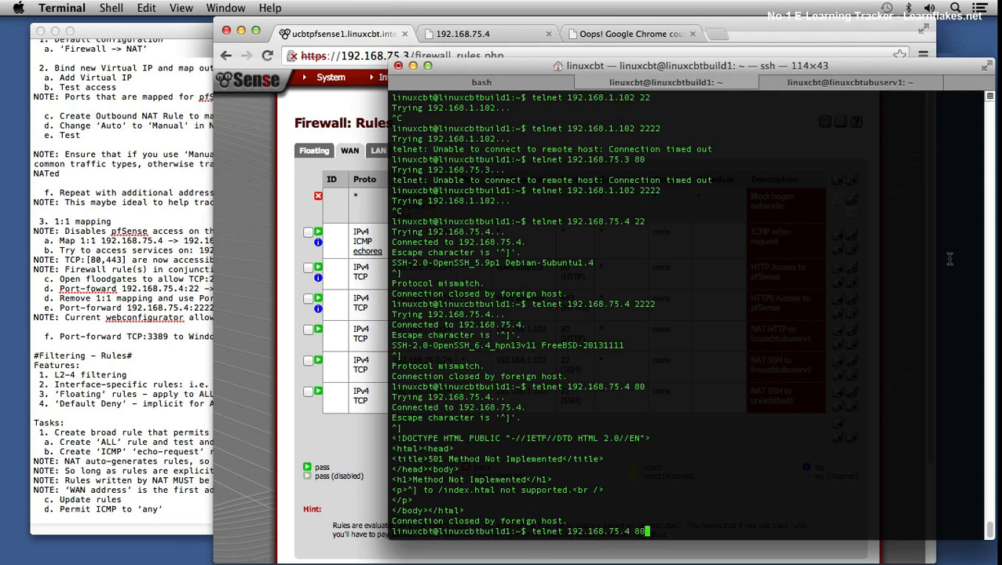
{"action": "key", "text": "ctrl+c"}
{"action": "type", "text": "ssh"}
{"action": "key", "text": "Return"}
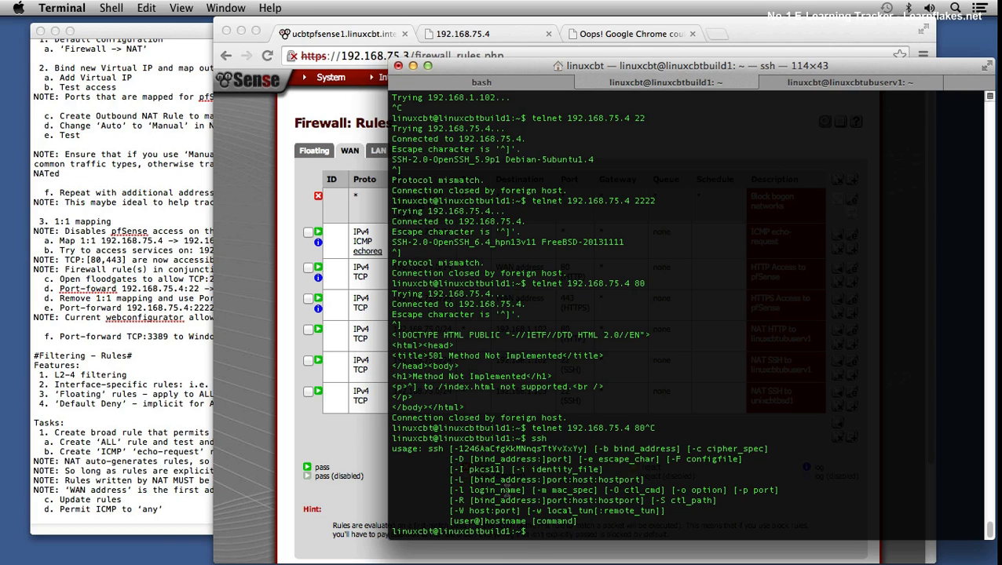
{"action": "type", "text": "ssh -p 222"}
{"action": "key", "text": "BackSpace"}
{"action": "type", "text": "2 root@192.168.75"}
{"action": "key", "text": "BackSpace"}
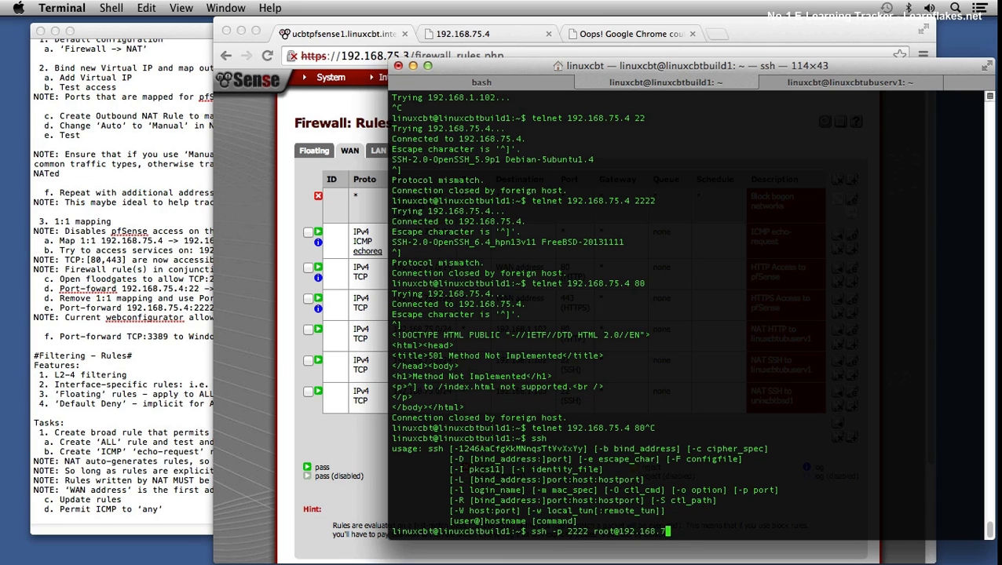
{"action": "type", "text": "5.4"}
{"action": "key", "text": "Return"}
{"action": "type", "text": "yes"}
{"action": "key", "text": "Return"}
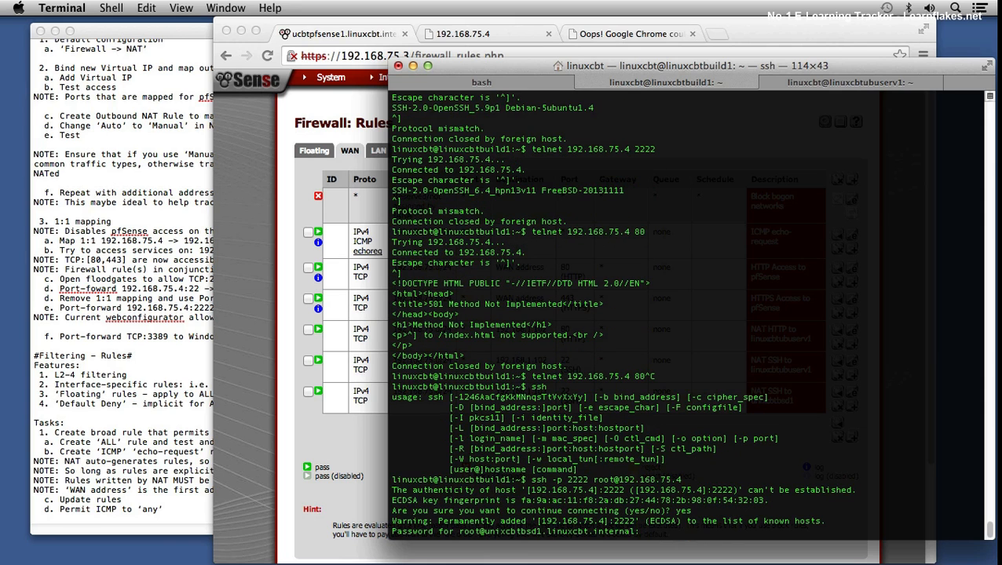
{"action": "key", "text": "Return"}
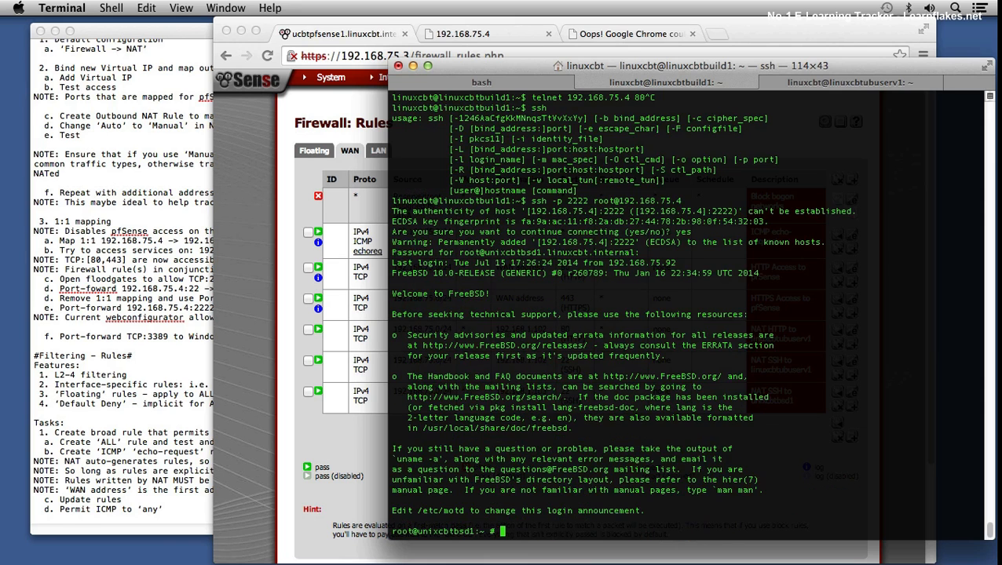
{"action": "type", "text": "exit"}
{"action": "key", "text": "Return"}
{"action": "key", "text": "Up"}
{"action": "key", "text": "BackSpace"}
{"action": "type", "text": "4"}
{"action": "key", "text": "Left"}
{"action": "key", "text": "Left"}
{"action": "key", "text": "Left"}
{"action": "key", "text": "Left"}
{"action": "key", "text": "Left"}
{"action": "key", "text": "Left"}
{"action": "key", "text": "Left"}
{"action": "key", "text": "Left"}
{"action": "key", "text": "Left"}
{"action": "key", "text": "Left"}
{"action": "key", "text": "Left"}
{"action": "key", "text": "Left"}
{"action": "key", "text": "Left"}
{"action": "key", "text": "Left"}
{"action": "key", "text": "Left"}
{"action": "key", "text": "Left"}
{"action": "key", "text": "Left"}
{"action": "key", "text": "Left"}
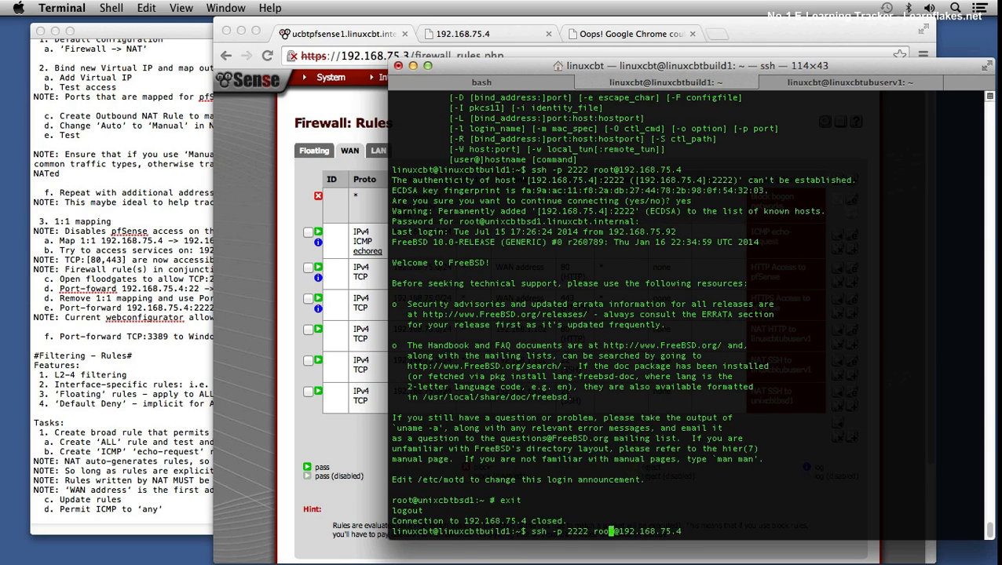
{"action": "key", "text": "BackSpace"}
{"action": "key", "text": "BackSpace"}
{"action": "key", "text": "Return"}
{"action": "type", "text": "yes"}
{"action": "key", "text": "Return"}
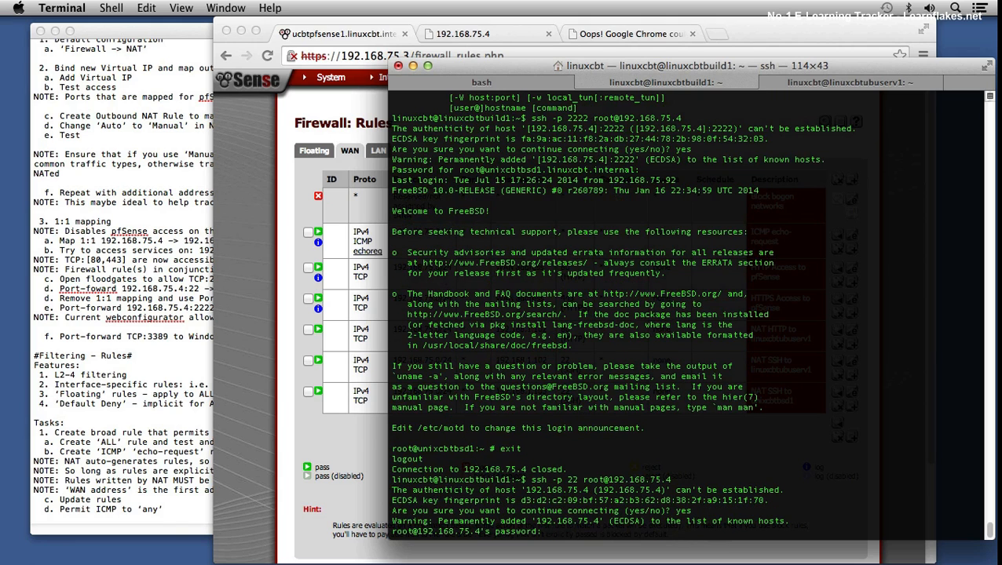
{"action": "key", "text": "Return"}
{"action": "type", "text": "exit"}
{"action": "key", "text": "Return"}
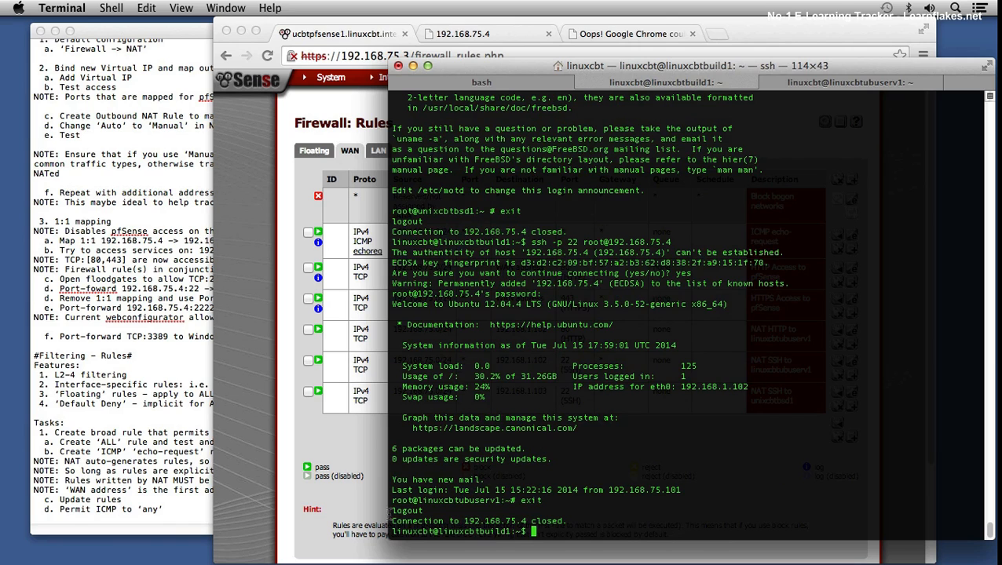
Step: Open the firewall system logs in pfSense, filter them by the Block action, and review the entries
{"action": "left_click", "coordinate": [283, 424]}
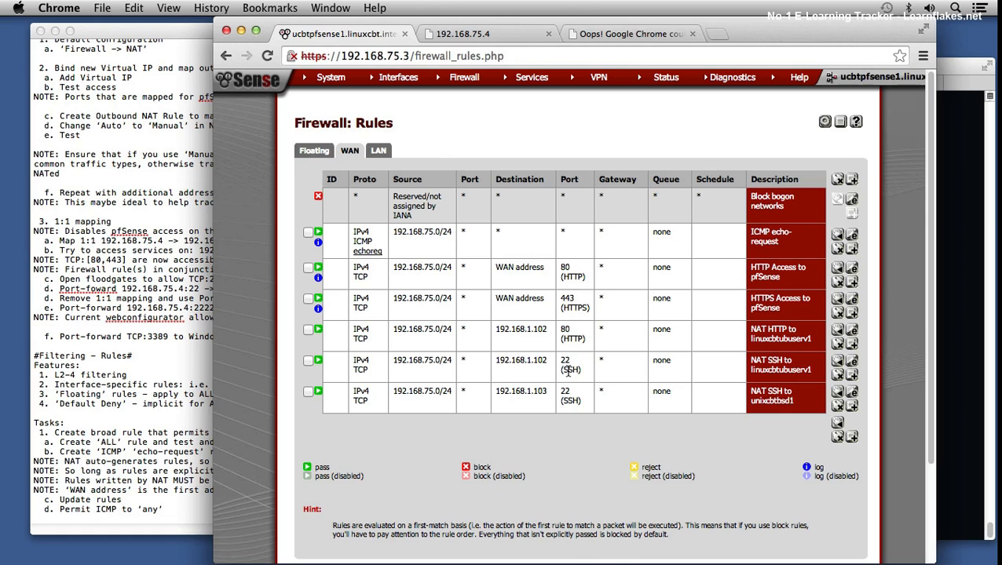
{"action": "mouse_move", "coordinate": [665, 77]}
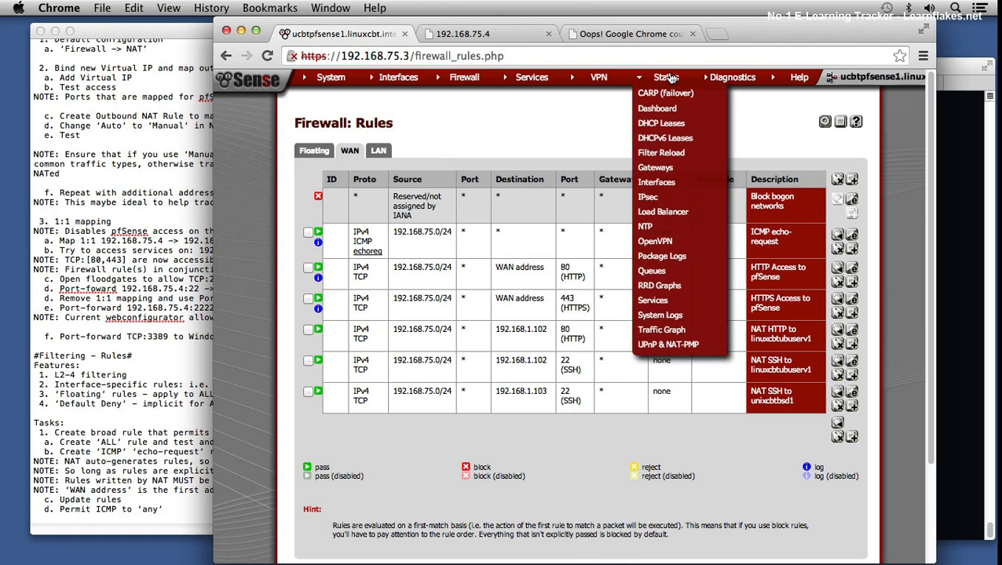
{"action": "left_click", "coordinate": [664, 315]}
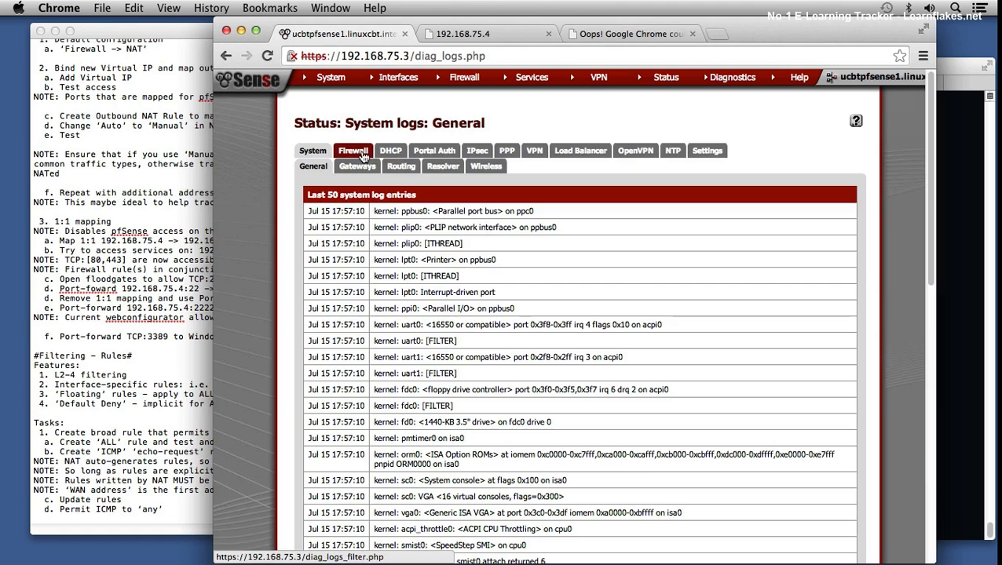
{"action": "left_click", "coordinate": [364, 151]}
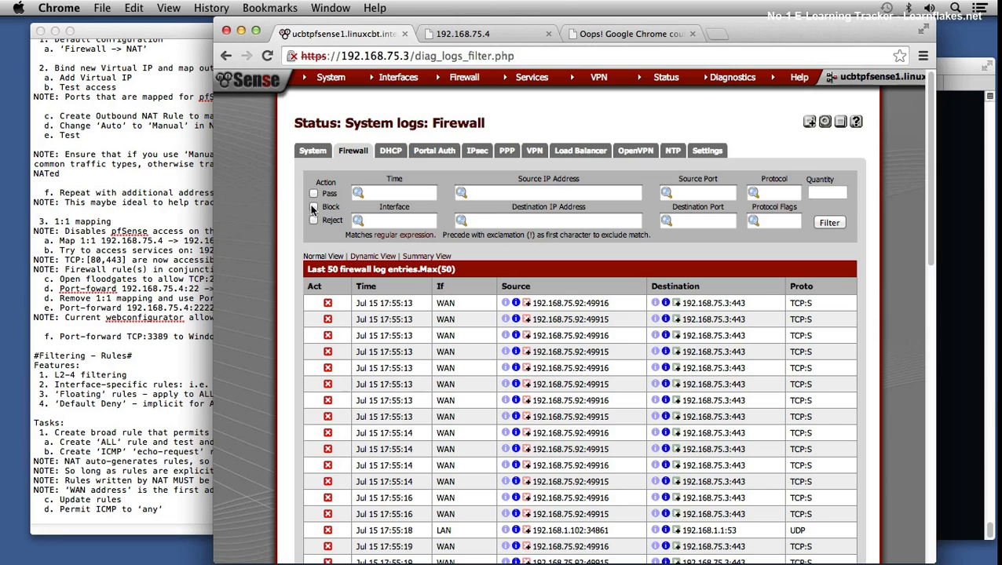
{"action": "left_click", "coordinate": [818, 224]}
{"action": "left_click_drag", "start_coordinate": [928, 185], "coordinate": [925, 518]}
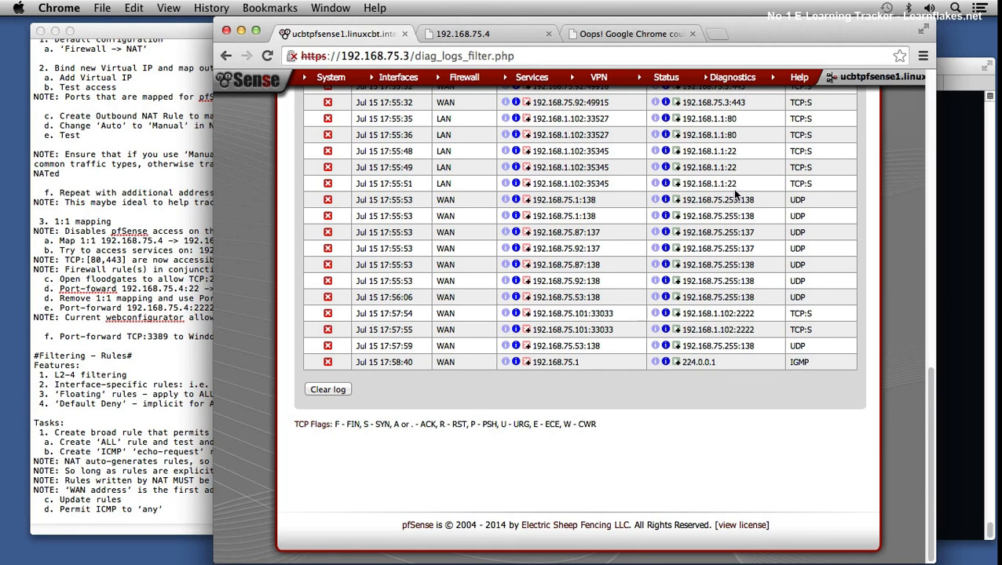
{"action": "left_click_drag", "start_coordinate": [925, 401], "coordinate": [928, 92]}
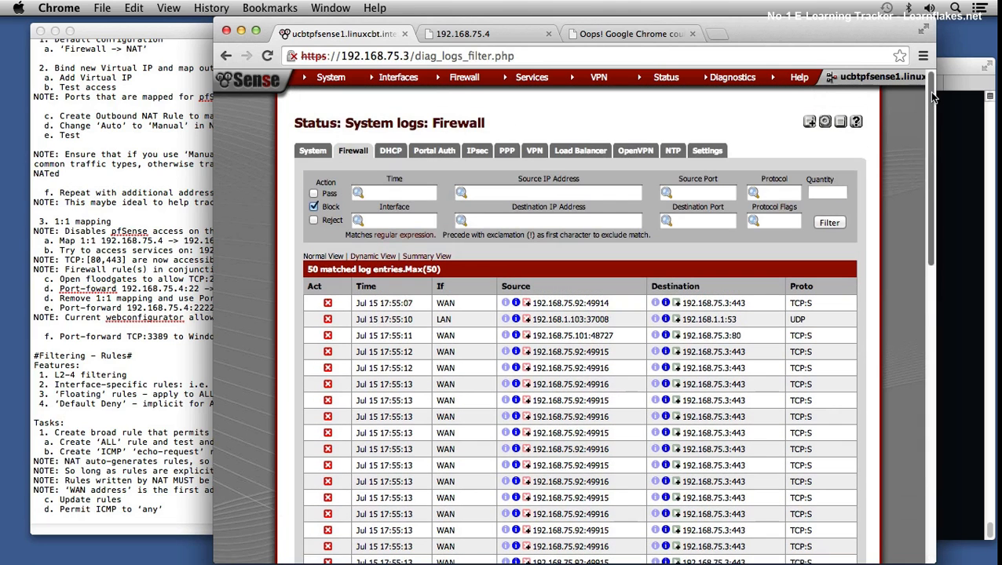
Step: Remove the Block filter from the firewall logs and review the most recent entries for all actions
{"action": "left_click", "coordinate": [314, 206]}
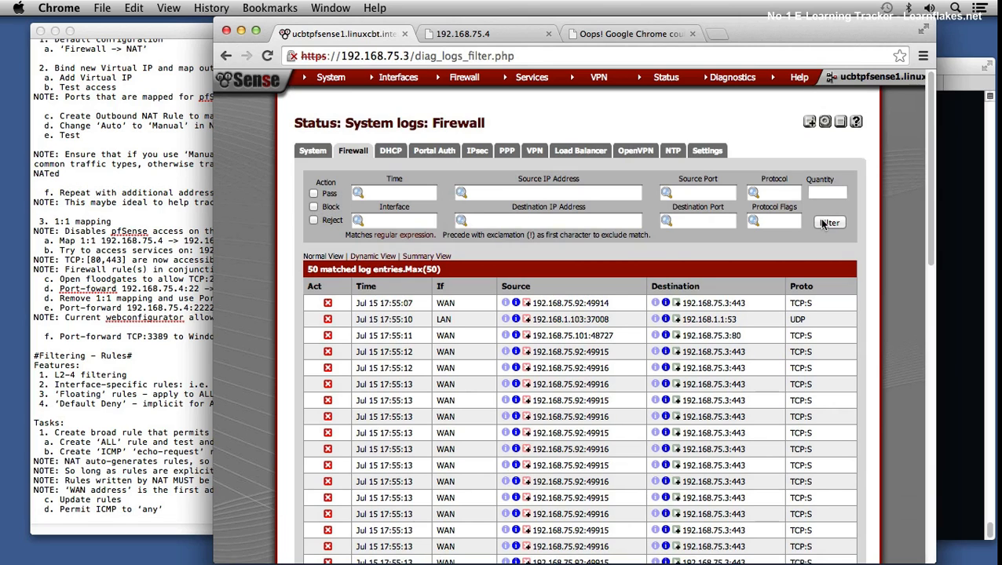
{"action": "left_click", "coordinate": [824, 223]}
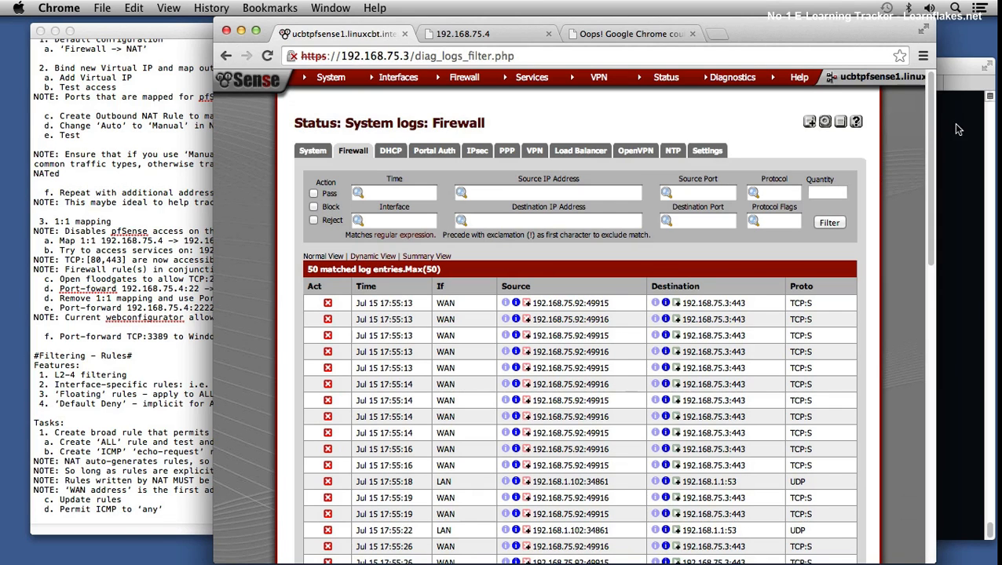
{"action": "left_click_drag", "start_coordinate": [928, 130], "coordinate": [923, 438]}
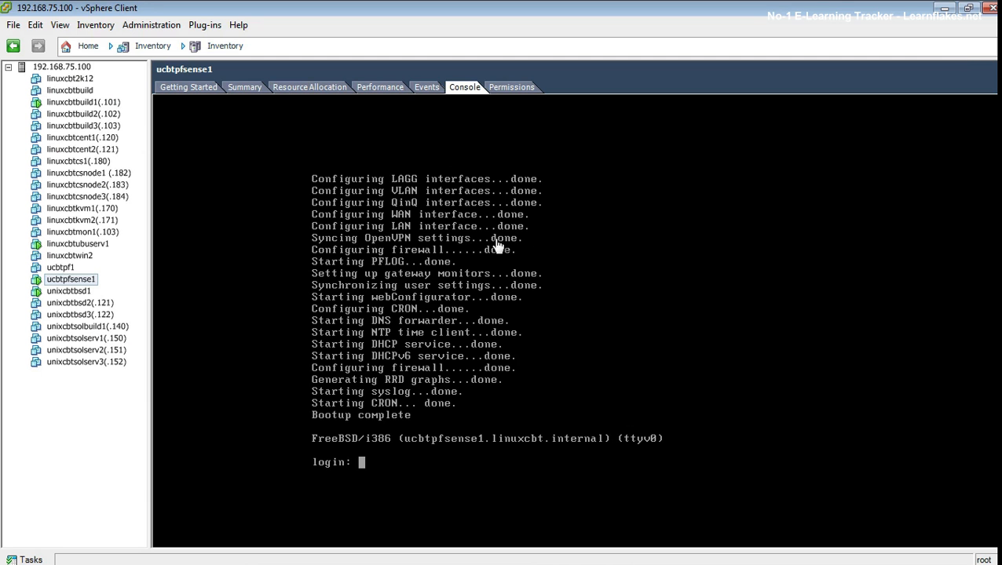
Step: Switch to vSphere Client, power on the linuxcbtwin2 virtual machine, and return to the firewall logs in Chrome
{"action": "left_click", "coordinate": [192, 87]}
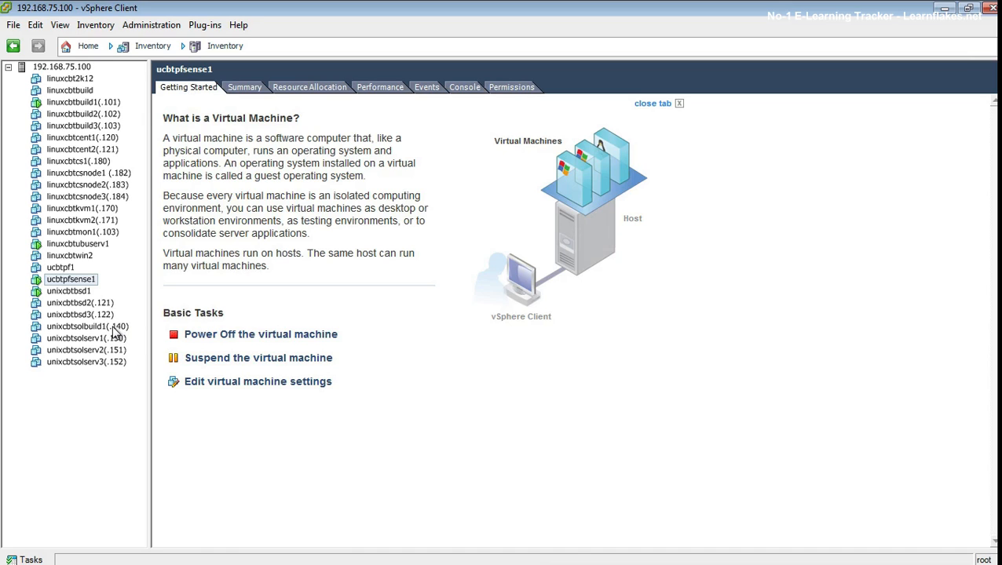
{"action": "left_click", "coordinate": [75, 257]}
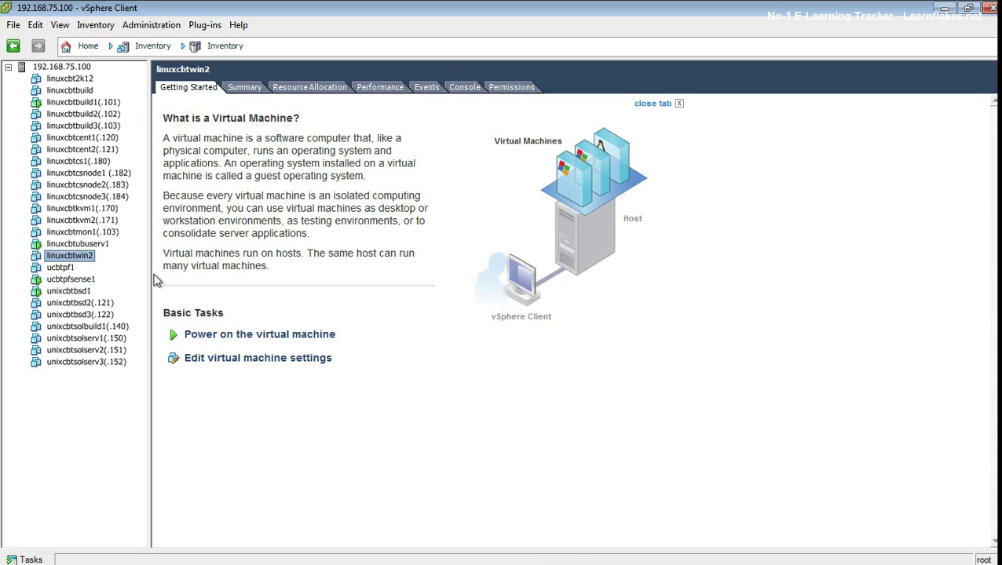
{"action": "left_click", "coordinate": [212, 336]}
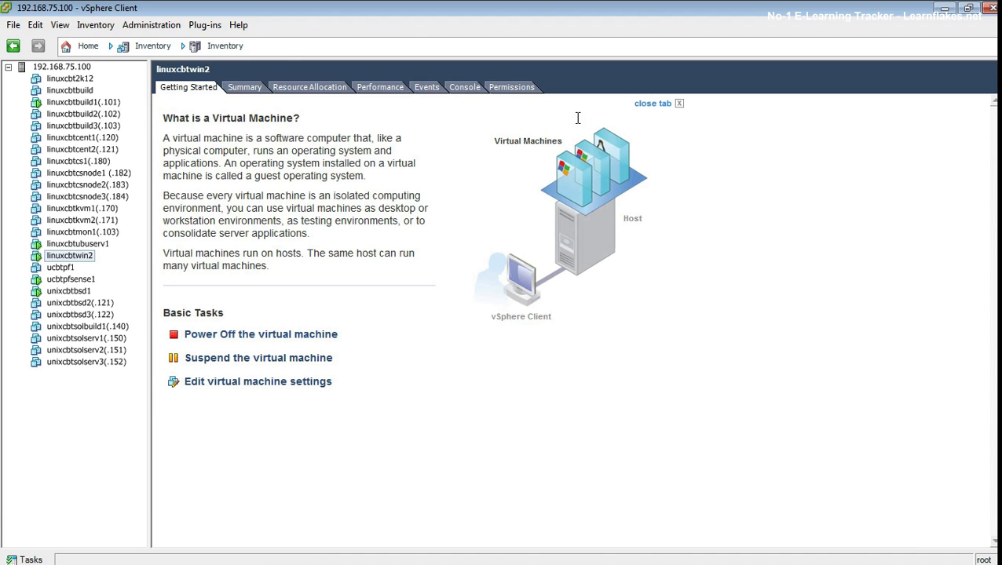
{"action": "key", "text": "super+Tab"}
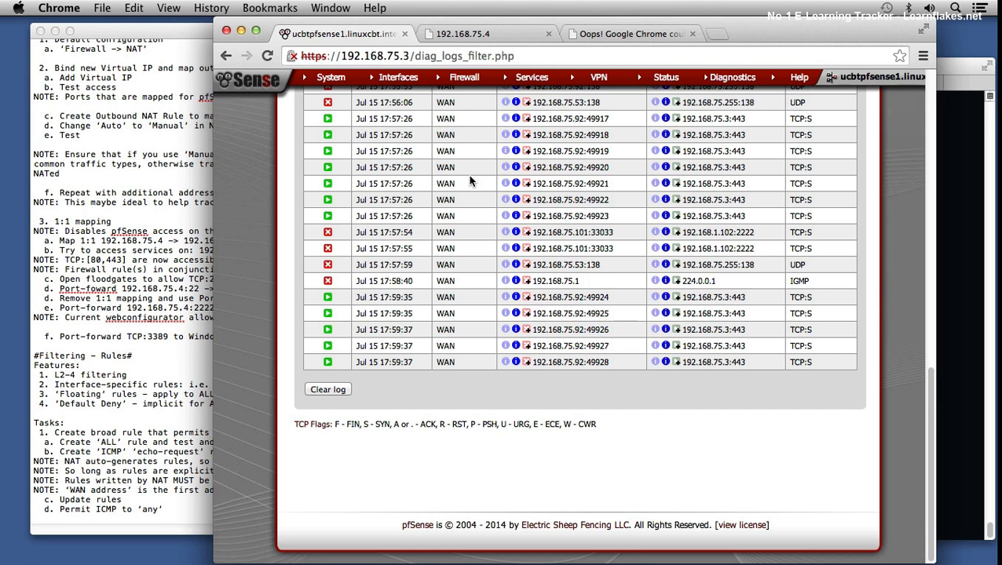
Step: Review the firewall log entries from the most recent ones back to the earliest listed
{"action": "scroll", "coordinate": [470, 180], "scroll_direction": "up", "scroll_amount": 3}
{"action": "scroll", "coordinate": [469, 181], "scroll_direction": "up", "scroll_amount": 10}
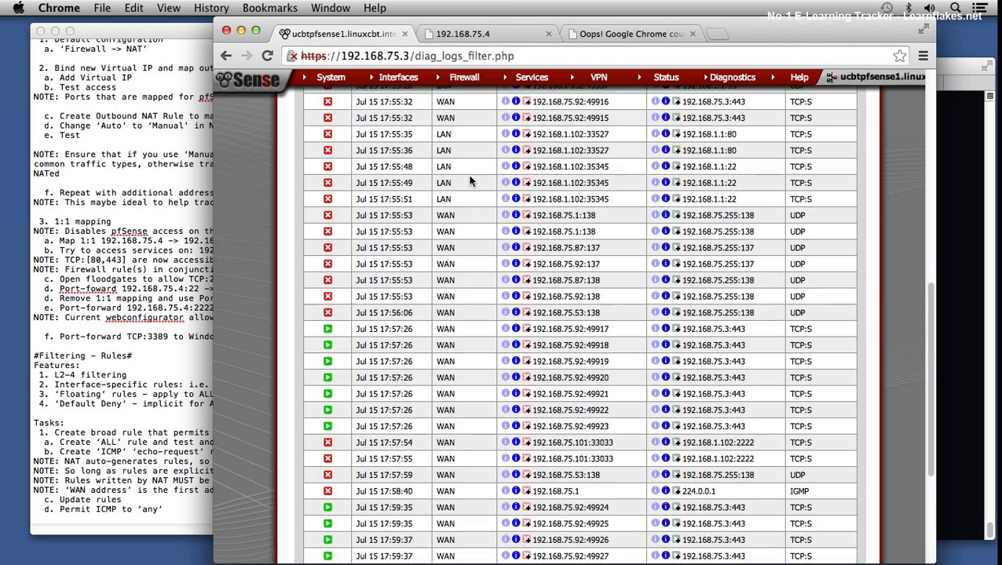
{"action": "scroll", "coordinate": [468, 174], "scroll_direction": "up", "scroll_amount": 5}
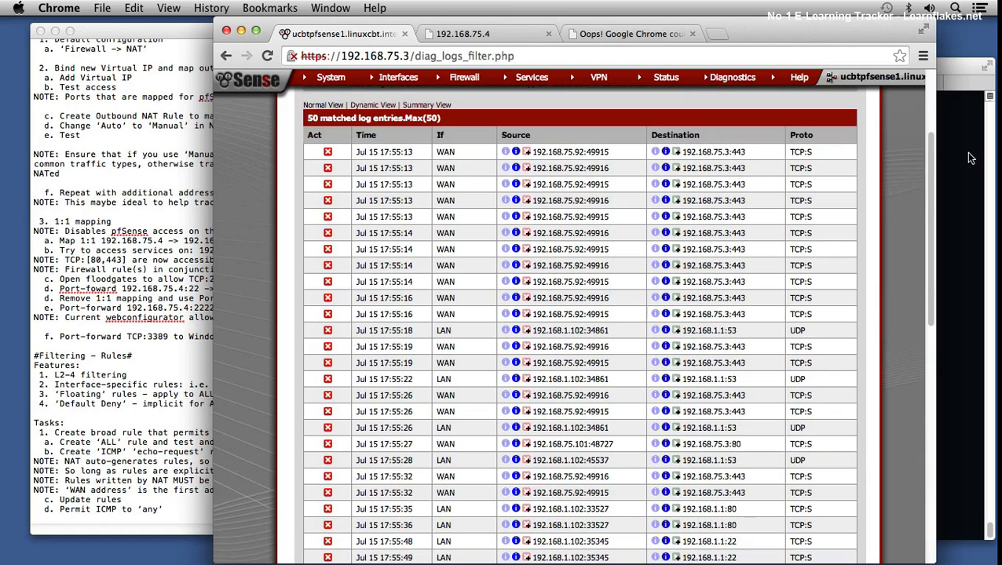
{"action": "left_click_drag", "start_coordinate": [928, 161], "coordinate": [933, 84]}
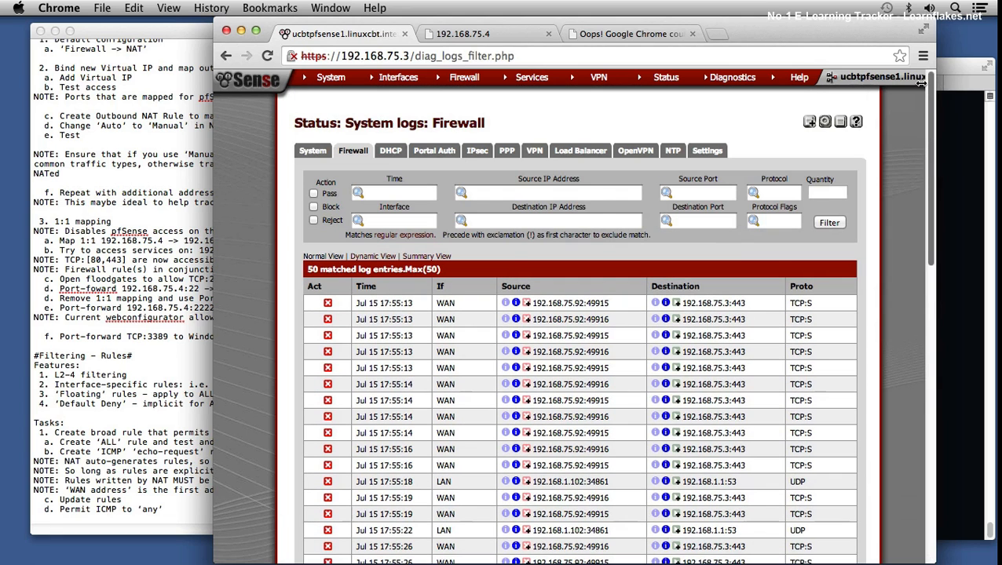
Step: Check the NAT port forward list, then open the firewall rules for the WAN interface and review them
{"action": "mouse_move", "coordinate": [459, 87]}
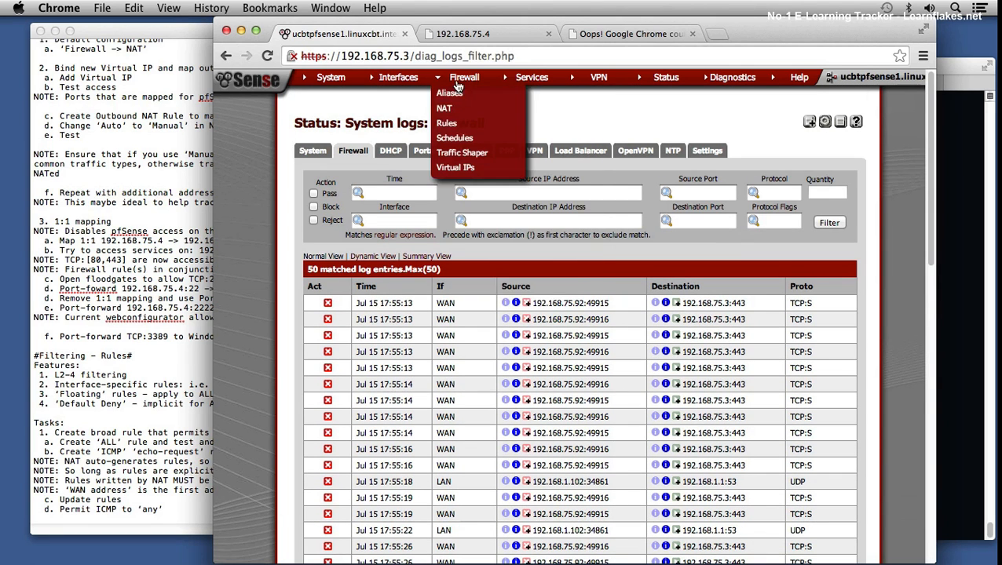
{"action": "left_click", "coordinate": [444, 108]}
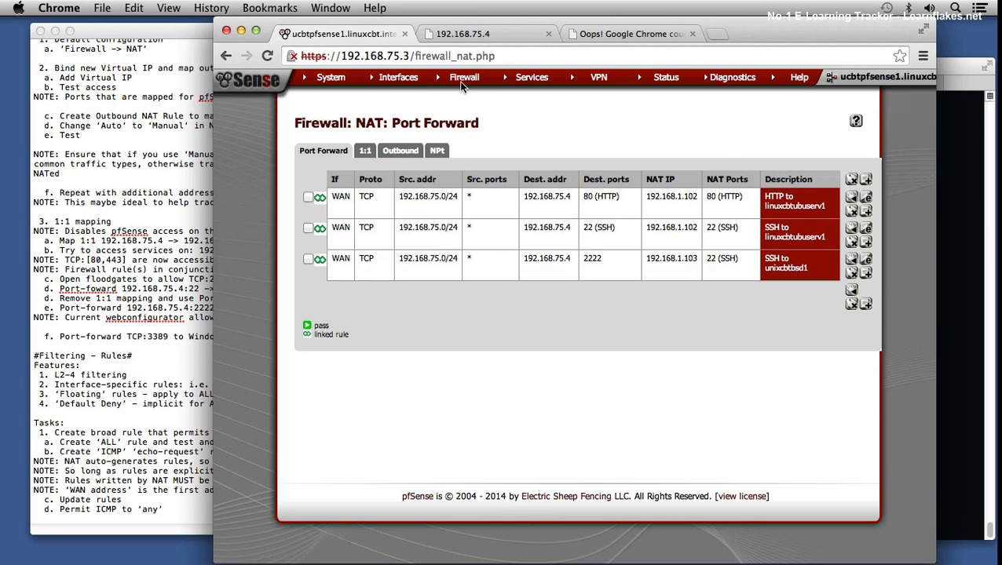
{"action": "mouse_move", "coordinate": [456, 81]}
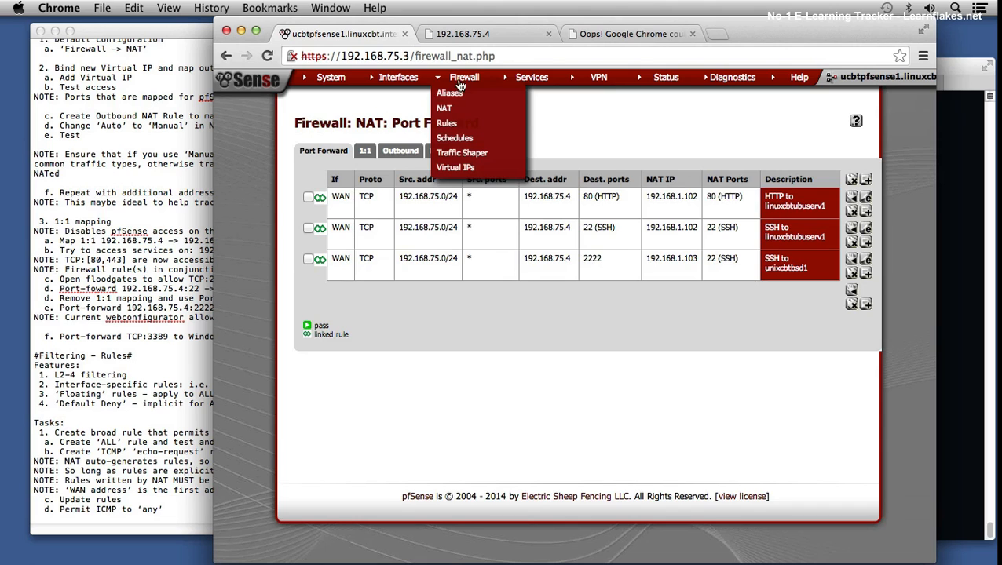
{"action": "left_click", "coordinate": [459, 128]}
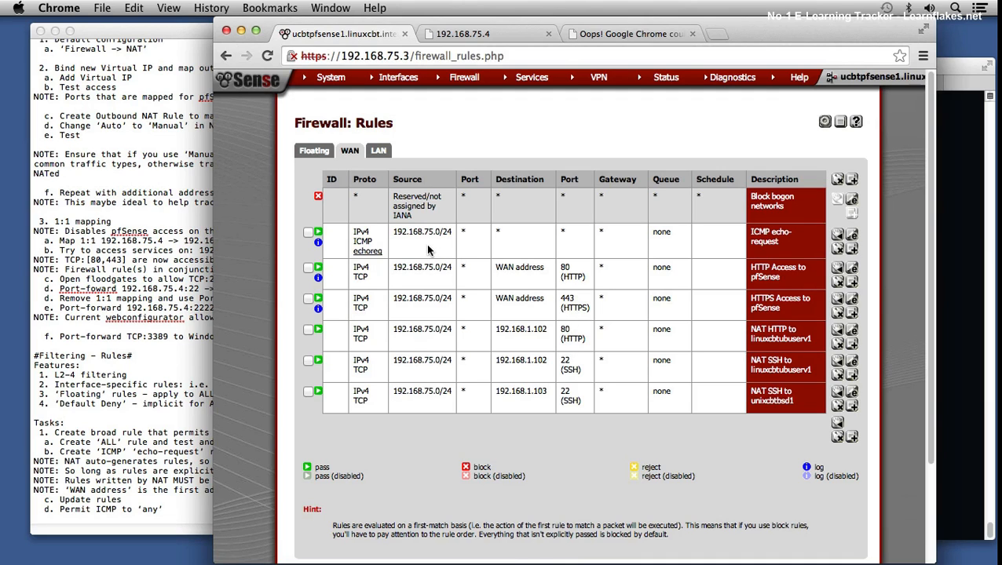
Step: Switch to Terminal and run ping -c 3 192.168.1.104 from the local Mac shell
{"action": "left_click", "coordinate": [971, 188]}
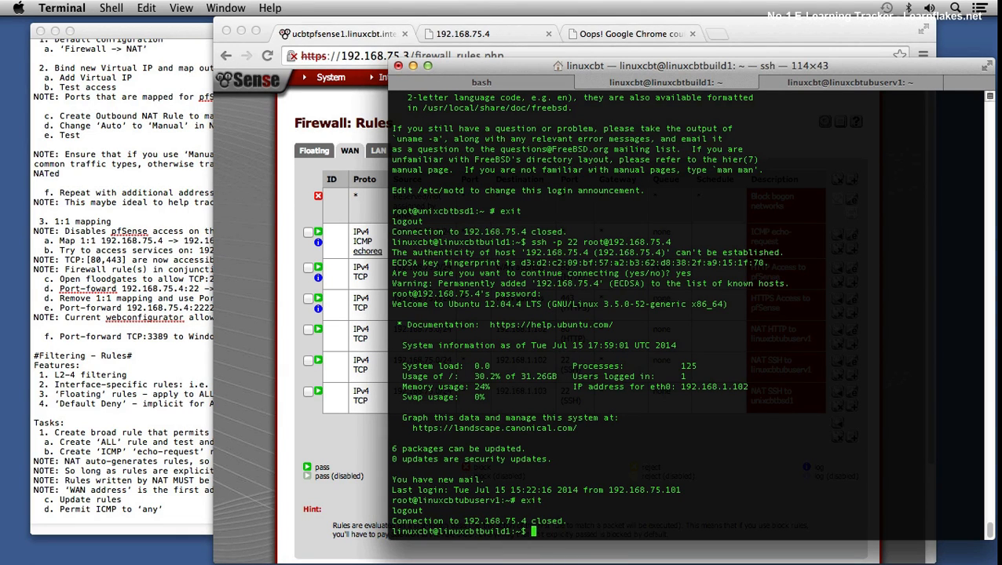
{"action": "left_click", "coordinate": [558, 88]}
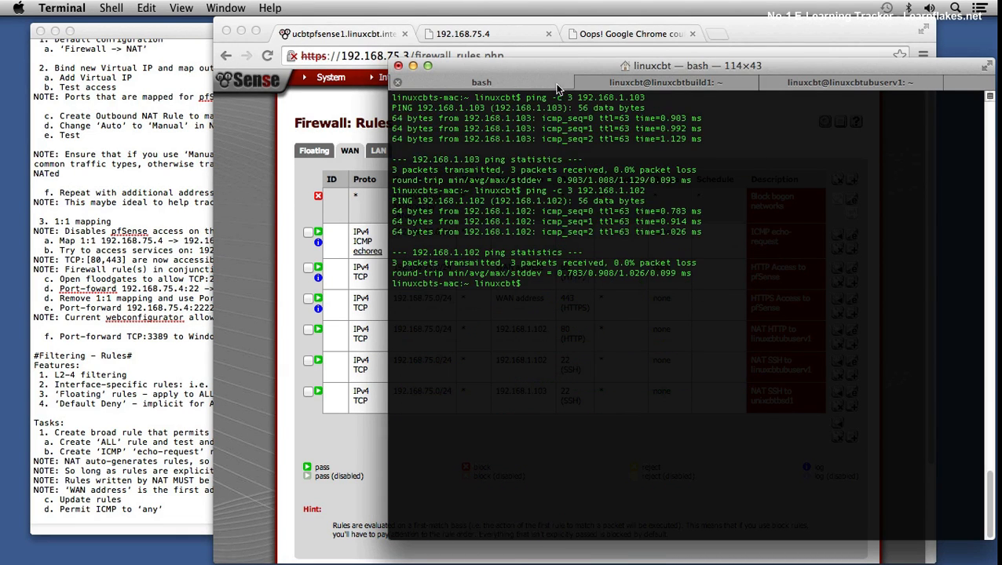
{"action": "key", "text": "Up"}
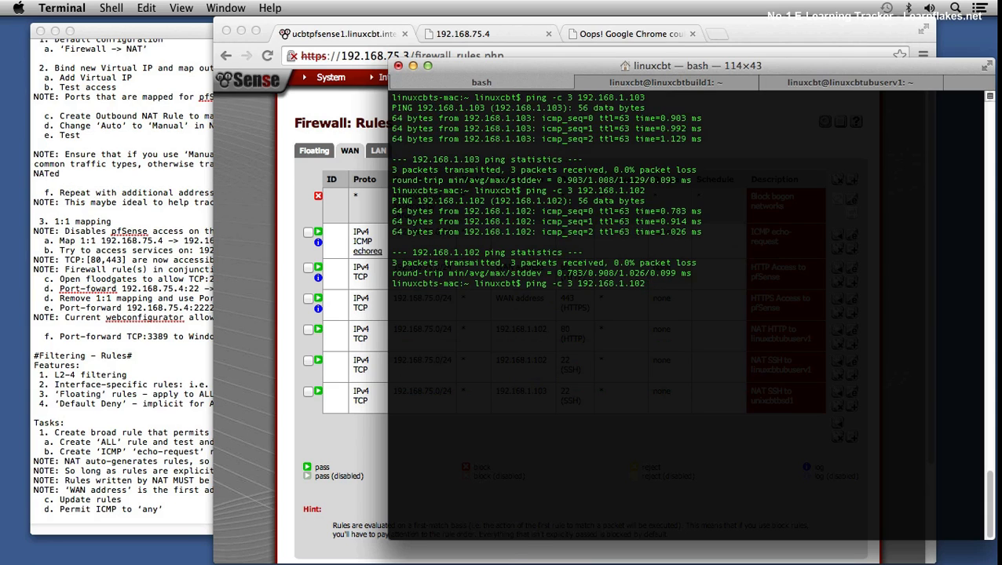
{"action": "type", "text": "4"}
{"action": "key", "text": "Return"}
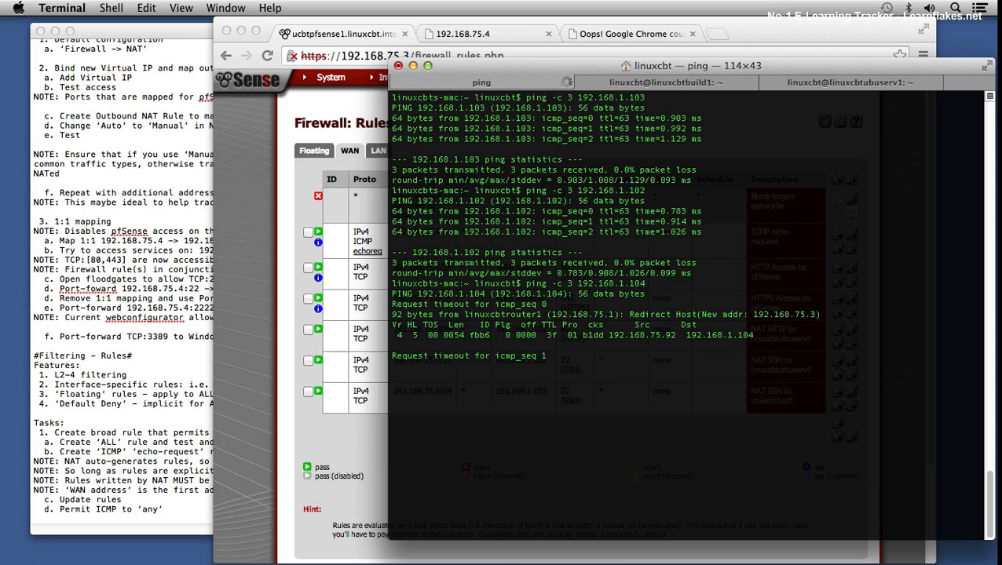
Step: Return to Chrome, open the pfSense DHCP leases, and examine the IP address, MAC address and start and end times of the linuxcbtwin2 lease
{"action": "left_click", "coordinate": [241, 293]}
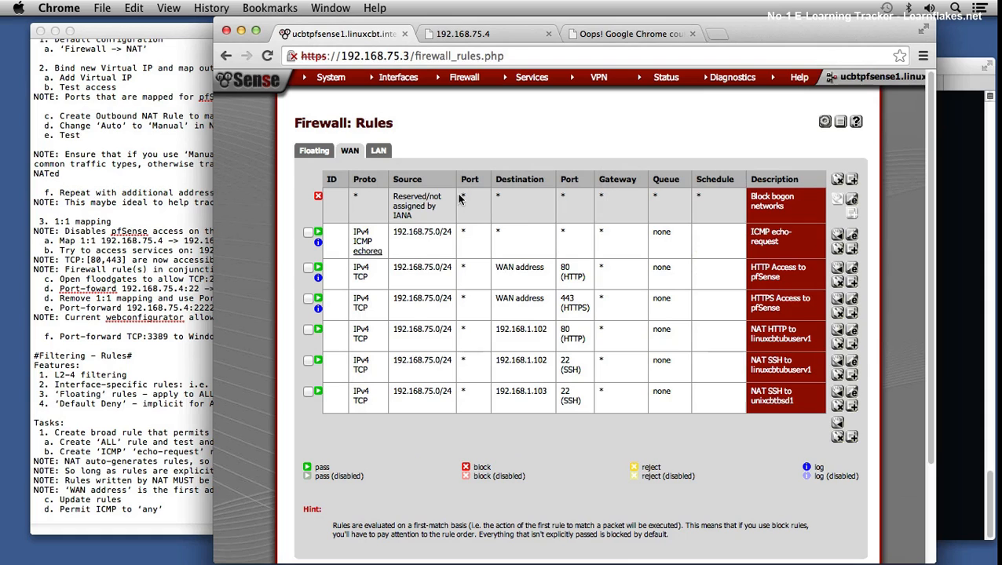
{"action": "mouse_move", "coordinate": [667, 78]}
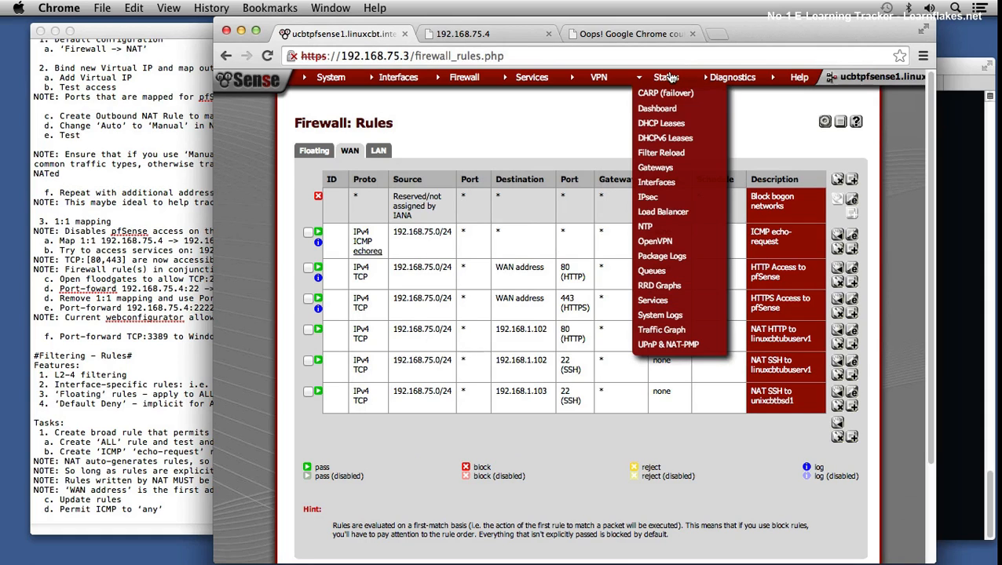
{"action": "left_click", "coordinate": [666, 124]}
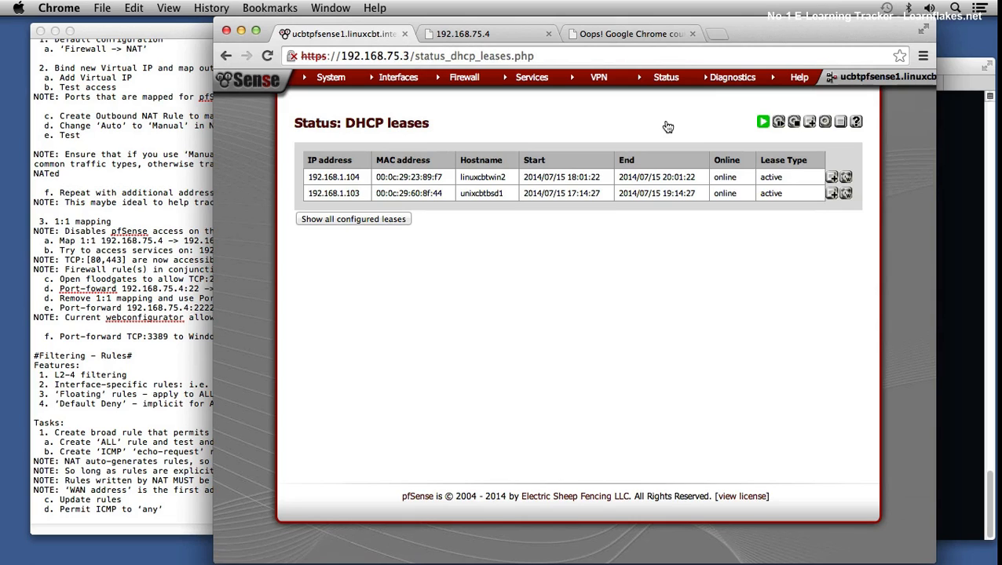
{"action": "double_click", "coordinate": [355, 174]}
{"action": "left_click", "coordinate": [401, 179]}
{"action": "left_click_drag", "start_coordinate": [541, 177], "coordinate": [600, 177]}
{"action": "double_click", "coordinate": [667, 178]}
Step: Switch back to Terminal and repeat the three-packet ping to 192.168.1.104 from the local shell
{"action": "left_click", "coordinate": [952, 205]}
{"action": "key", "text": "Up"}
{"action": "key", "text": "Return"}
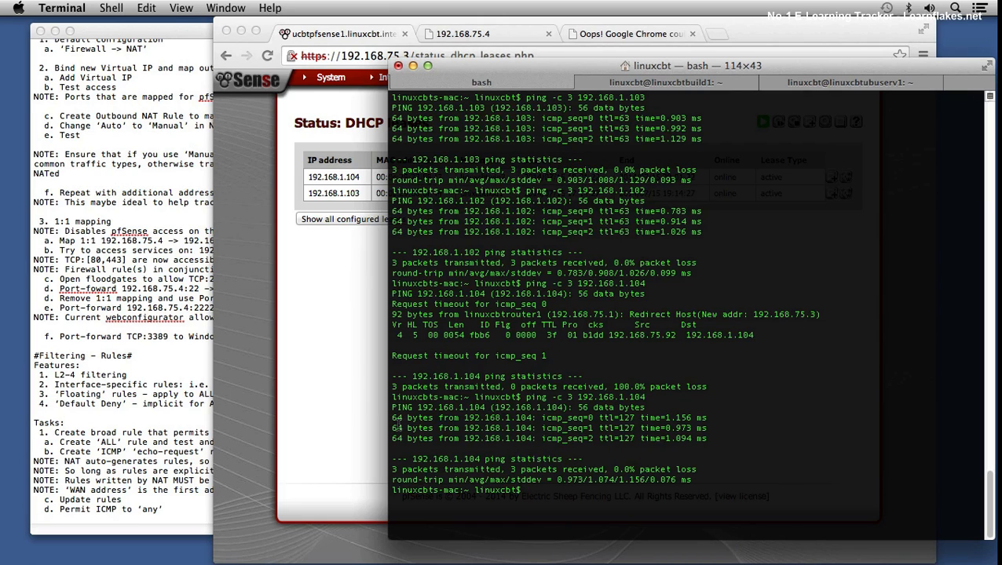
Step: Run nmap -v -p 80,443,3389 192.168.1.104 from the linuxcbtbuild1 SSH session
{"action": "type", "text": "nma"}
{"action": "left_click", "coordinate": [624, 83]}
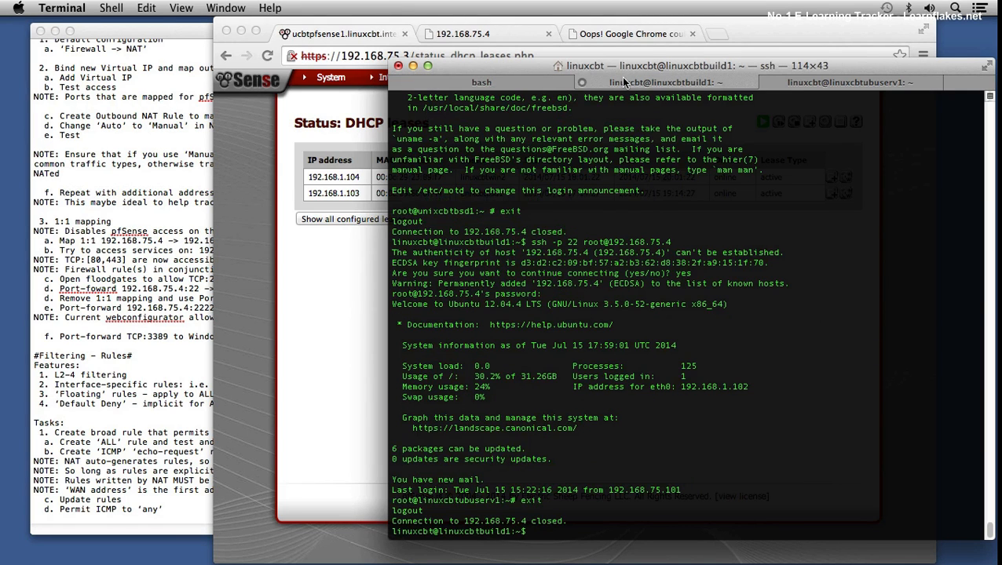
{"action": "type", "text": "nmap -v -p 80,443,3389 192.168.75"}
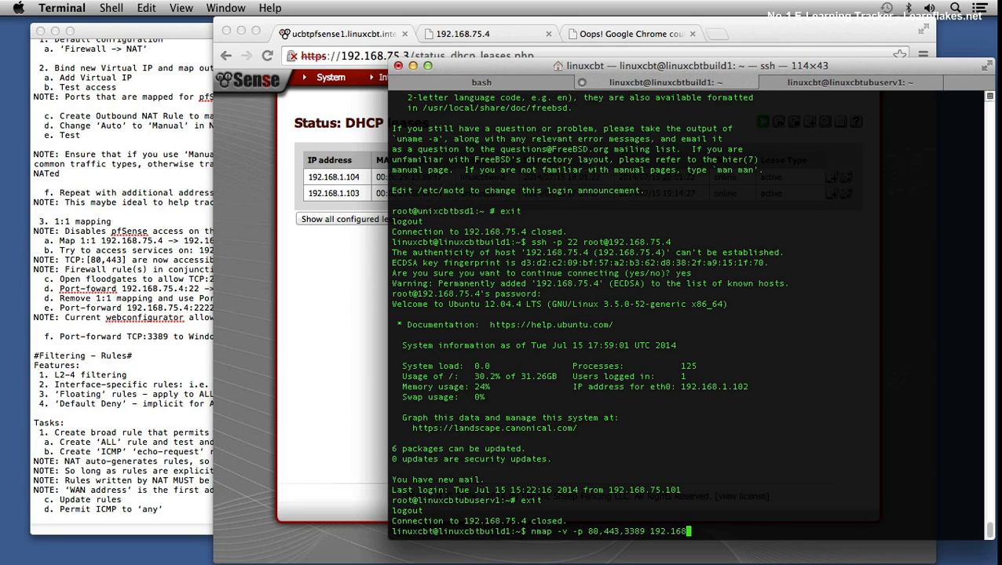
{"action": "key", "text": "BackSpace"}
{"action": "key", "text": "BackSpace"}
{"action": "type", "text": "1.104"}
{"action": "key", "text": "Return"}
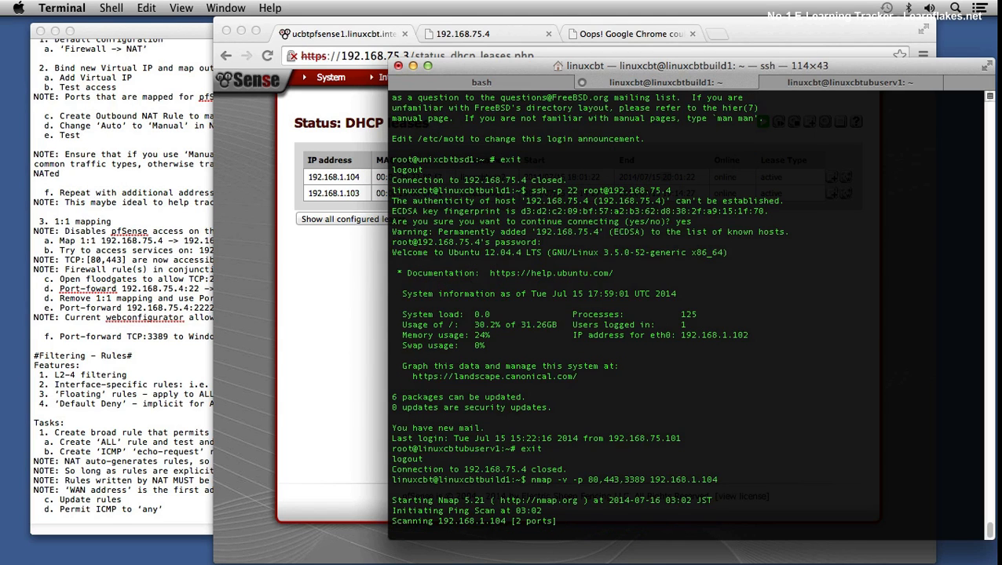
Step: Compare the ping replies in the local shell with the nmap results in the linuxcbtbuild1 session
{"action": "left_click", "coordinate": [497, 78]}
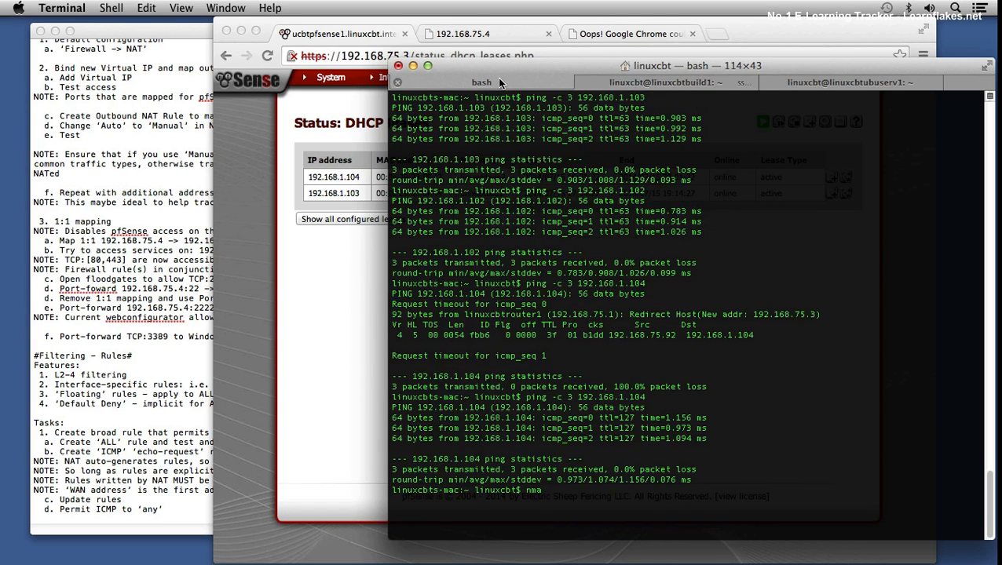
{"action": "left_click_drag", "start_coordinate": [392, 418], "coordinate": [536, 428]}
{"action": "left_click", "coordinate": [690, 83]}
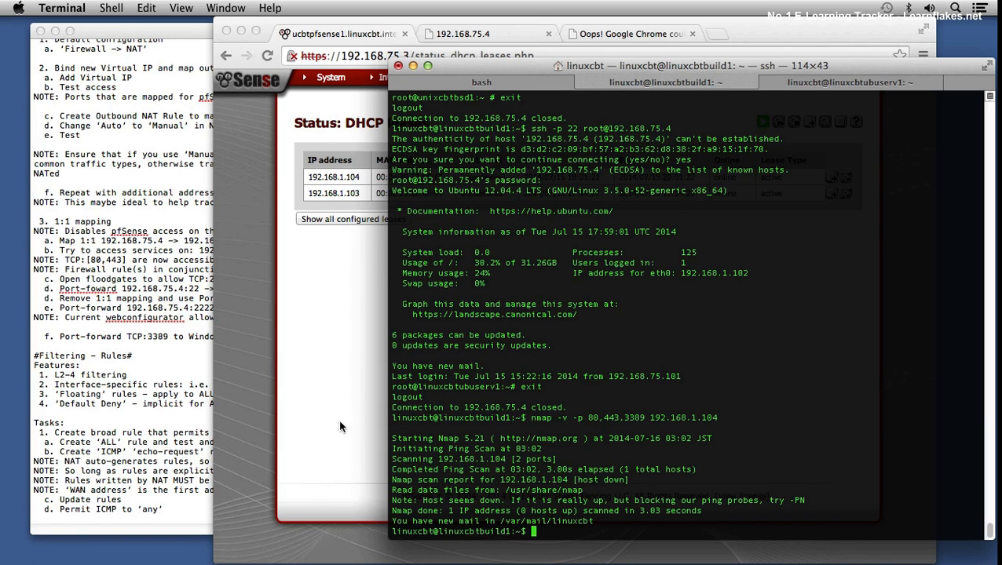
Step: Switch to Chrome, open the NAT port forwards, and start a new forward based on the SSH to unixcbtbsd1 entry
{"action": "left_click", "coordinate": [336, 384]}
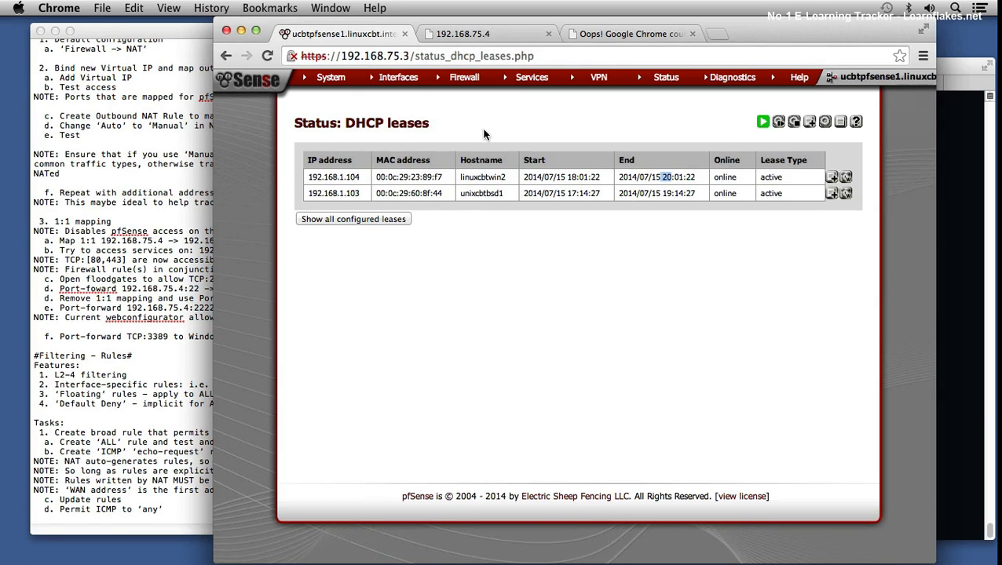
{"action": "mouse_move", "coordinate": [470, 78]}
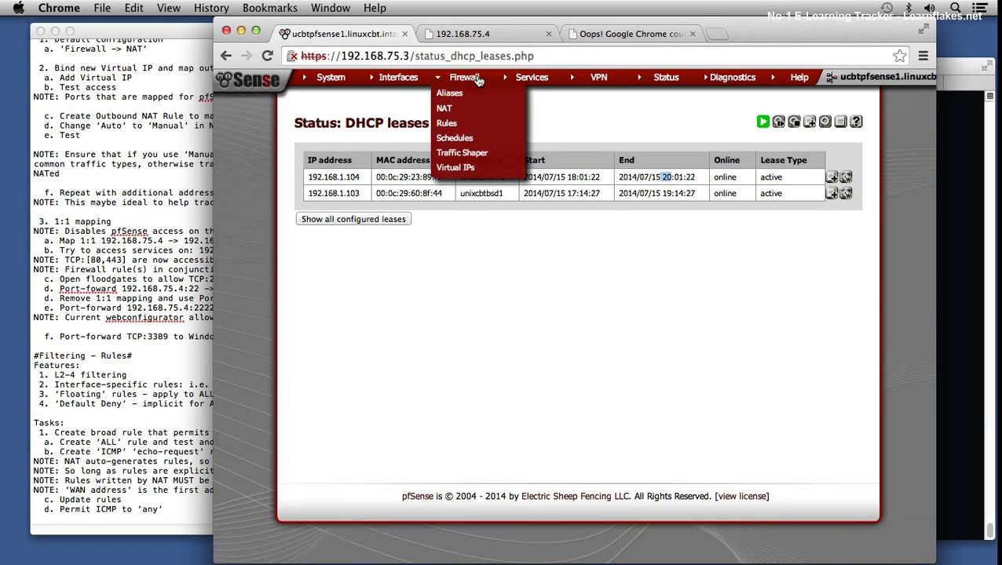
{"action": "left_click", "coordinate": [467, 107]}
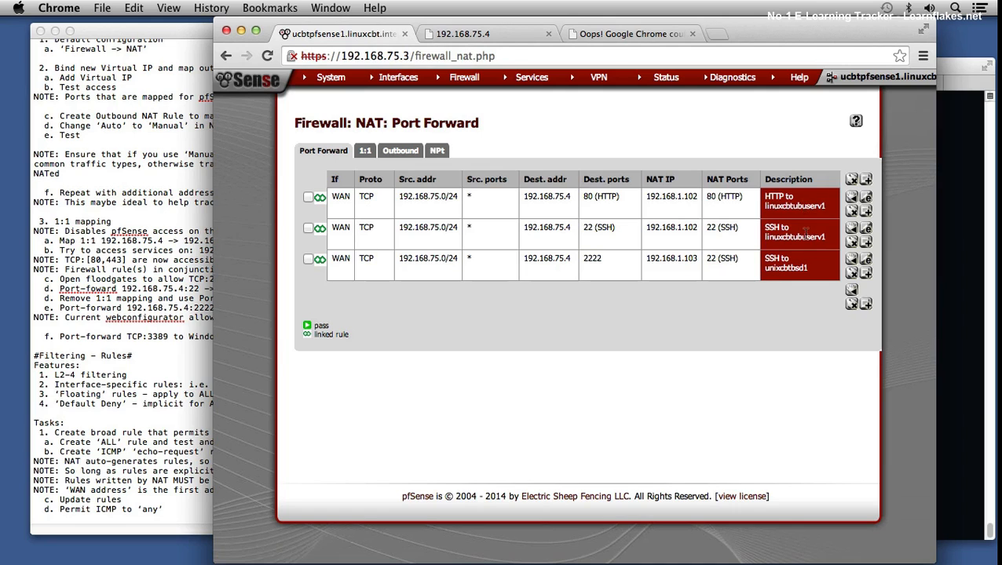
{"action": "left_click", "coordinate": [867, 274]}
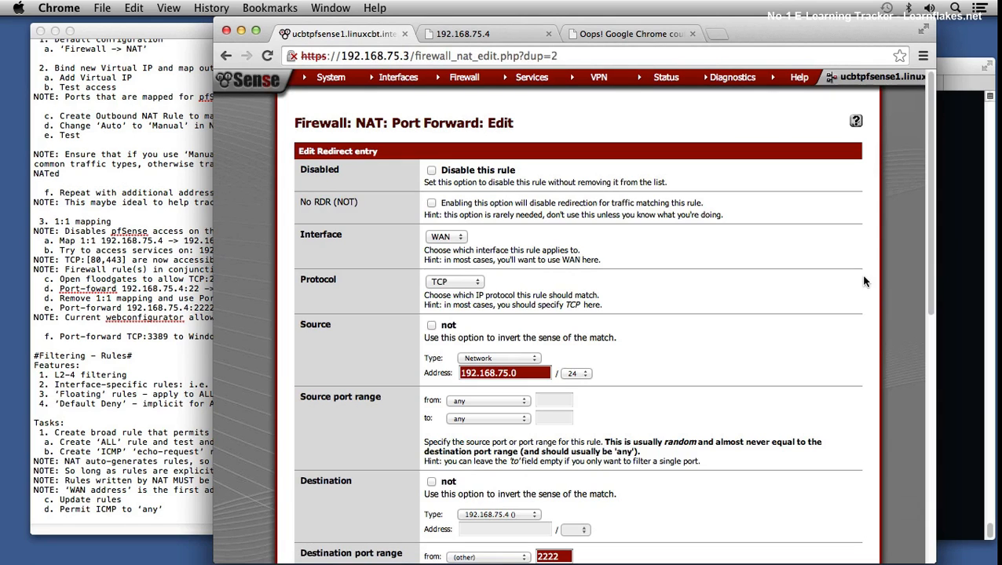
Step: Set the new port forward's destination port range to MS RDP
{"action": "scroll", "coordinate": [680, 366], "scroll_direction": "down", "scroll_amount": 5}
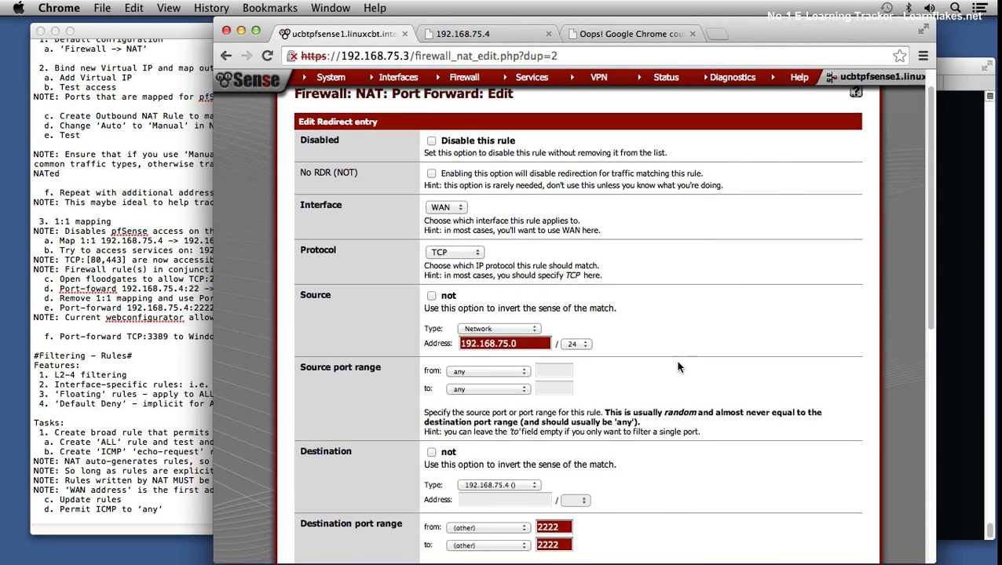
{"action": "left_click", "coordinate": [501, 405]}
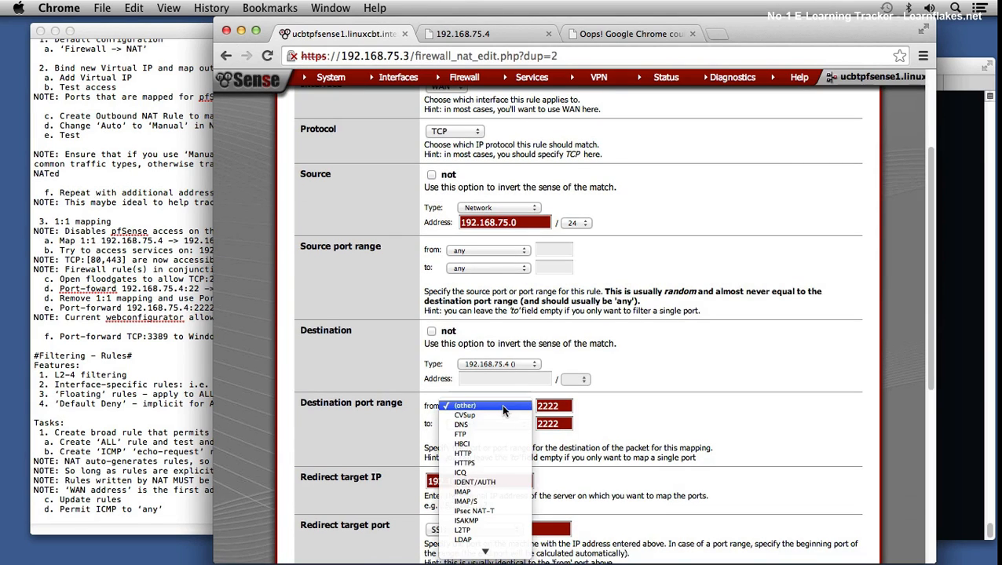
{"action": "scroll", "coordinate": [487, 491], "scroll_direction": "down", "scroll_amount": 5}
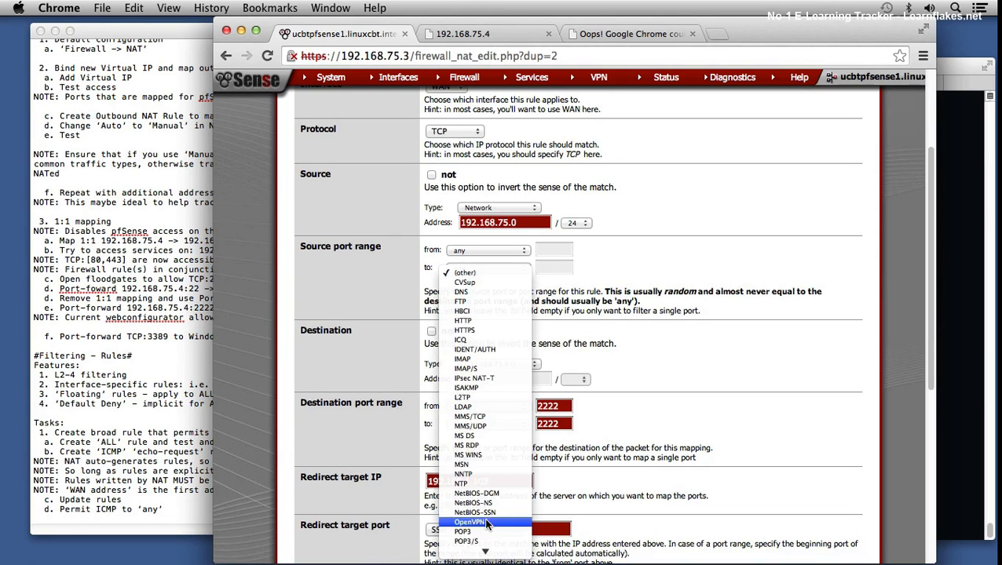
{"action": "left_click", "coordinate": [481, 449]}
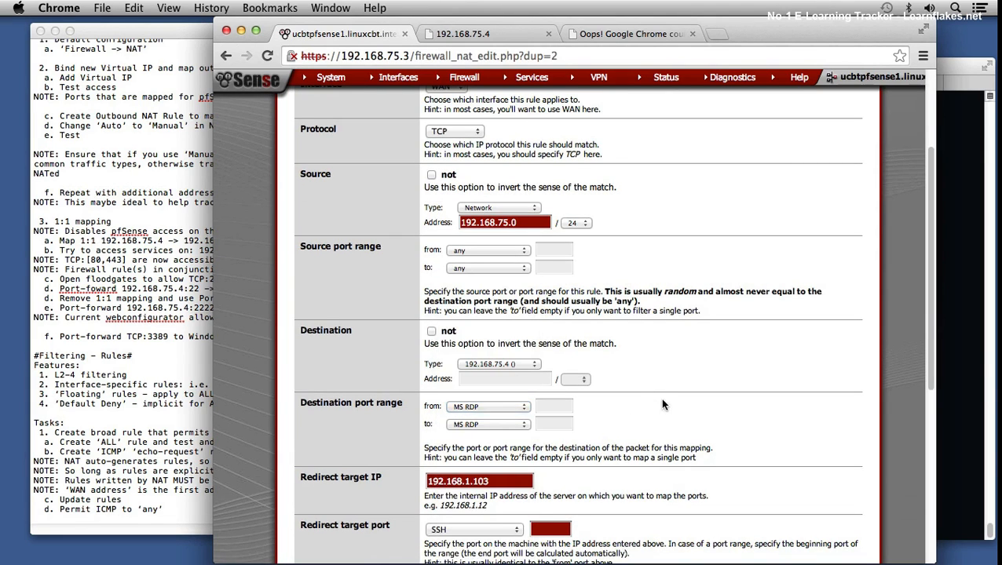
Step: Set the forward's redirect target IP to 192.168.1.104 and its redirect target port to MS RDP
{"action": "scroll", "coordinate": [660, 399], "scroll_direction": "down", "scroll_amount": 3}
{"action": "left_click", "coordinate": [519, 391]}
{"action": "key", "text": "BackSpace"}
{"action": "type", "text": "4"}
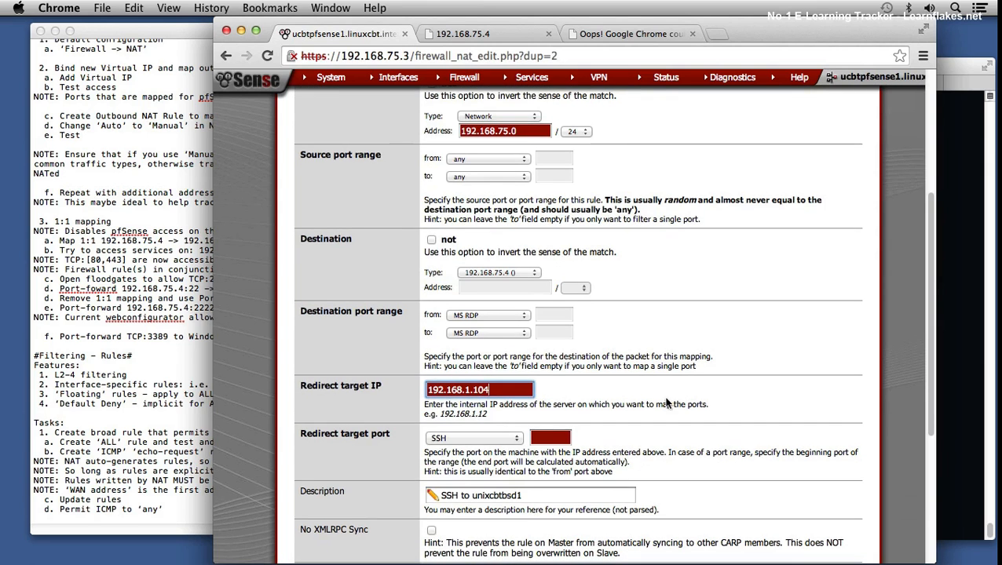
{"action": "left_click", "coordinate": [509, 442]}
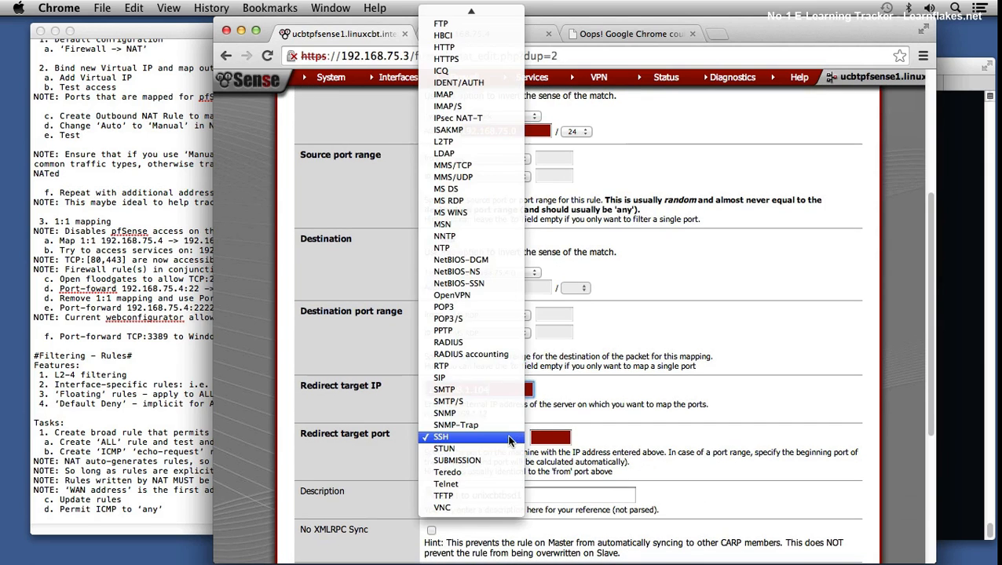
{"action": "left_click", "coordinate": [492, 200]}
Step: Describe the forward as "RDP to linuxcbtwin2", save it, and apply the NAT changes
{"action": "scroll", "coordinate": [807, 356], "scroll_direction": "down", "scroll_amount": 2}
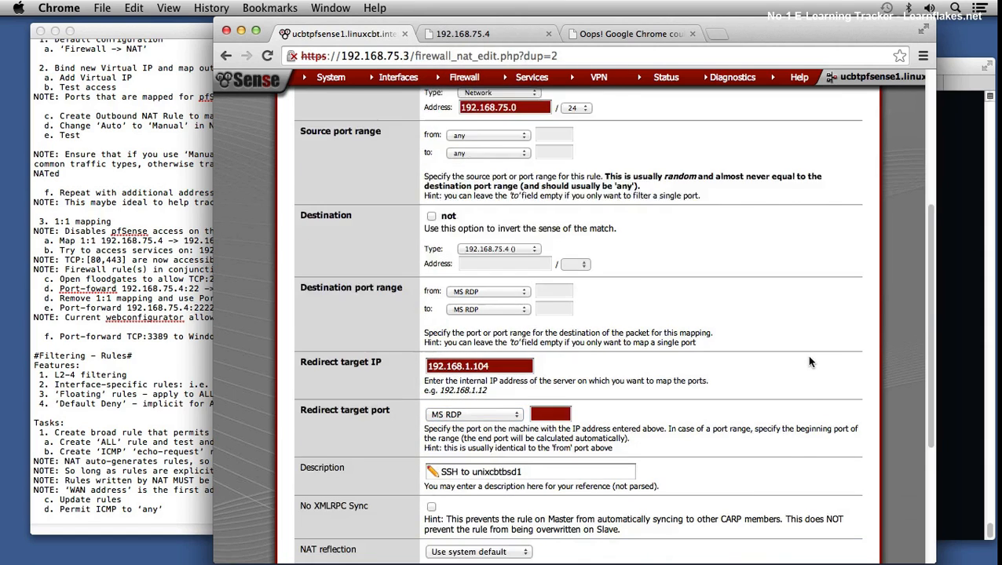
{"action": "triple_click", "coordinate": [524, 439]}
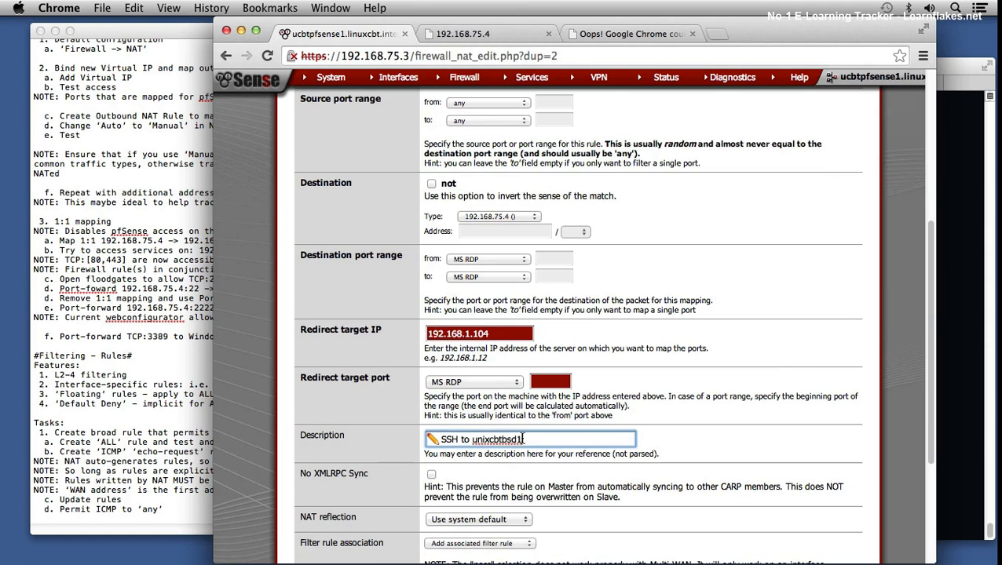
{"action": "type", "text": "RDP to linuxcbtwin2"}
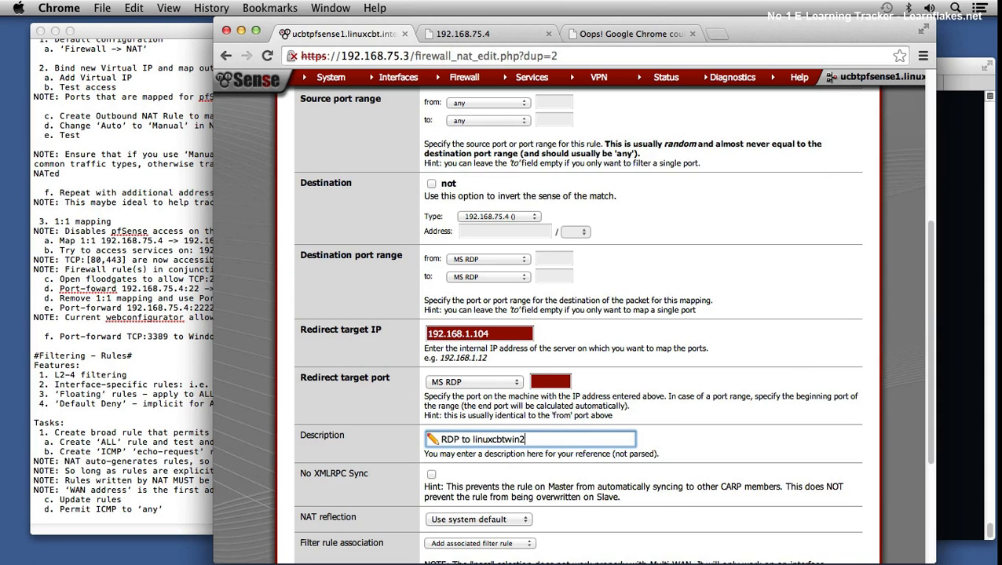
{"action": "scroll", "coordinate": [581, 326], "scroll_direction": "down", "scroll_amount": 5}
{"action": "left_click", "coordinate": [438, 425]}
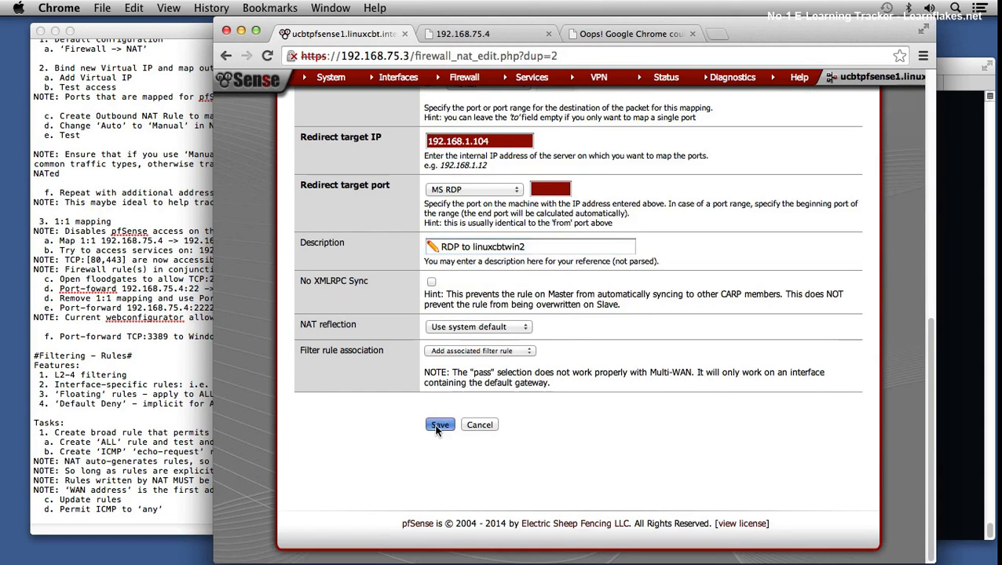
{"action": "left_click", "coordinate": [793, 168]}
{"action": "mouse_move", "coordinate": [468, 82]}
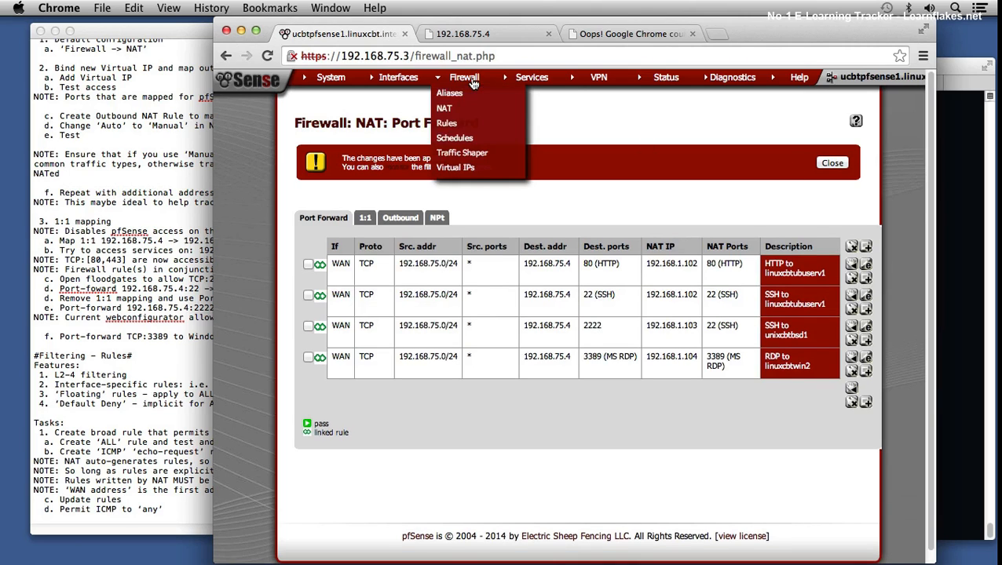
Step: Check the WAN firewall rules, then switch to Terminal and rerun the nmap scan of ports 80,443,3389 on 192.168.1.104
{"action": "left_click", "coordinate": [465, 137]}
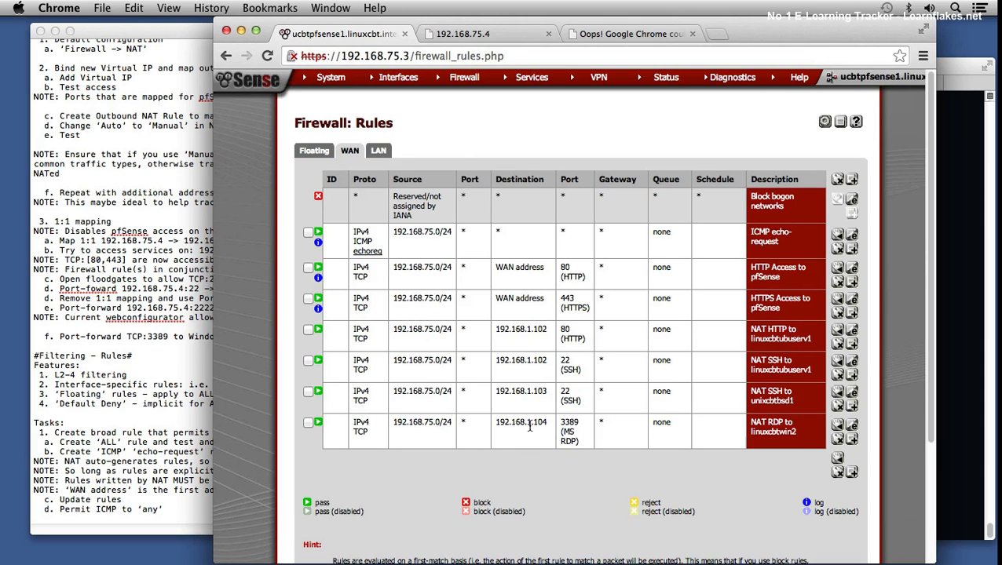
{"action": "left_click", "coordinate": [967, 338]}
{"action": "key", "text": "Up"}
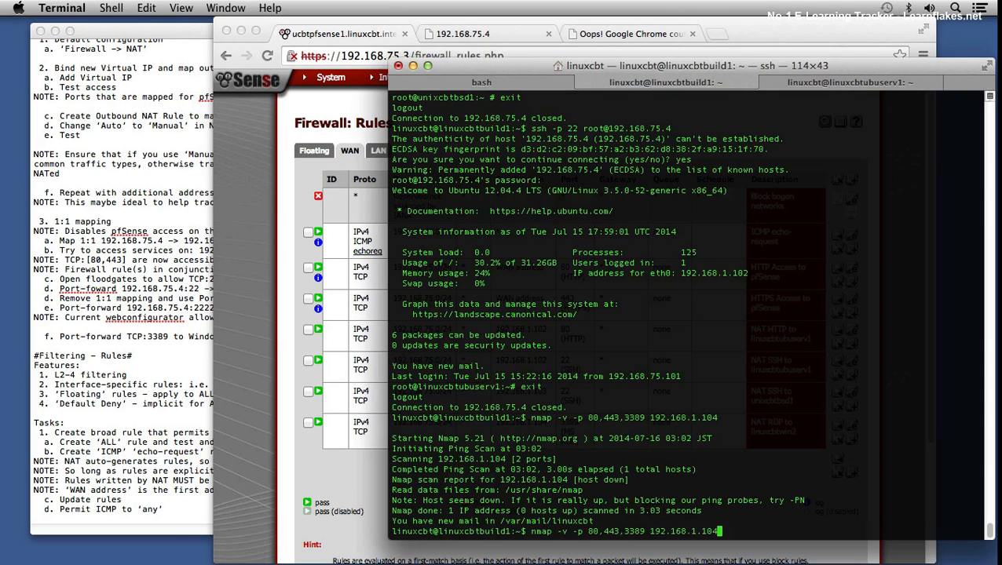
{"action": "key", "text": "Return"}
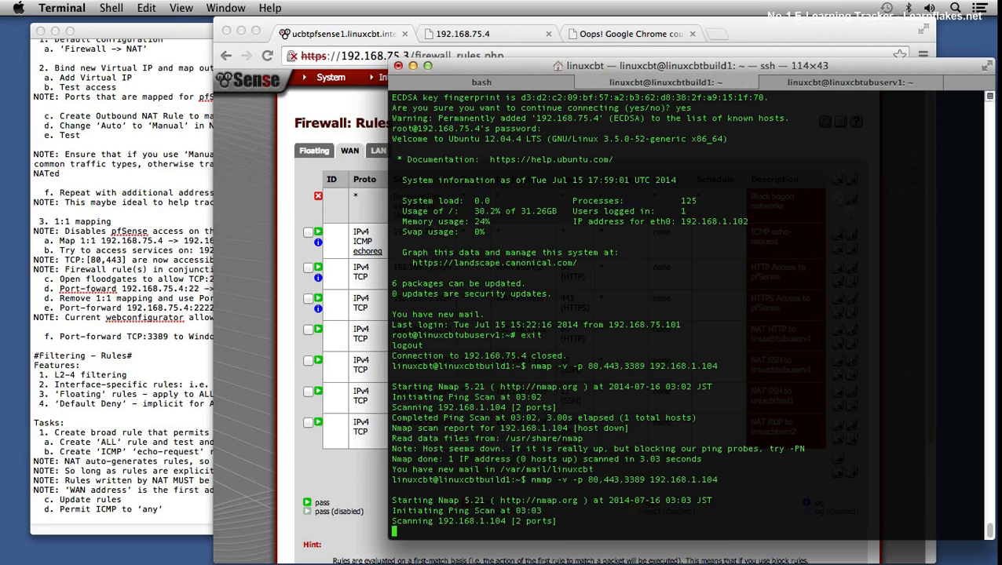
Step: Scan ports 80,443,3389 on 192.168.75.4 with verbose nmap and examine the listed port states
{"action": "key", "text": "Up"}
{"action": "key", "text": "Left"}
{"action": "key", "text": "Left"}
{"action": "key", "text": "Left"}
{"action": "key", "text": "Left"}
{"action": "key", "text": "Left"}
{"action": "key", "text": "Left"}
{"action": "key", "text": "Left"}
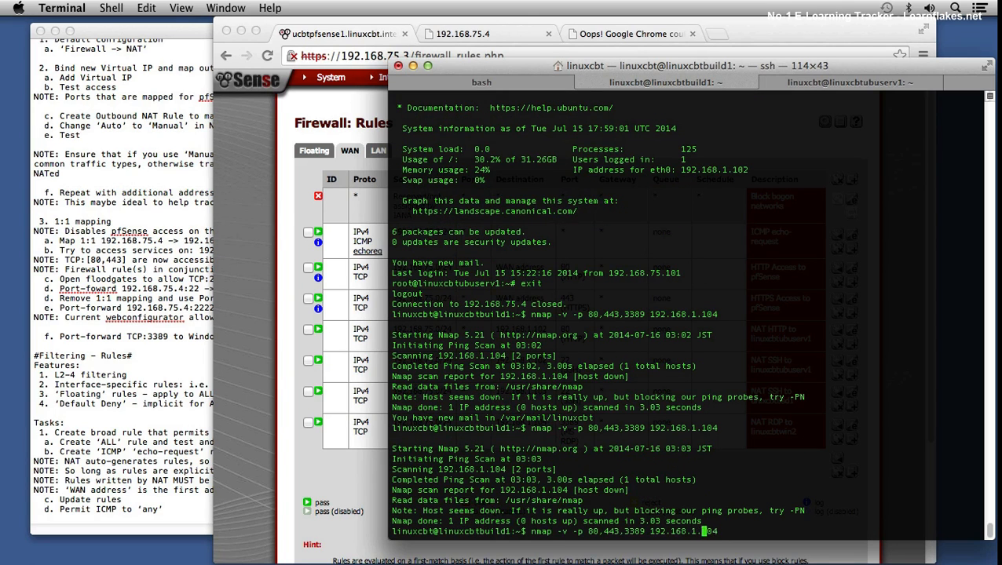
{"action": "key", "text": "ctrl+e"}
{"action": "key", "text": "BackSpace"}
{"action": "key", "text": "BackSpace"}
{"action": "key", "text": "BackSpace"}
{"action": "key", "text": "BackSpace"}
{"action": "key", "text": "BackSpace"}
{"action": "type", "text": "75.4"}
{"action": "key", "text": "Return"}
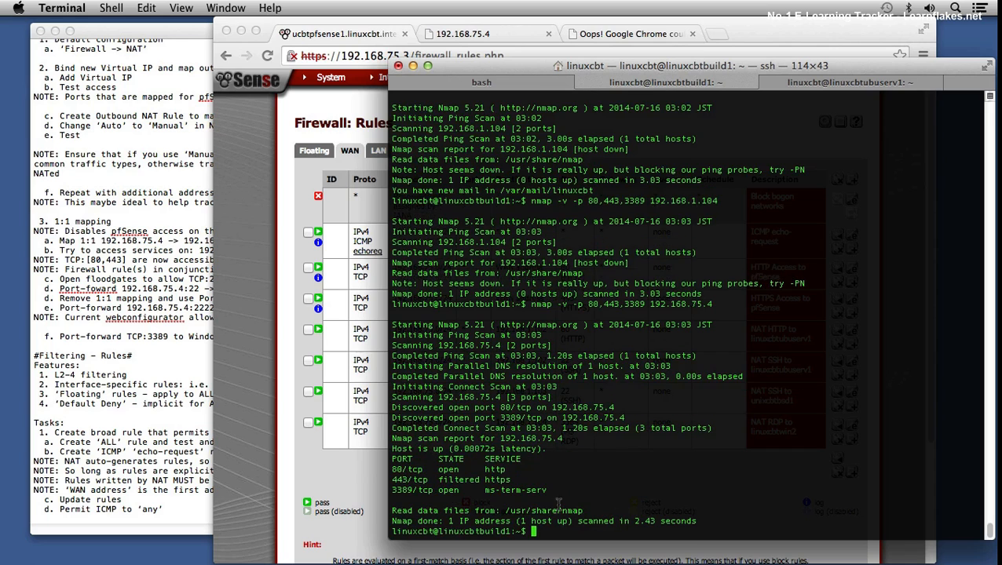
{"action": "left_click_drag", "start_coordinate": [393, 469], "coordinate": [408, 470]}
{"action": "left_click_drag", "start_coordinate": [408, 470], "coordinate": [436, 478]}
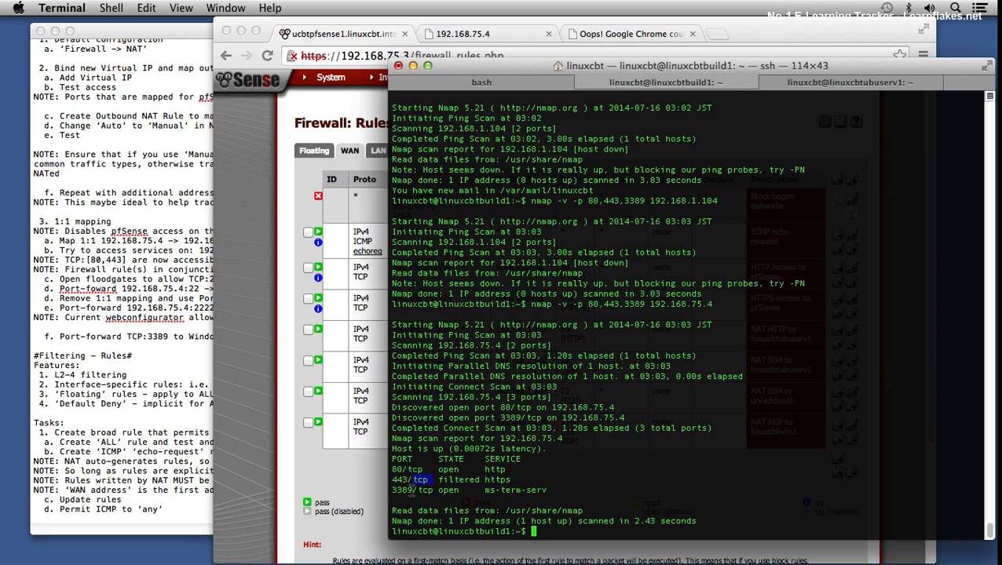
Step: Switch to Chrome and review the NAT port forwards and their target IPs
{"action": "left_click", "coordinate": [323, 470]}
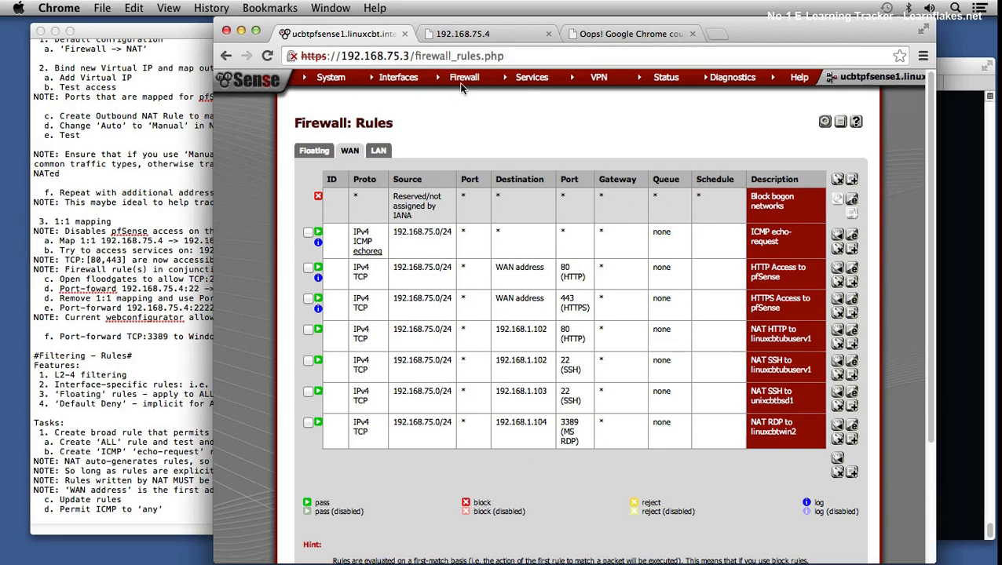
{"action": "mouse_move", "coordinate": [456, 81]}
{"action": "left_click", "coordinate": [510, 103]}
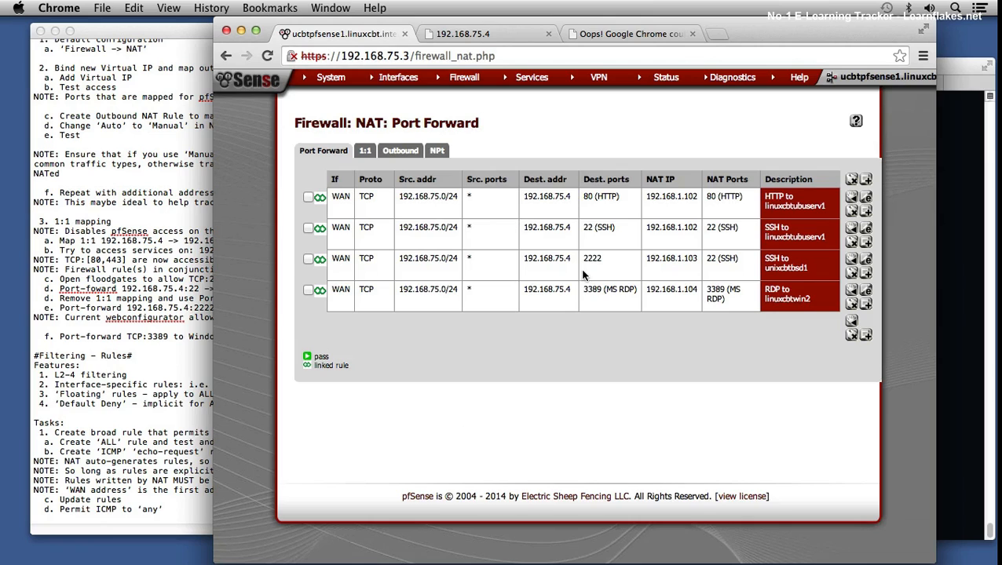
{"action": "left_click_drag", "start_coordinate": [660, 196], "coordinate": [693, 196]}
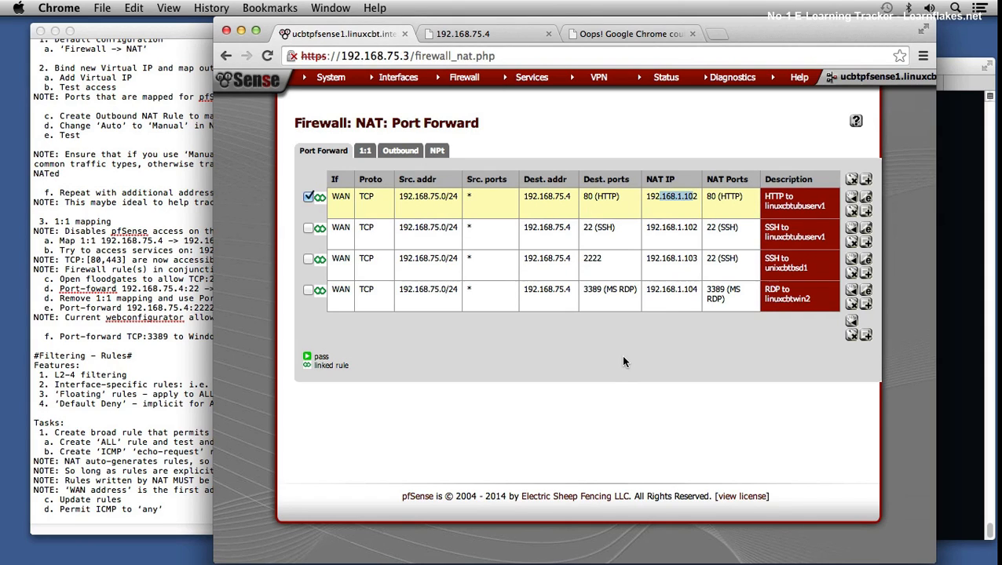
Step: Switch to Terminal and ping 192.168.1.104 with a count of 3
{"action": "left_click", "coordinate": [955, 358]}
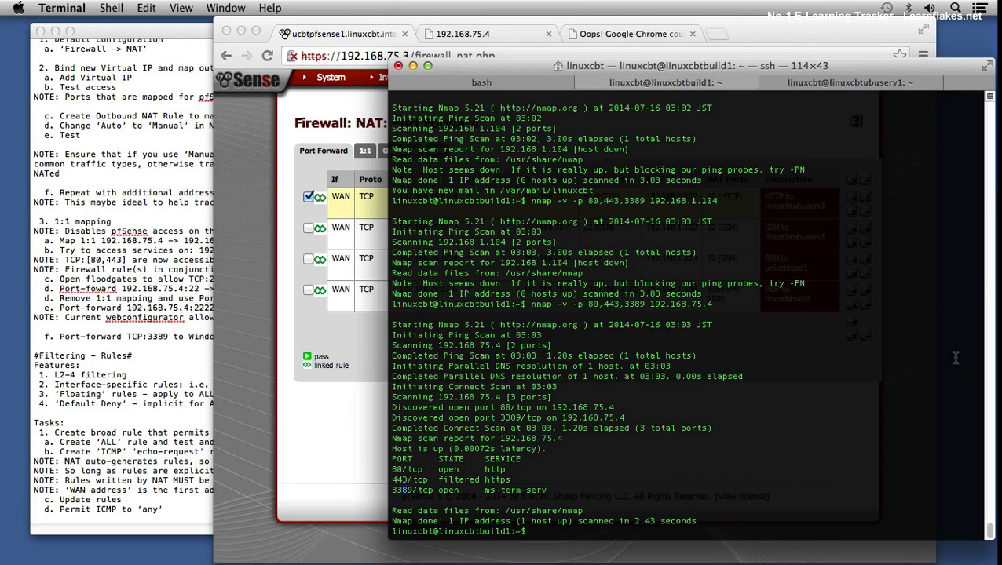
{"action": "type", "text": "teln"}
{"action": "key", "text": "BackSpace"}
{"action": "key", "text": "BackSpace"}
{"action": "key", "text": "BackSpace"}
{"action": "key", "text": "BackSpace"}
{"action": "mouse_move", "coordinate": [272, 563]}
{"action": "type", "text": "ping -c 3 192.168.1.104"}
{"action": "key", "text": "Return"}
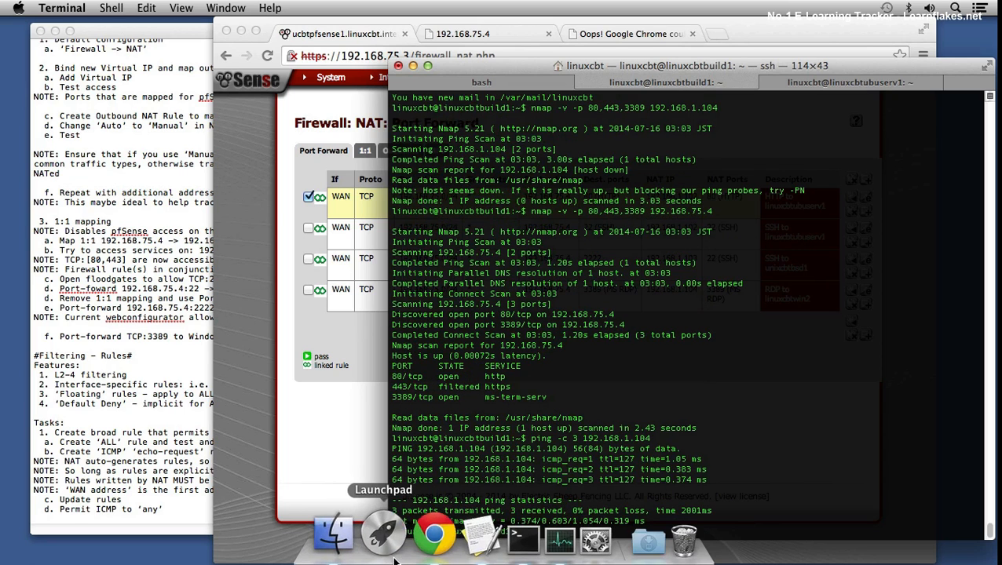
{"action": "left_click", "coordinate": [385, 542]}
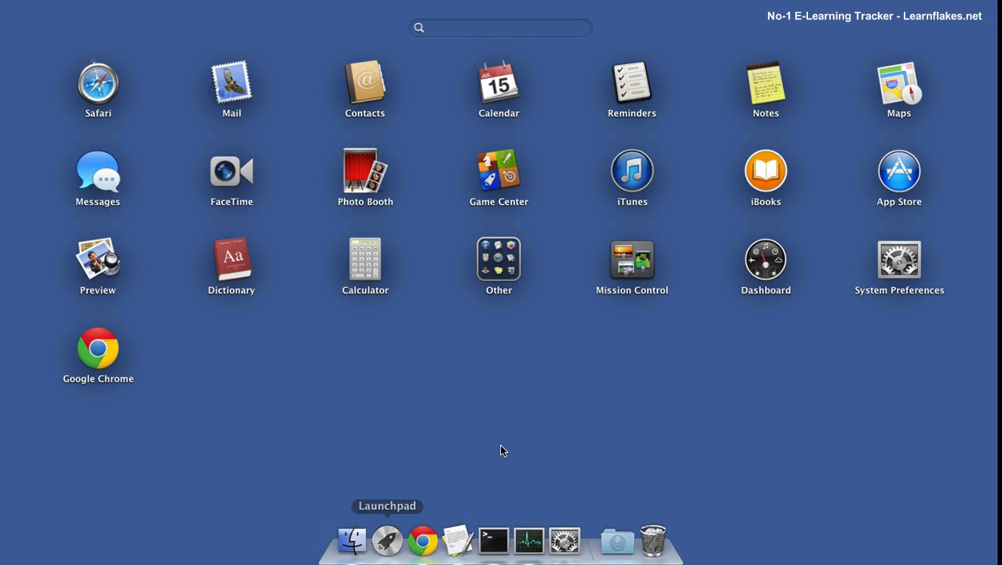
{"action": "left_click", "coordinate": [503, 404]}
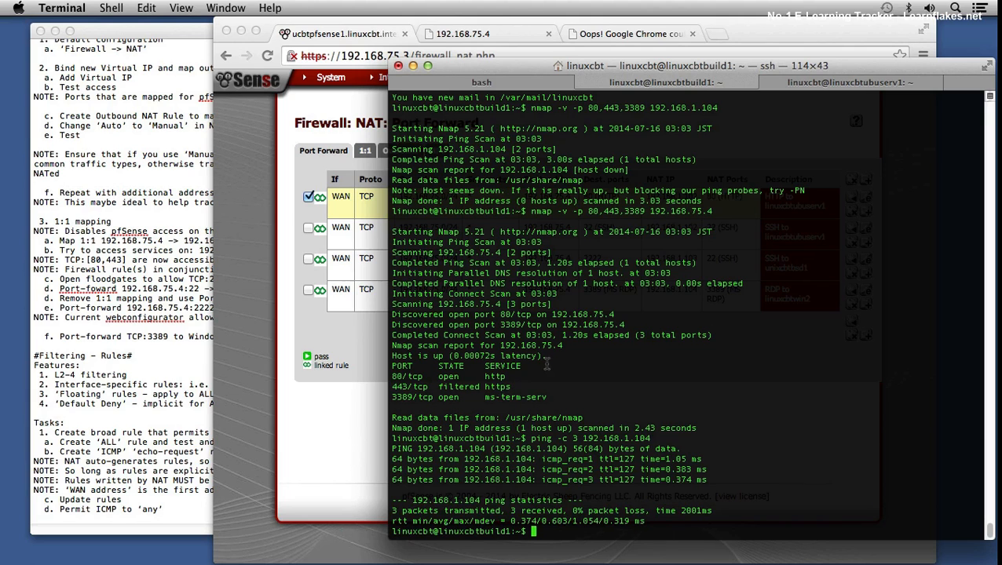
Step: Switch to Chrome, delete the "RDP to linuxcbtwin2" port forward, and apply the NAT changes
{"action": "left_click", "coordinate": [352, 428]}
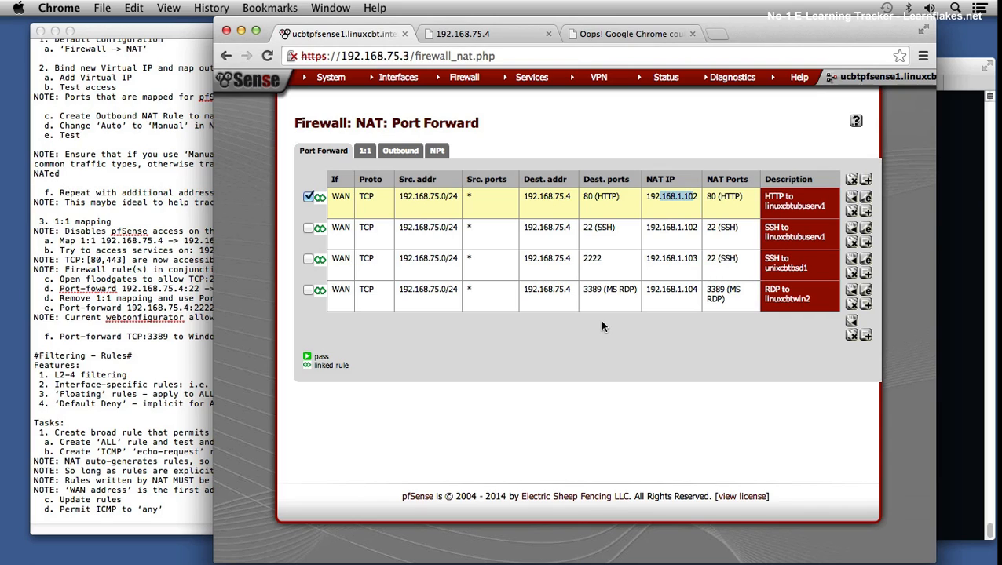
{"action": "left_click", "coordinate": [309, 290]}
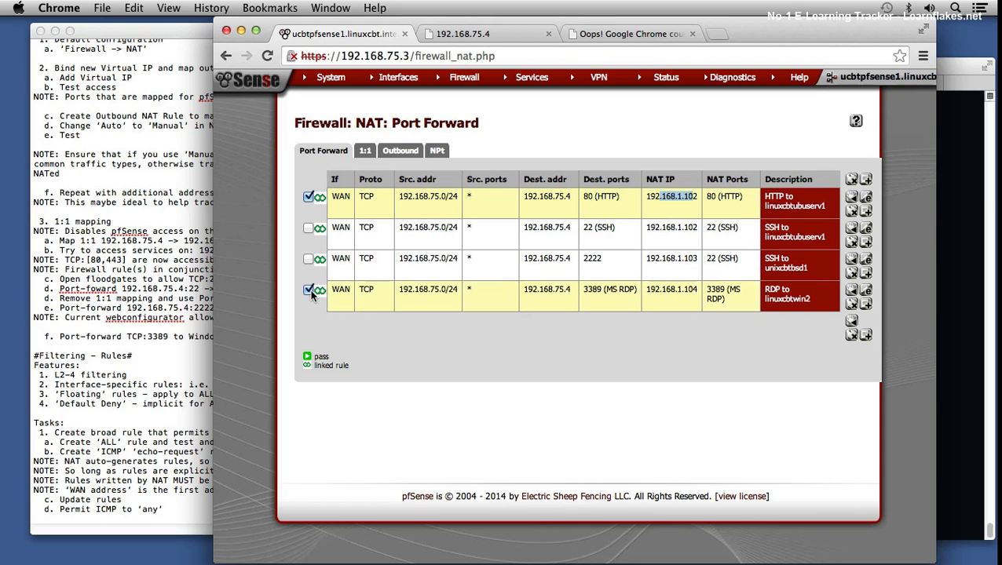
{"action": "left_click", "coordinate": [851, 305]}
{"action": "left_click", "coordinate": [598, 216]}
{"action": "left_click", "coordinate": [793, 162]}
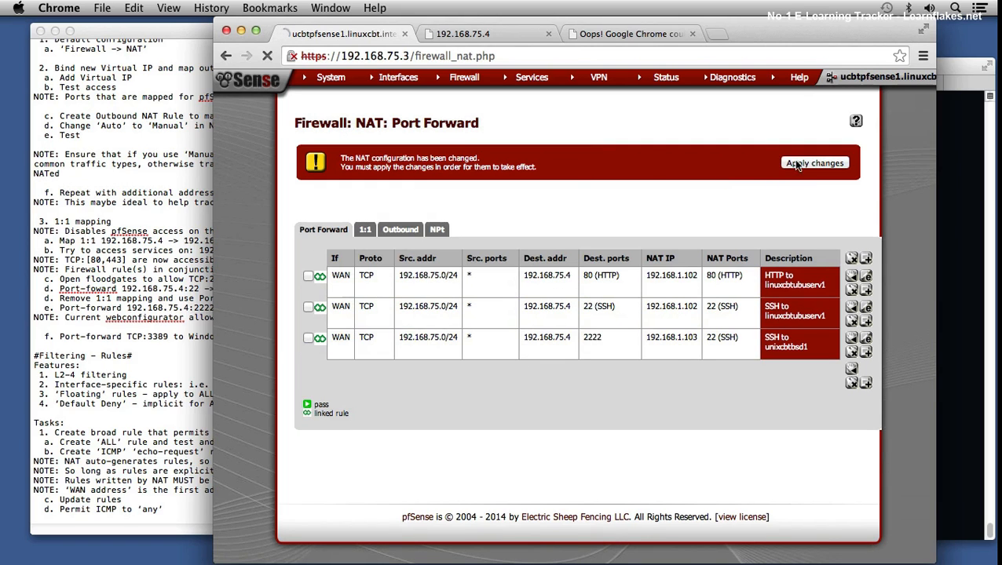
Step: Check the WAN firewall rules, then switch to Terminal and scan only port 3389 on 192.168.75.4 with verbose nmap
{"action": "mouse_move", "coordinate": [481, 82]}
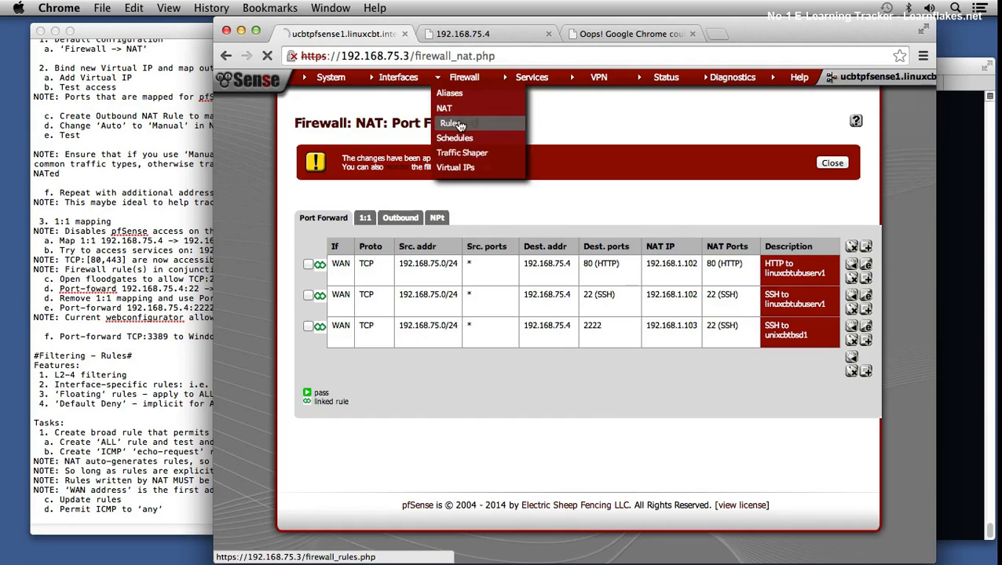
{"action": "left_click", "coordinate": [481, 120]}
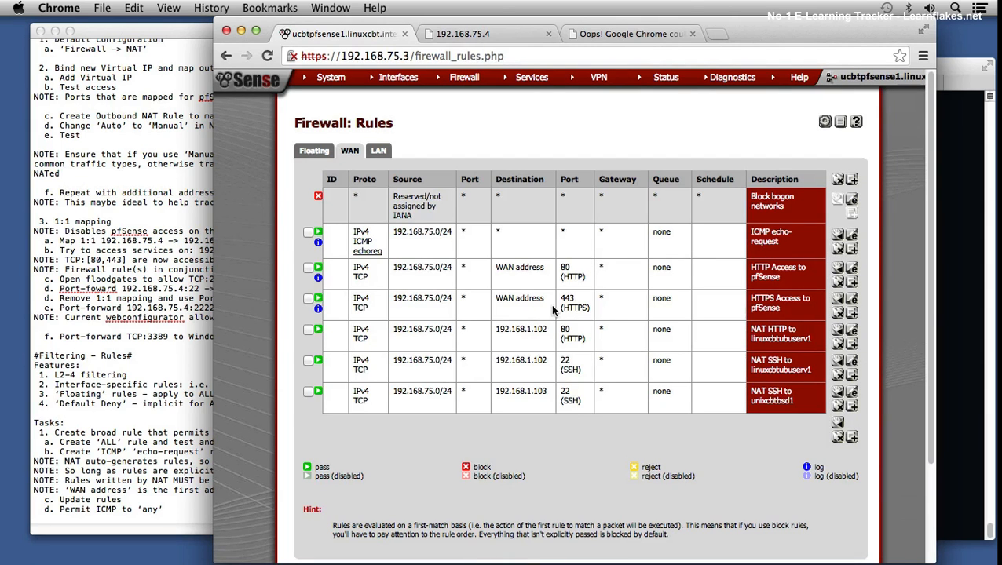
{"action": "left_click", "coordinate": [947, 312]}
{"action": "key", "text": "Up"}
{"action": "key", "text": "Up"}
{"action": "key", "text": "Left"}
{"action": "key", "text": "Left"}
{"action": "key", "text": "Left"}
{"action": "key", "text": "Left"}
{"action": "key", "text": "Left"}
{"action": "key", "text": "Left"}
{"action": "key", "text": "Left"}
{"action": "key", "text": "Left"}
{"action": "key", "text": "Left"}
{"action": "key", "text": "Left"}
{"action": "key", "text": "Left"}
{"action": "key", "text": "Left"}
{"action": "key", "text": "Left"}
{"action": "key", "text": "Left"}
{"action": "key", "text": "Left"}
{"action": "key", "text": "Left"}
{"action": "key", "text": "Left"}
{"action": "key", "text": "BackSpace"}
{"action": "key", "text": "BackSpace"}
{"action": "key", "text": "BackSpace"}
{"action": "key", "text": "BackSpace"}
{"action": "key", "text": "BackSpace"}
{"action": "key", "text": "BackSpace"}
{"action": "key", "text": "BackSpace"}
{"action": "key", "text": "Return"}
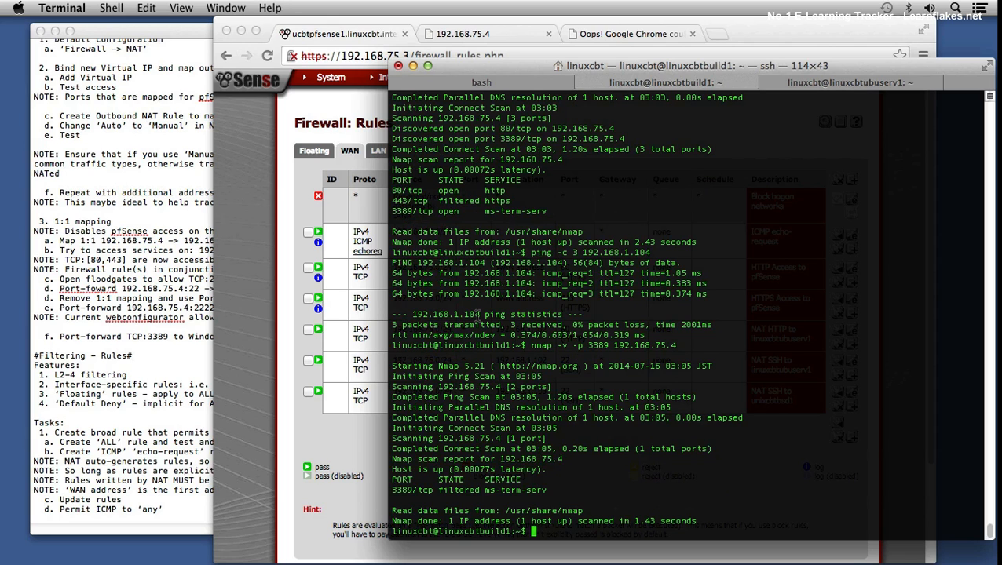
Step: Switch to Chrome, open the firewall system log, and examine its most recent entries
{"action": "left_click", "coordinate": [252, 305]}
{"action": "mouse_move", "coordinate": [666, 79]}
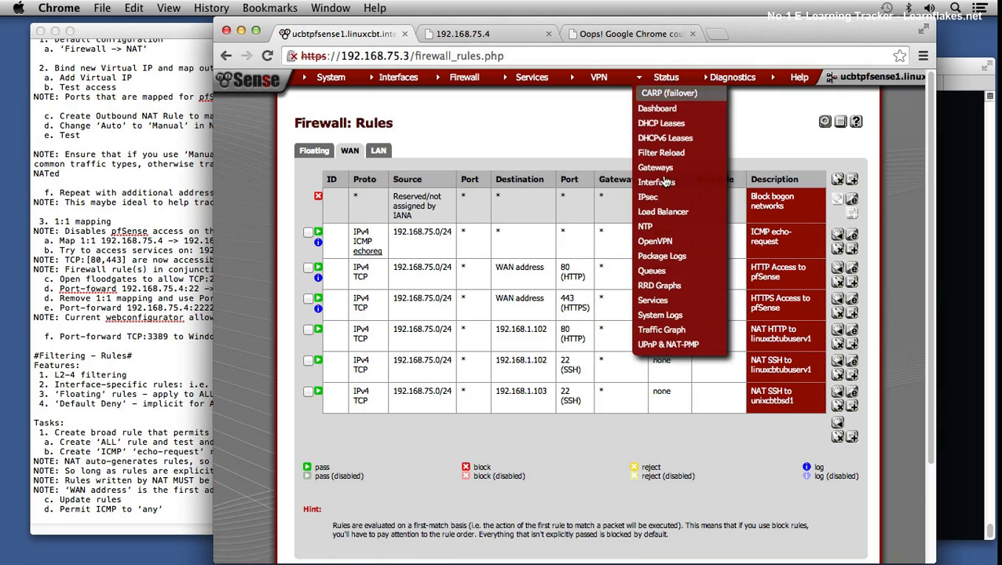
{"action": "left_click", "coordinate": [664, 315]}
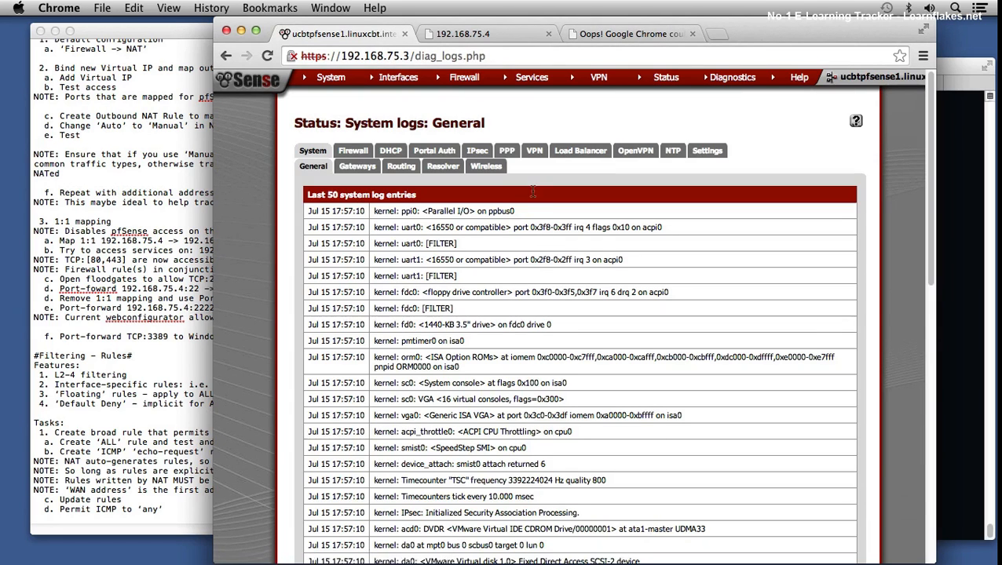
{"action": "left_click", "coordinate": [355, 151]}
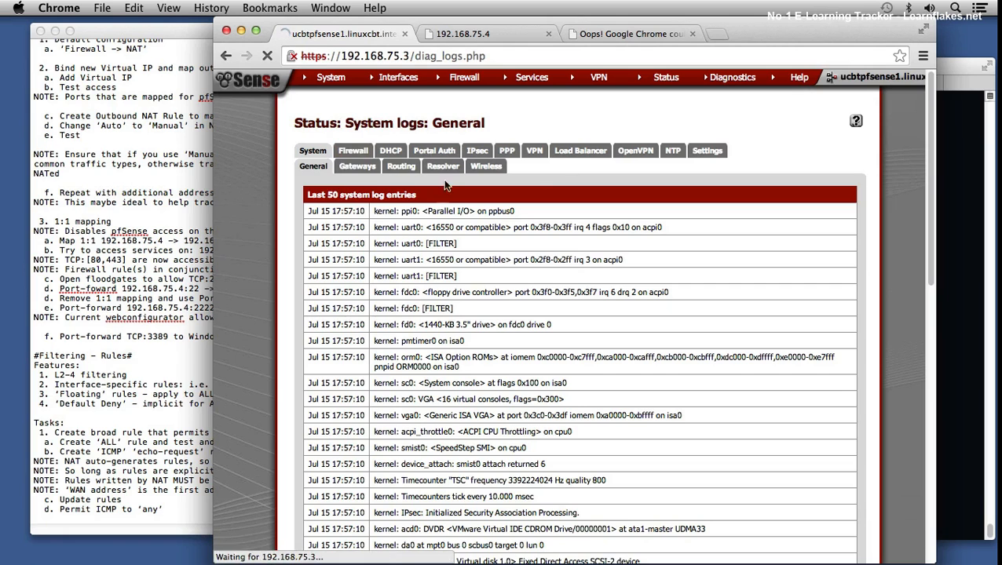
{"action": "scroll", "coordinate": [932, 334], "scroll_direction": "down", "scroll_amount": 10}
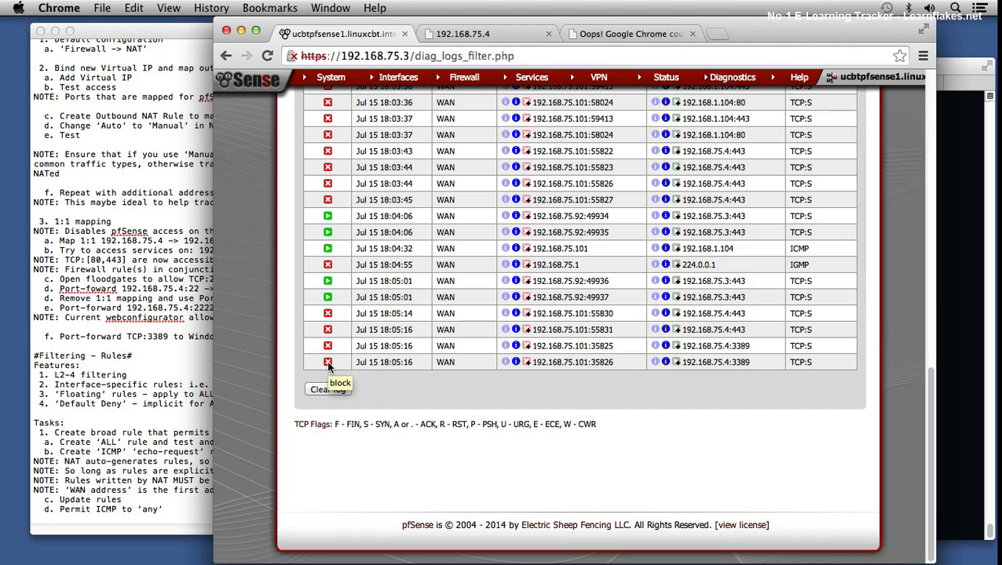
Step: From the latest 192.168.75.4:3389 log entry, add source 192.168.75.101 to the block list and create an Easy Rule passing this traffic
{"action": "left_click", "coordinate": [525, 364]}
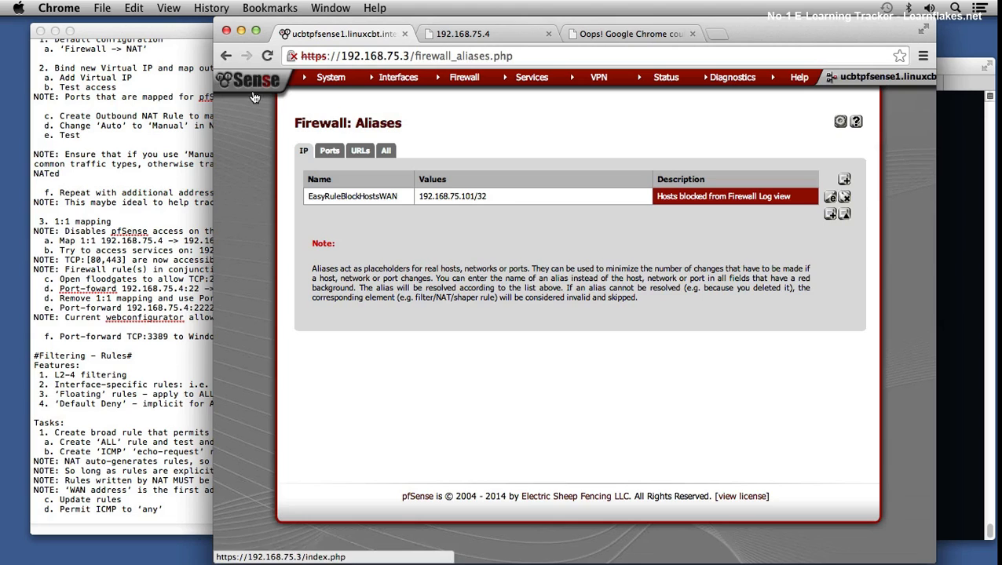
{"action": "left_click", "coordinate": [226, 56]}
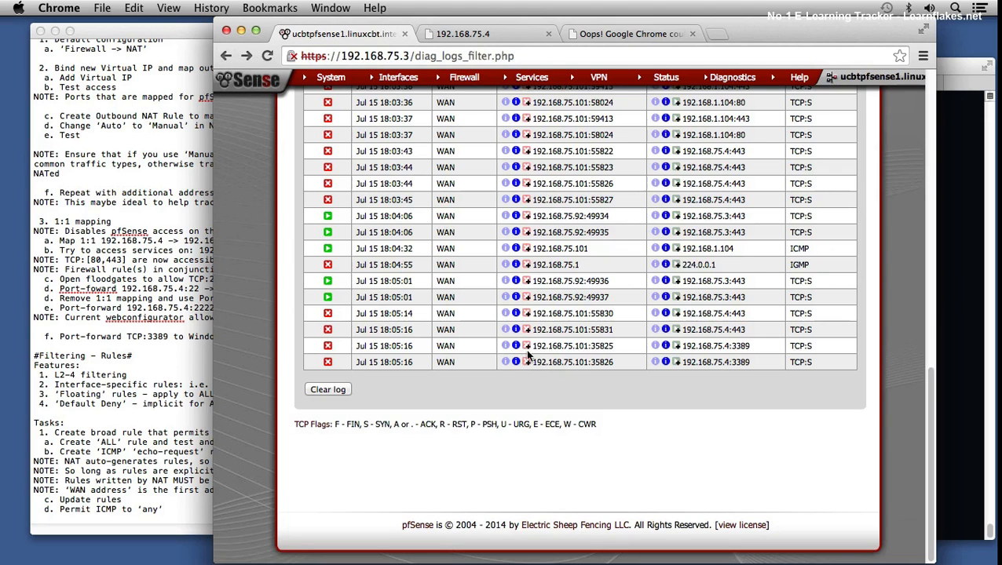
{"action": "left_click", "coordinate": [677, 363]}
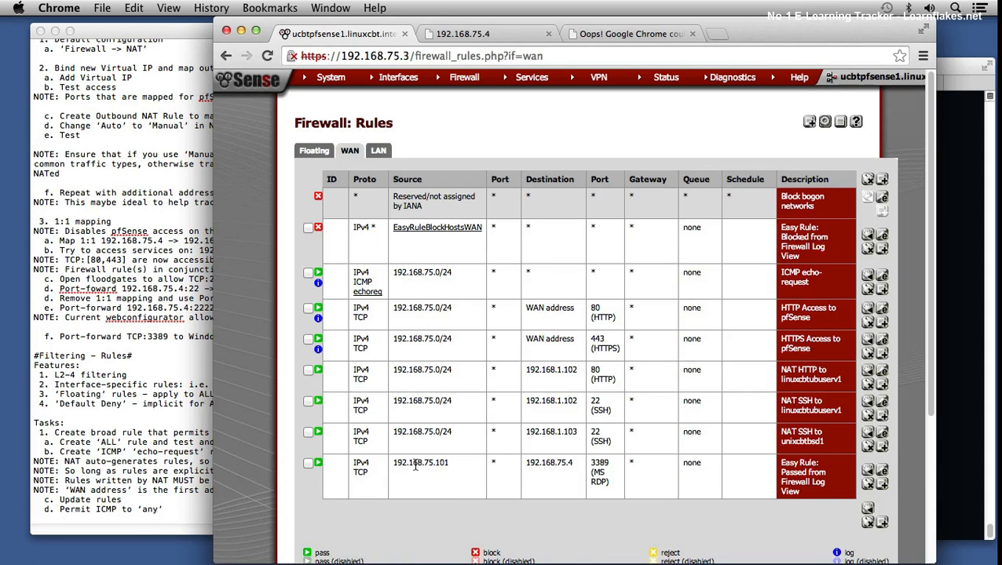
Step: Edit the Easy Rule pass entry for MS RDP and set its source to network 192.168.75.0/24
{"action": "left_click", "coordinate": [881, 469]}
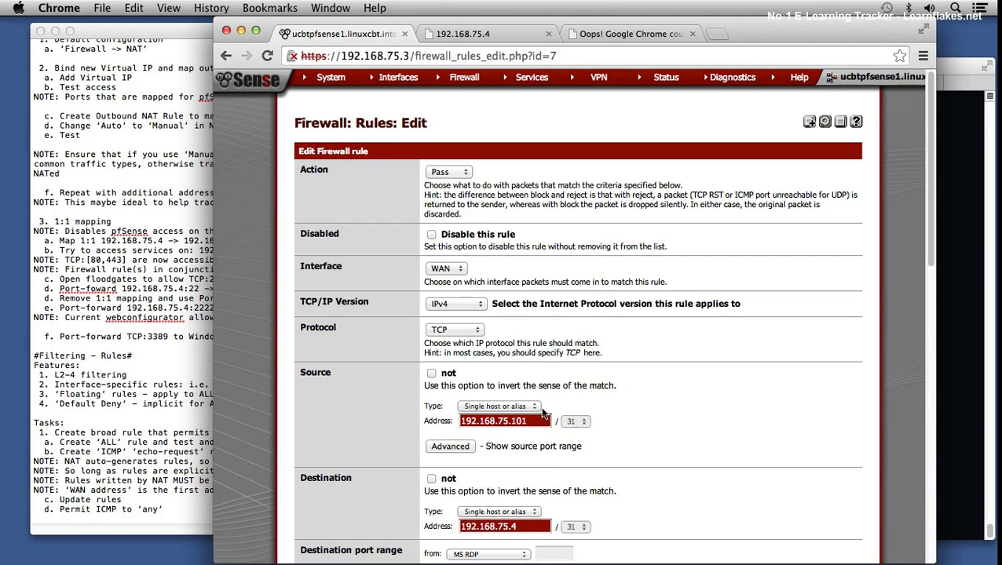
{"action": "left_click", "coordinate": [509, 406]}
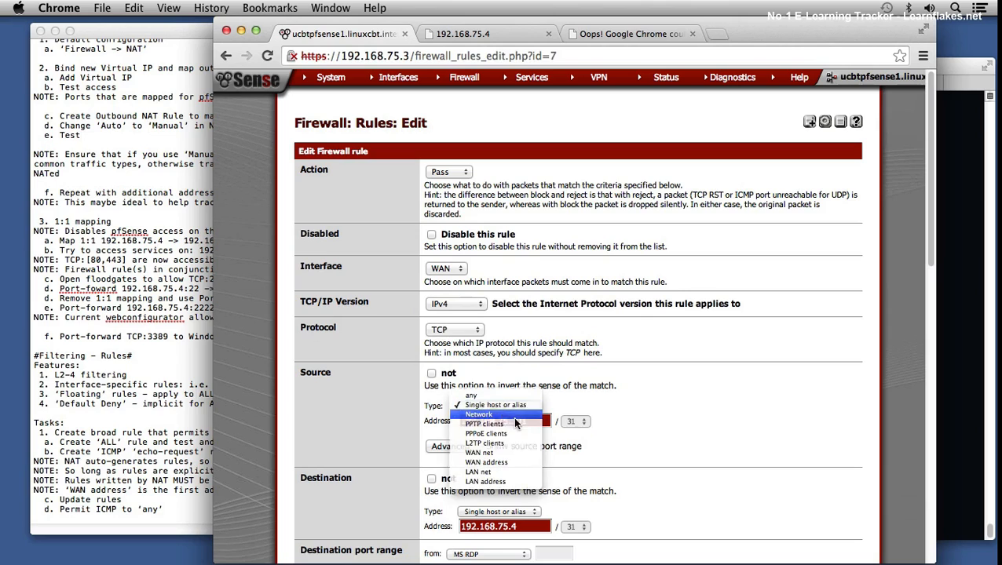
{"action": "left_click", "coordinate": [512, 415]}
{"action": "left_click", "coordinate": [540, 421]}
{"action": "key", "text": "BackSpace"}
{"action": "key", "text": "BackSpace"}
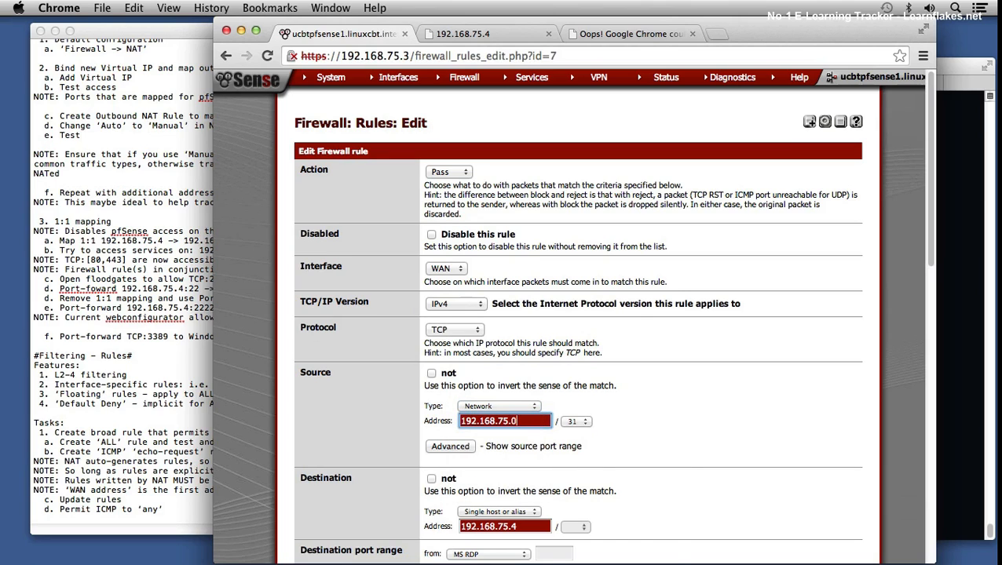
{"action": "right_click", "coordinate": [552, 416]}
{"action": "left_click", "coordinate": [593, 382]}
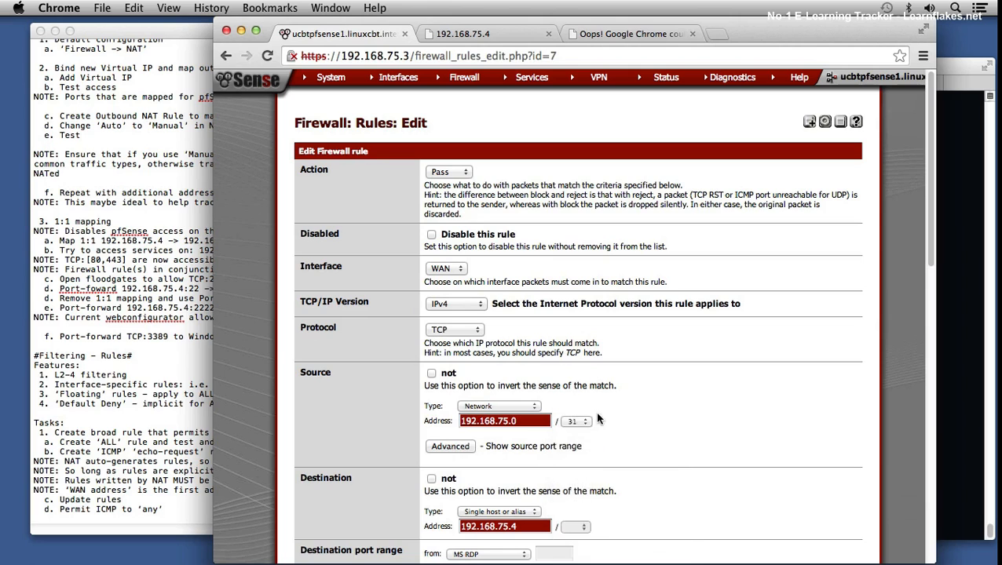
{"action": "left_click", "coordinate": [585, 422]}
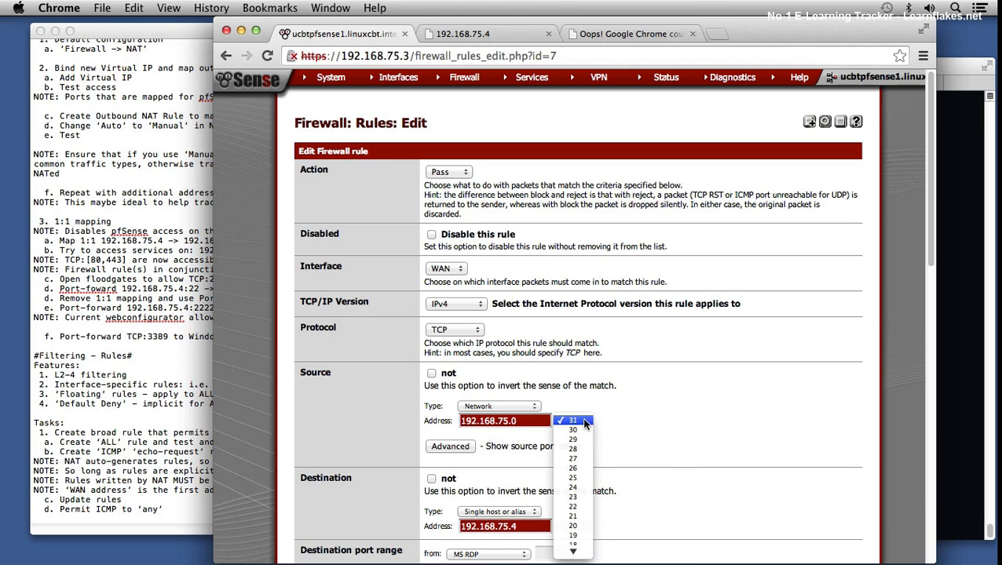
{"action": "left_click", "coordinate": [578, 483]}
Step: Save the edited pass rule without changing its advanced features and review its entry in the WAN rules
{"action": "scroll", "coordinate": [746, 448], "scroll_direction": "down", "scroll_amount": 1}
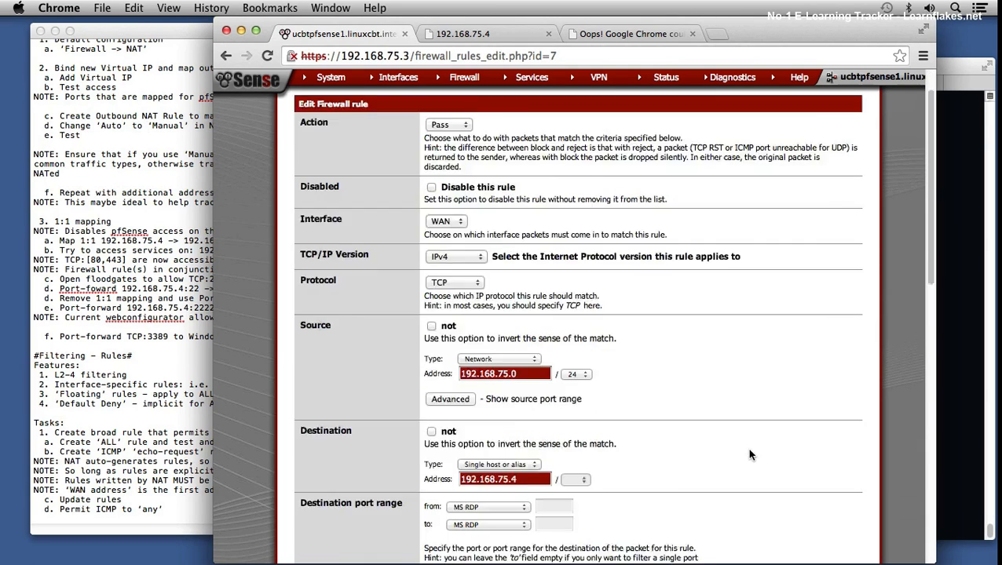
{"action": "scroll", "coordinate": [749, 454], "scroll_direction": "down", "scroll_amount": 5}
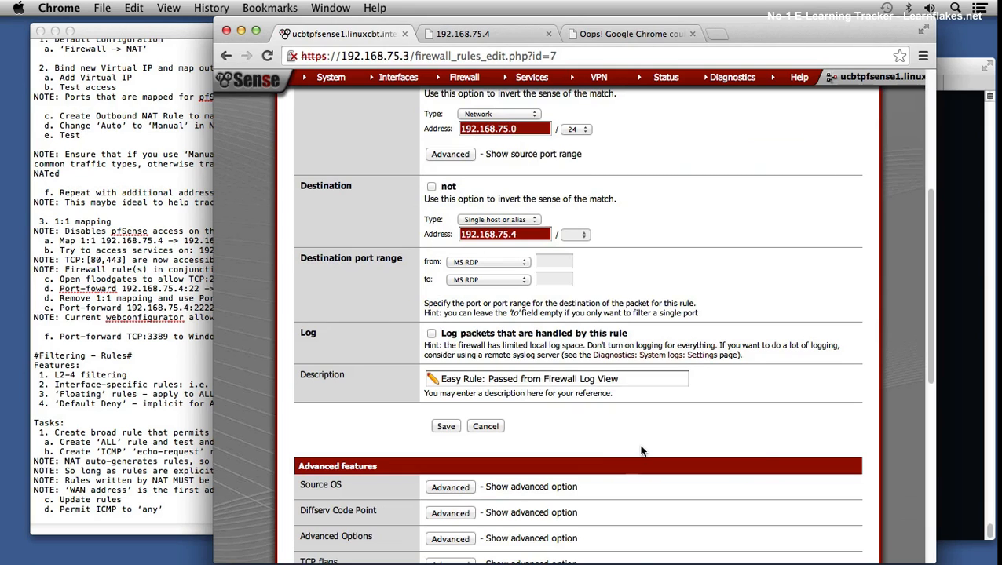
{"action": "scroll", "coordinate": [651, 439], "scroll_direction": "down", "scroll_amount": 10}
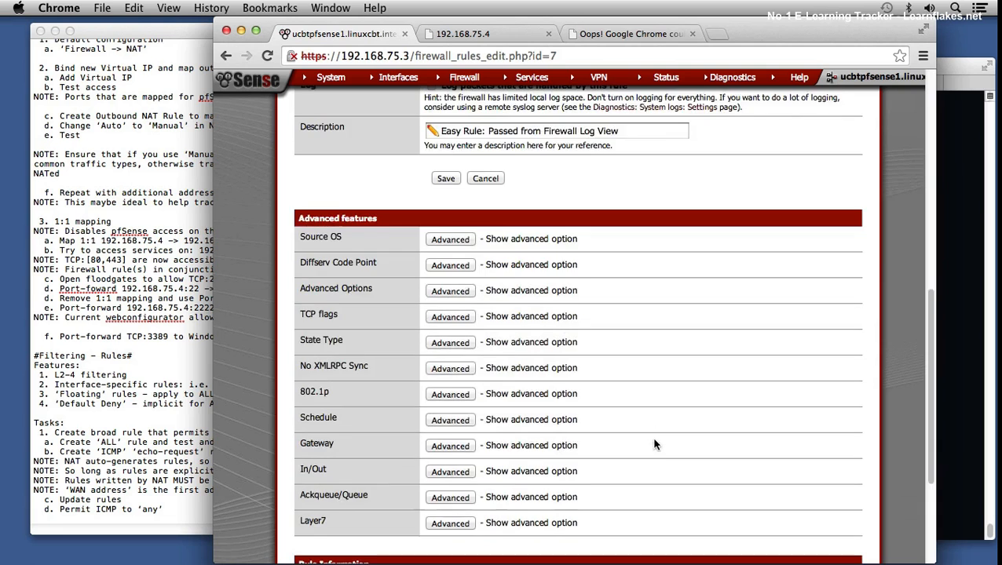
{"action": "left_click", "coordinate": [446, 425]}
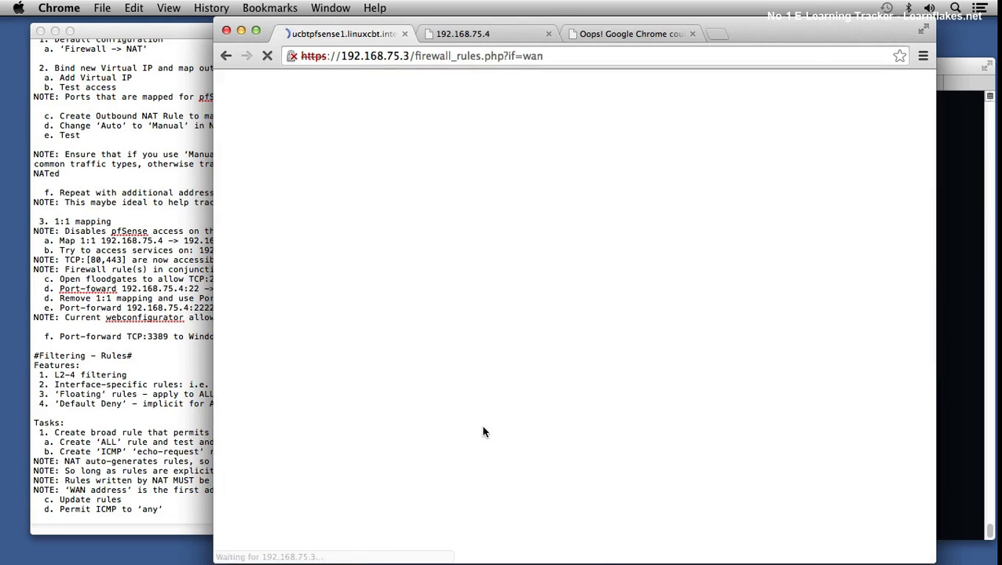
{"action": "scroll", "coordinate": [609, 399], "scroll_direction": "down", "scroll_amount": 1}
{"action": "scroll", "coordinate": [610, 399], "scroll_direction": "down", "scroll_amount": 5}
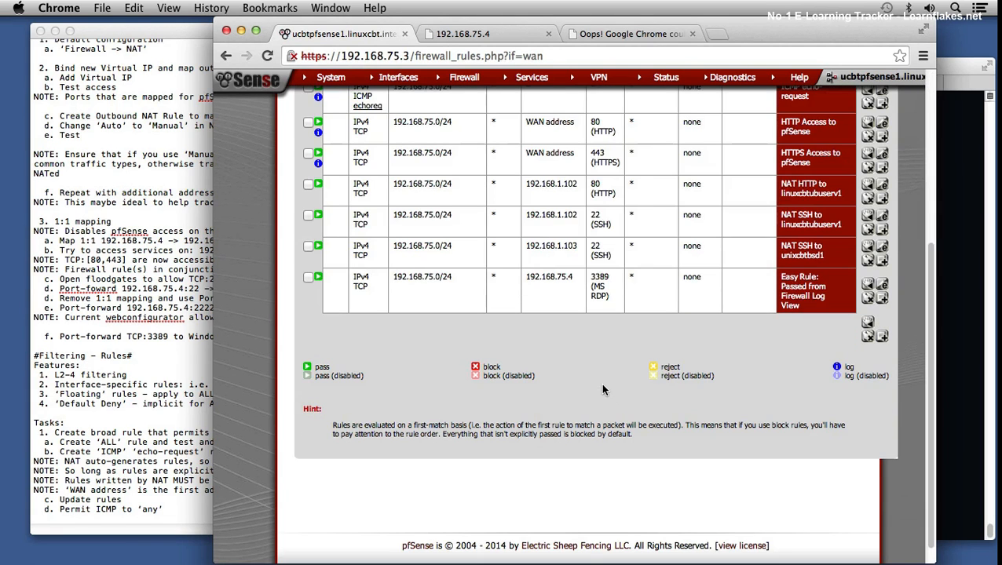
Step: Apply the pending WAN firewall rule changes and dismiss the resulting notice
{"action": "scroll", "coordinate": [616, 325], "scroll_direction": "up", "scroll_amount": 6}
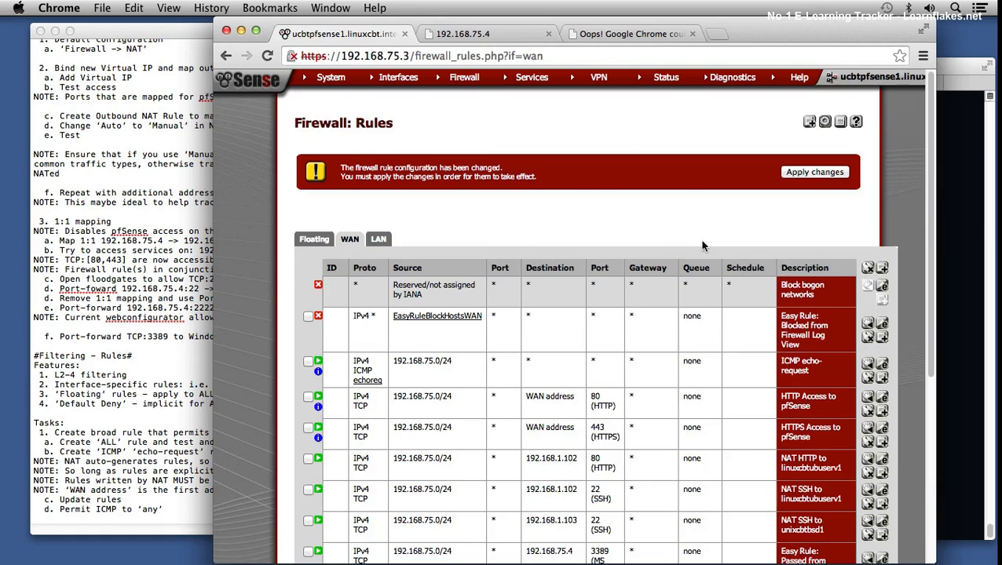
{"action": "left_click", "coordinate": [823, 175]}
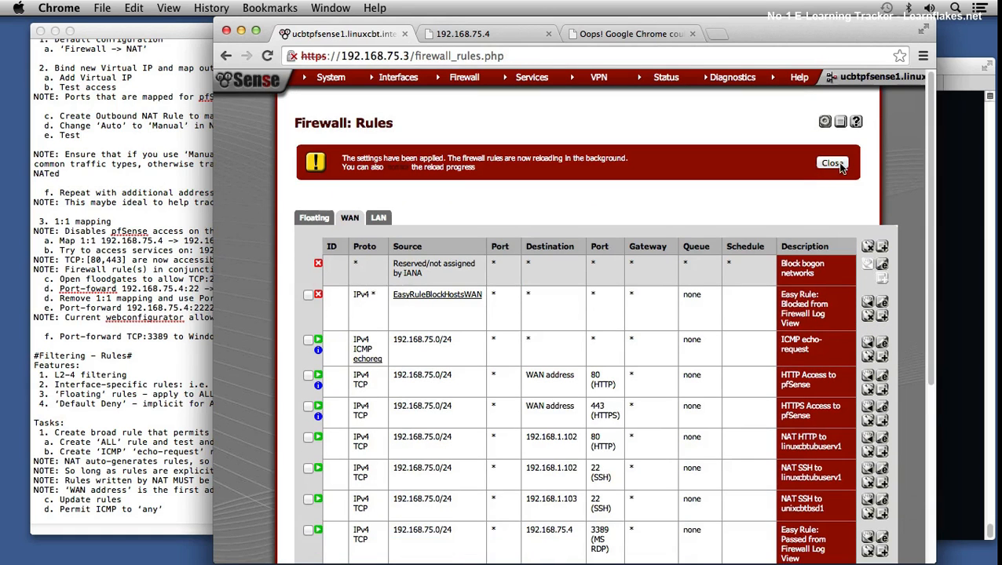
{"action": "left_click", "coordinate": [835, 164]}
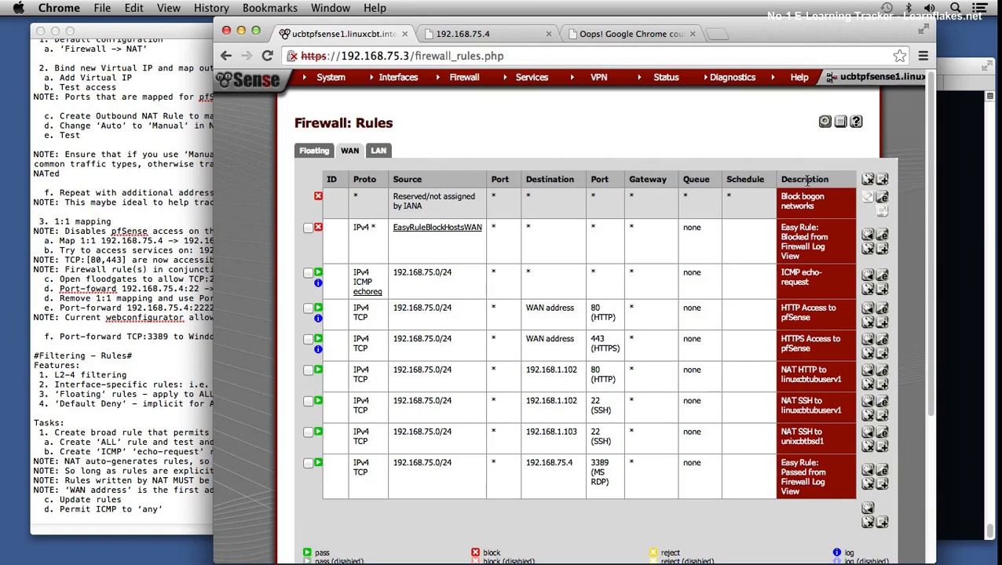
Step: Switch to Terminal, scan port 3389 on 192.168.75.4 twice with verbose nmap, and try a telnet connection to the same port
{"action": "left_click", "coordinate": [947, 156]}
{"action": "key", "text": "Up"}
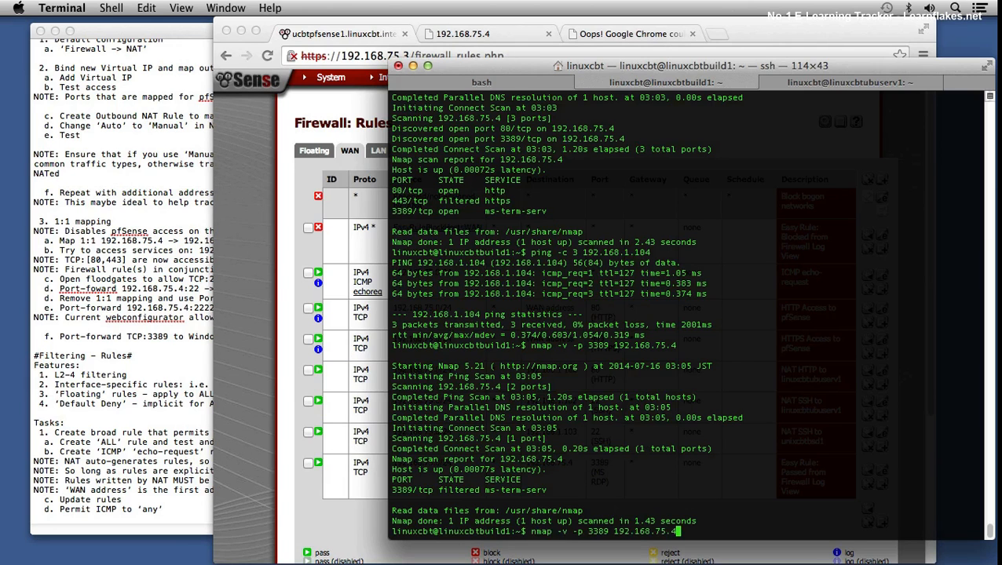
{"action": "key", "text": "Return"}
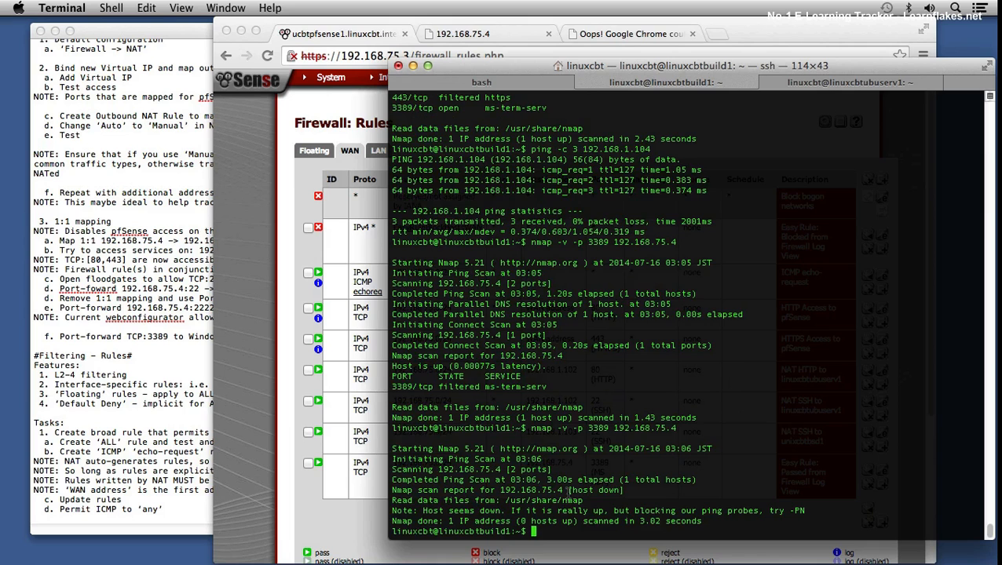
{"action": "key", "text": "Up"}
{"action": "key", "text": "Return"}
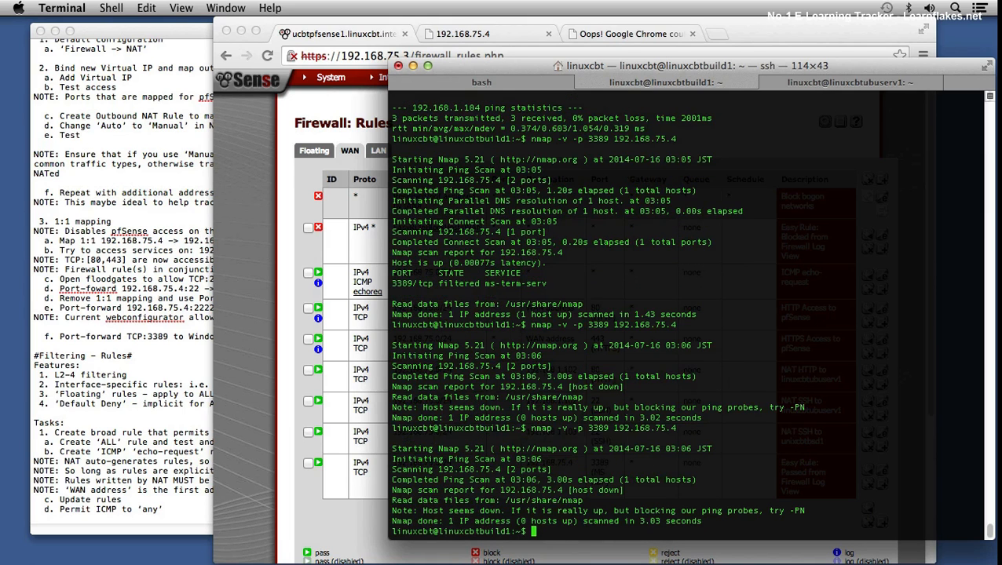
{"action": "type", "text": "telnet 192.168.75.4 3389"}
{"action": "key", "text": "Return"}
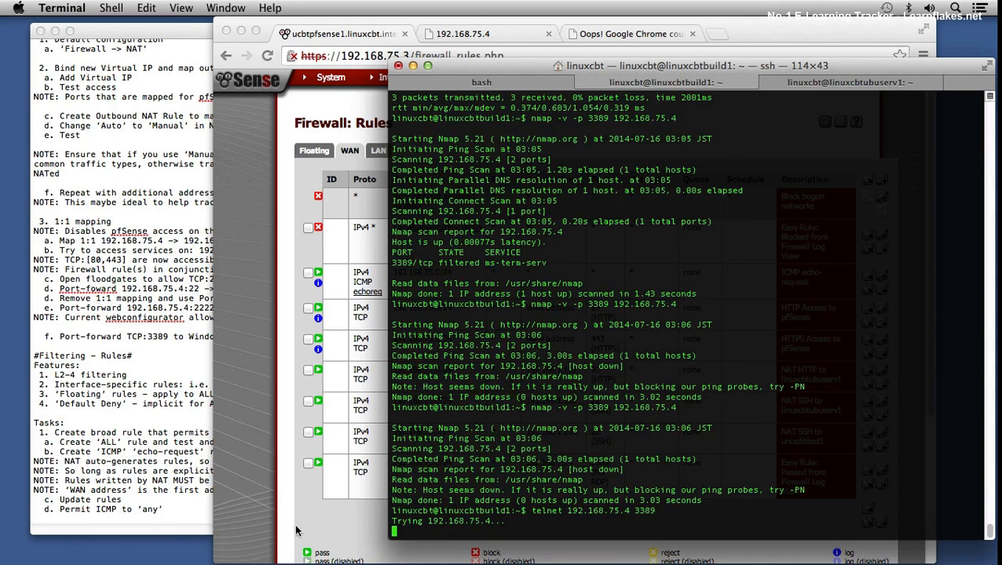
Step: Back in Chrome, duplicate the NAT port forward for SSH to unixcbtbsd1 and set the copy's destination port range to MS RDP
{"action": "left_click", "coordinate": [280, 455]}
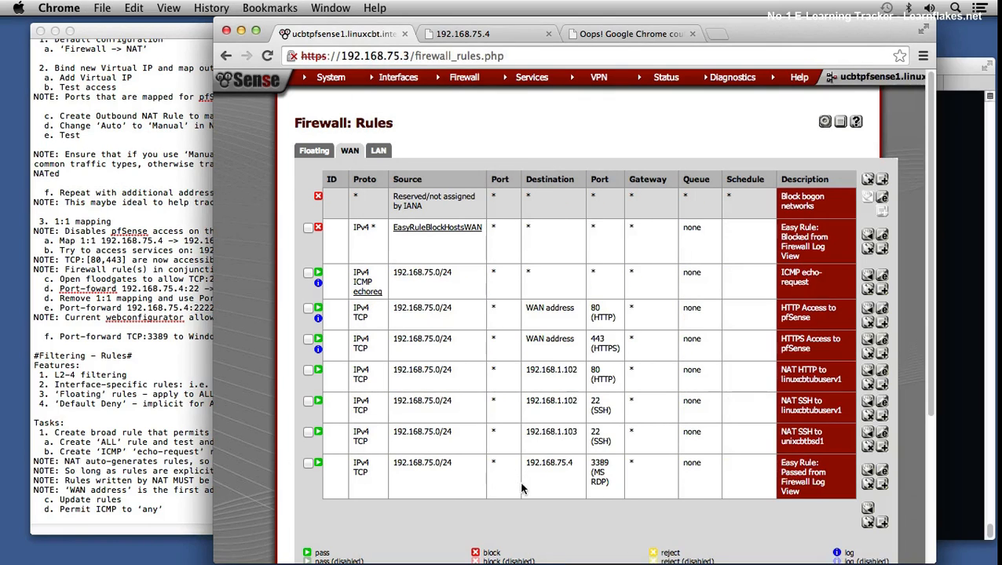
{"action": "mouse_move", "coordinate": [460, 77]}
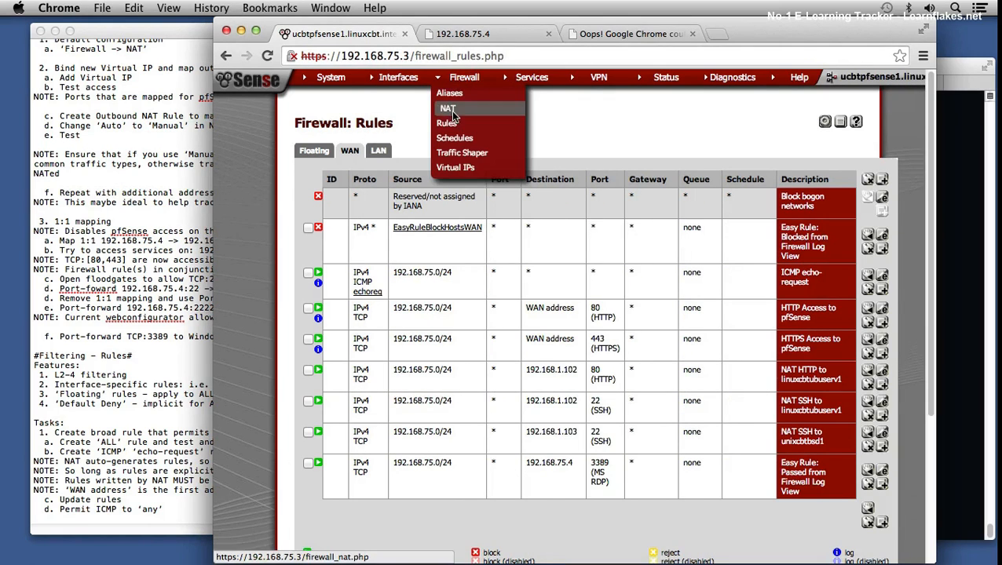
{"action": "left_click", "coordinate": [451, 111]}
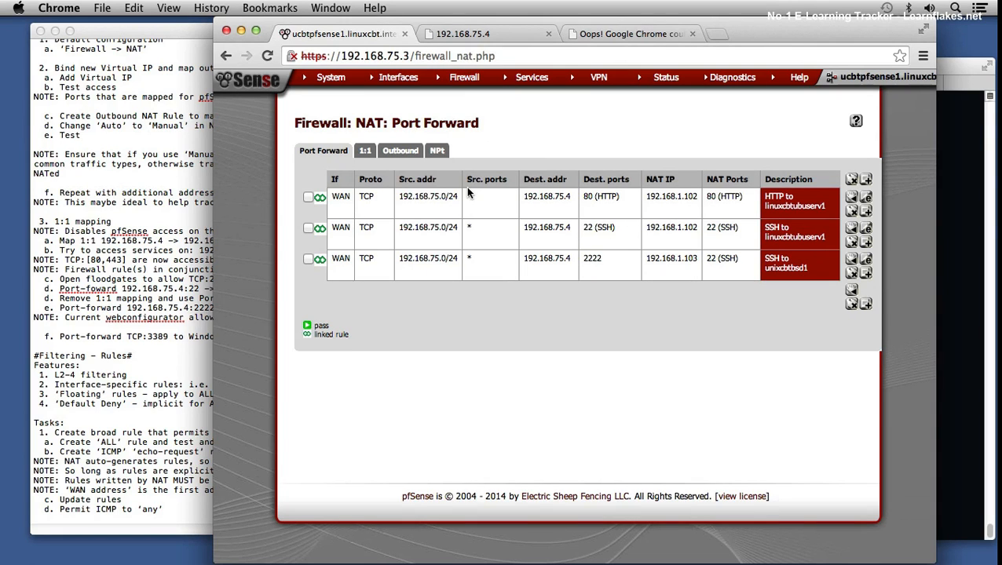
{"action": "left_click", "coordinate": [866, 272]}
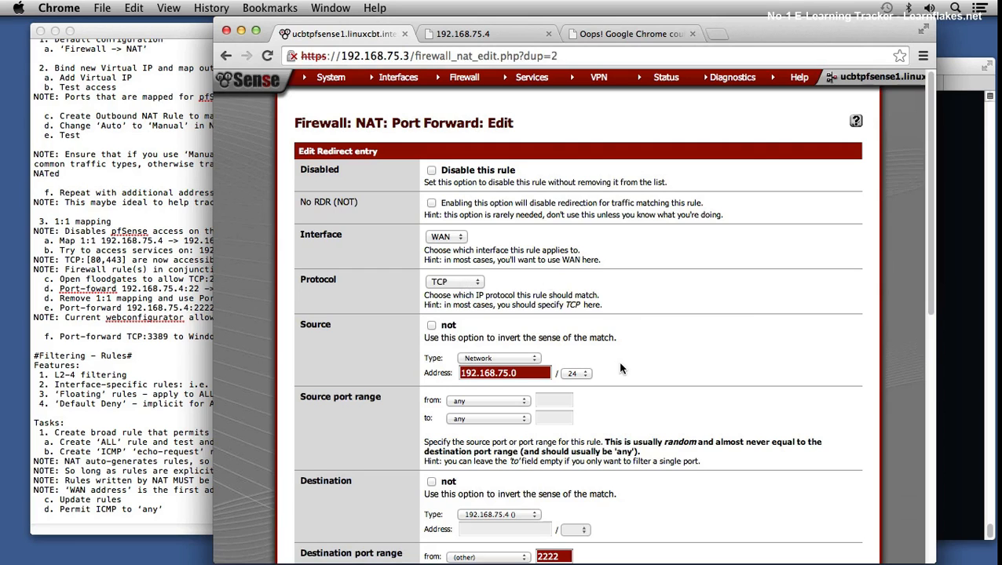
{"action": "scroll", "coordinate": [621, 365], "scroll_direction": "down", "scroll_amount": 4}
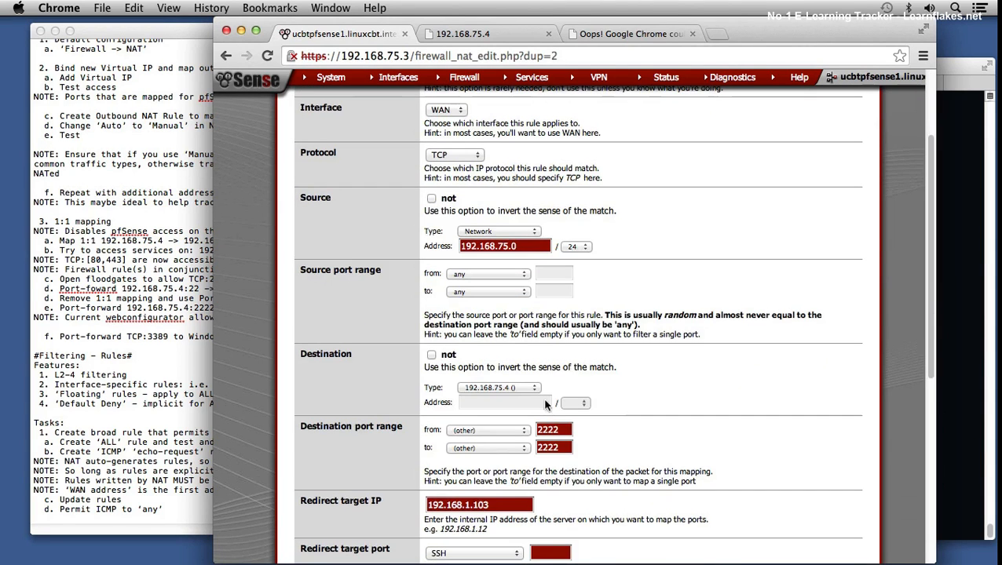
{"action": "left_click", "coordinate": [484, 432]}
{"action": "mouse_move", "coordinate": [485, 551]}
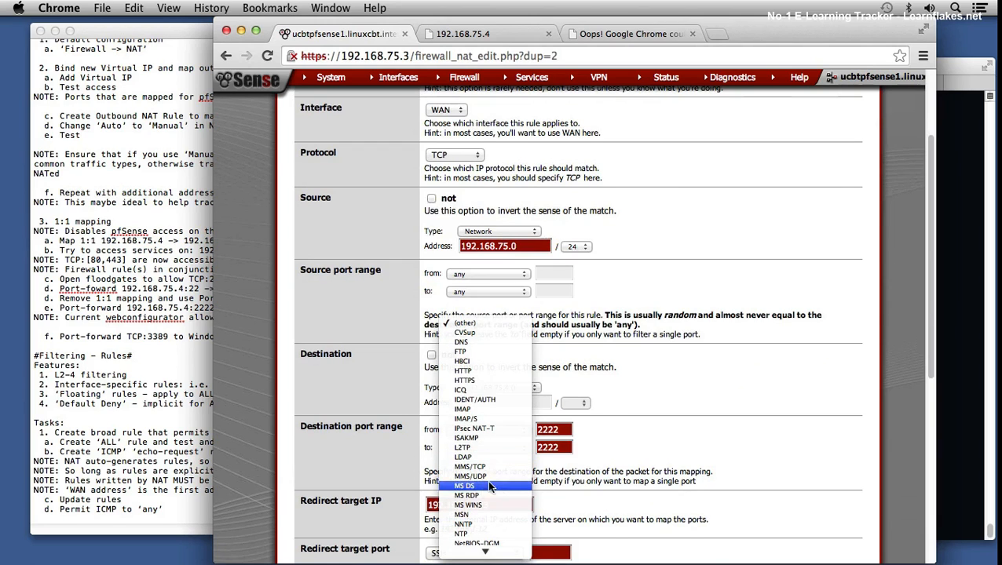
{"action": "left_click", "coordinate": [480, 494]}
{"action": "scroll", "coordinate": [706, 446], "scroll_direction": "down", "scroll_amount": 5}
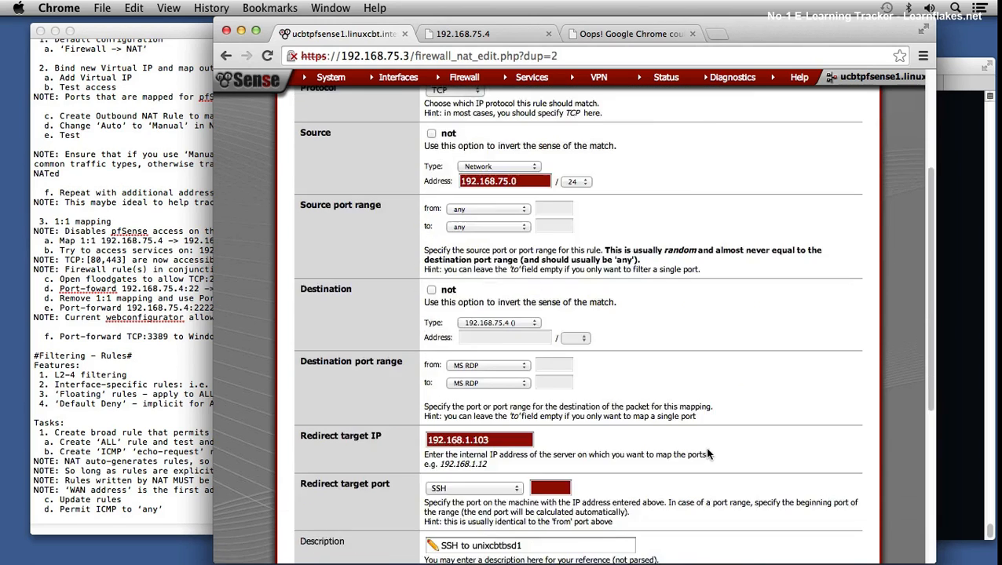
Step: Set the new port forward's redirect target IP to 192.168.1.104 and its redirect target port to MS RDP
{"action": "double_click", "coordinate": [493, 144]}
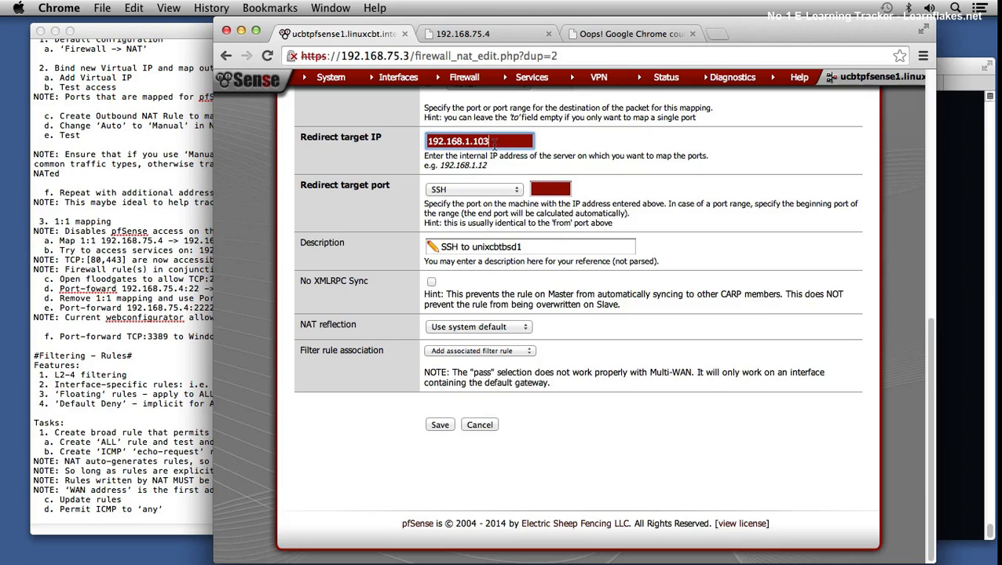
{"action": "key", "text": "BackSpace"}
{"action": "type", "text": "4"}
{"action": "left_click", "coordinate": [463, 190]}
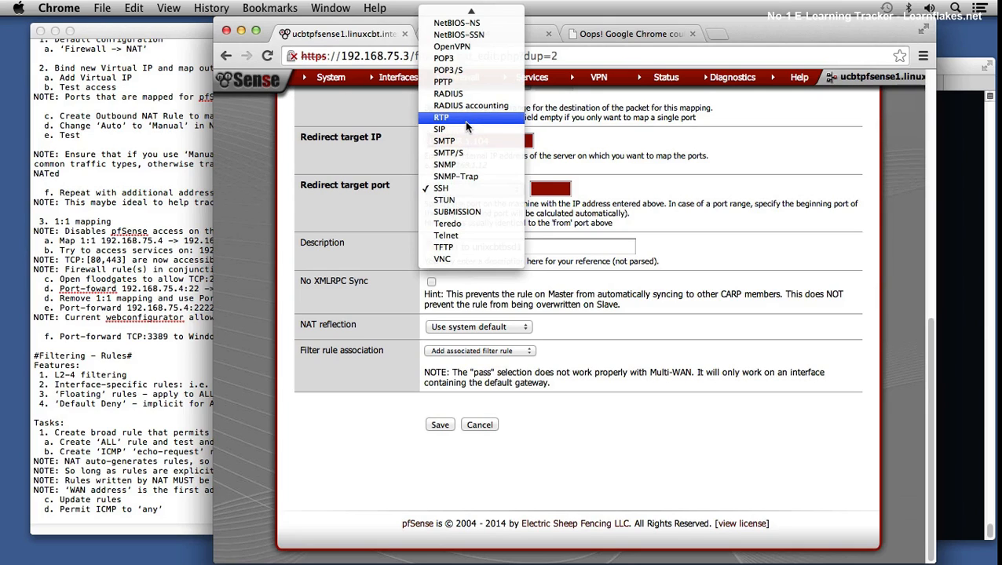
{"action": "mouse_move", "coordinate": [468, 11]}
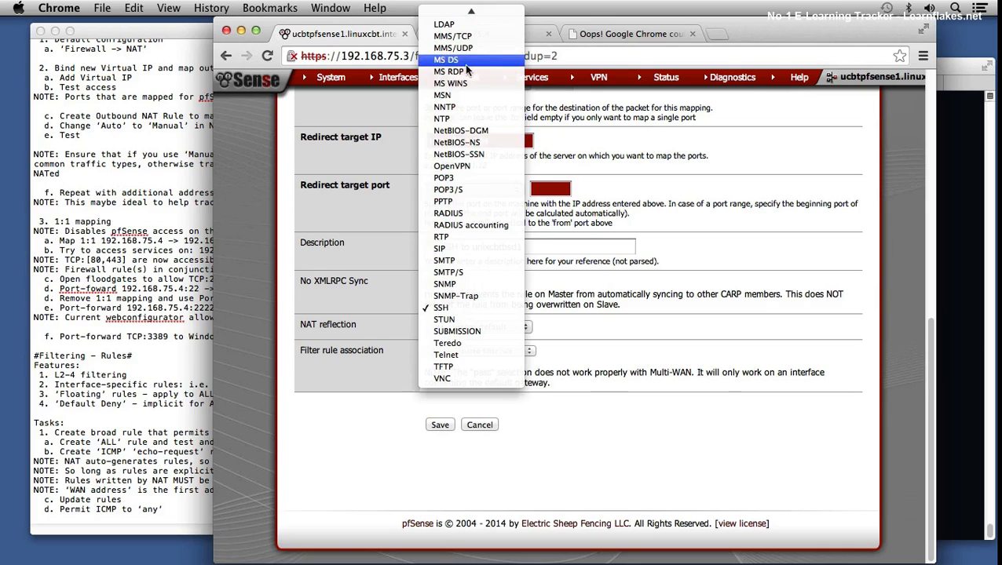
{"action": "left_click", "coordinate": [459, 71]}
Step: Describe the port forward as "RDP to linuxcbtwin2", save it, and apply the NAT changes
{"action": "left_click", "coordinate": [521, 246]}
{"action": "triple_click", "coordinate": [521, 246]}
{"action": "type", "text": "RDP to linuxcbtwin2"}
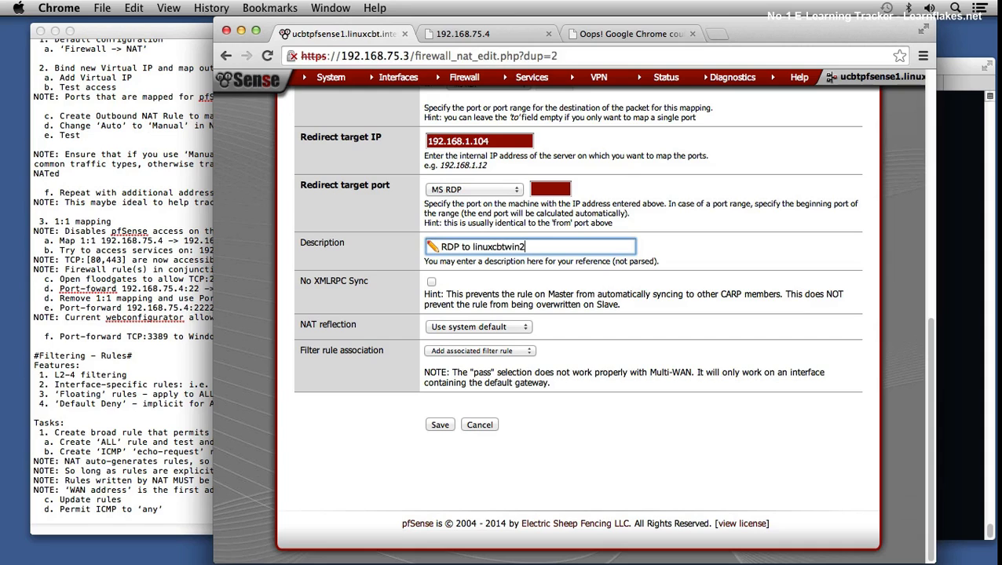
{"action": "left_click", "coordinate": [438, 425]}
{"action": "left_click", "coordinate": [792, 166]}
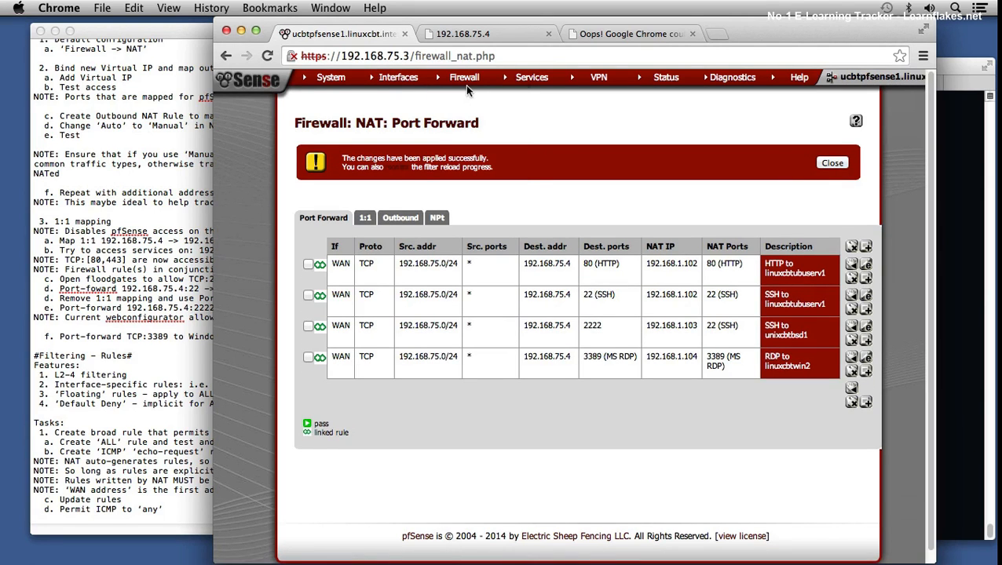
Step: Delete the Easy Rule pass entry for 192.168.75.4 port 3389 from the WAN firewall rules and apply the changes
{"action": "mouse_move", "coordinate": [465, 81]}
{"action": "left_click", "coordinate": [459, 124]}
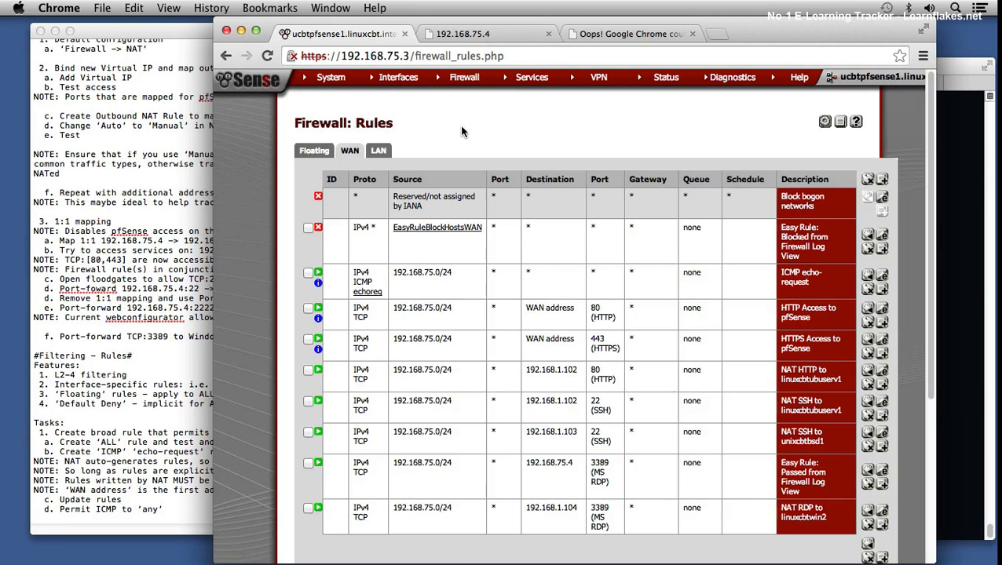
{"action": "scroll", "coordinate": [617, 397], "scroll_direction": "down", "scroll_amount": 1}
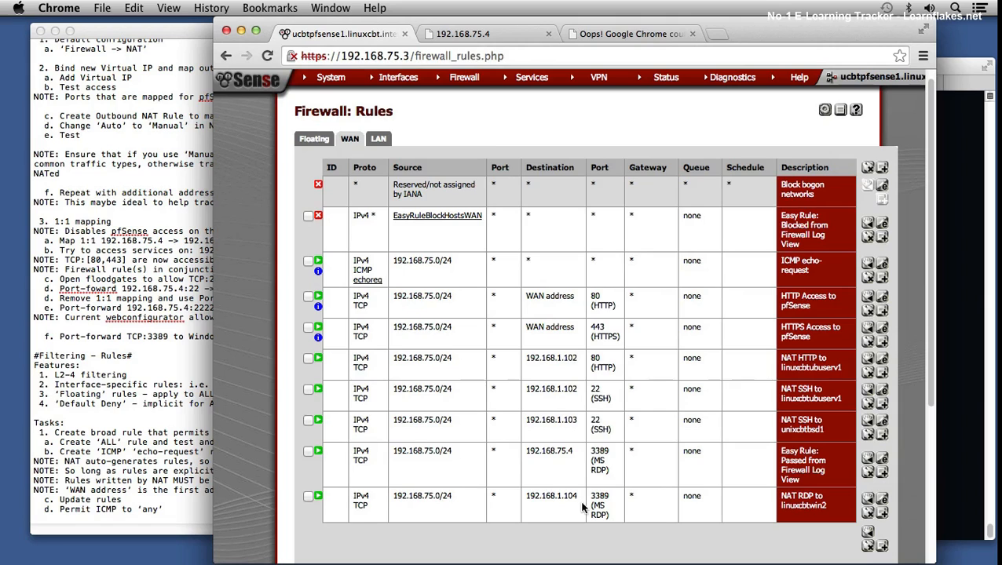
{"action": "left_click", "coordinate": [306, 452]}
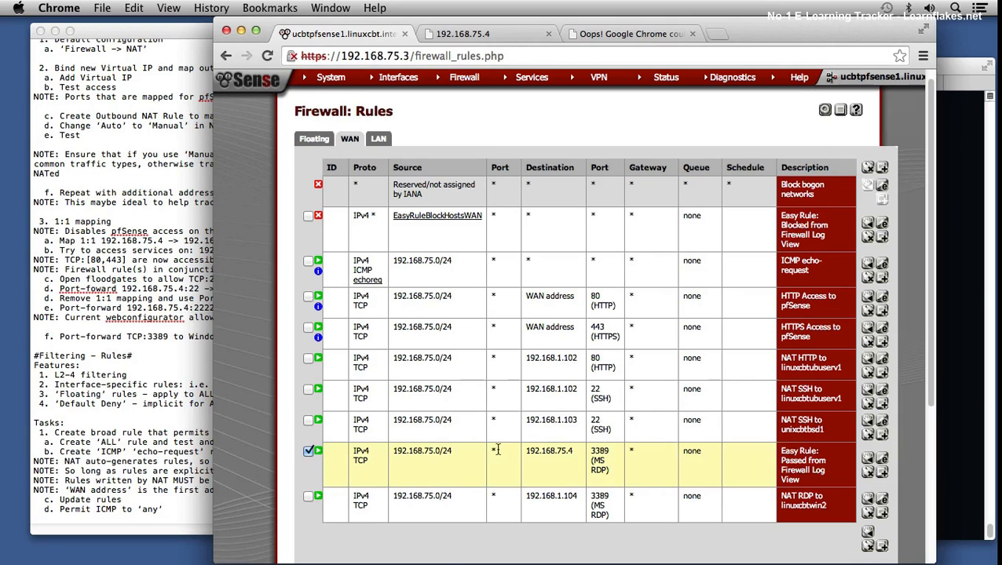
{"action": "left_click", "coordinate": [870, 476]}
{"action": "left_click", "coordinate": [616, 218]}
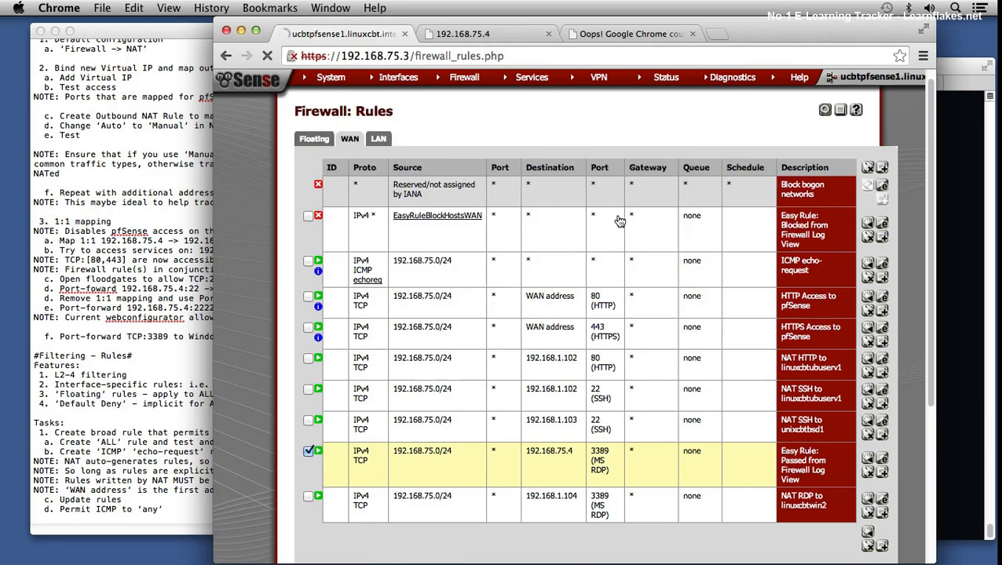
{"action": "scroll", "coordinate": [621, 298], "scroll_direction": "down", "scroll_amount": 5}
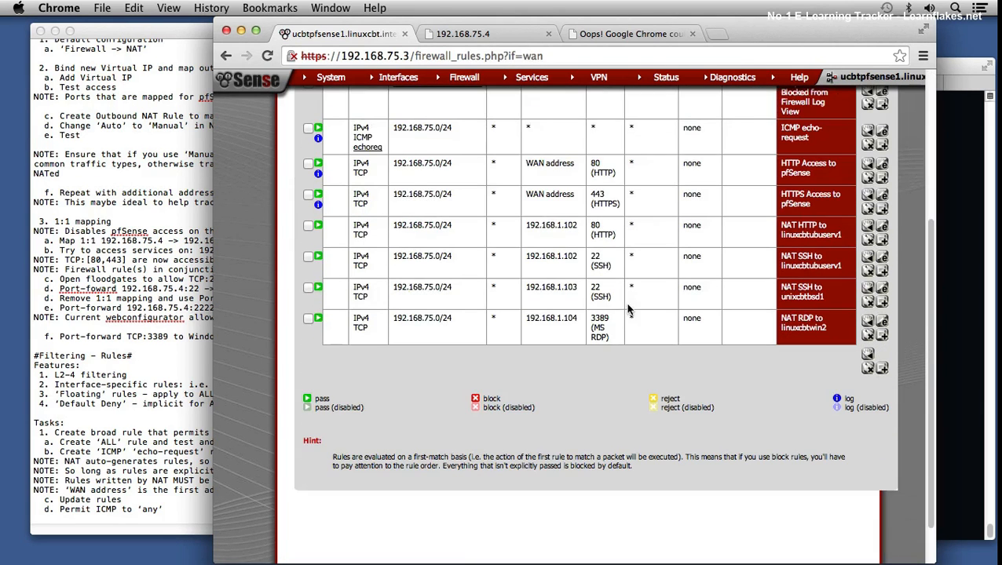
{"action": "scroll", "coordinate": [659, 238], "scroll_direction": "up", "scroll_amount": 5}
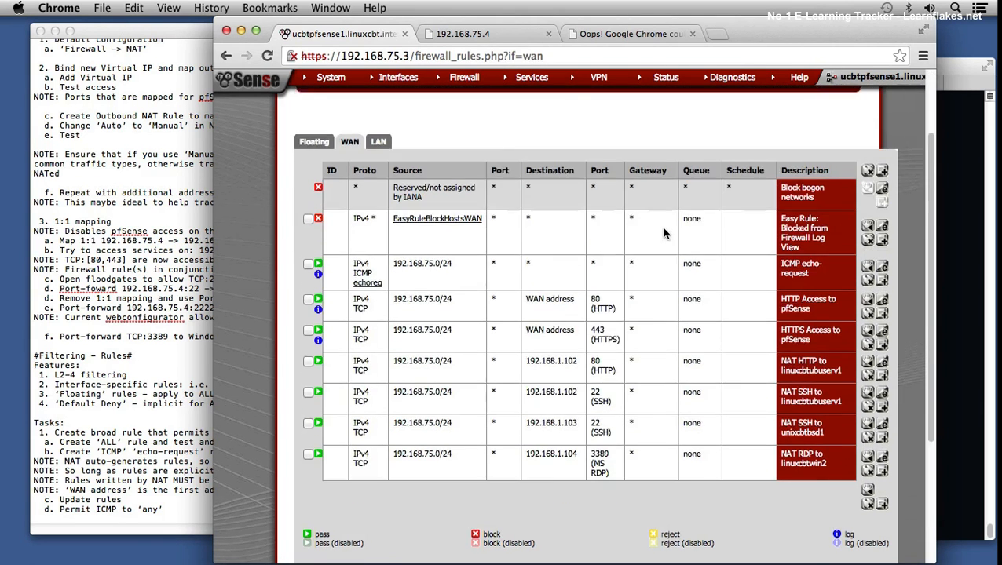
{"action": "scroll", "coordinate": [664, 232], "scroll_direction": "up", "scroll_amount": 3}
{"action": "left_click", "coordinate": [790, 175]}
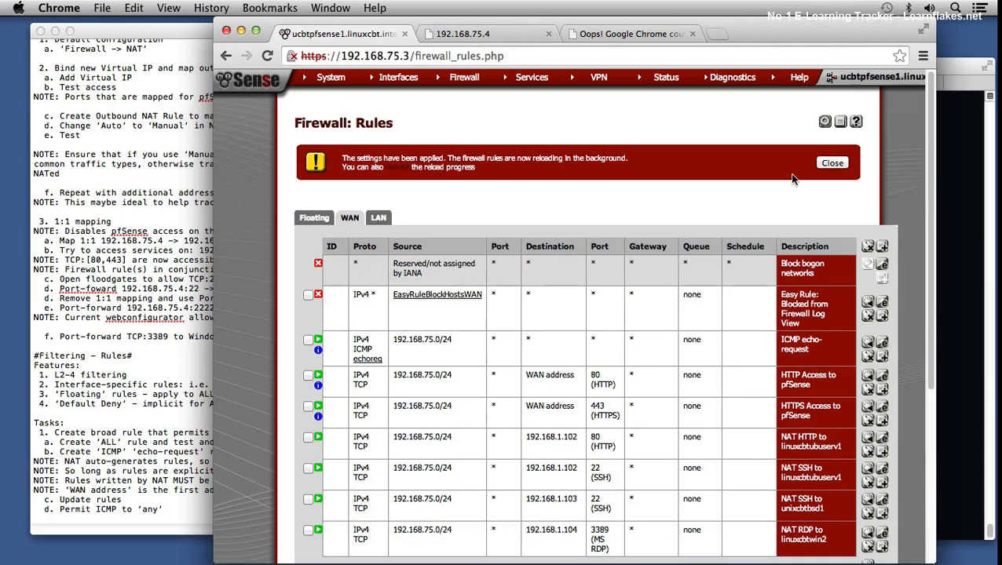
{"action": "left_click", "coordinate": [834, 163]}
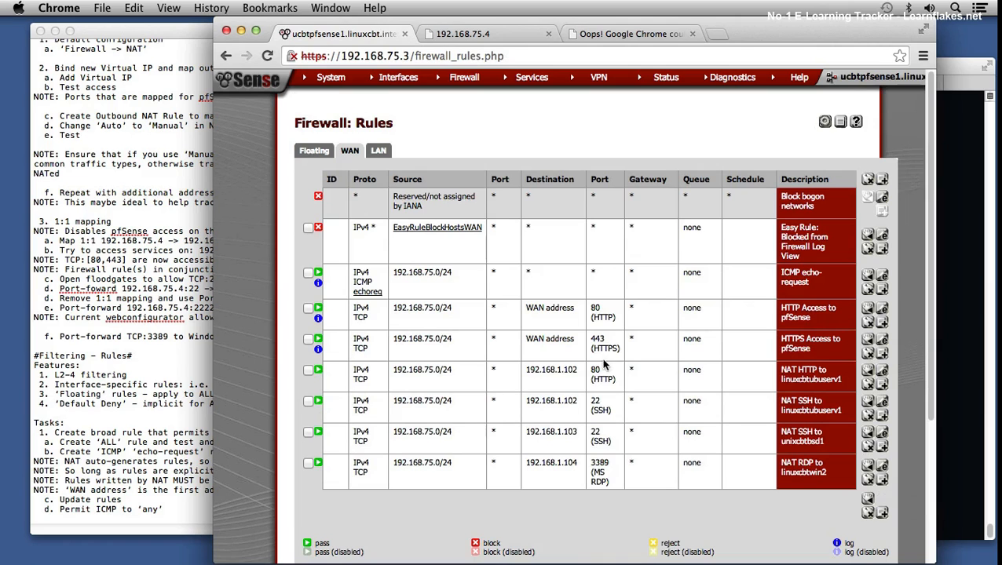
Step: Examine the latest entries in the firewall system log and open the status dashboard to check the system's current date and time
{"action": "mouse_move", "coordinate": [640, 78]}
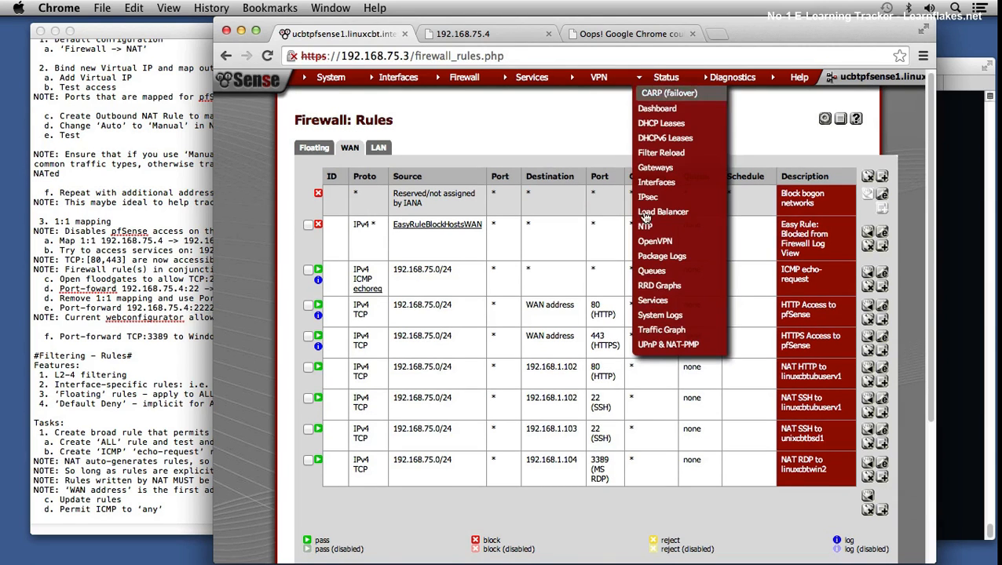
{"action": "left_click", "coordinate": [646, 316]}
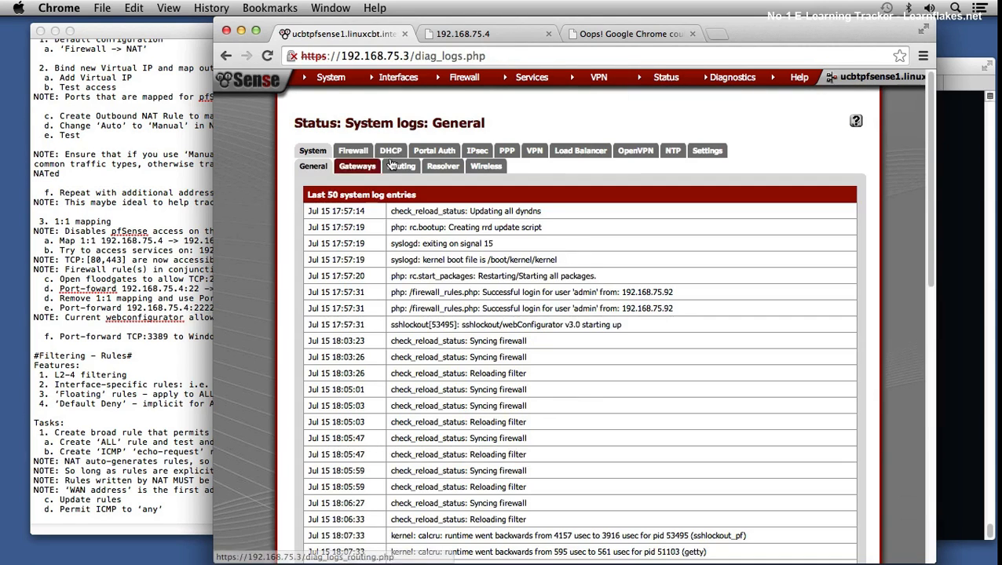
{"action": "left_click", "coordinate": [352, 150]}
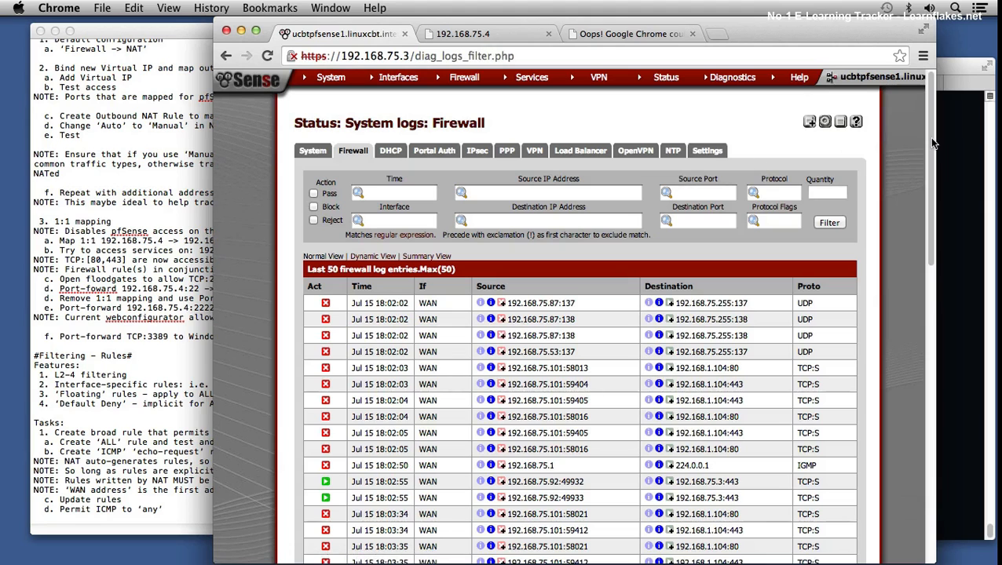
{"action": "left_click_drag", "start_coordinate": [931, 143], "coordinate": [923, 446]}
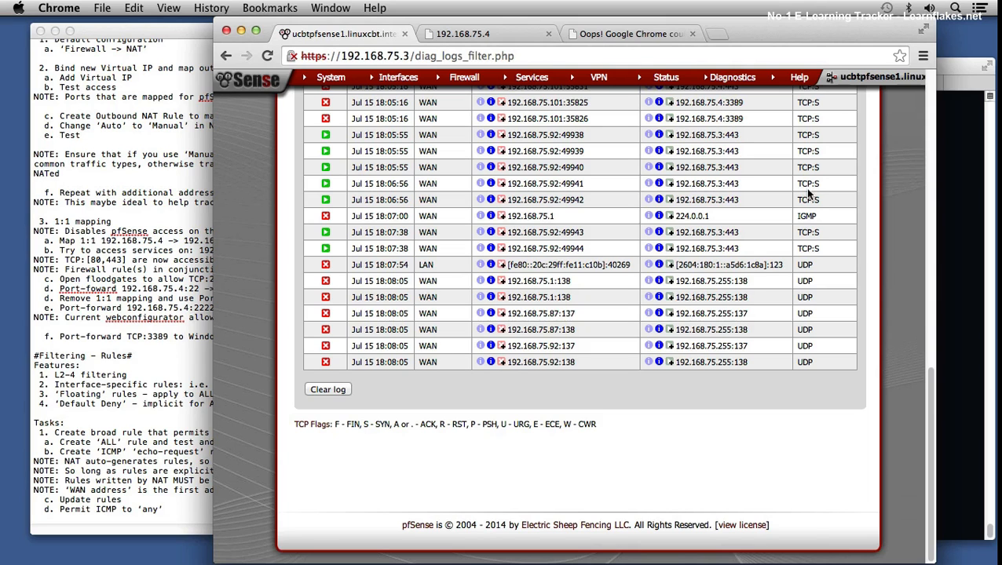
{"action": "left_click", "coordinate": [928, 90]}
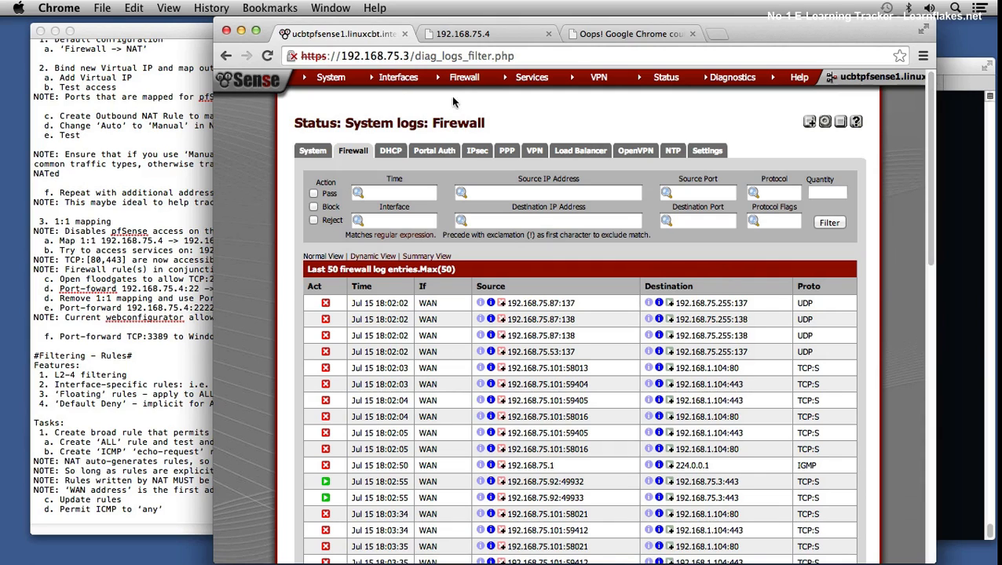
{"action": "mouse_move", "coordinate": [671, 82]}
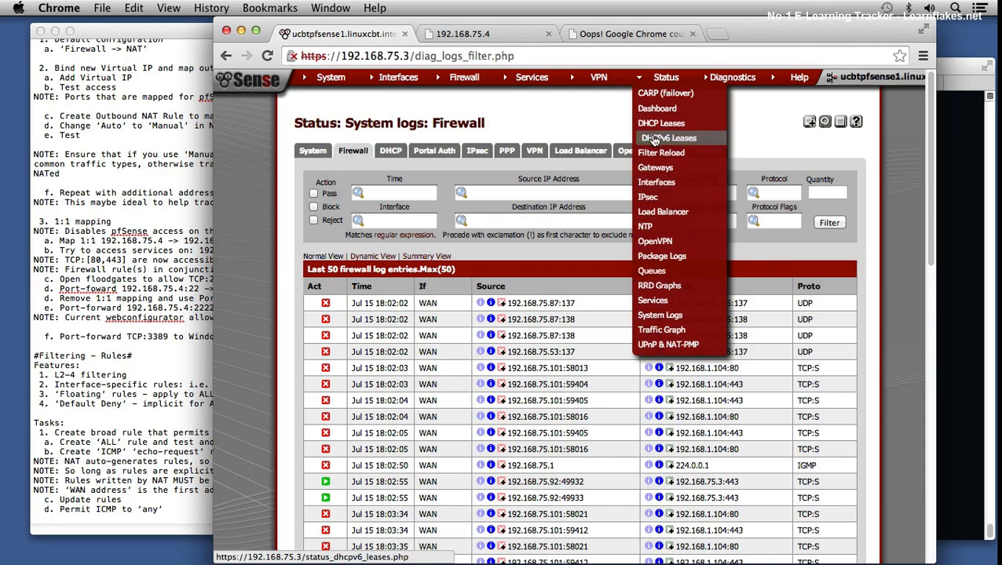
{"action": "left_click", "coordinate": [663, 109]}
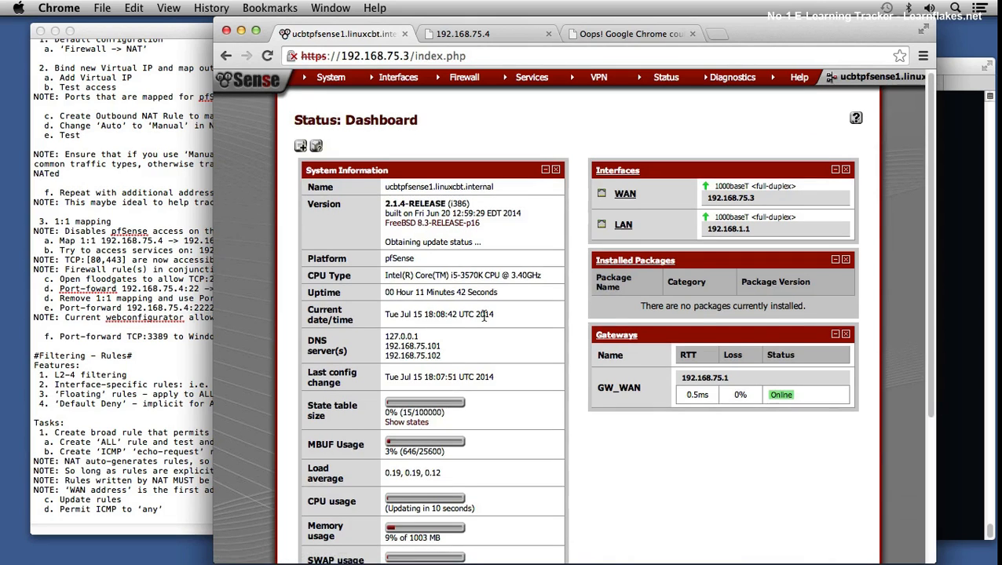